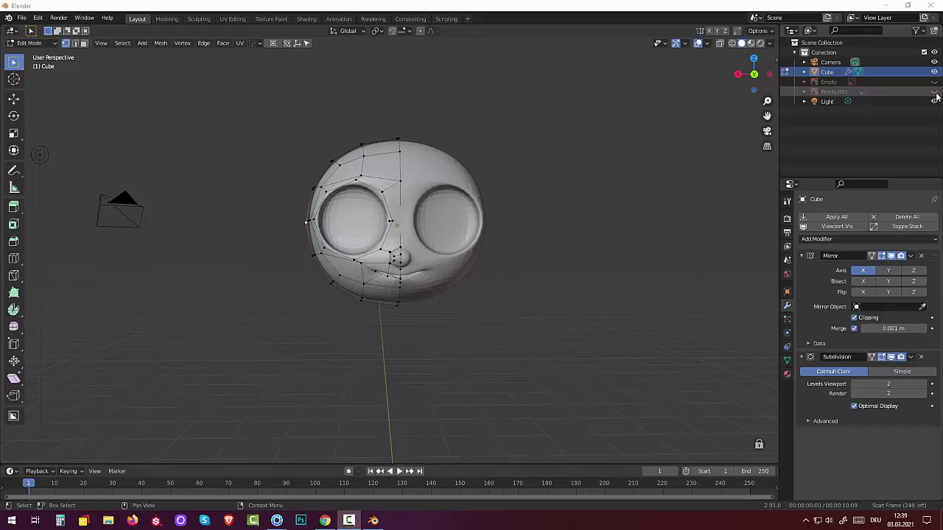
Briefly show and hide the girl reference image, then orbit to the head's side.
left_click(934, 82)
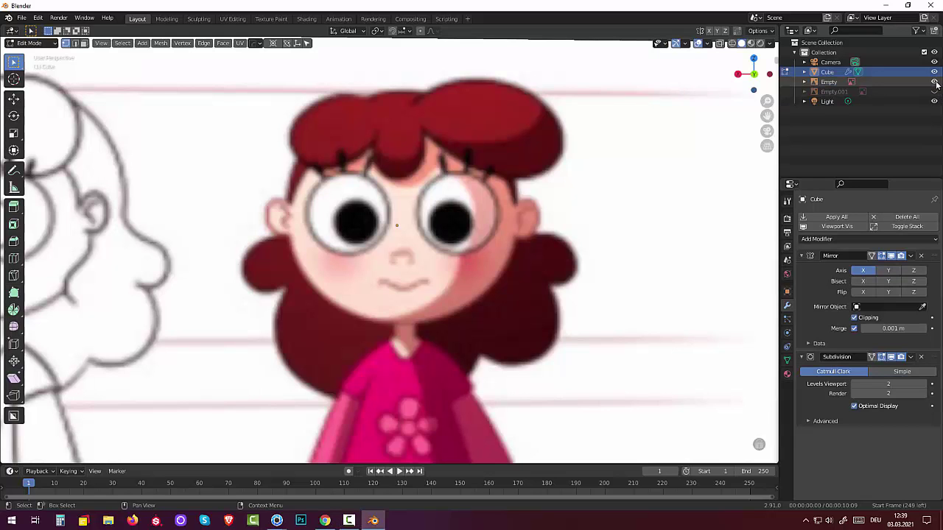
left_click(935, 84)
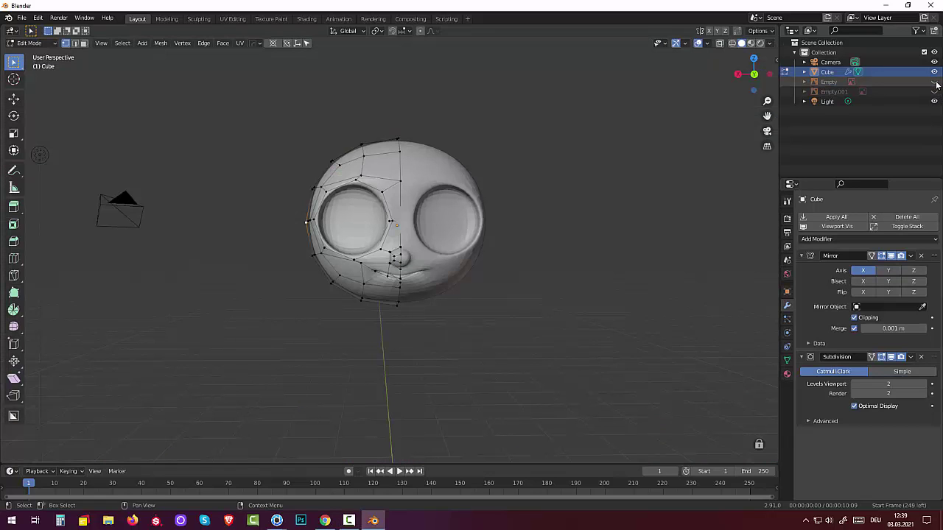
mouse_move(480, 199)
middle_mouse_down()
mouse_move(522, 231)
mouse_move(539, 225)
middle_mouse_up()
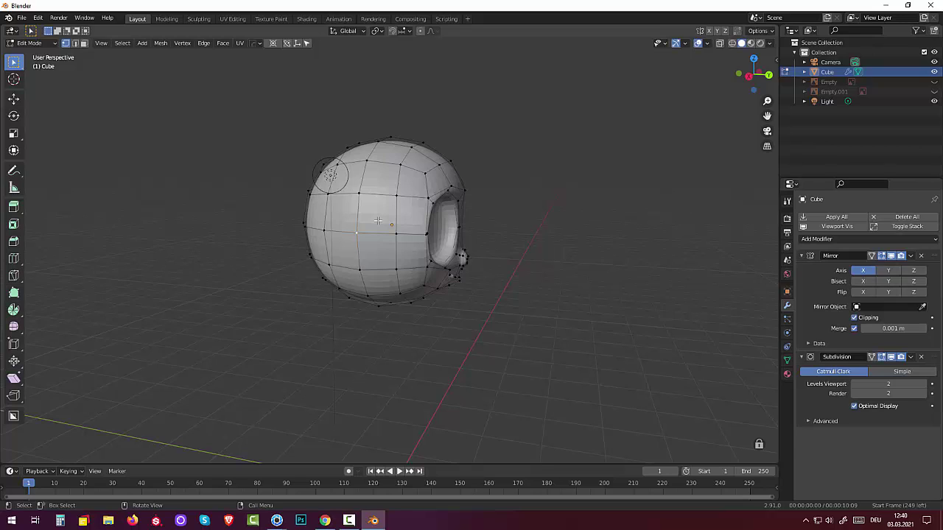
In Face select, pick a front face and add a vertical loop cut through the head.
left_click(84, 42)
left_click(371, 212)
middle_click_drag(366, 213, 393, 220)
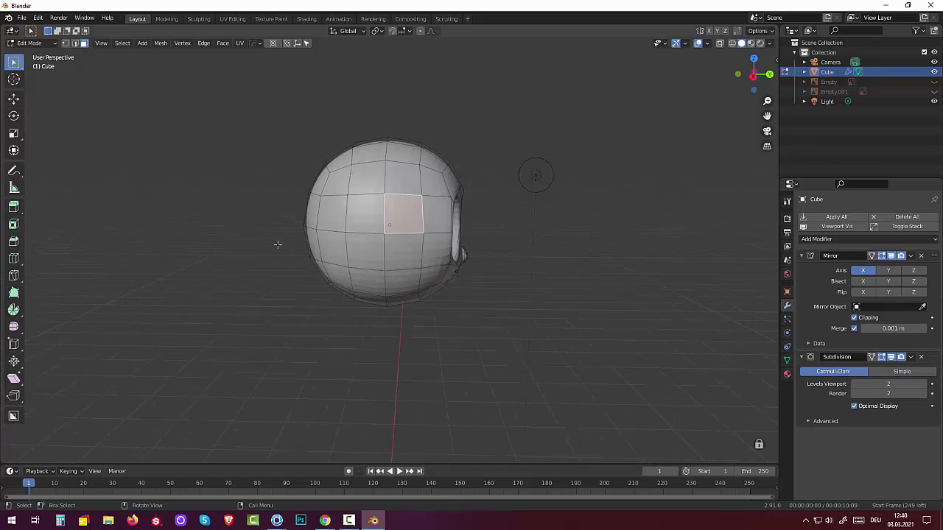
left_click(371, 213, "shift")
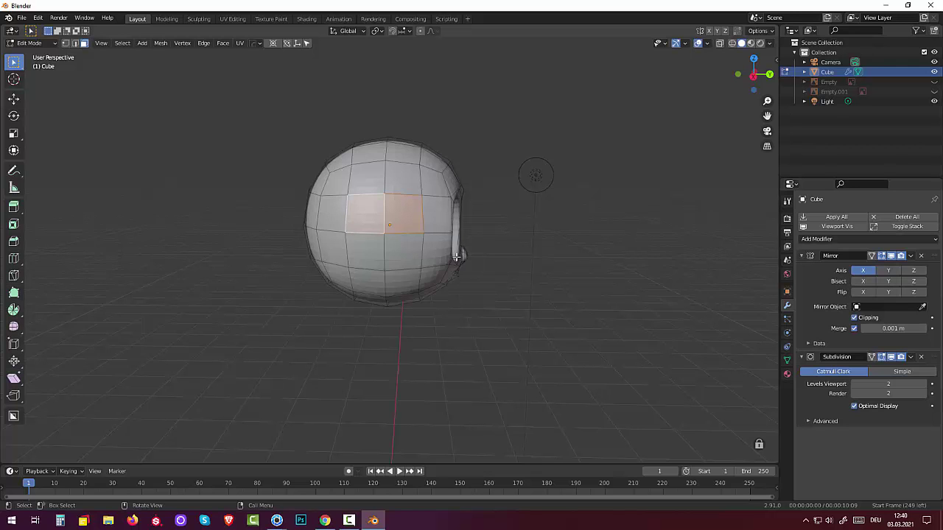
mouse_move(456, 256)
middle_mouse_down()
mouse_move(457, 223)
mouse_move(488, 252)
mouse_move(467, 263)
mouse_move(412, 236)
middle_mouse_up()
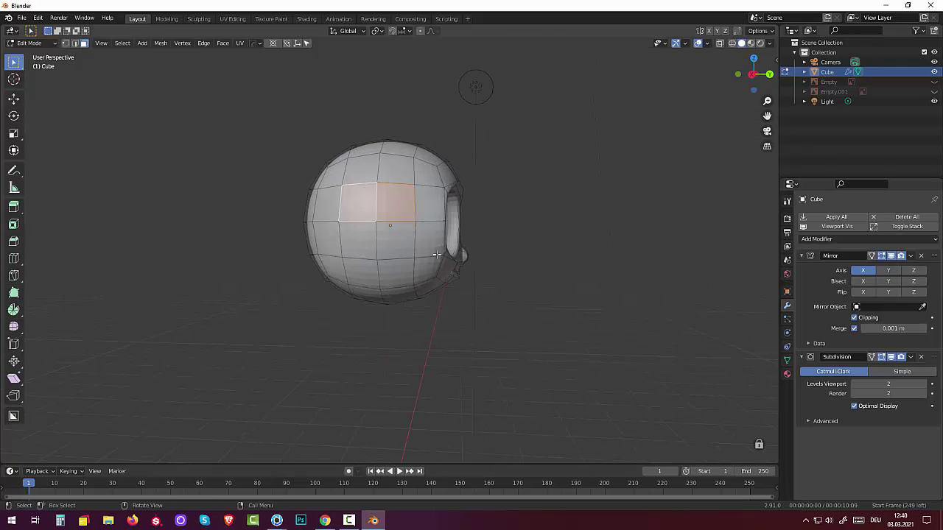
left_click(397, 218)
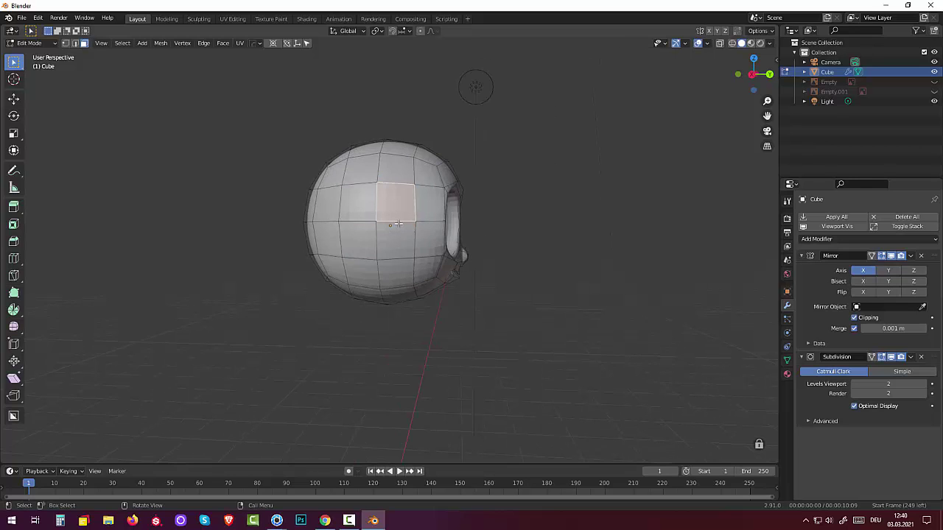
key("ctrl+r")
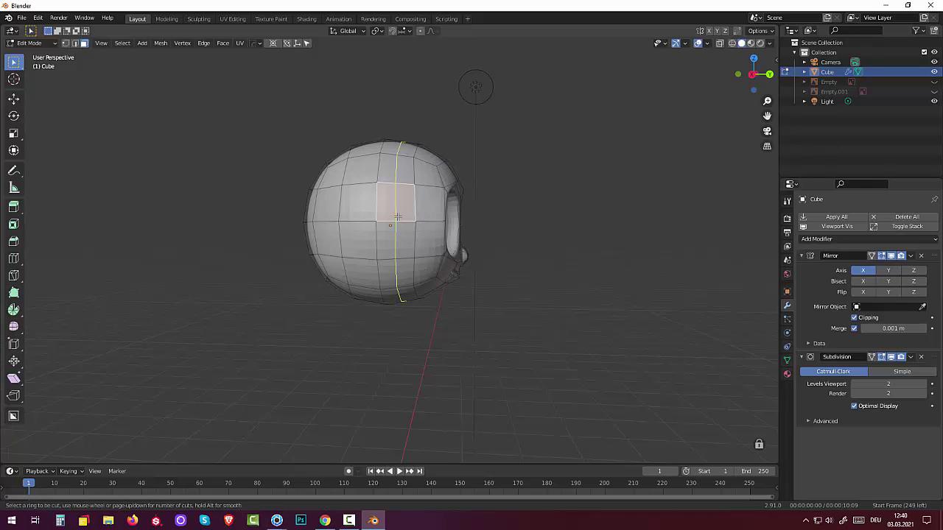
left_click(393, 218)
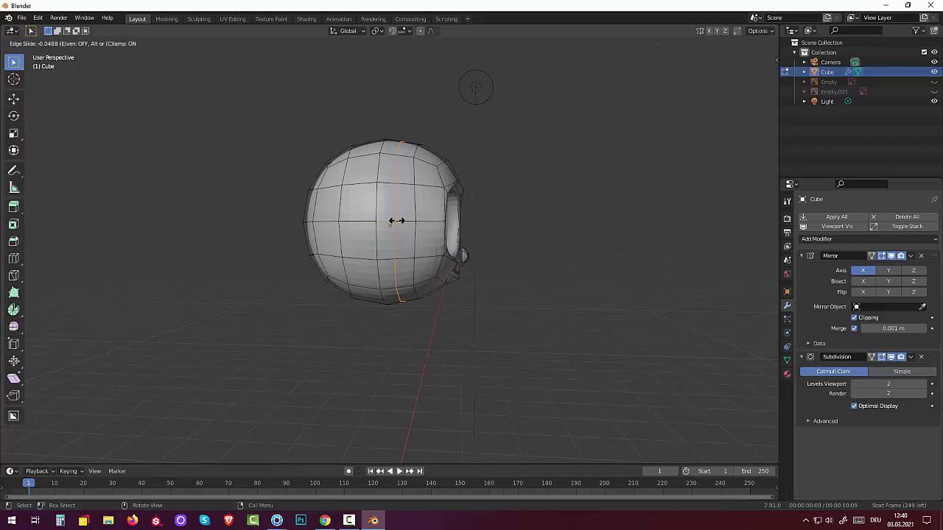
left_click(396, 220)
Add a second vertical loop cut beside it on the front of the head.
left_click(359, 222)
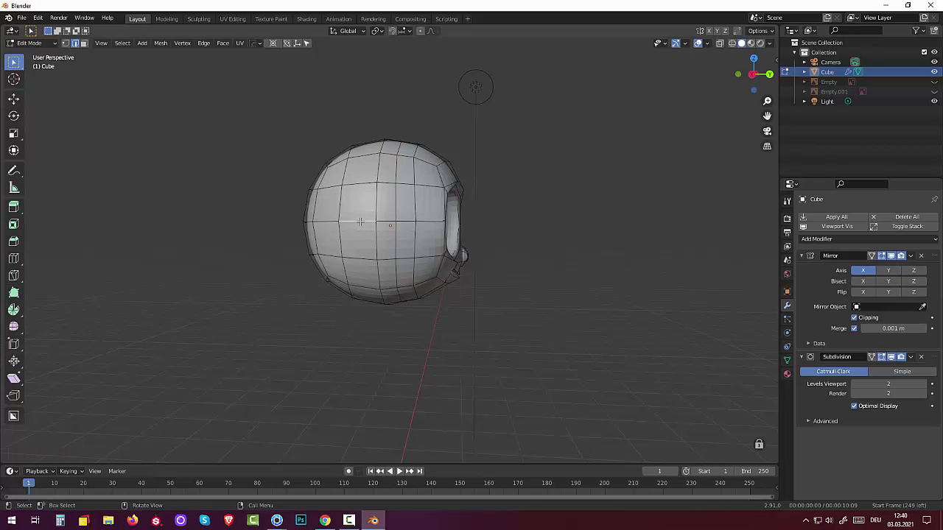
key("ctrl+r")
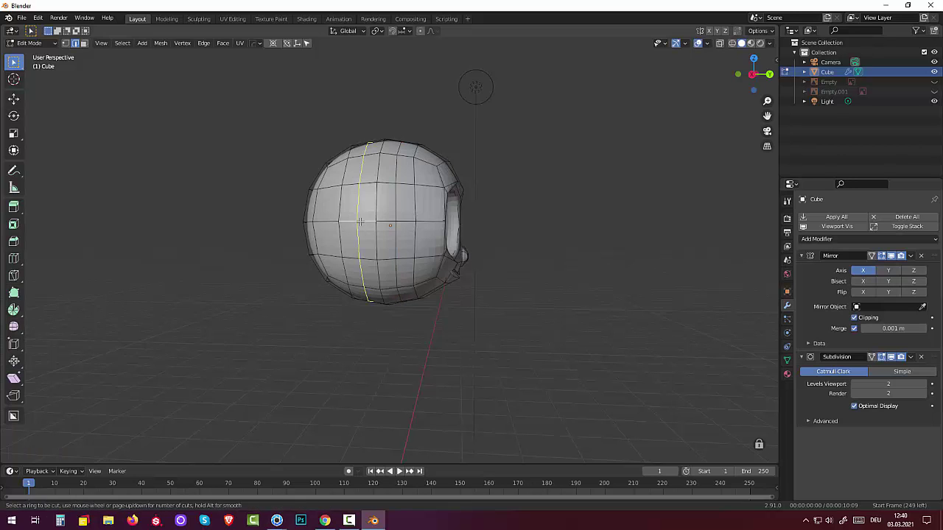
left_click(360, 221)
left_click(359, 221)
middle_click_drag(405, 251, 415, 265)
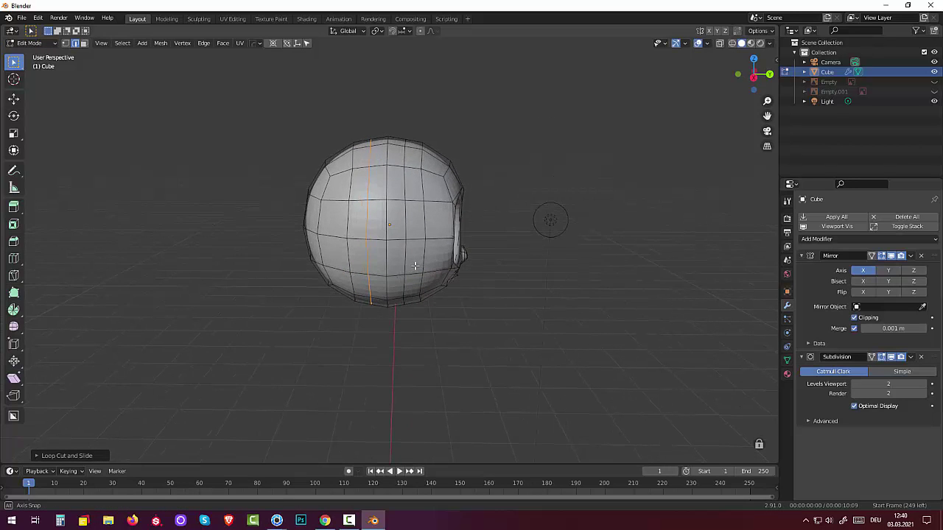
Dissolve the extra edge loop into the surrounding faces.
key("alt+a")
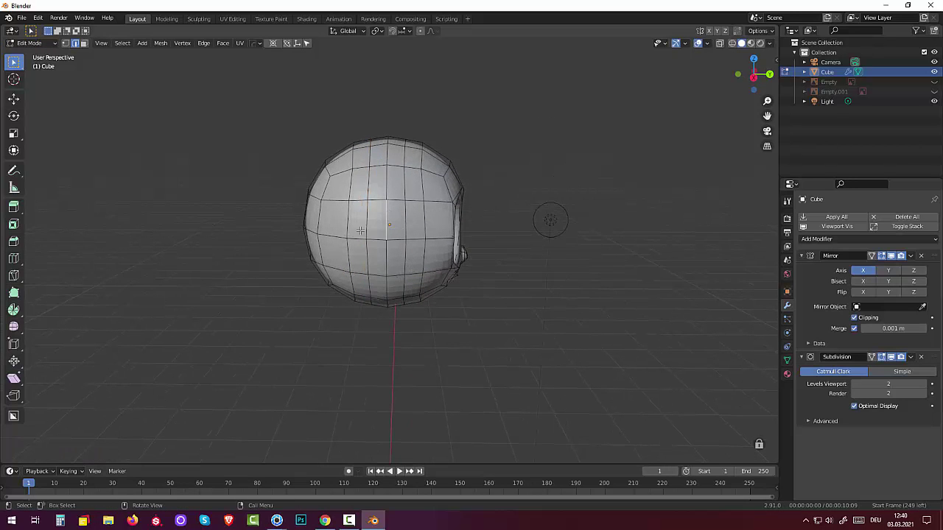
key("x")
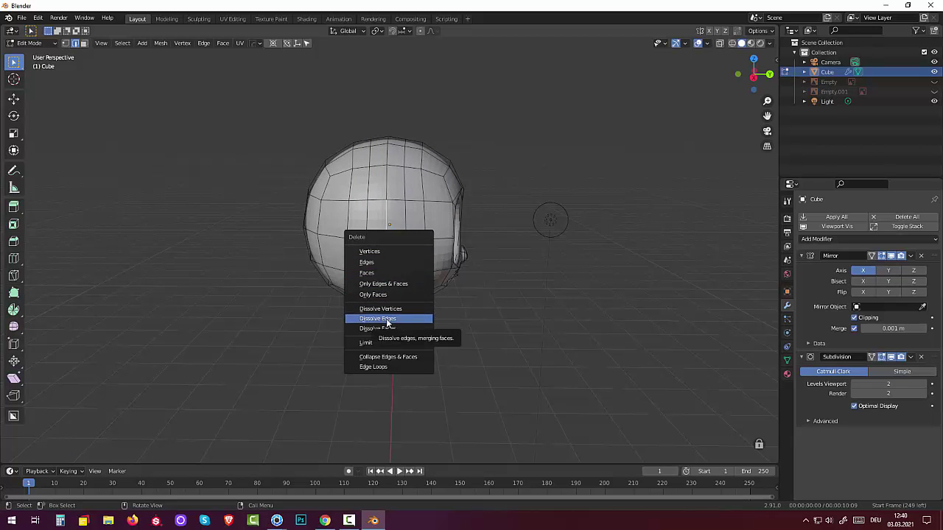
left_click(387, 320)
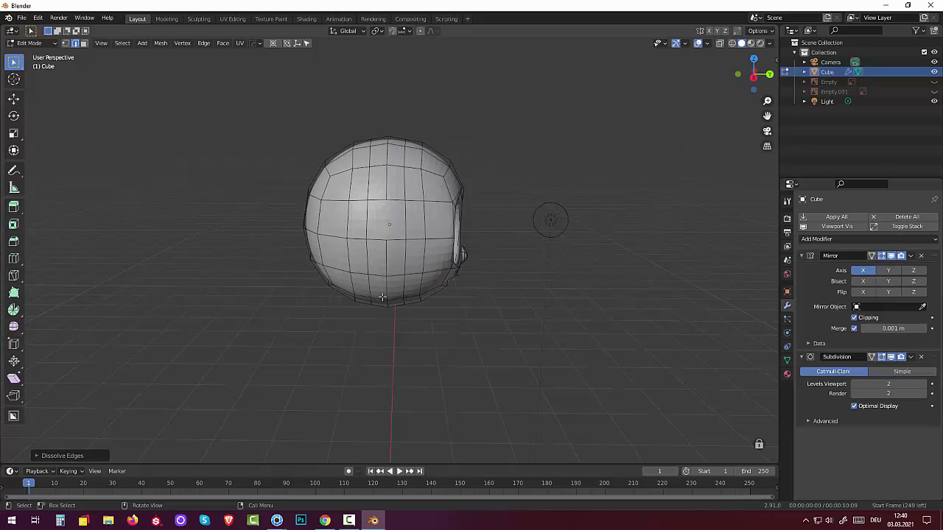
scroll(379, 244, "up", 2)
scroll(379, 244, "up", 2)
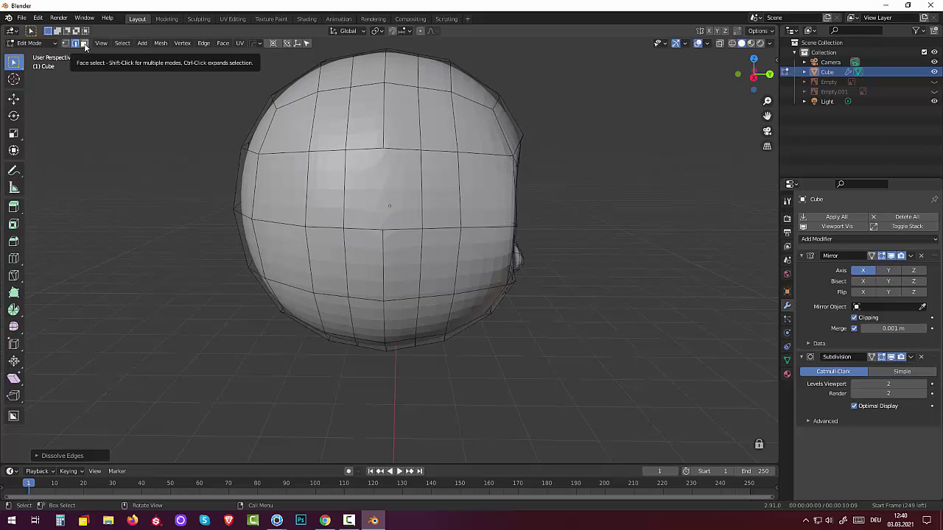
Inset the head's front-centre face and round it into a circle with LoopTools.
left_click(85, 44)
left_click(386, 183)
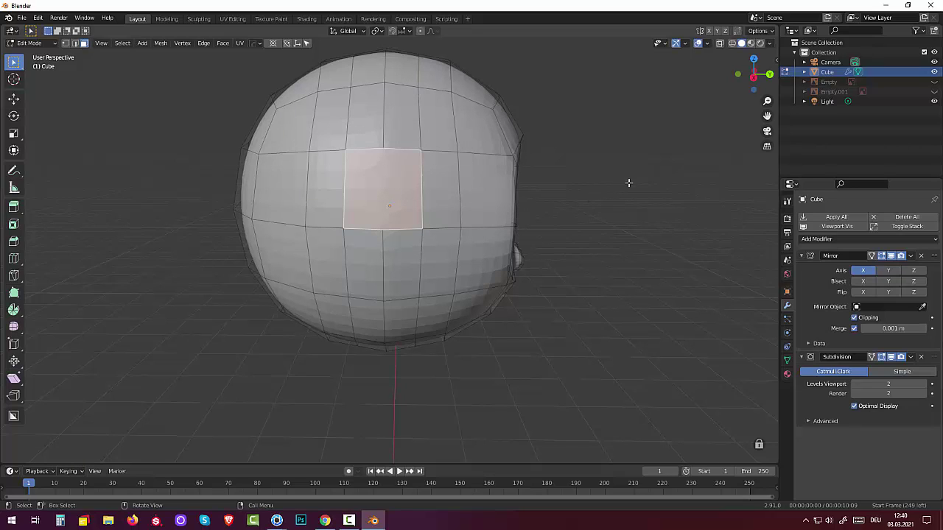
key("i")
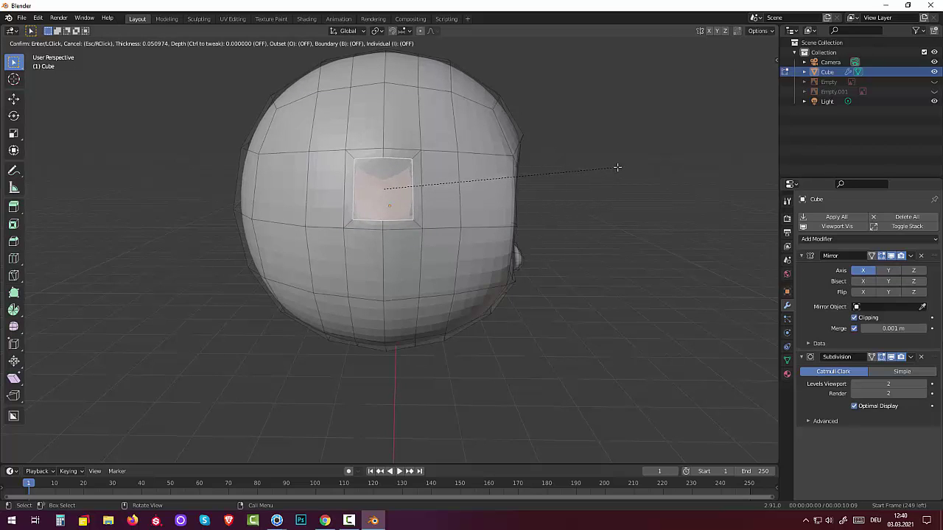
left_click(617, 167)
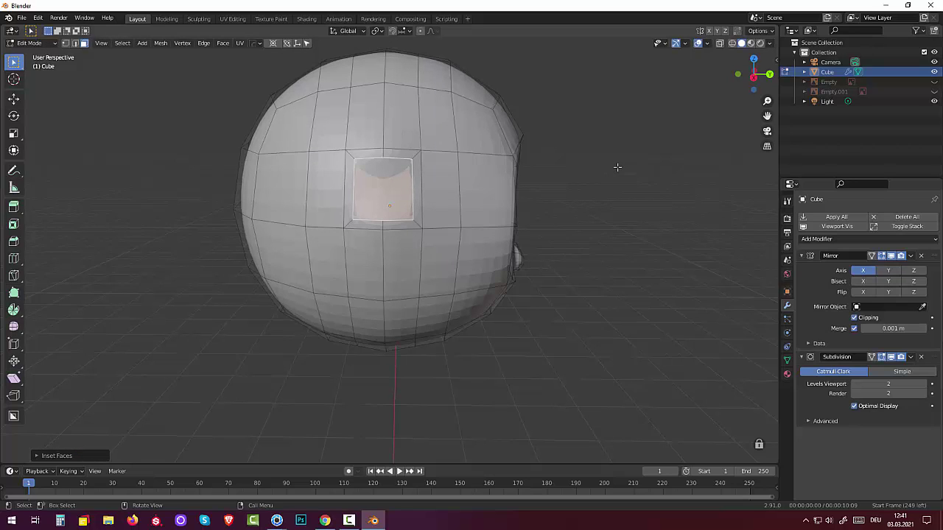
right_click(596, 181)
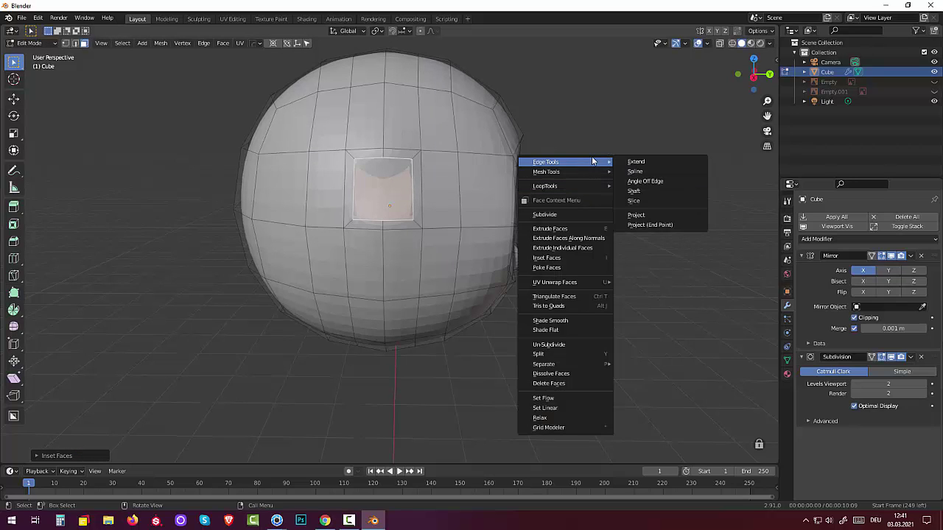
mouse_move(563, 185)
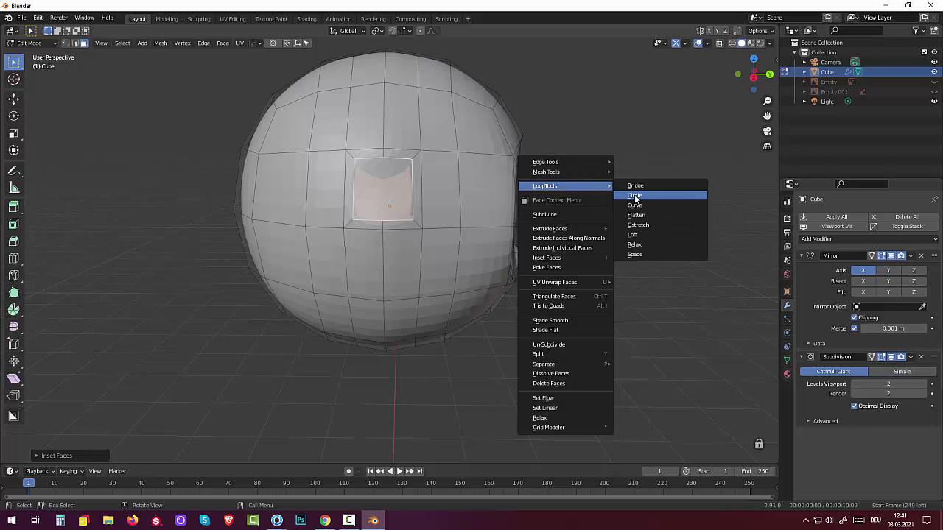
left_click(637, 197)
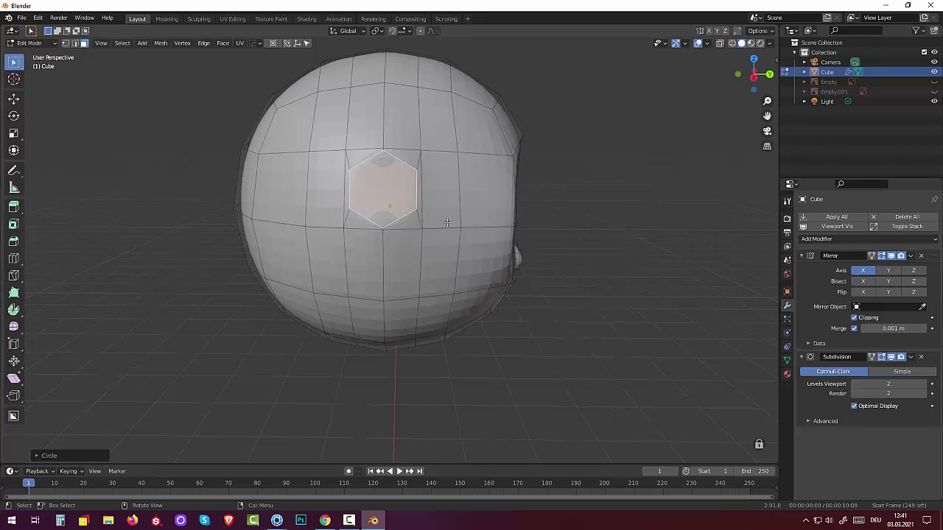
mouse_move(553, 222)
middle_mouse_down()
mouse_move(554, 257)
mouse_move(581, 229)
mouse_move(576, 245)
middle_mouse_up()
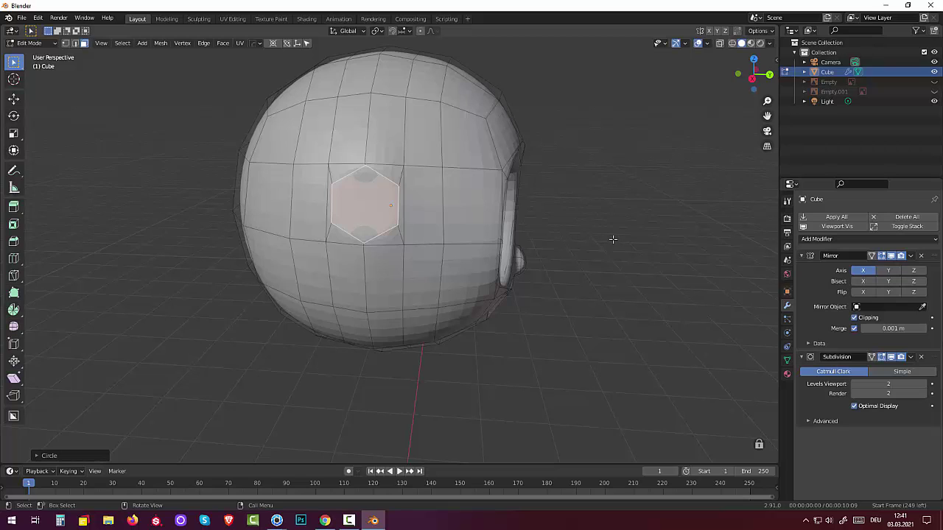
Scale the inset hexagonal face along Y to 0.4504, making a narrow vertical strip.
key("s")
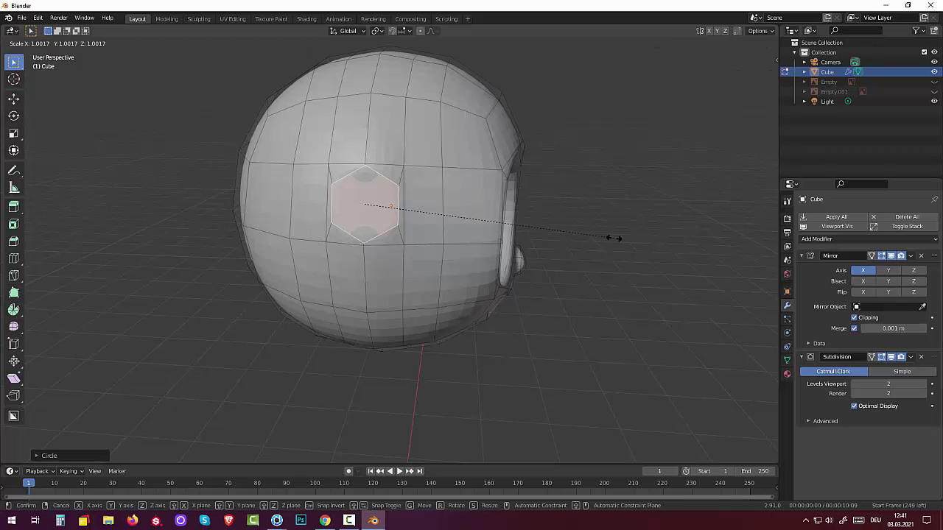
key("y")
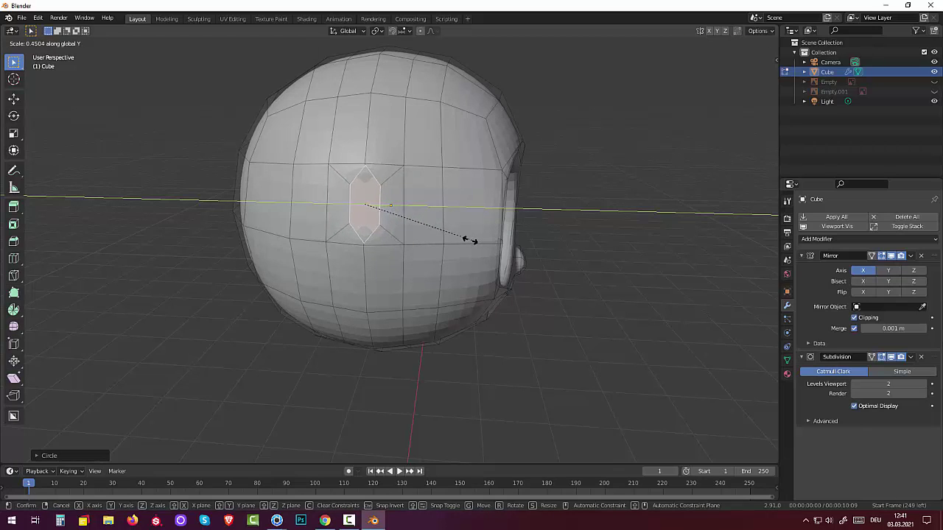
left_click(458, 237)
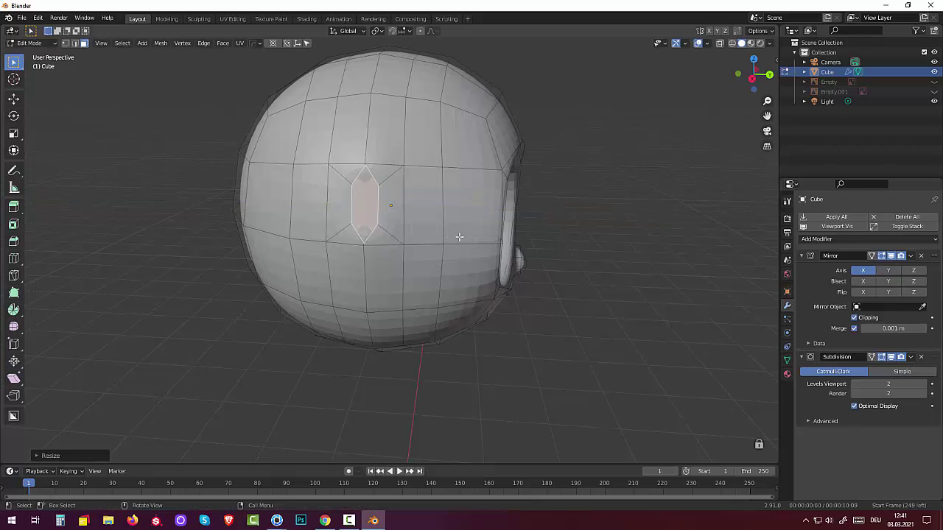
mouse_move(459, 232)
middle_mouse_down()
mouse_move(479, 263)
mouse_move(476, 235)
middle_mouse_up()
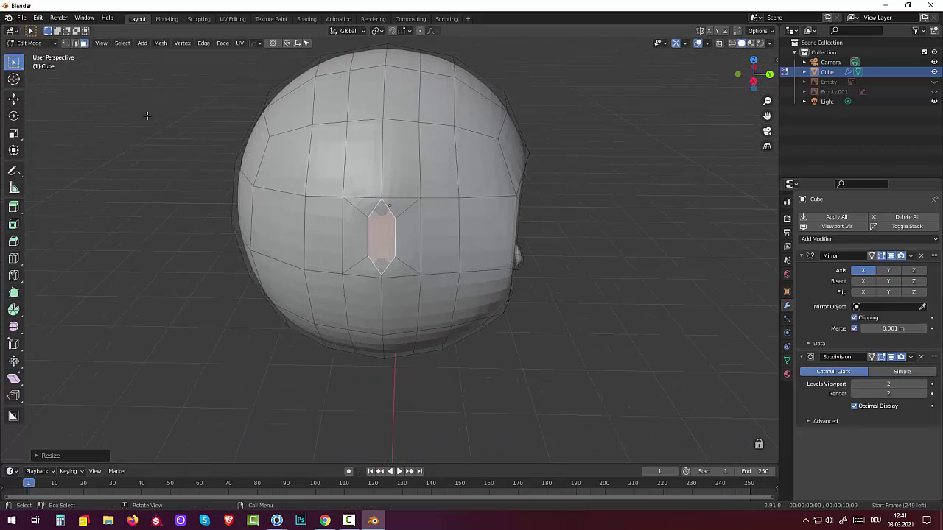
left_click(64, 43)
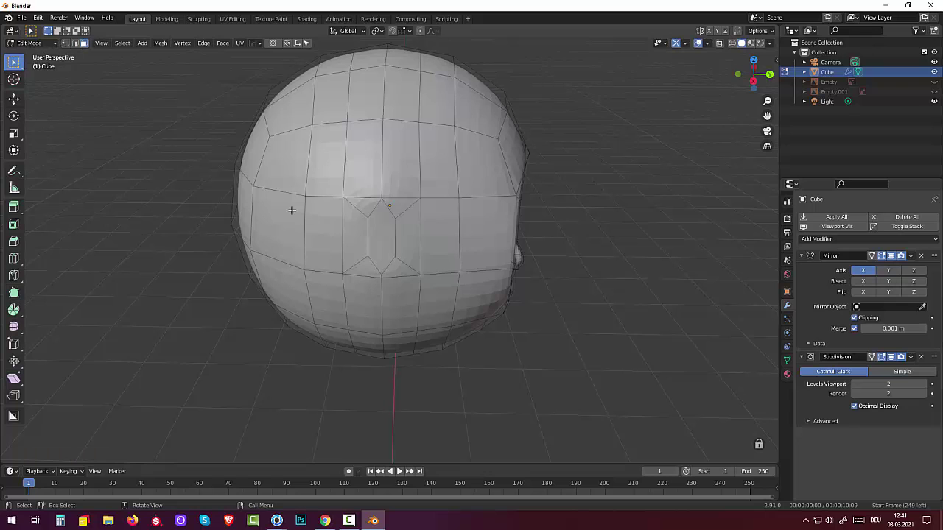
Squash the selected vertices along Z and turn the girl reference image back on.
left_click(65, 43)
middle_click_drag(442, 230, 394, 167)
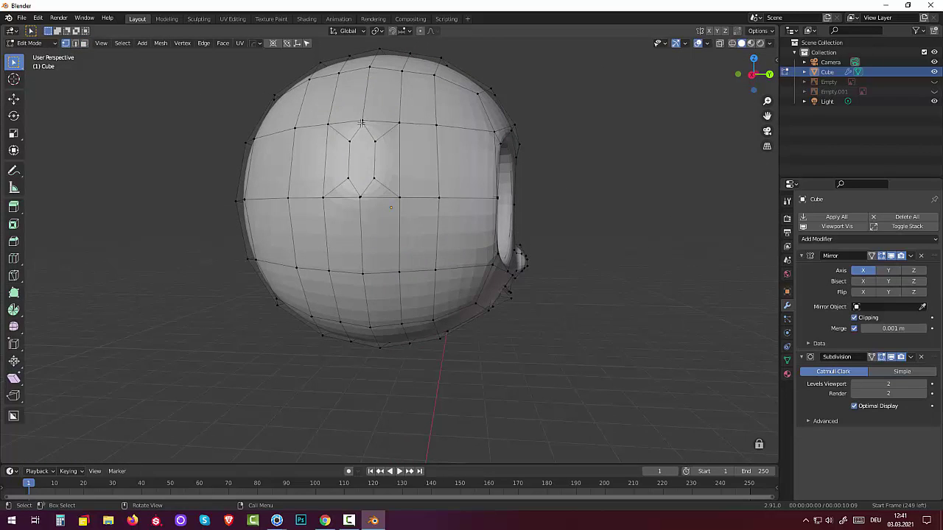
middle_click_drag(365, 181, 385, 306)
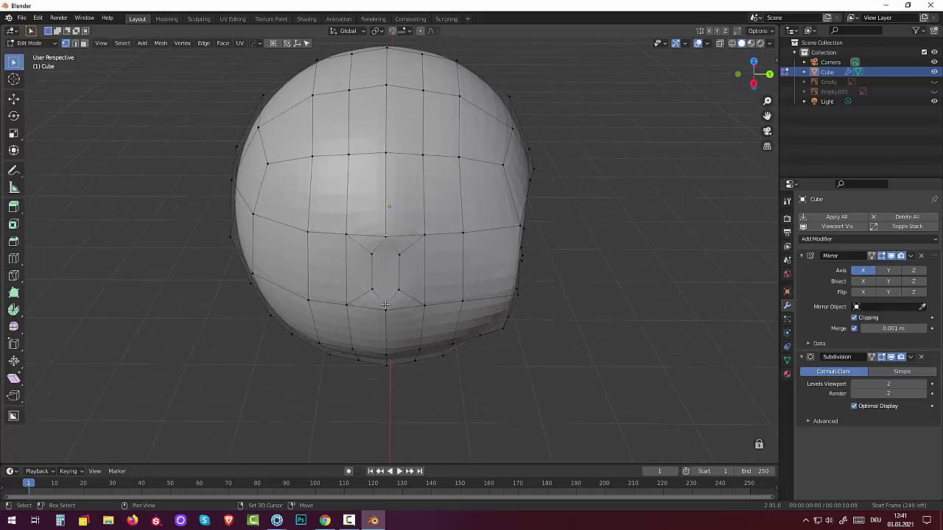
middle_click_drag(385, 306, 395, 290)
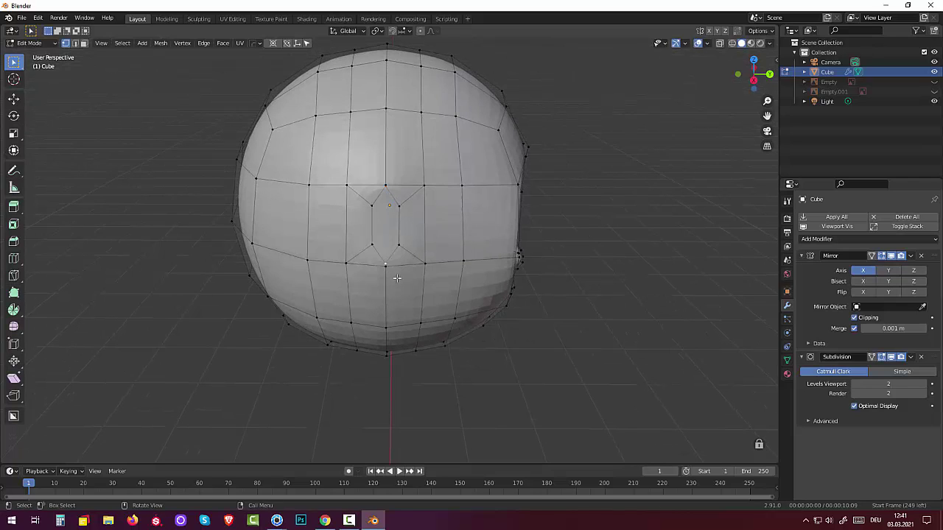
key("s")
key("z")
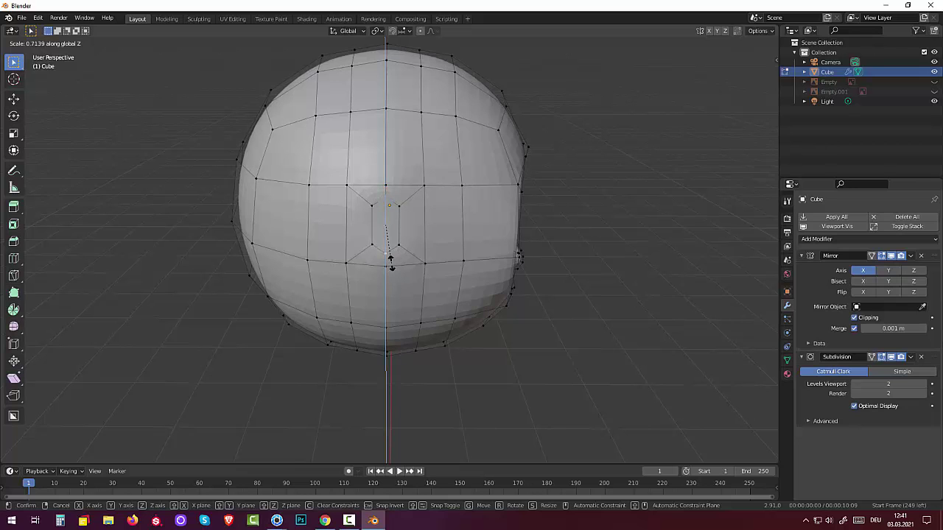
left_click(391, 262)
middle_click_drag(392, 265, 487, 243)
left_click(934, 82)
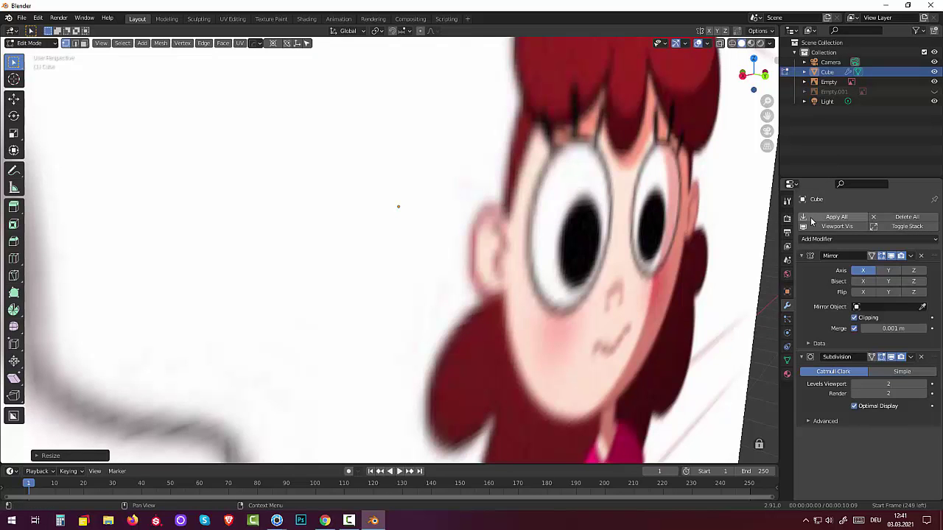
Extrude a face on the side of the head outward twice along its normal into an ear stub.
key("KP_1")
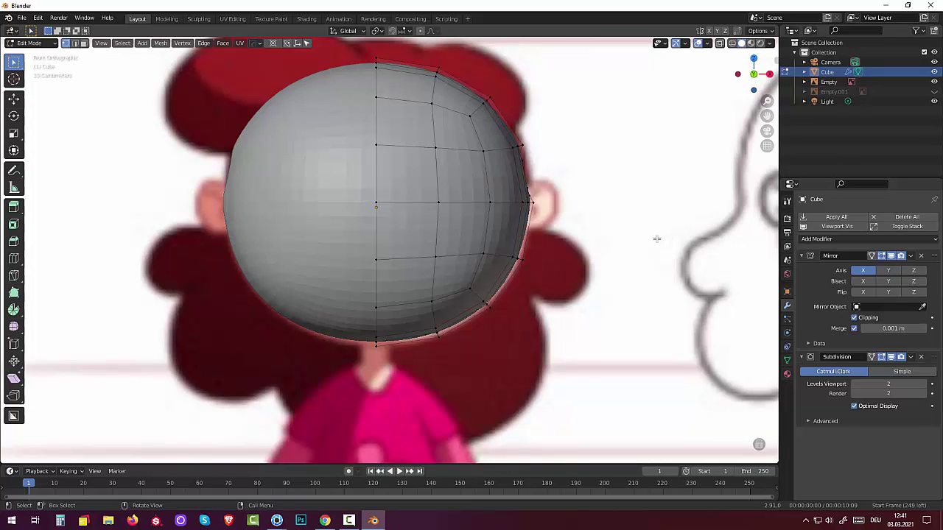
mouse_move(619, 246)
middle_mouse_down()
mouse_move(584, 271)
mouse_move(521, 289)
middle_mouse_up()
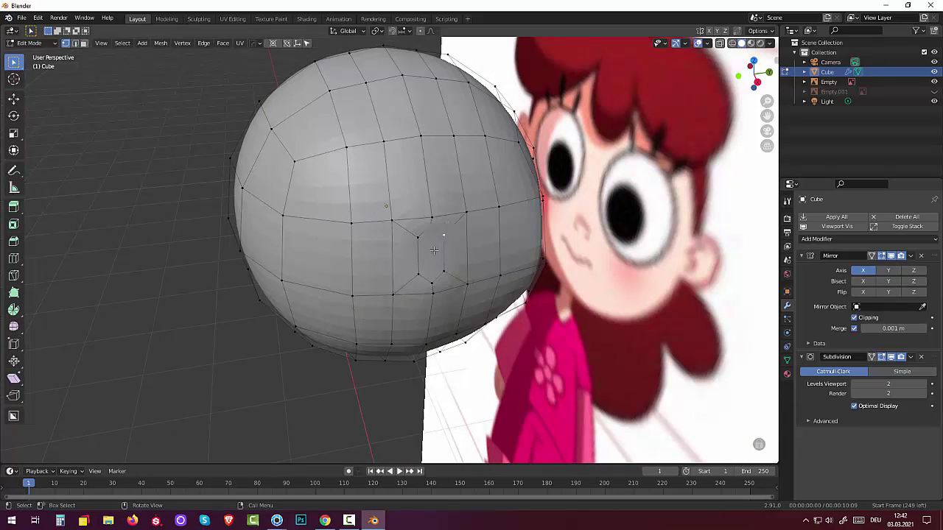
left_click(84, 43)
left_click(433, 254)
mouse_move(434, 254)
middle_mouse_down()
mouse_move(512, 242)
mouse_move(515, 229)
middle_mouse_up()
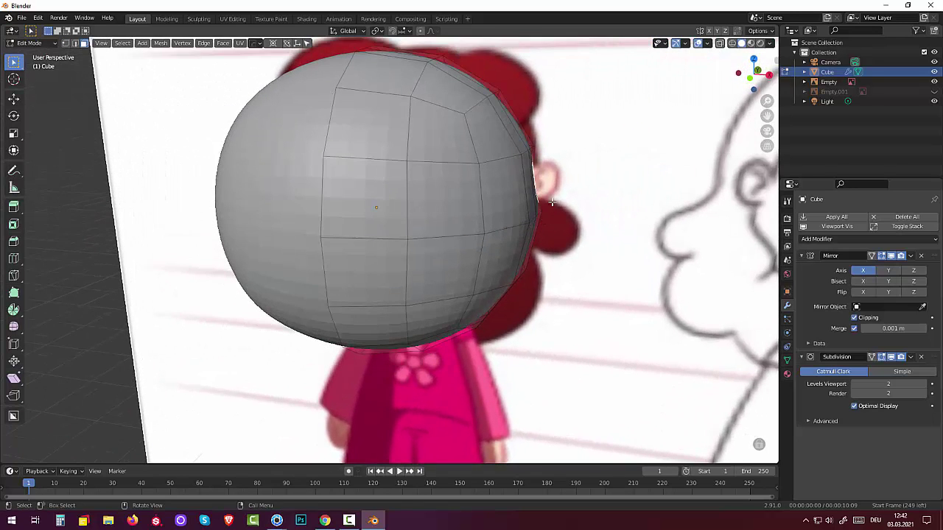
key("e")
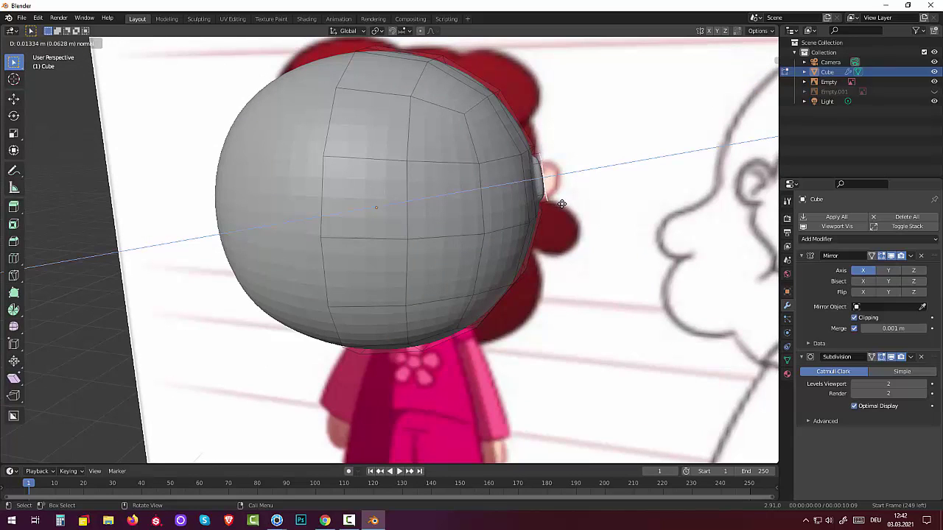
left_click(564, 206)
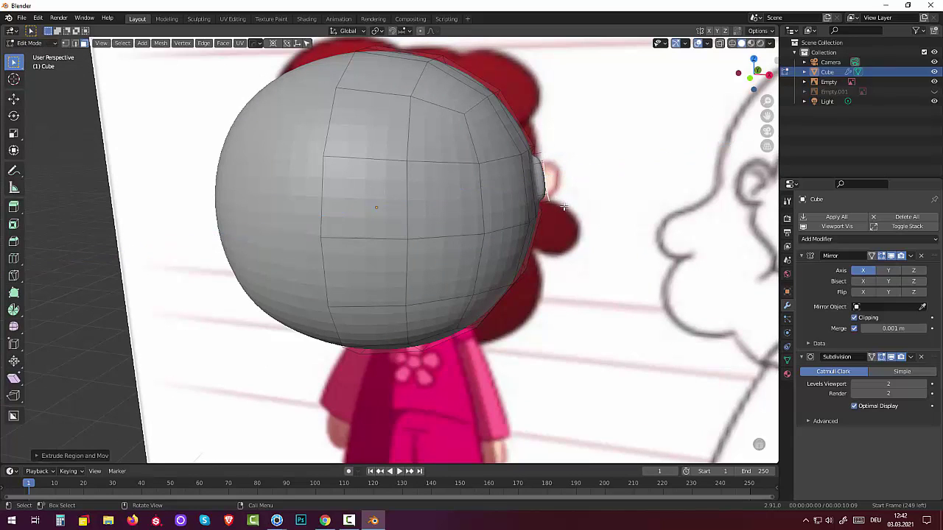
key("e")
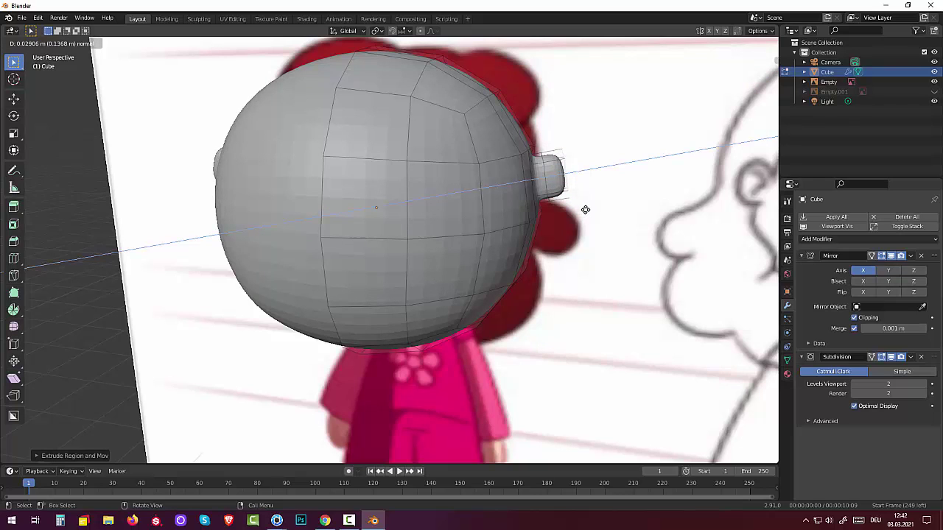
left_click(585, 210)
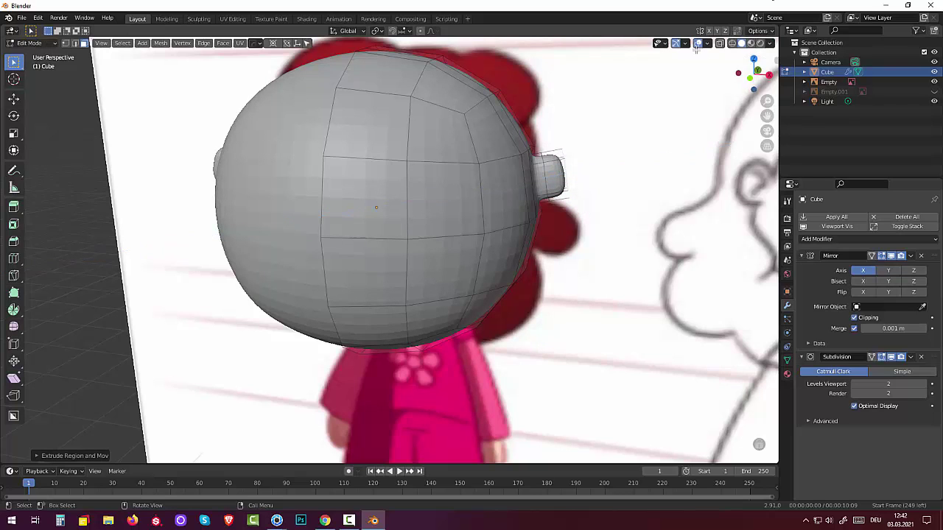
left_click(719, 44)
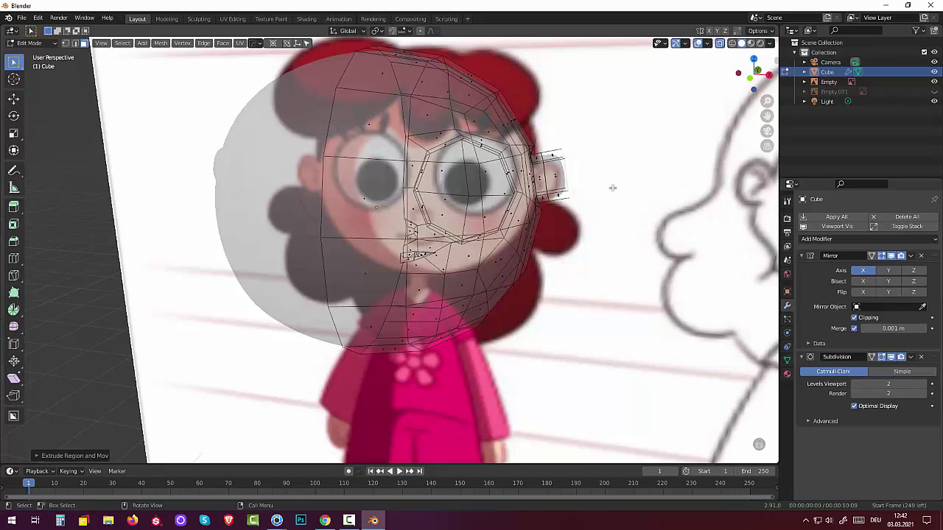
Undo both ear-stub extrusions from the front view, restoring the rounded head sides.
scroll(612, 188, "up", 1)
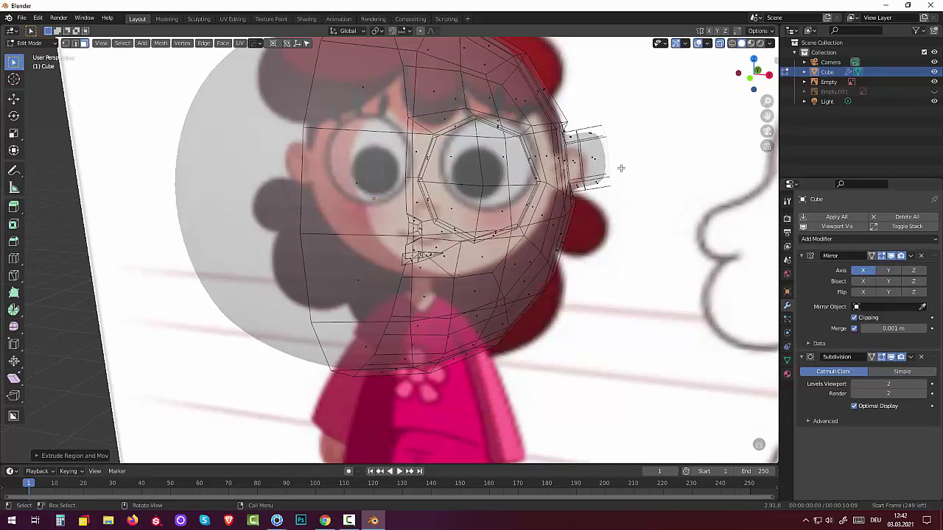
key("KP_1")
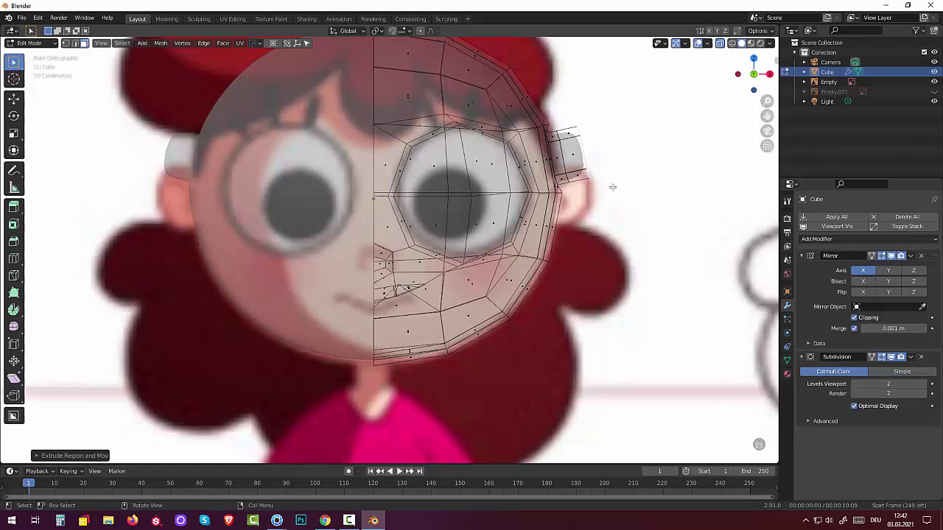
key("ctrl+z")
key("ctrl+z")
key("ctrl+z")
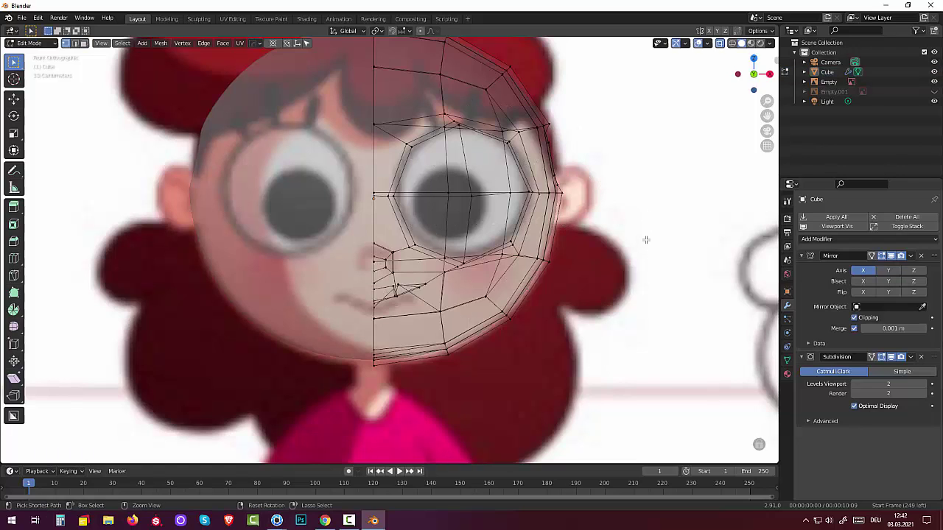
key("ctrl+z")
key("ctrl+z")
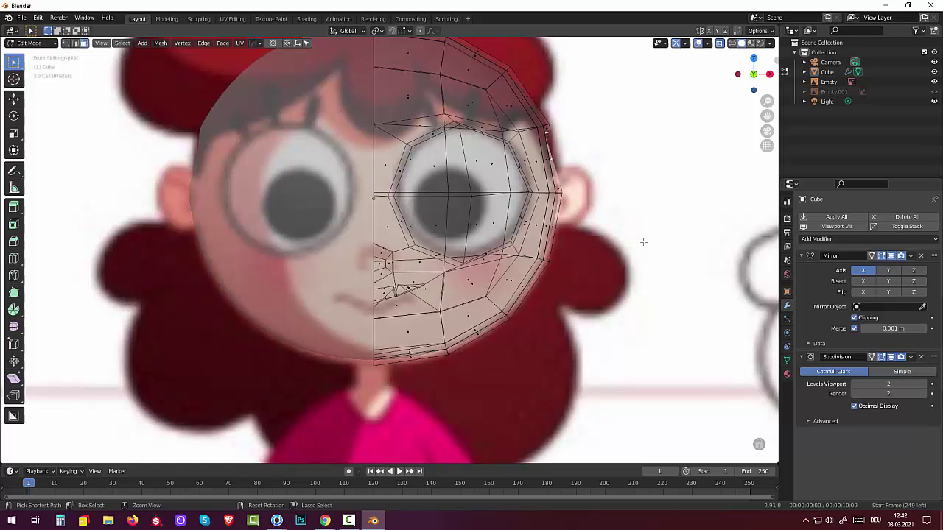
key("ctrl+z")
key("ctrl+z")
mouse_move(633, 222)
middle_mouse_down()
mouse_move(580, 254)
mouse_move(538, 250)
middle_mouse_up()
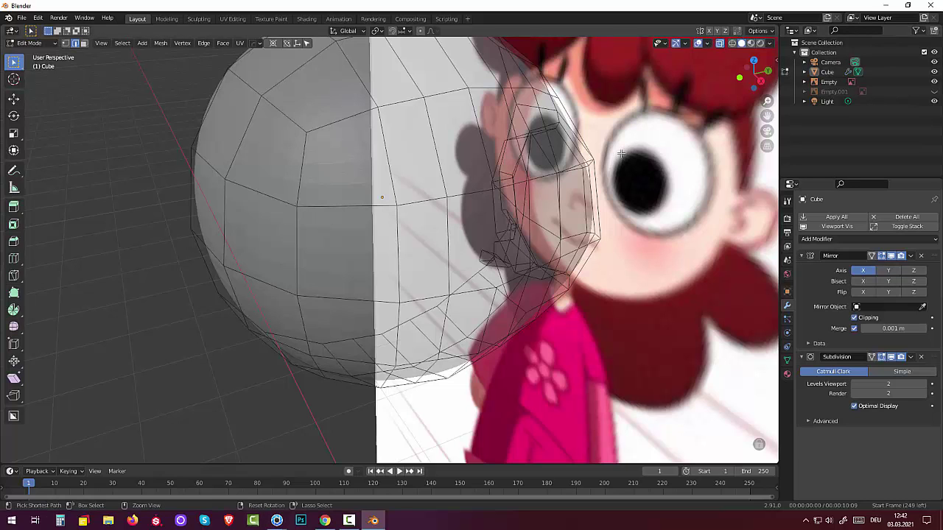
With X-ray off, vertex-bevel the ear vertex on the head's side into a diamond about 0.224 m wide.
left_click(720, 43)
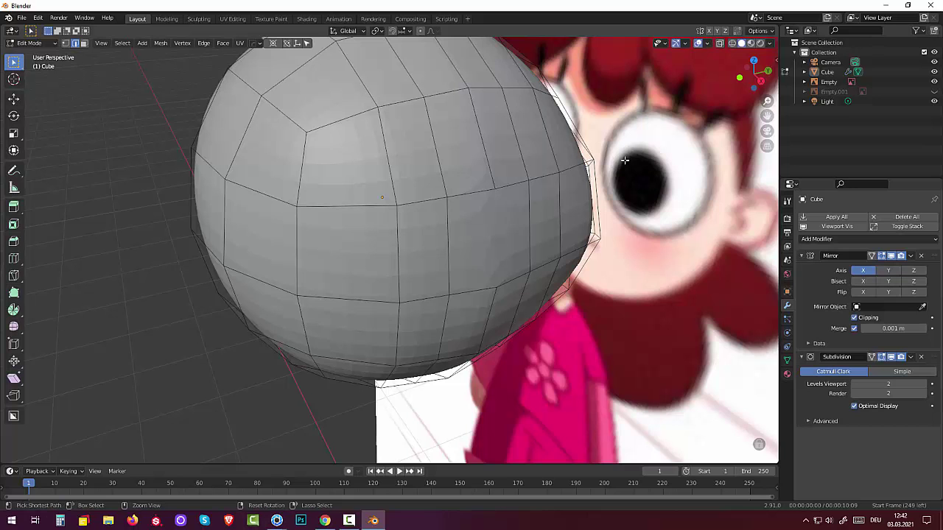
key("ctrl+r")
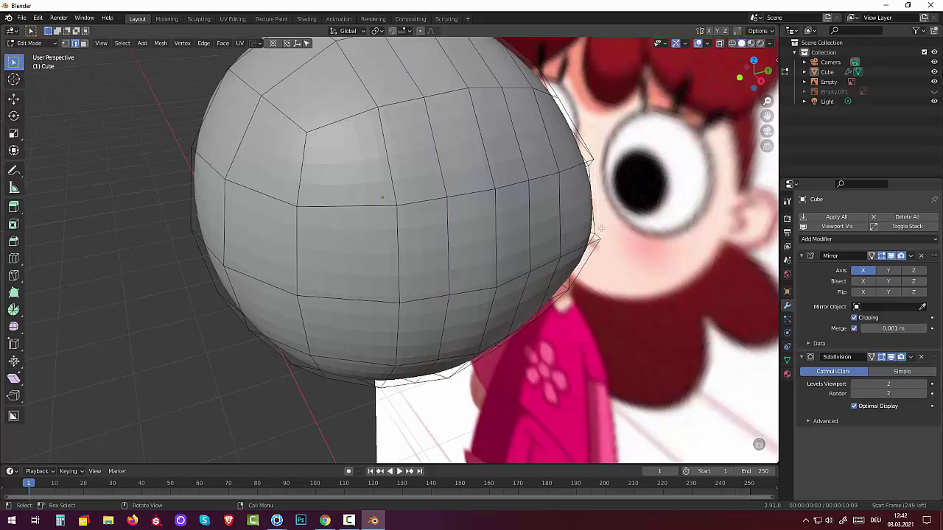
middle_click_drag(628, 179, 565, 209)
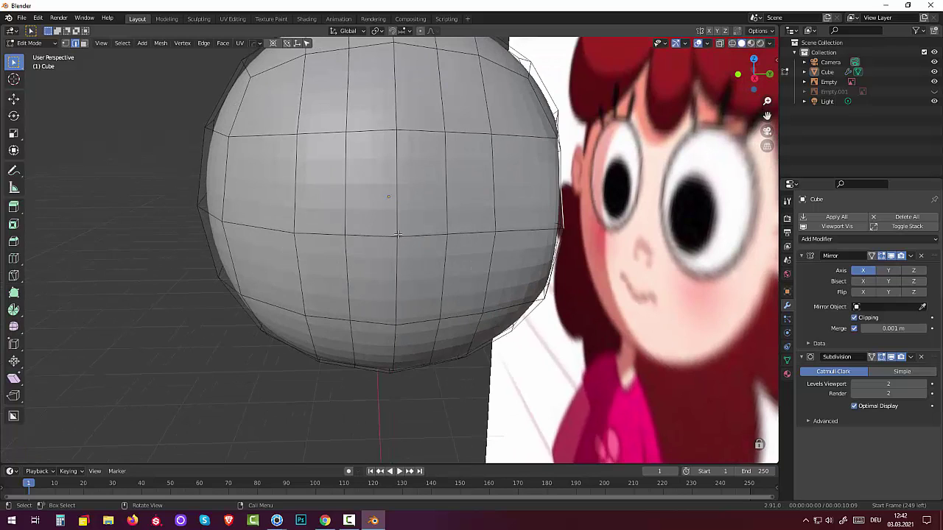
left_click(397, 234)
left_click(65, 42)
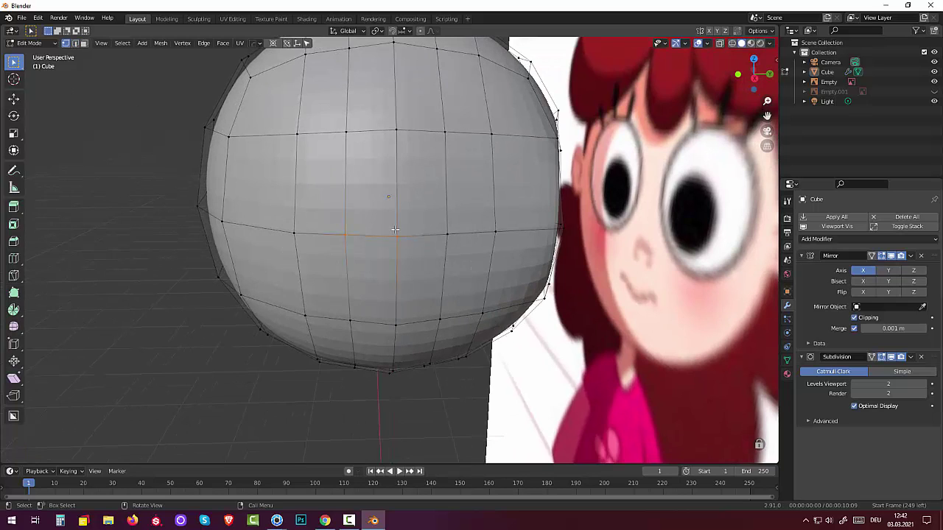
left_click(399, 238)
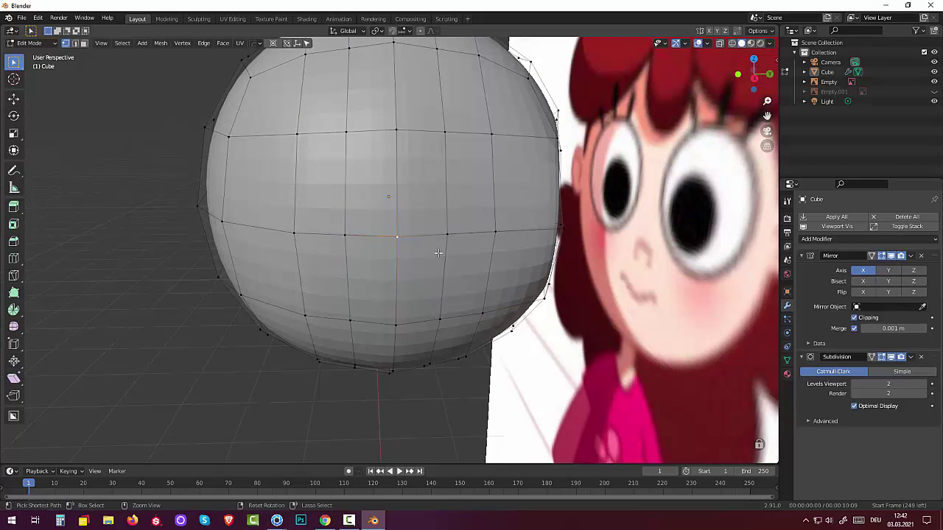
key("ctrl+shift+b")
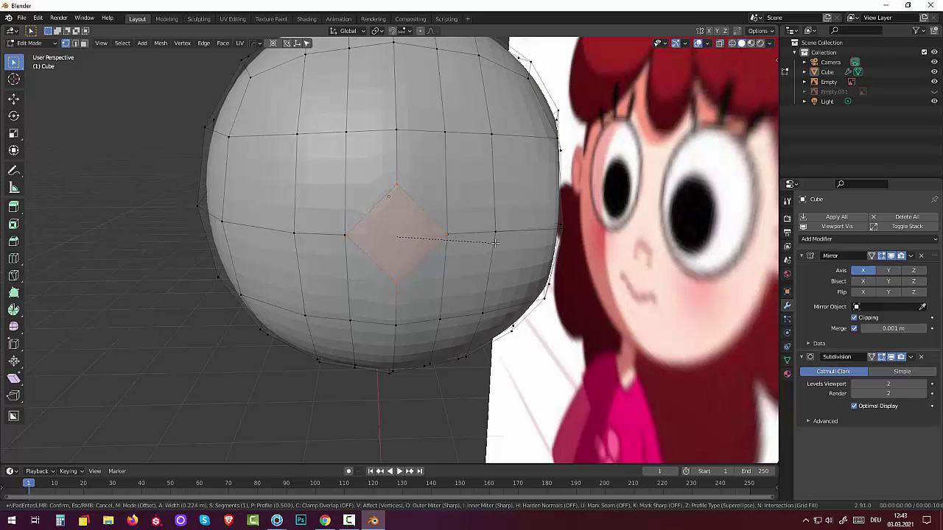
Set the vertex bevel to 2 segments and shape 0.104, then show the side sketch Empty.001.
left_click(495, 242)
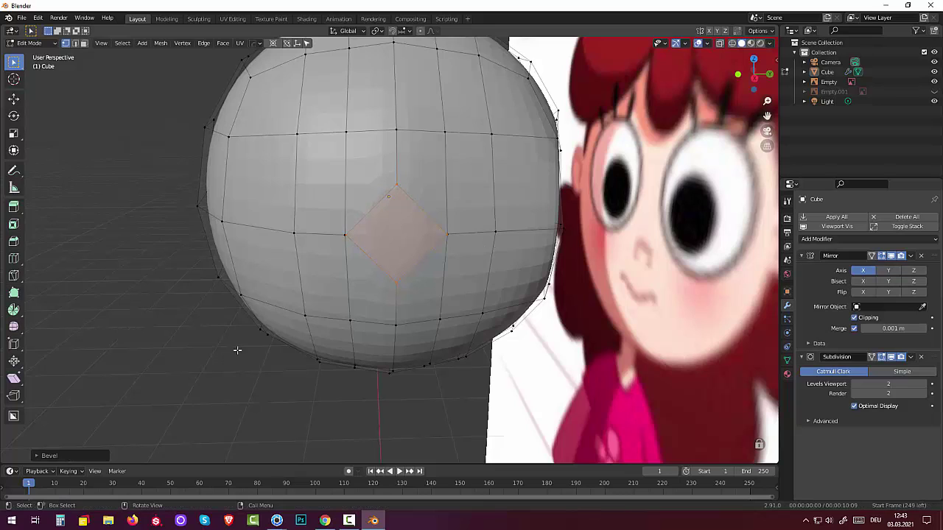
left_click(40, 456)
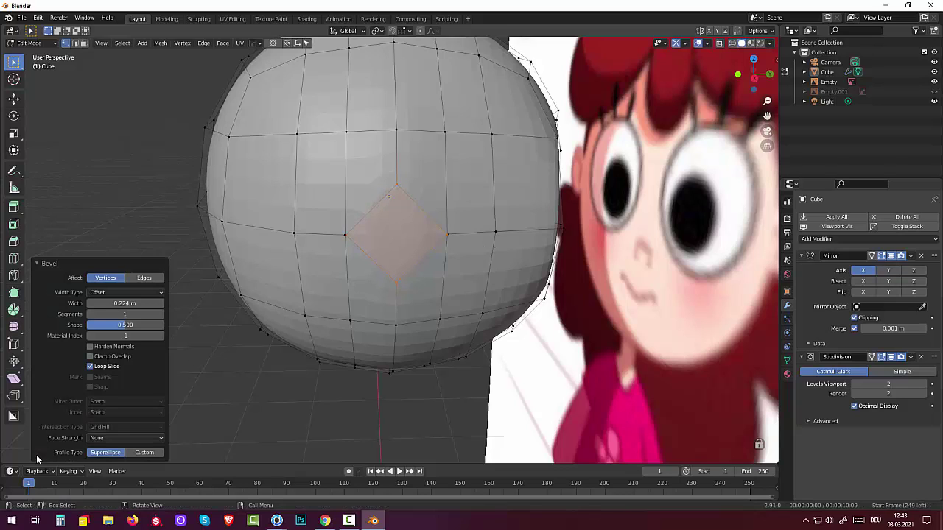
left_click(161, 313)
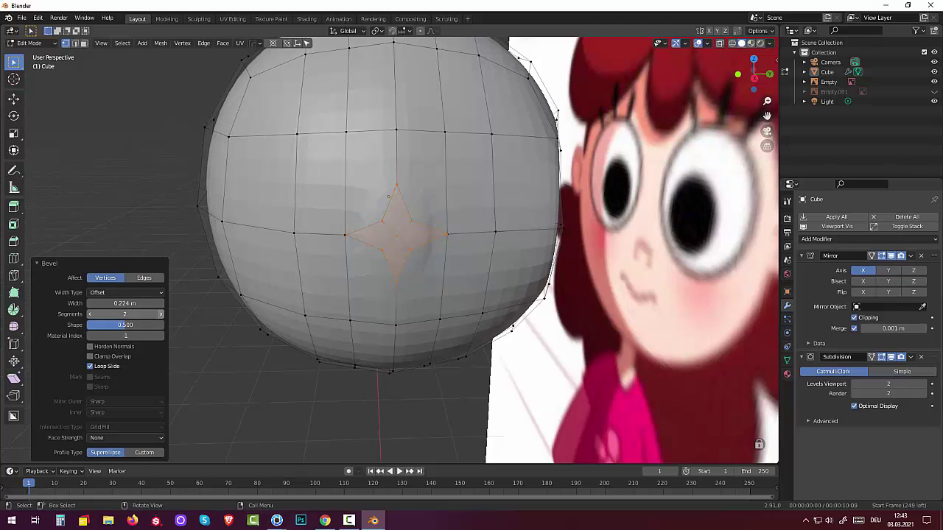
mouse_move(126, 329)
left_mouse_down()
mouse_move(96, 328)
mouse_move(112, 325)
left_mouse_up()
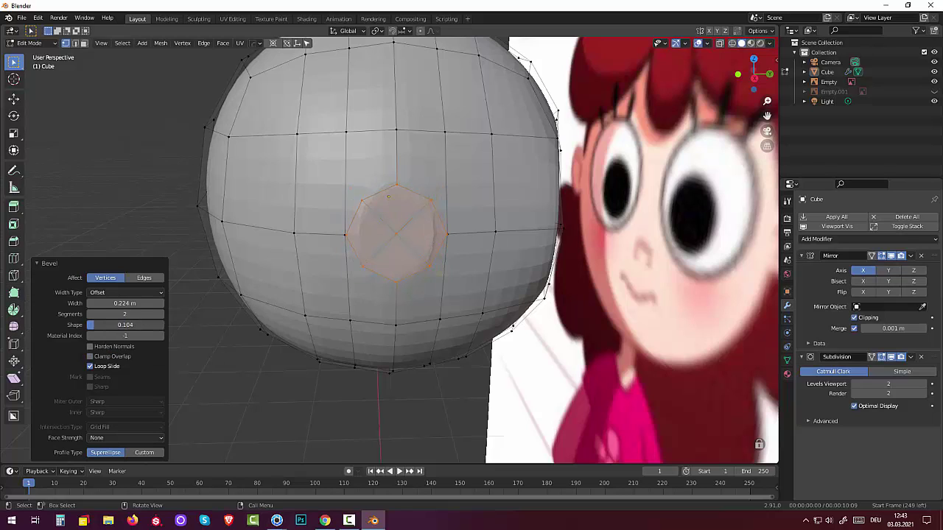
left_click(125, 325)
key("Return")
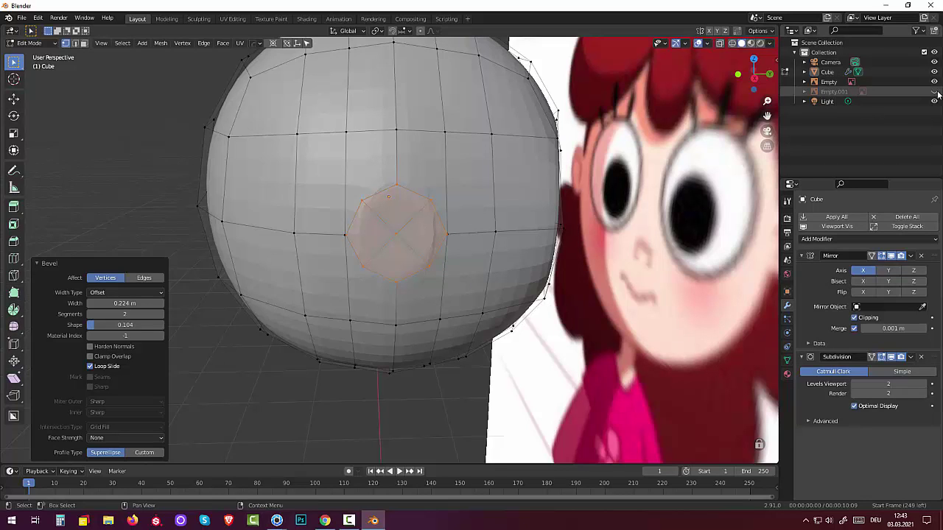
left_click(934, 92)
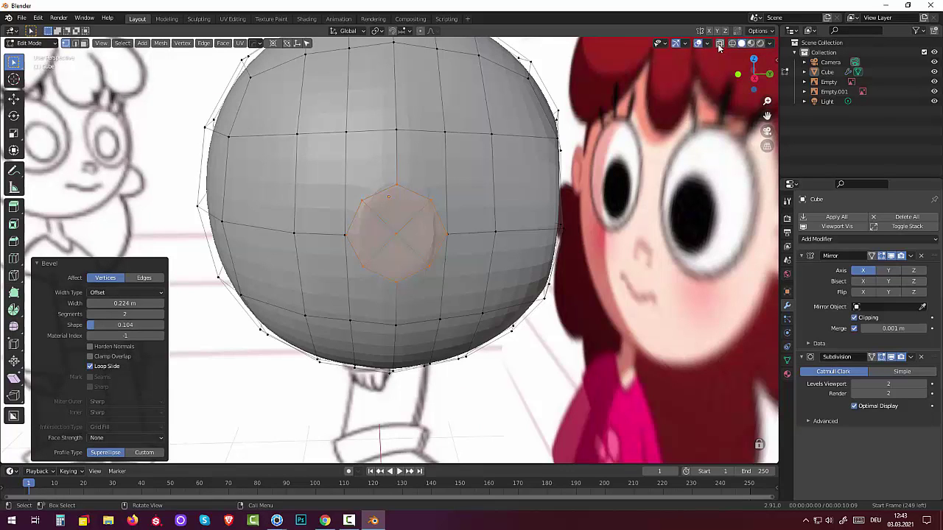
Compare the head with the side sketch in X-ray right view, then hide Empty.001.
left_click(719, 46)
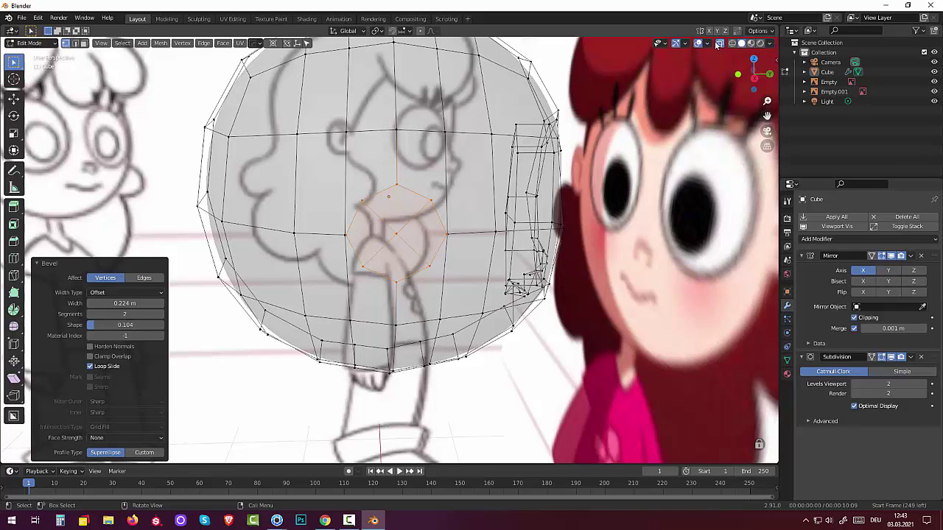
key("KP_3")
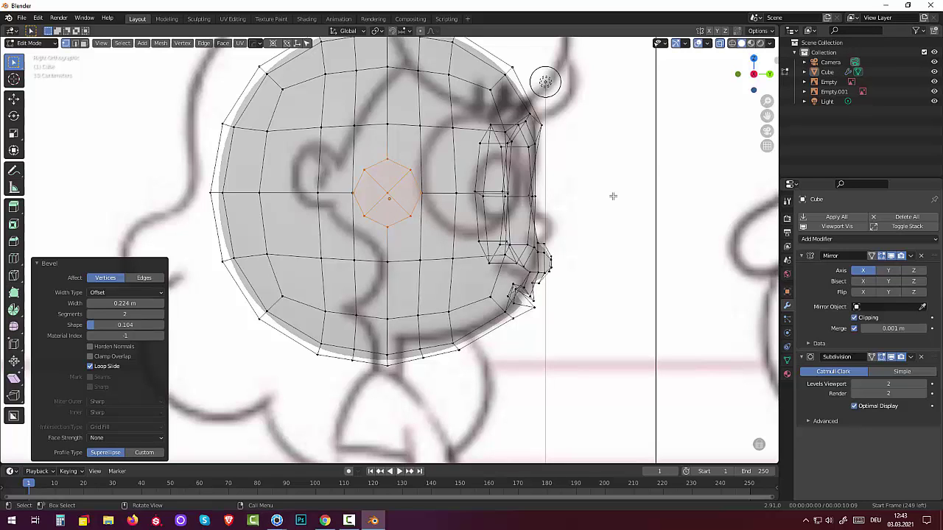
left_click(934, 92)
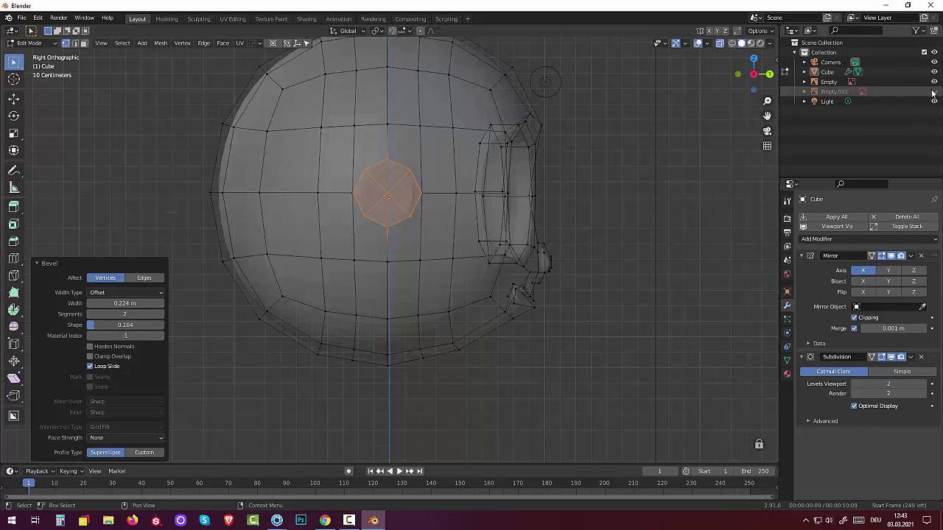
mouse_move(638, 196)
middle_mouse_down()
mouse_move(739, 204)
mouse_move(730, 193)
middle_mouse_up()
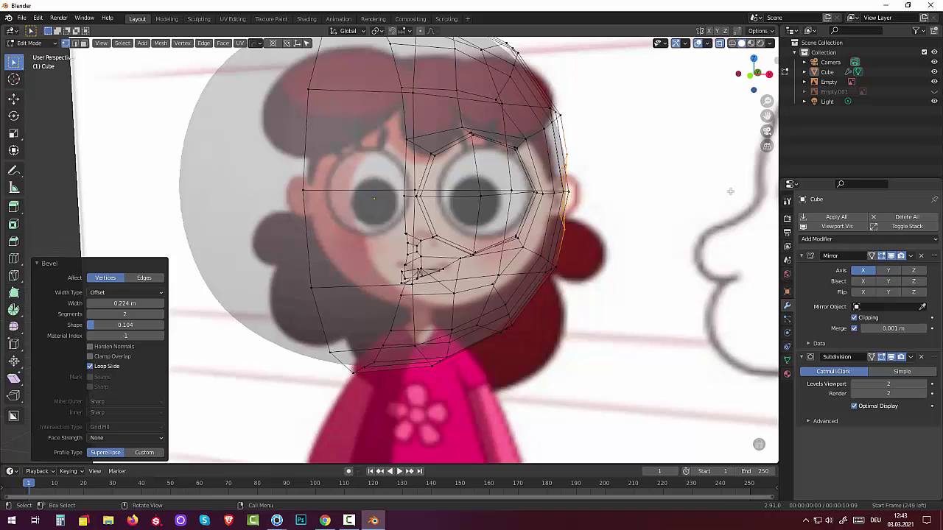
Extrude the side loop about 0.247 m into an ear stub and hide both reference images.
key("KP_3")
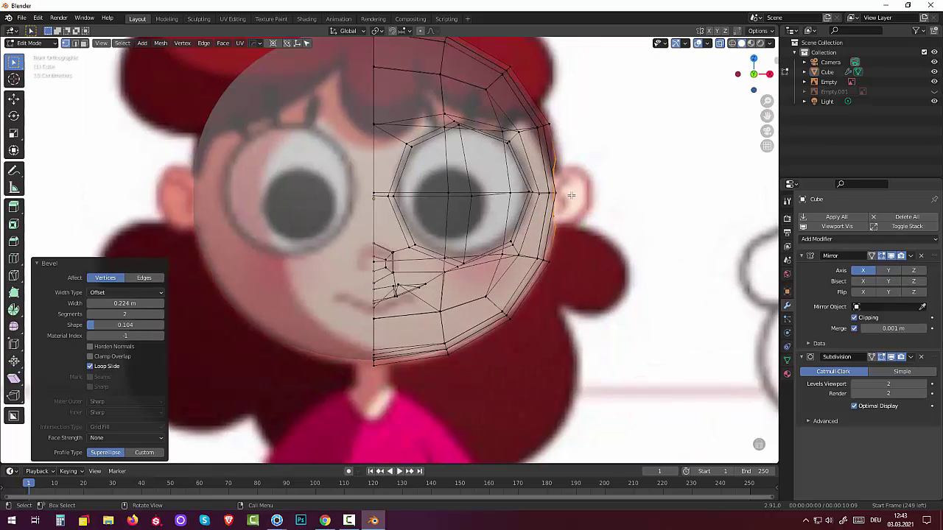
key("e")
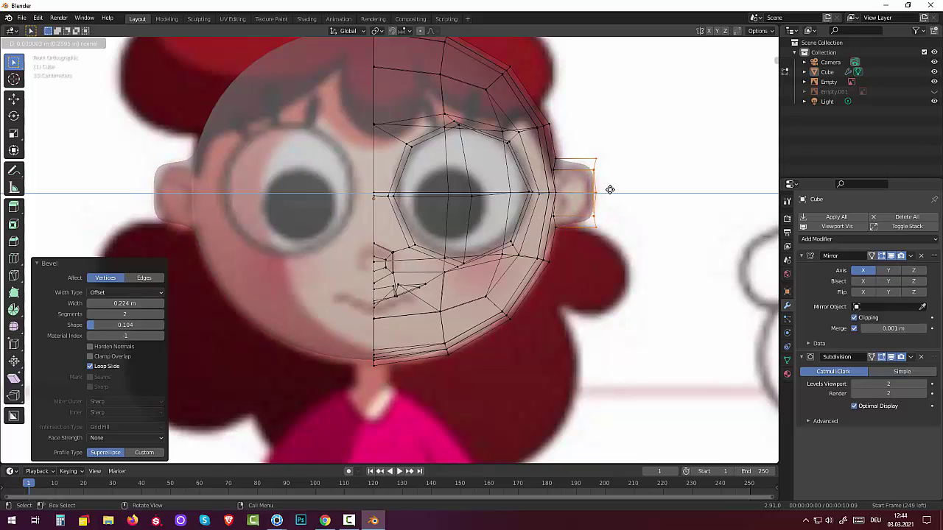
left_click(609, 189)
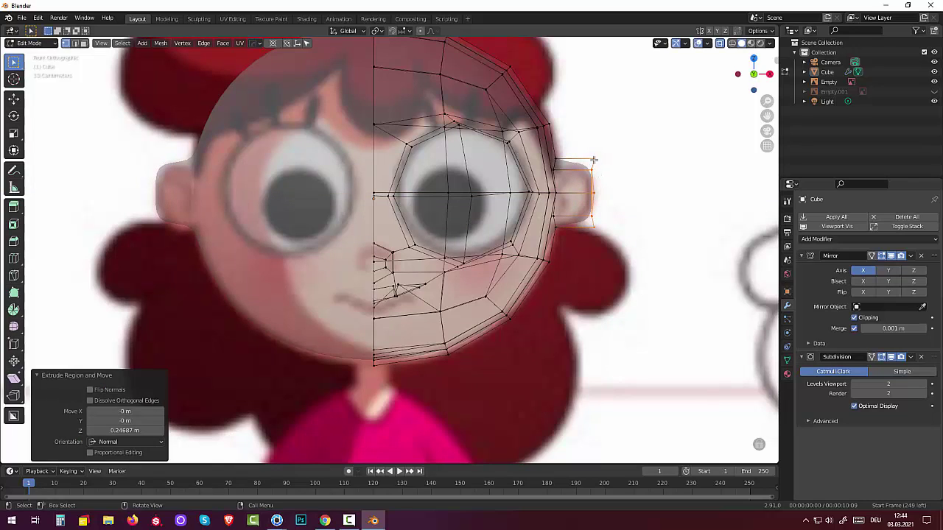
left_click(594, 159)
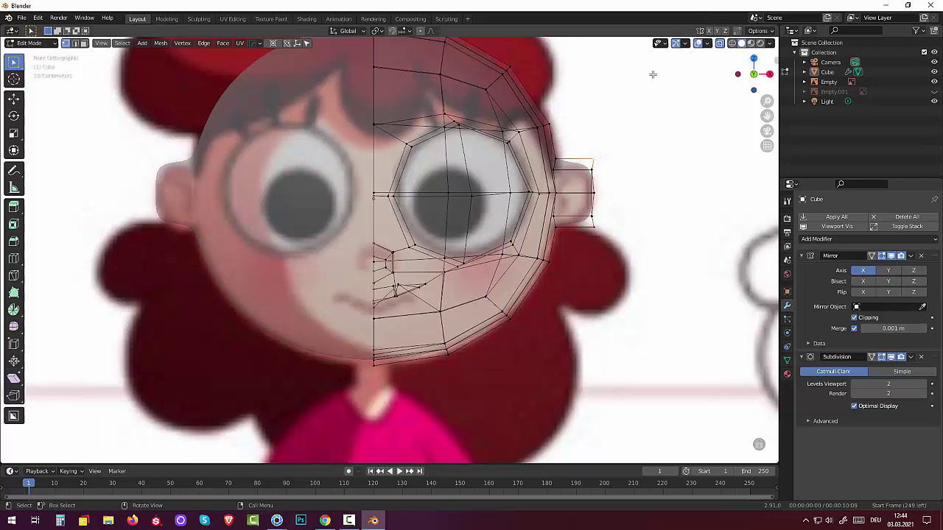
left_click(934, 91)
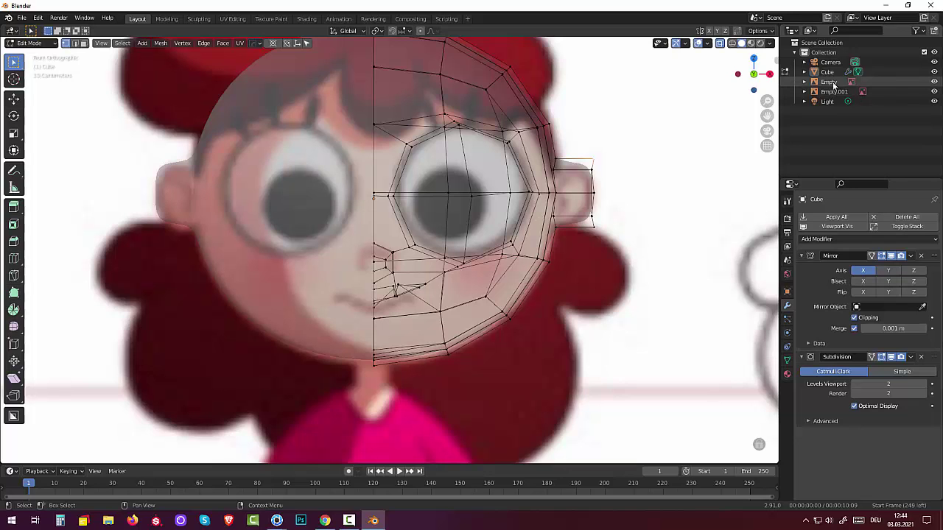
left_click_drag(934, 82, 934, 92)
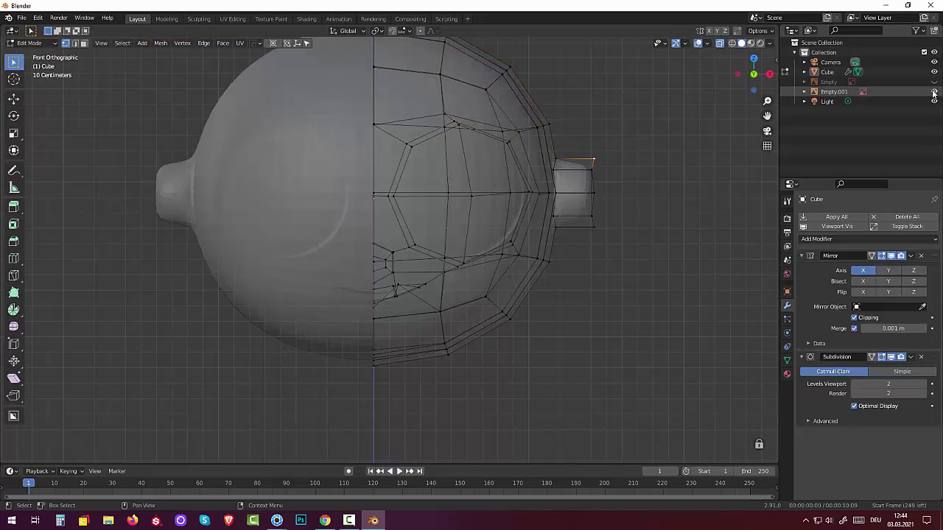
Undo the stray bottom extrusion and squash the octagon's two side vertices along Y.
mouse_move(634, 206)
middle_mouse_down()
mouse_move(558, 172)
mouse_move(545, 189)
mouse_move(529, 183)
mouse_move(550, 160)
mouse_move(560, 168)
mouse_move(556, 200)
mouse_move(481, 233)
mouse_move(519, 113)
middle_mouse_up()
scroll(481, 233, "up", 2)
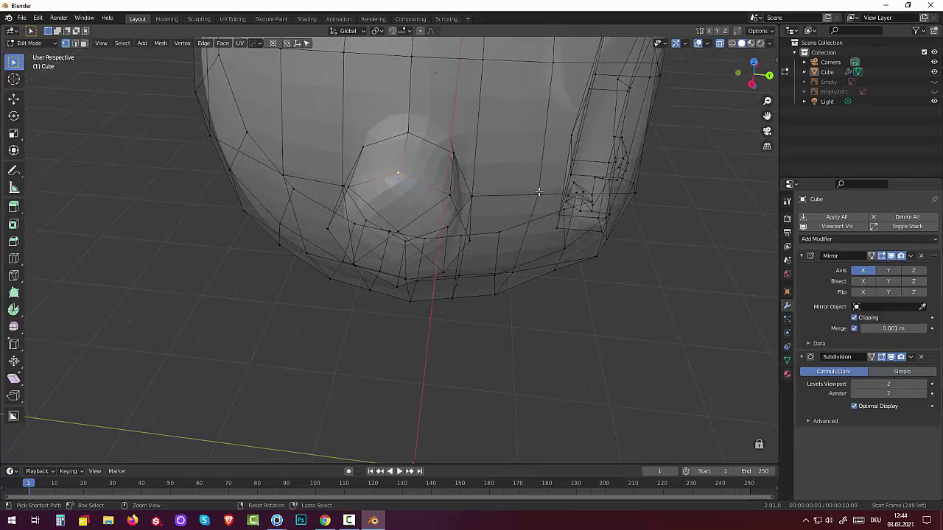
key("ctrl+z")
key("ctrl+z")
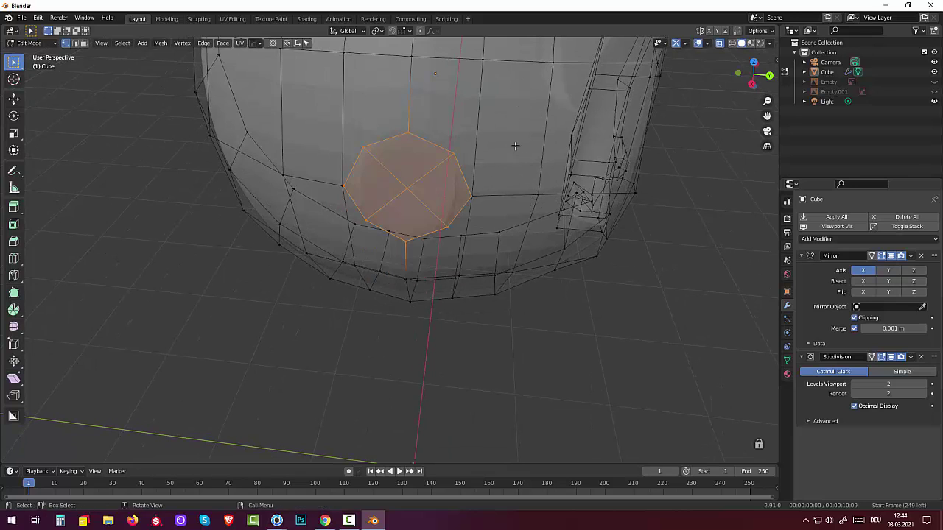
middle_click_drag(515, 146, 519, 145)
left_click(487, 171)
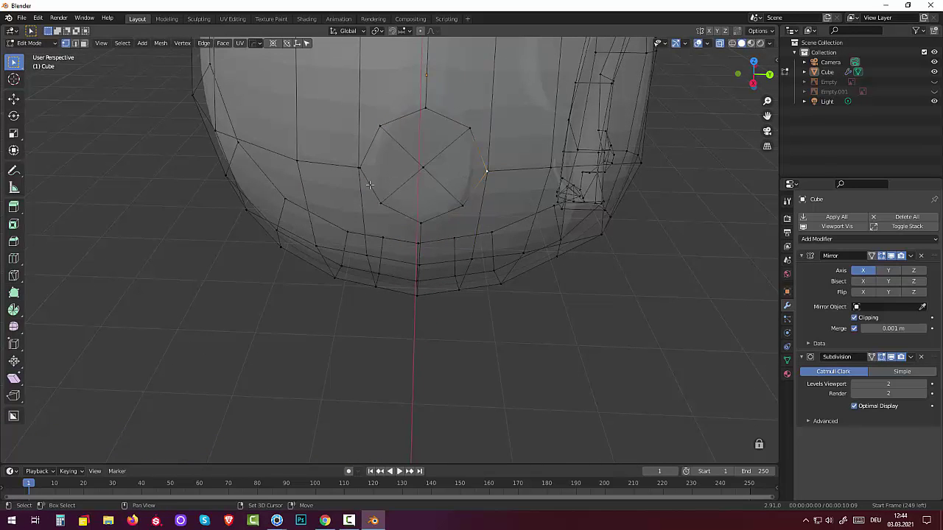
left_click(361, 169, "shift")
key("s")
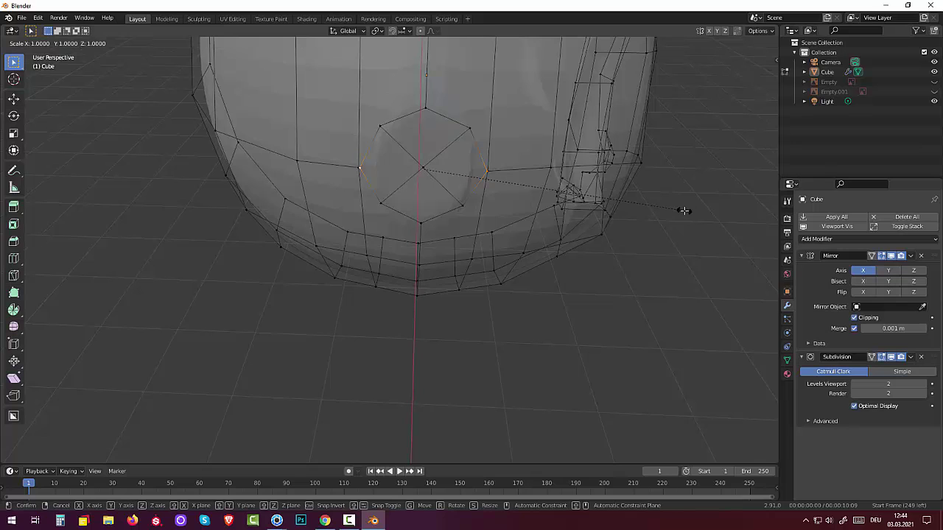
key("y")
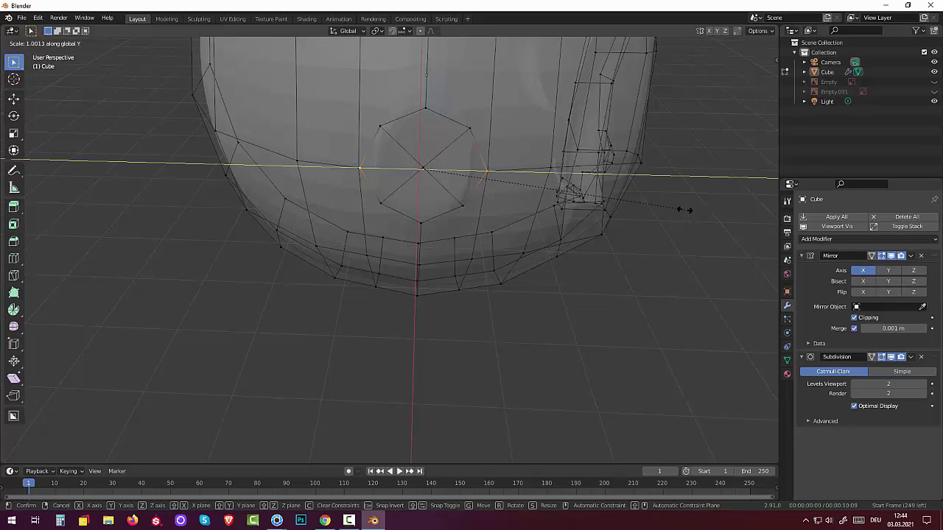
left_click(524, 196)
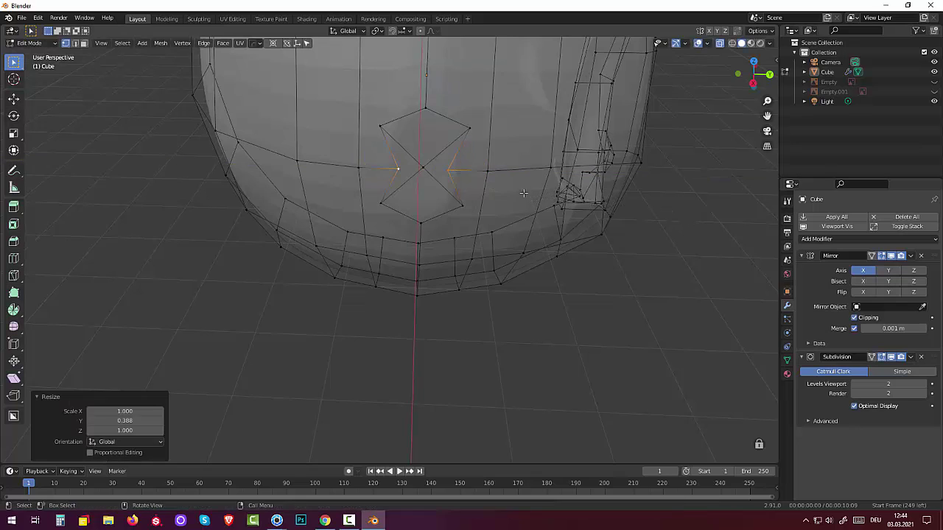
Scale the octagon's four corner vertices along Y to 0.418, forming a slim diamond.
left_click(470, 128)
left_click(380, 126, "shift")
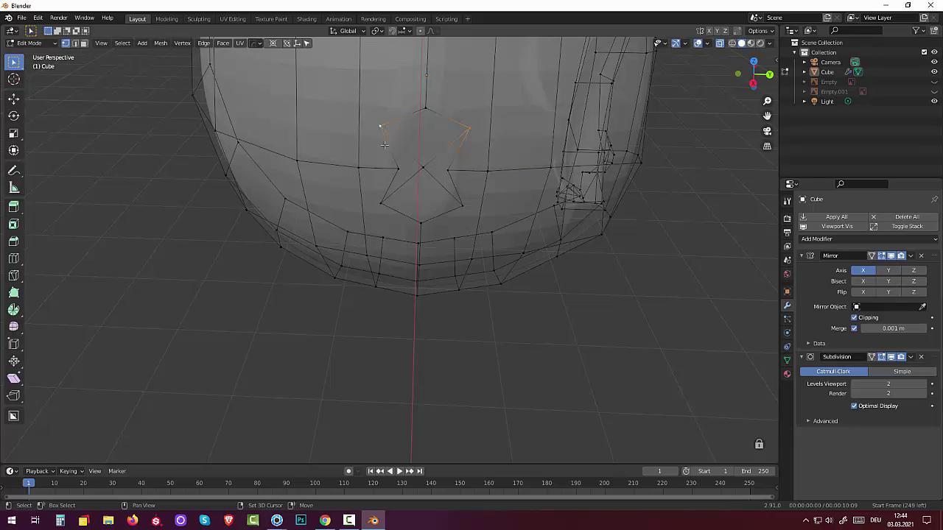
left_click(383, 202, "shift")
left_click(461, 204, "shift")
key("s")
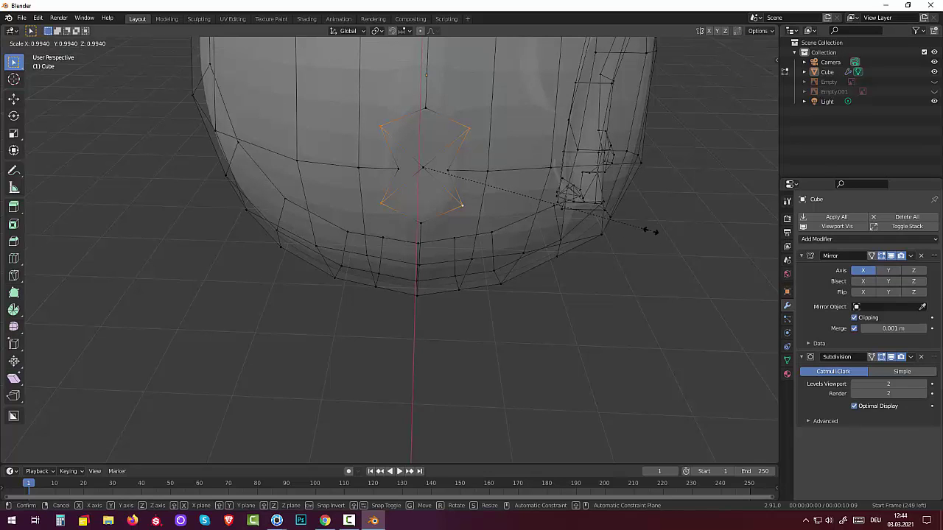
key("y")
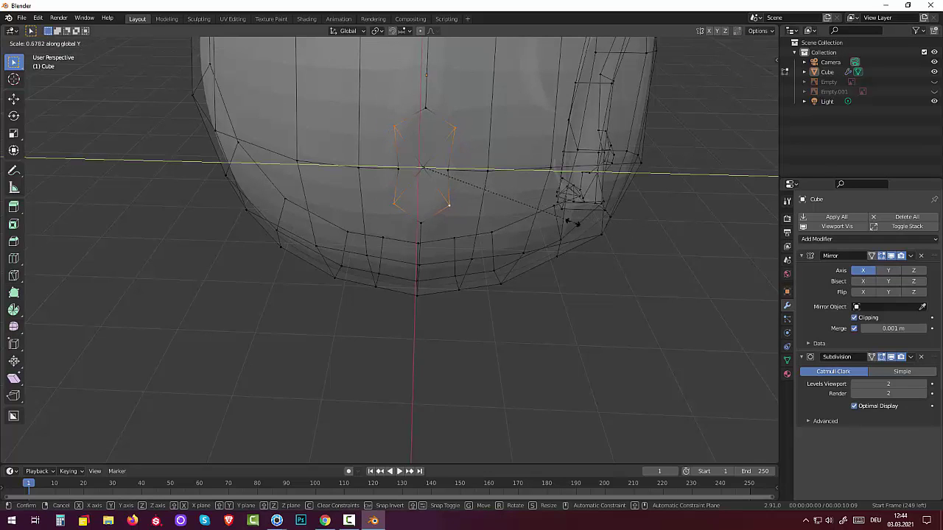
left_click(507, 218)
Scale the diamond's top and bottom tip vertices along Z to 0.965.
middle_click_drag(507, 219, 416, 77)
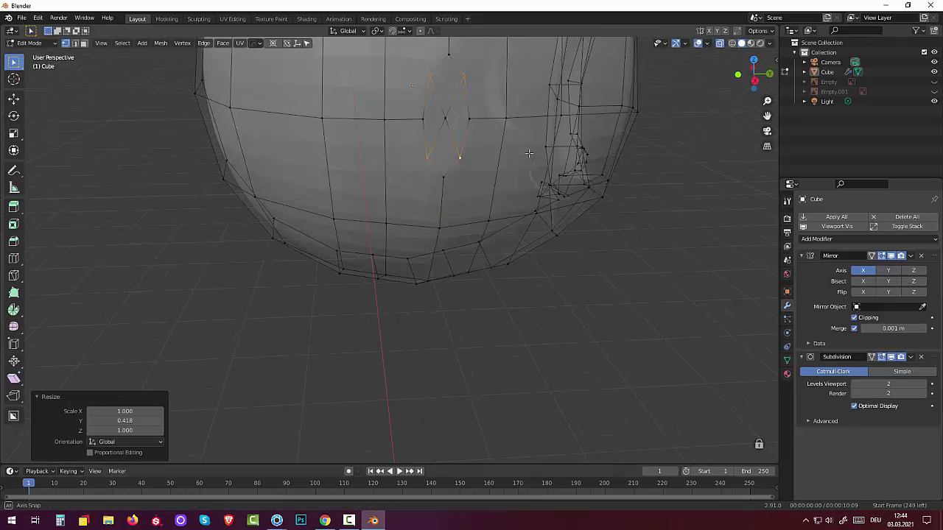
left_click(423, 77)
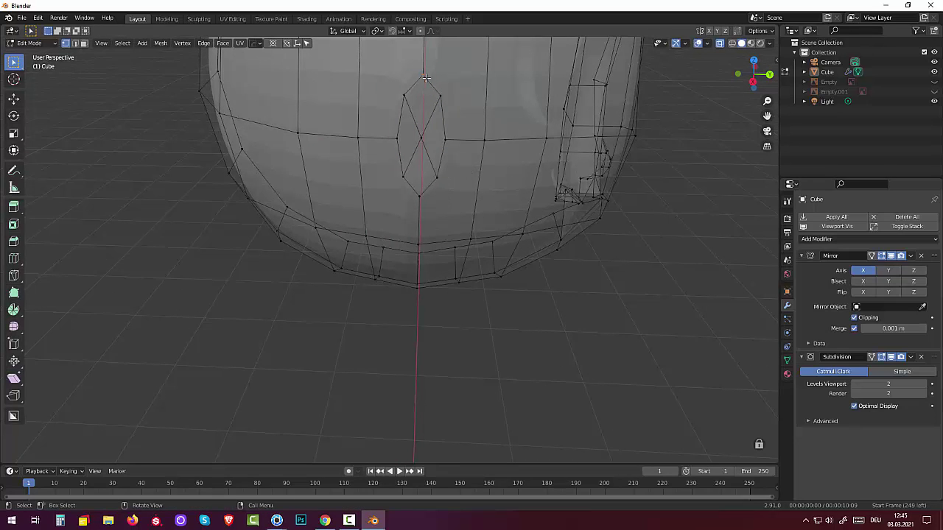
left_click(419, 195, "shift")
key("s")
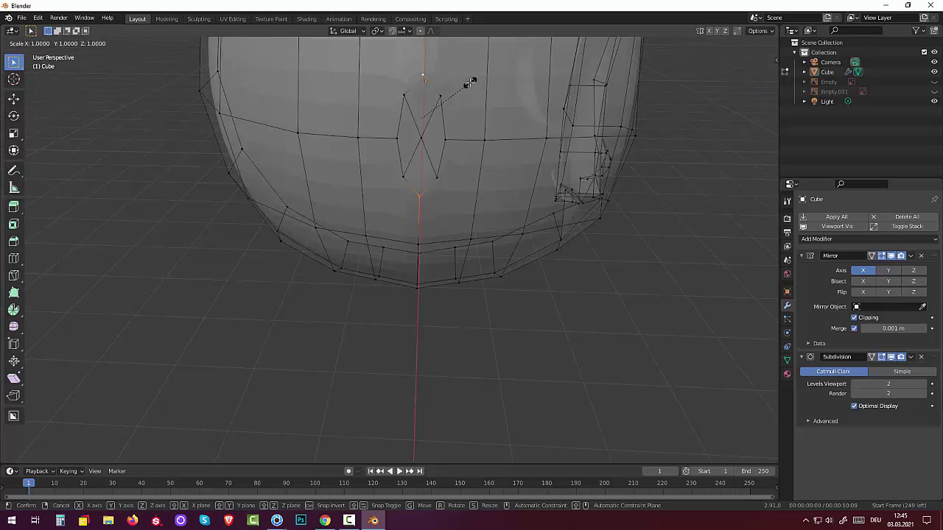
key("z")
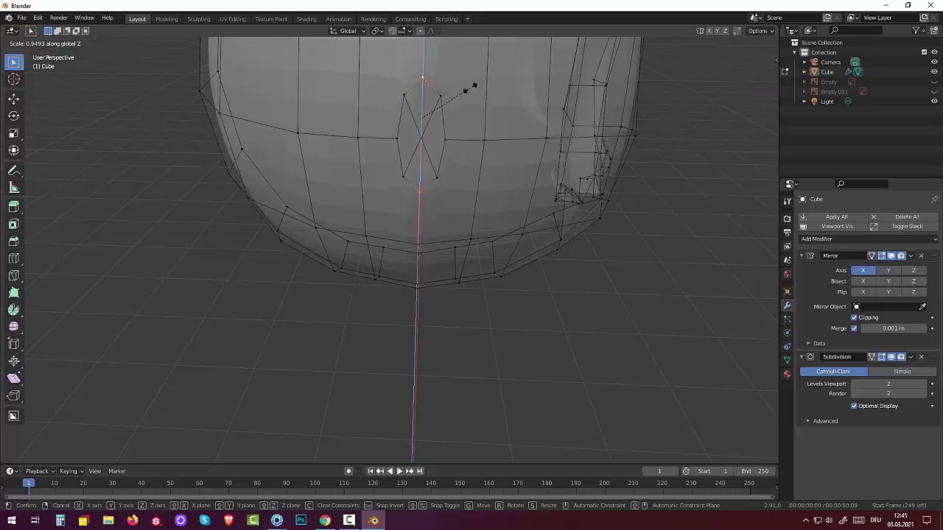
left_click(467, 87)
middle_click_drag(481, 101, 519, 104)
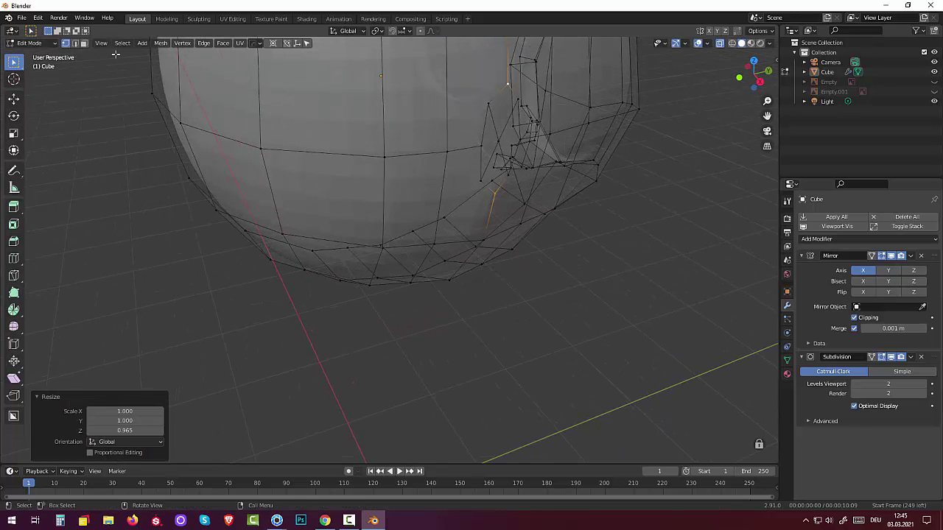
Select a strip of four faces beside the ear in face select mode.
left_click(83, 43)
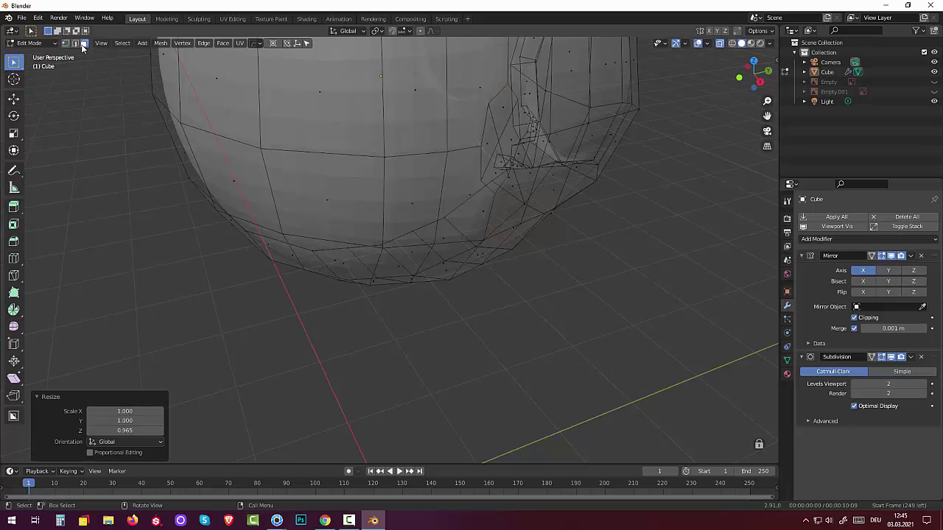
left_click(492, 130)
left_click(506, 125, "ctrl")
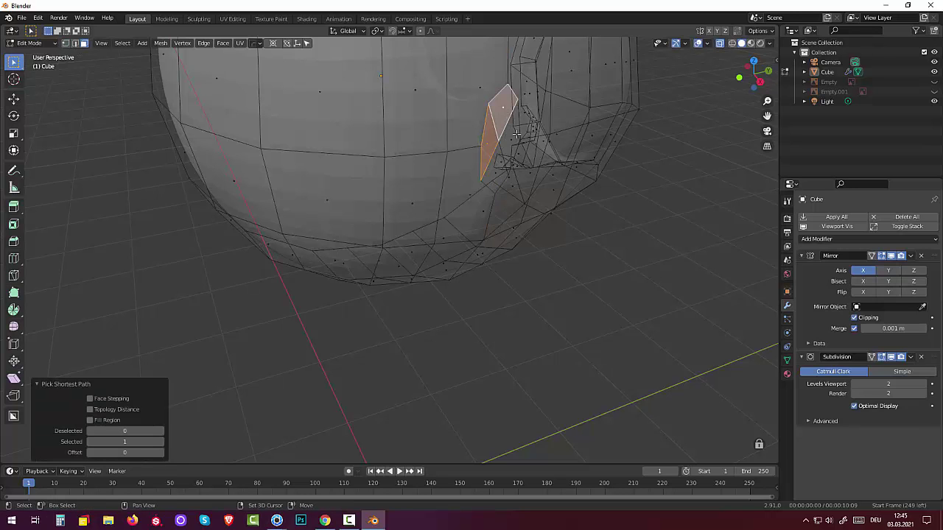
left_click(515, 135, "ctrl")
left_click(501, 164, "ctrl")
middle_click_drag(501, 165, 577, 152)
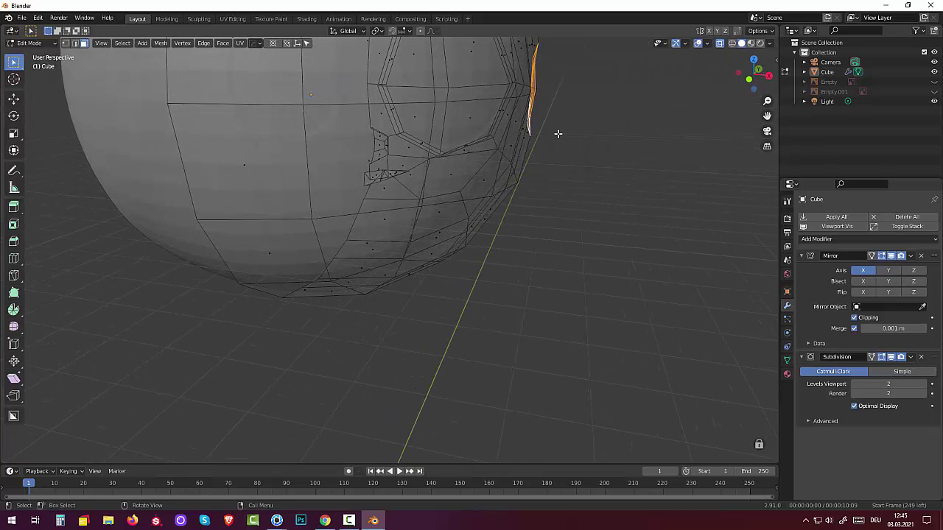
Extrude the face strip 0.22111 m outward and show the reference image in front view.
key("e")
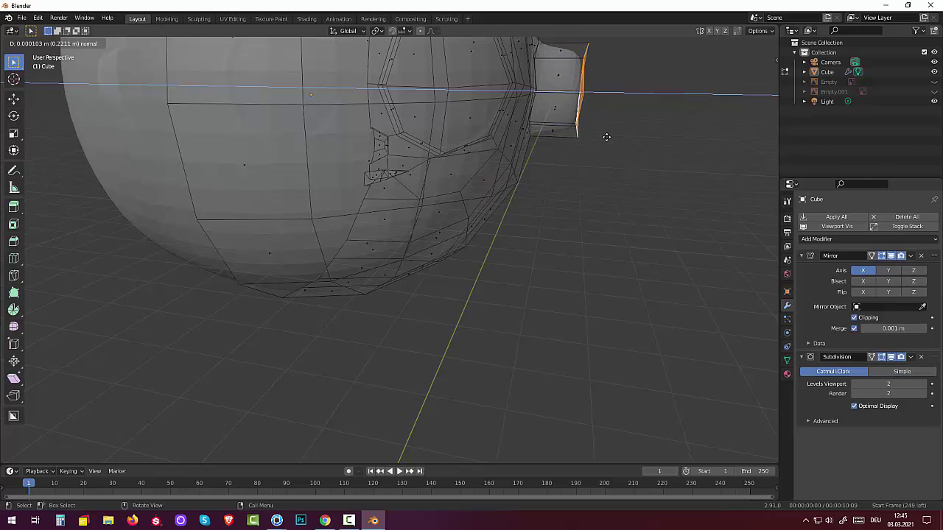
left_click(607, 136)
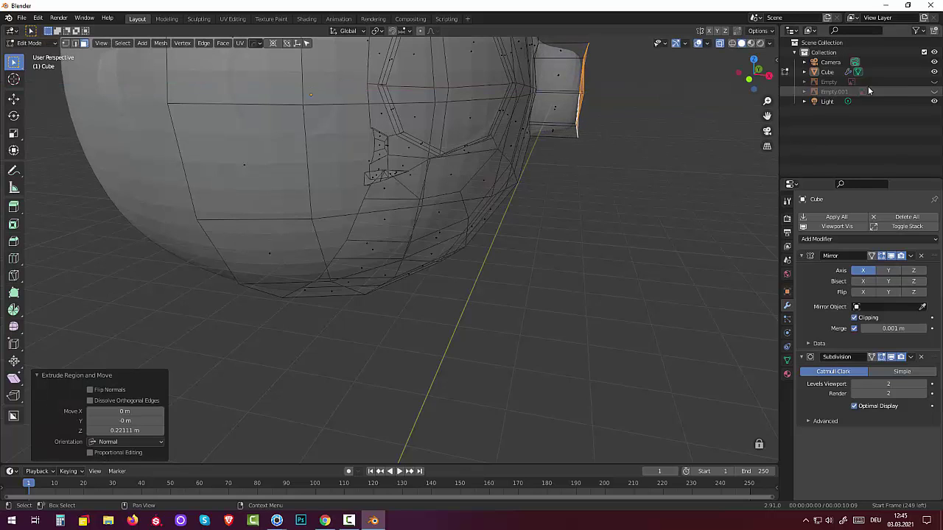
left_click(934, 82)
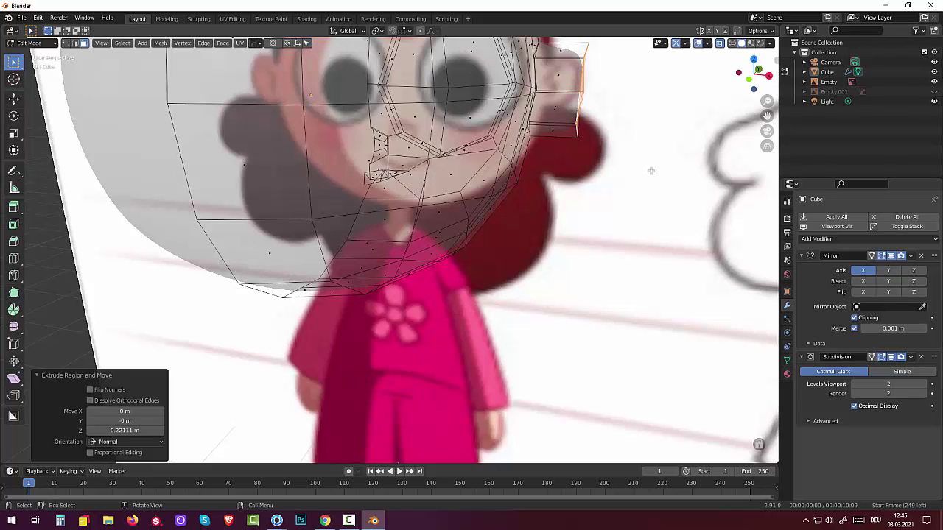
key("KP_1")
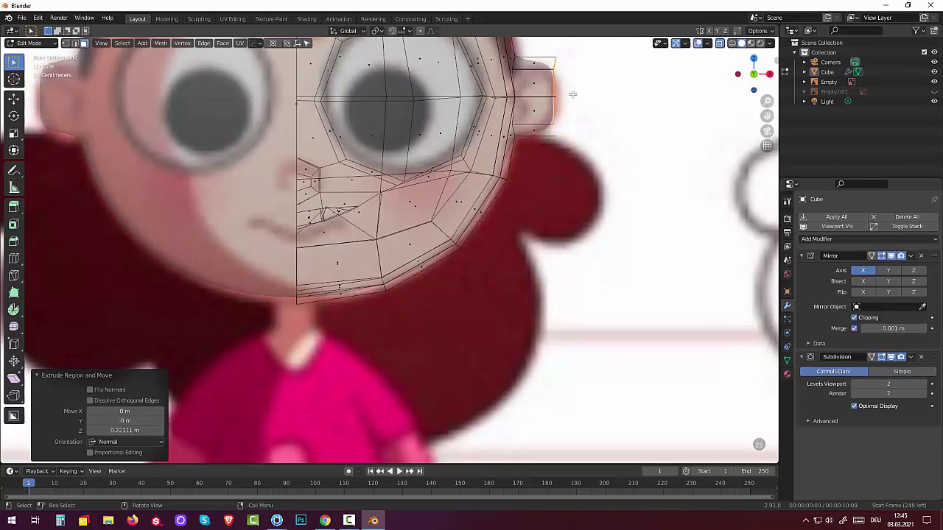
Move the ear's corner vertices along X to match the reference outline.
left_click(65, 42)
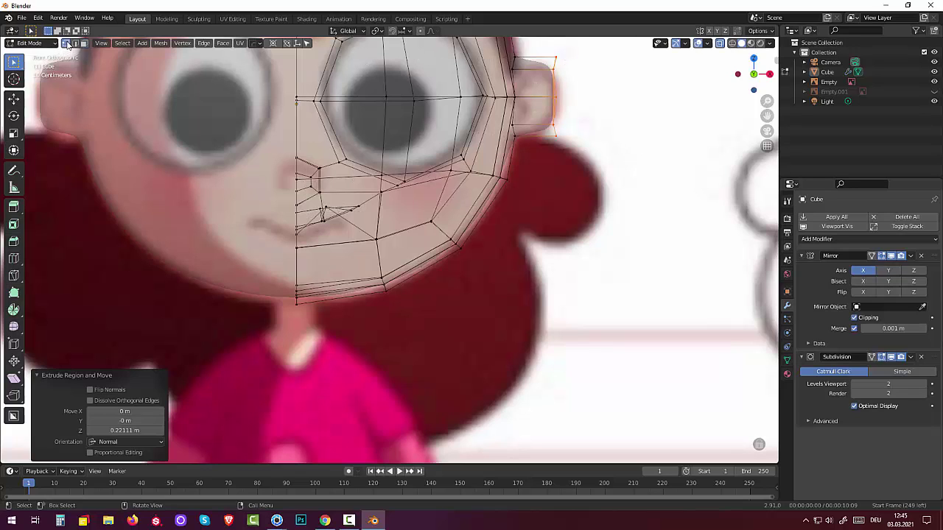
left_click(569, 67)
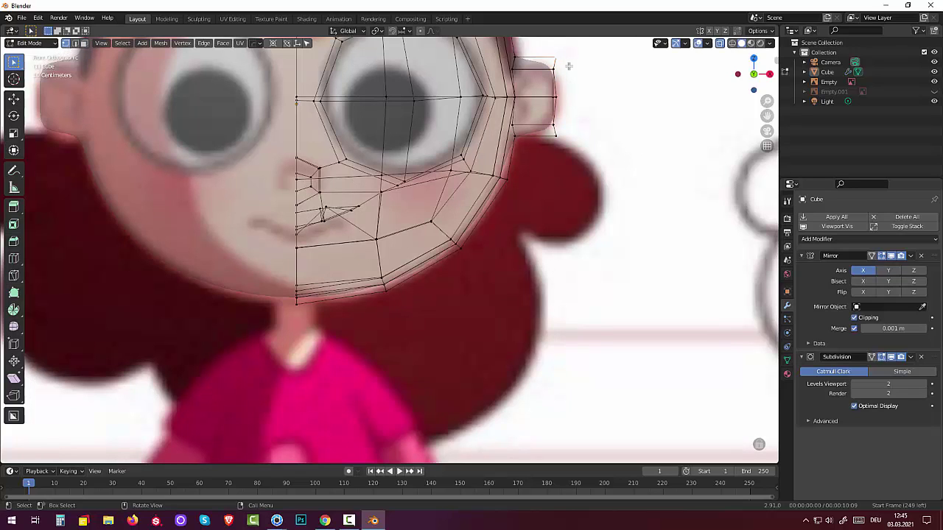
left_click(556, 135, "shift")
key("g")
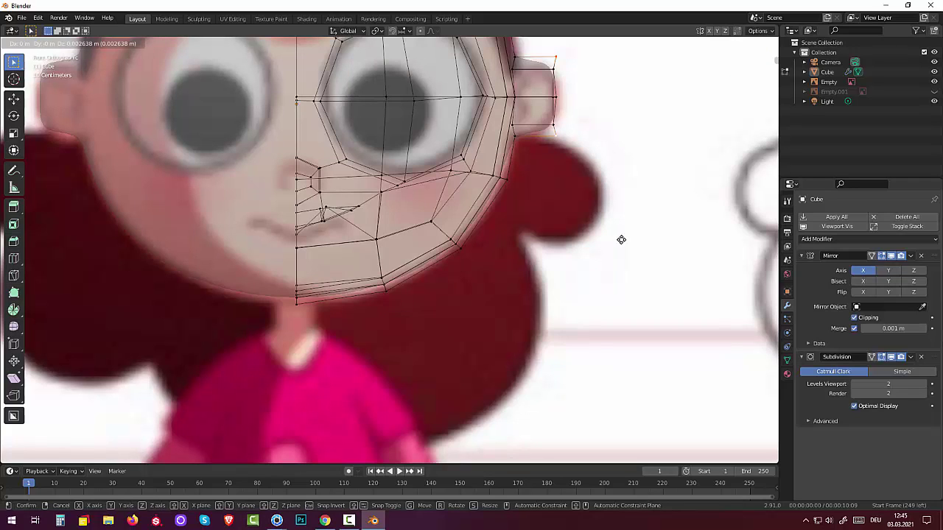
key("y")
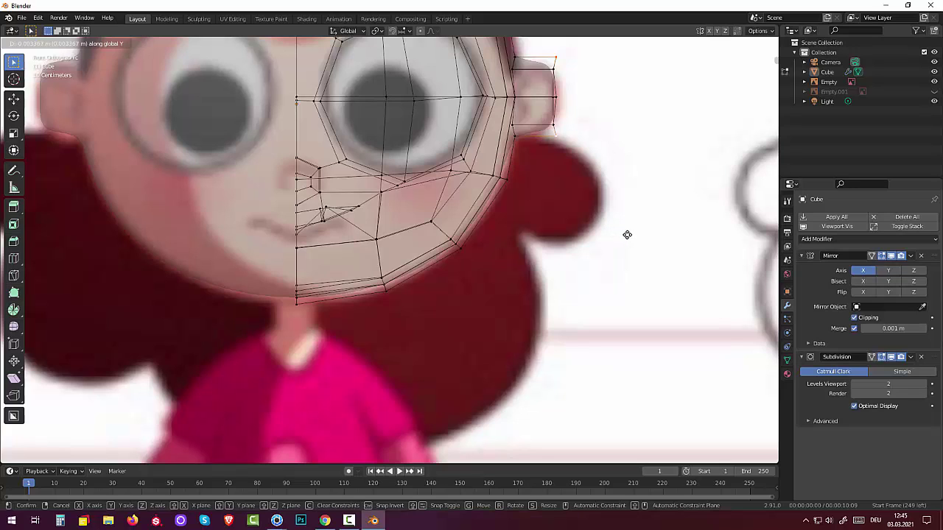
key("x")
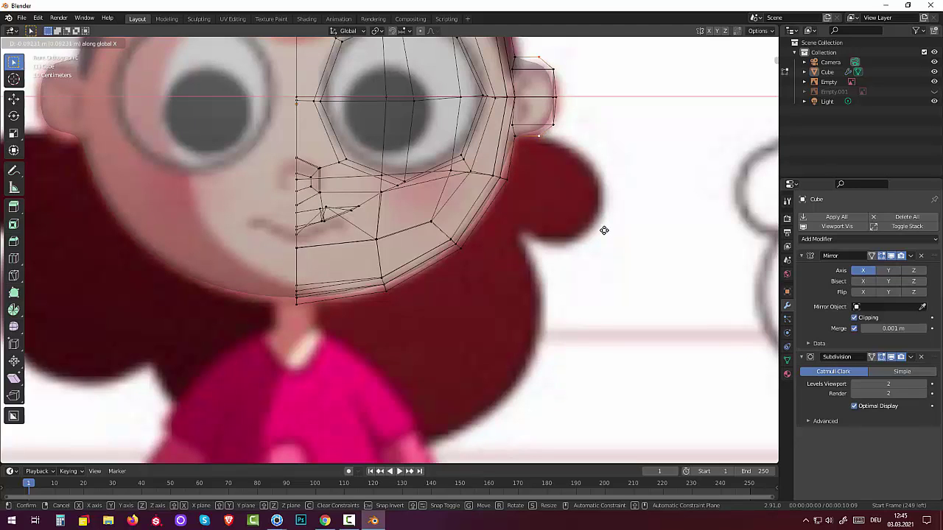
left_click(605, 231)
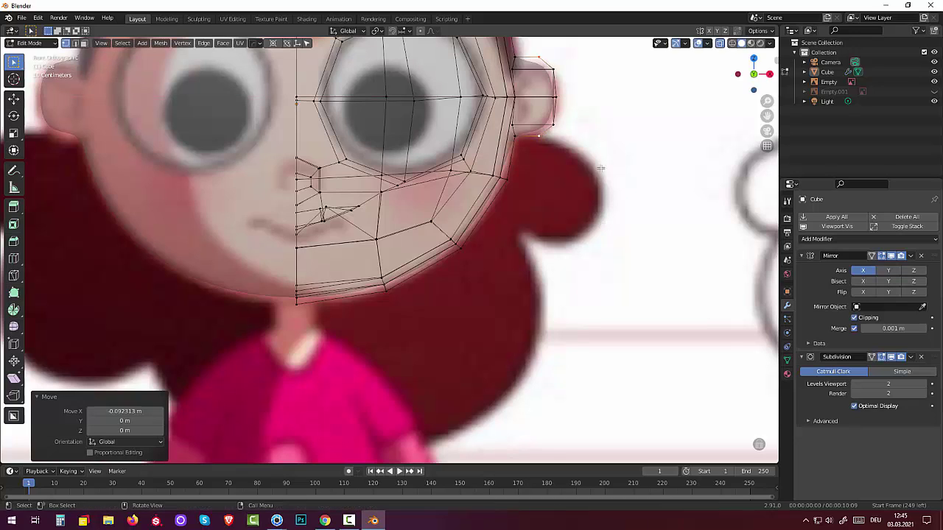
left_click(568, 102)
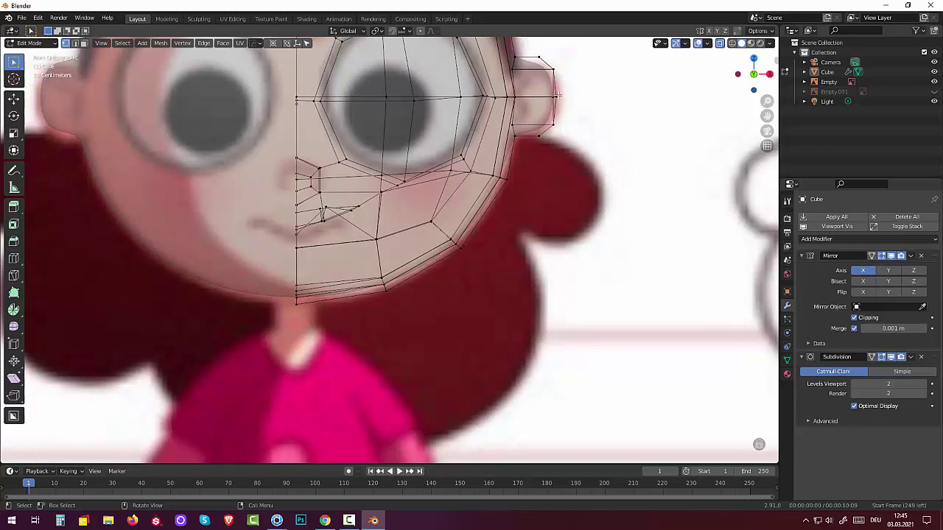
Reposition an outer ear vertex, then refine it along X onto the reference outline.
left_click(557, 96)
key("g")
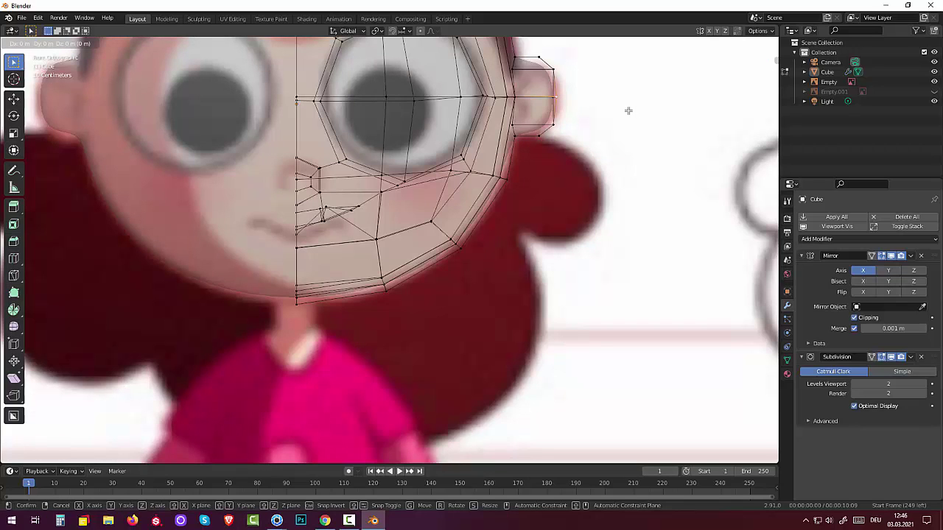
left_click(618, 108)
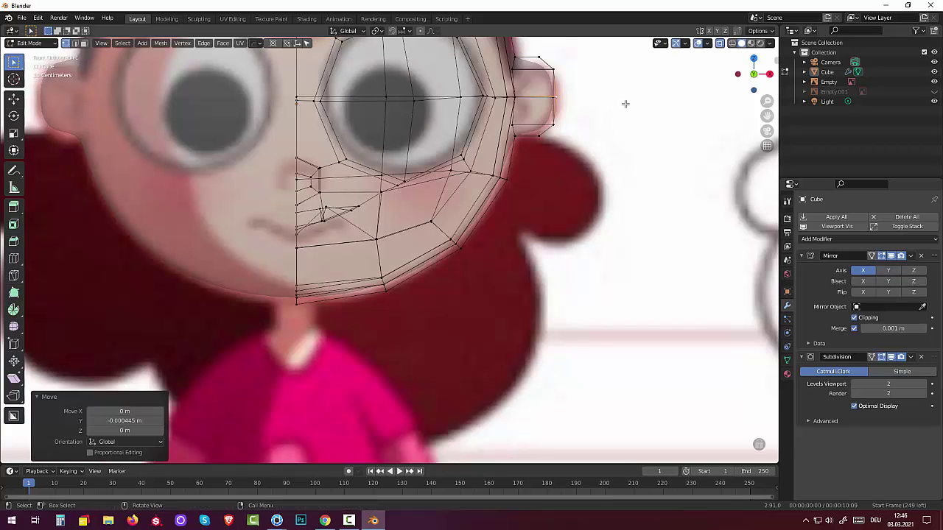
key("g")
key("x")
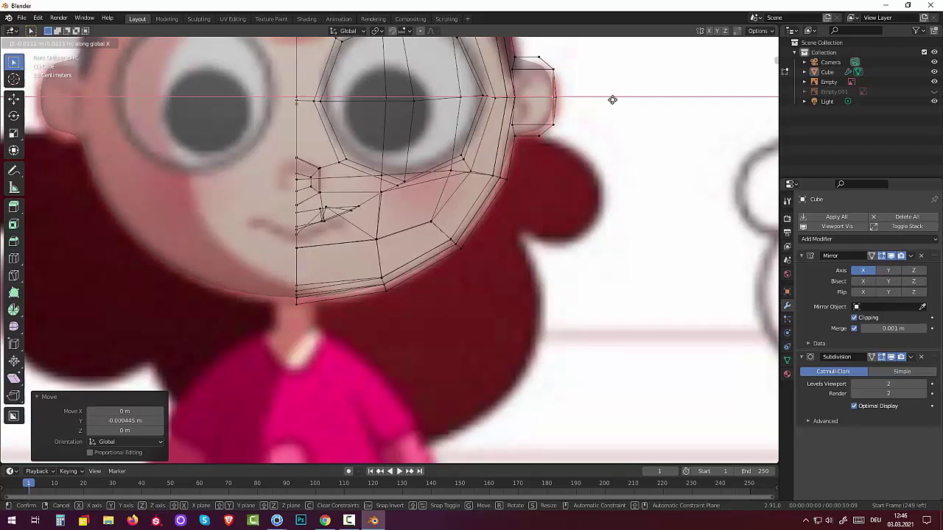
left_click(617, 102)
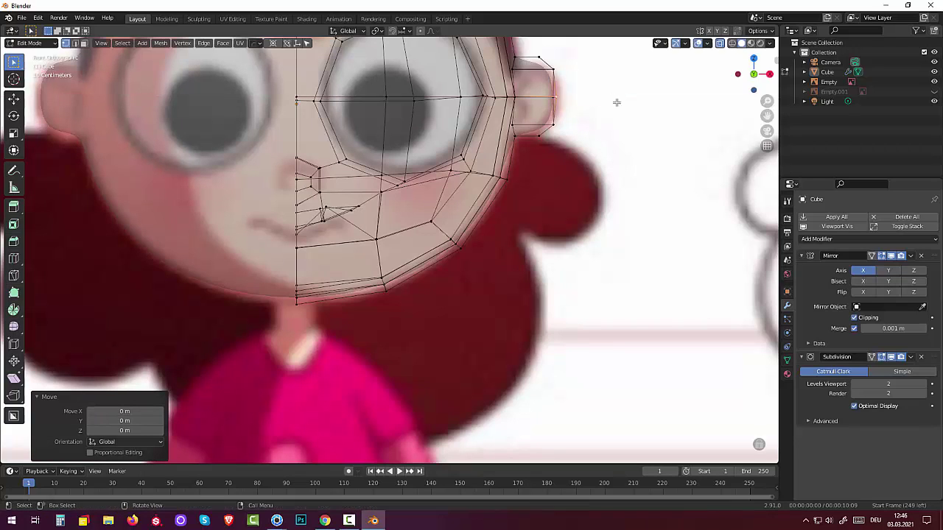
left_click(611, 146)
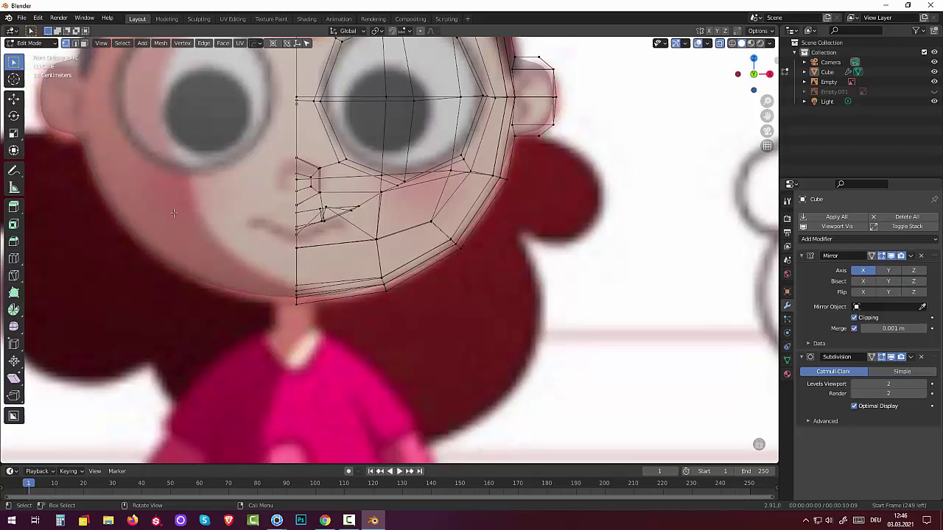
Circle-select the mouth-corner vertices and lower them 0.060663 m along Z, checking in wireframe.
left_click(14, 64)
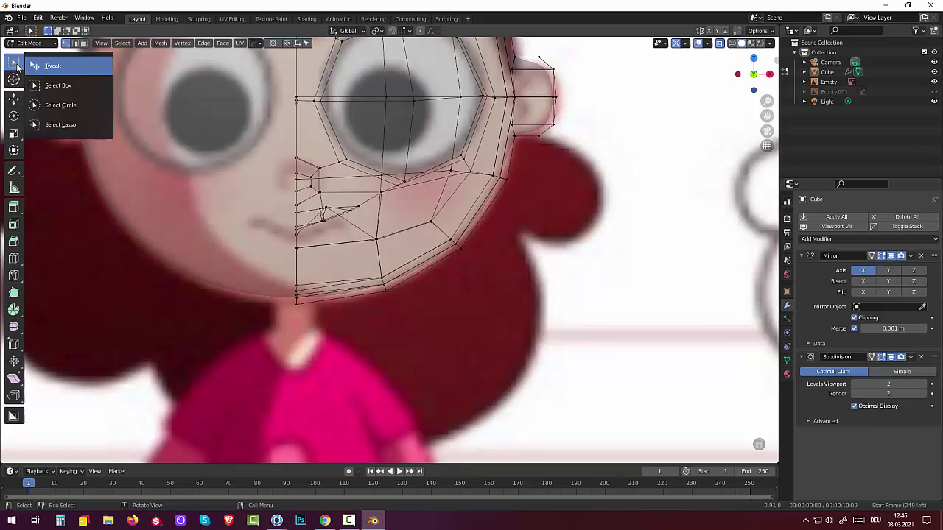
left_click(53, 105)
left_click_drag(352, 210, 306, 227)
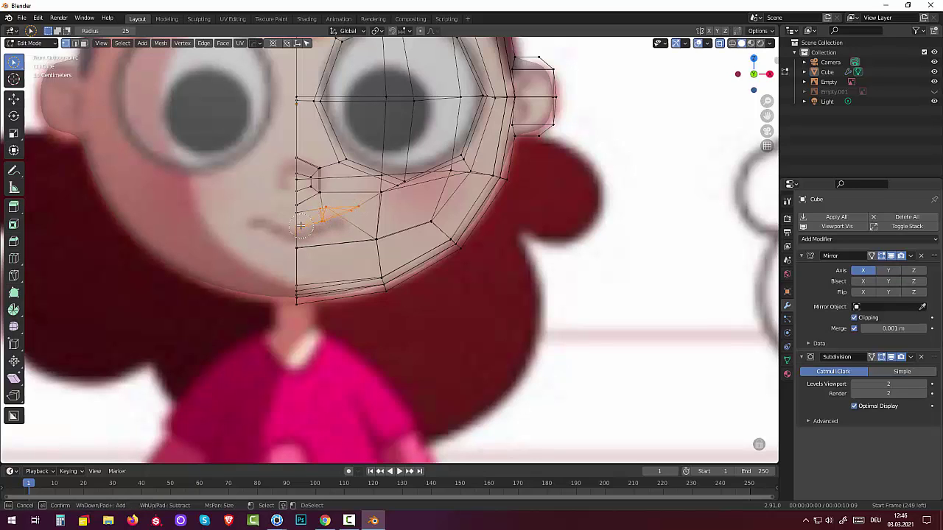
left_click_drag(298, 219, 293, 225)
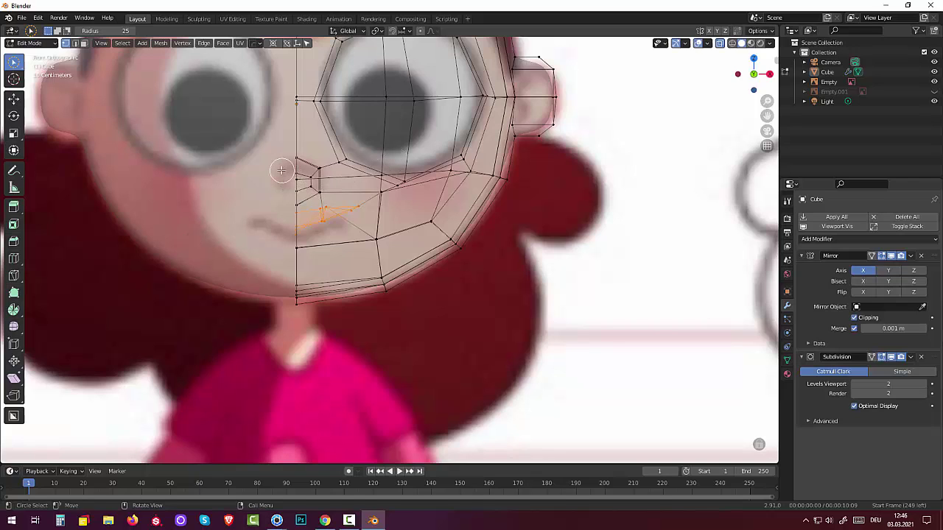
key("g")
key("z")
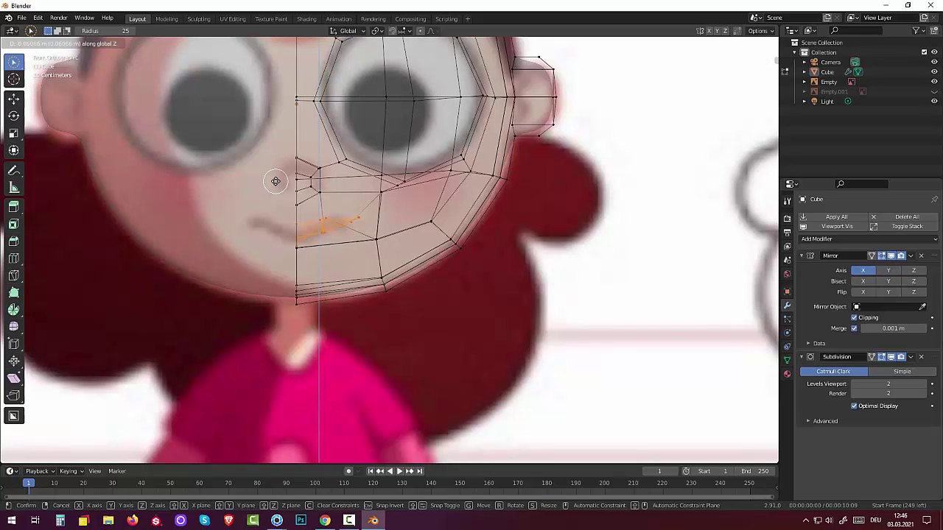
left_click(275, 181)
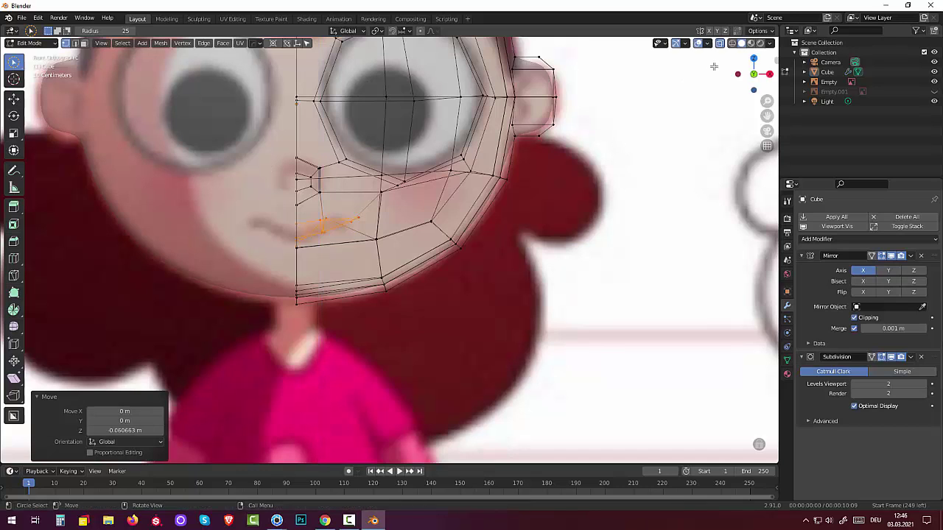
left_click(732, 45)
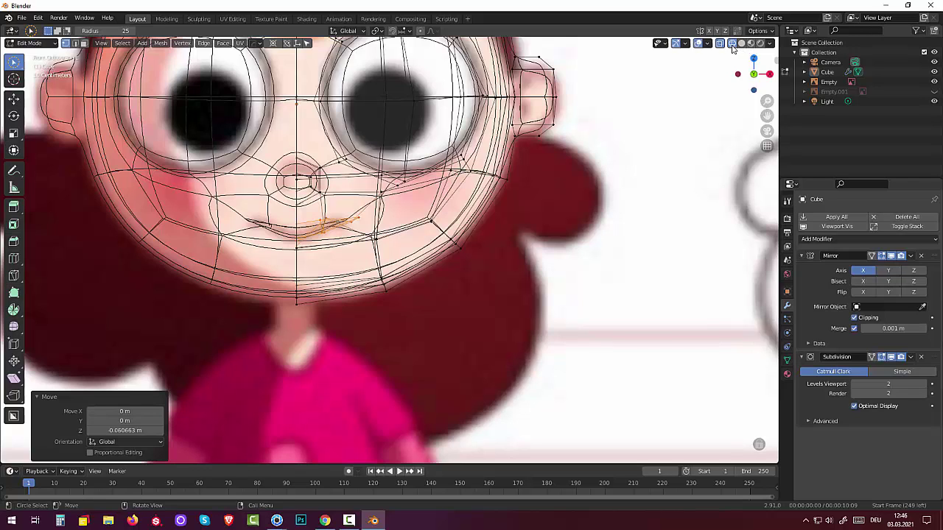
left_click(740, 45)
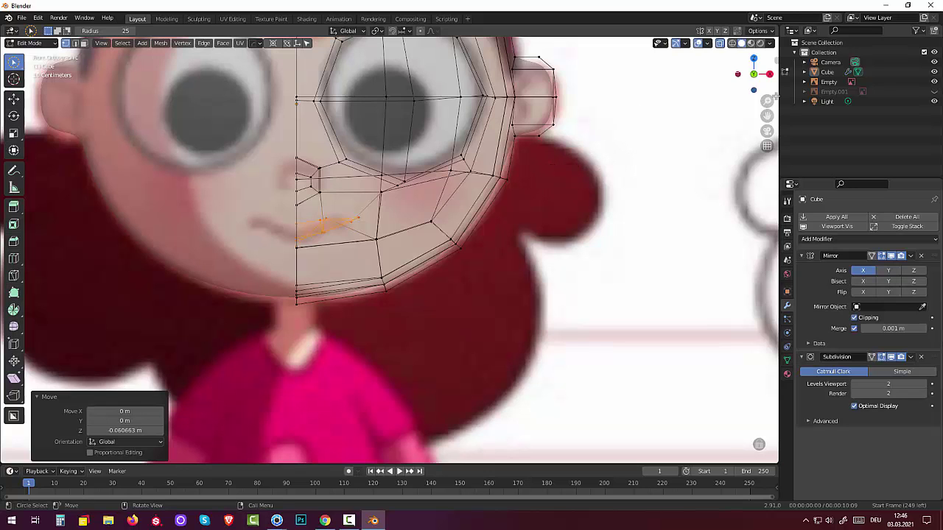
Hide the reference image, orbit to perspective, and return to the Tweak select tool.
left_click(934, 82)
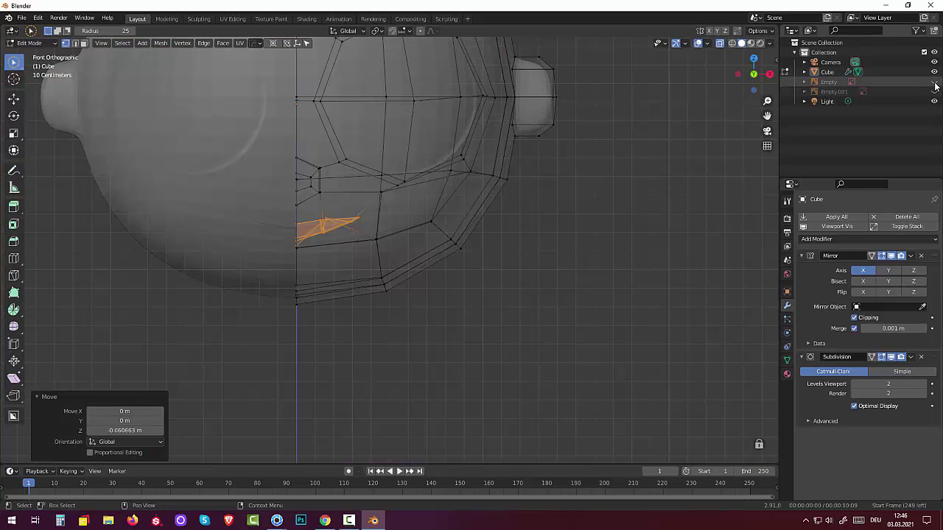
left_click(507, 316)
mouse_move(507, 317)
middle_mouse_down()
mouse_move(529, 297)
mouse_move(373, 295)
mouse_move(284, 320)
mouse_move(288, 306)
mouse_move(269, 306)
mouse_move(273, 314)
mouse_move(273, 288)
middle_mouse_up()
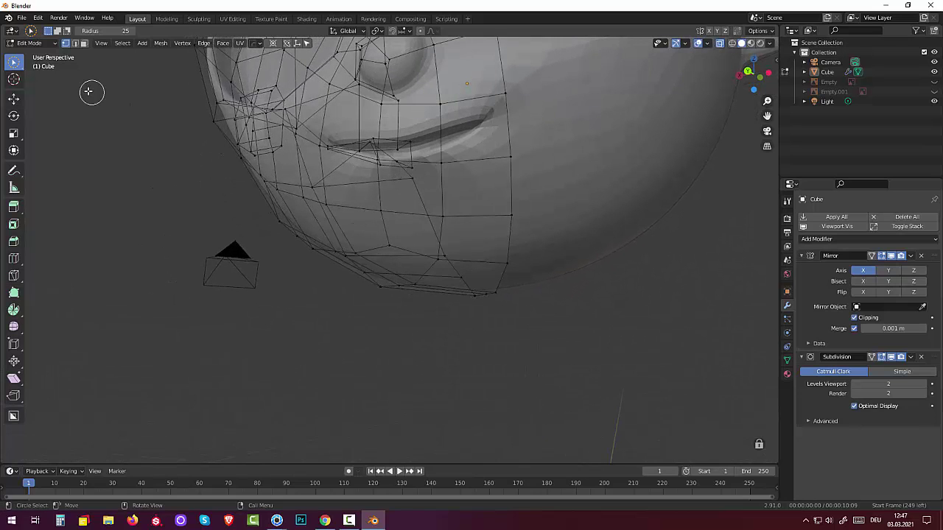
left_click(15, 65)
left_click(39, 69)
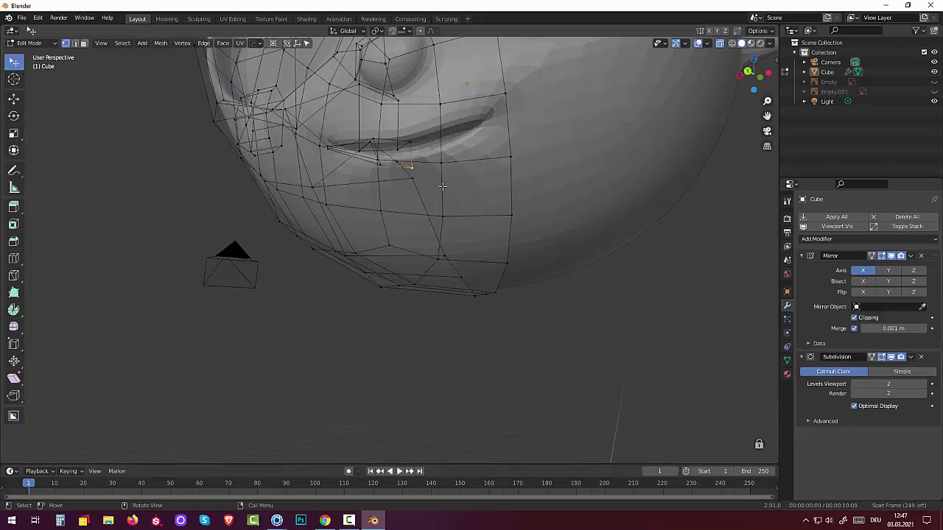
Shift two vertices below the mouth along Z, the last by 0.02142 m, refining the chin.
key("g")
key("z")
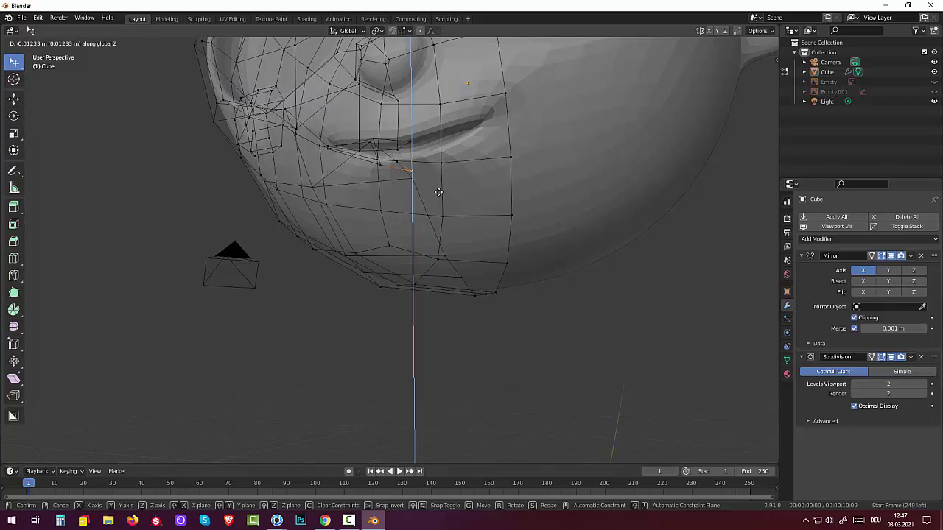
left_click(436, 189)
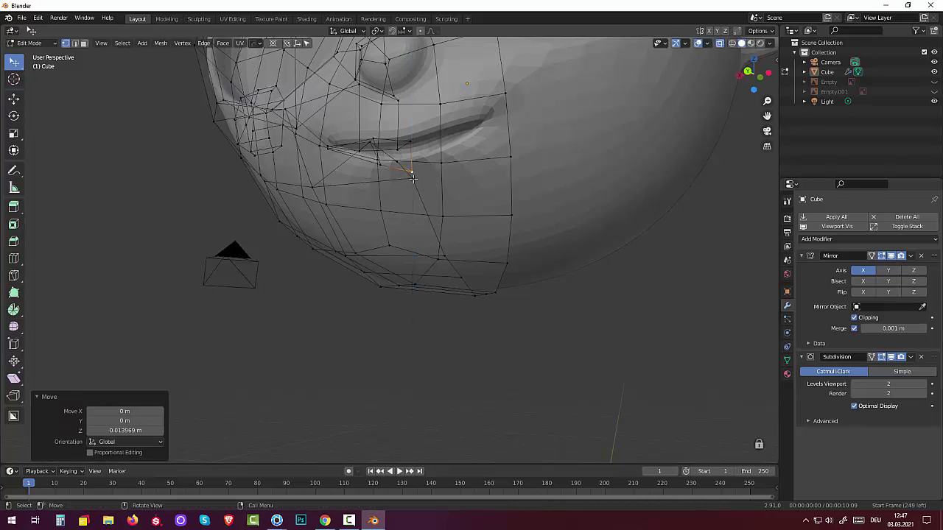
left_click(413, 178)
key("z")
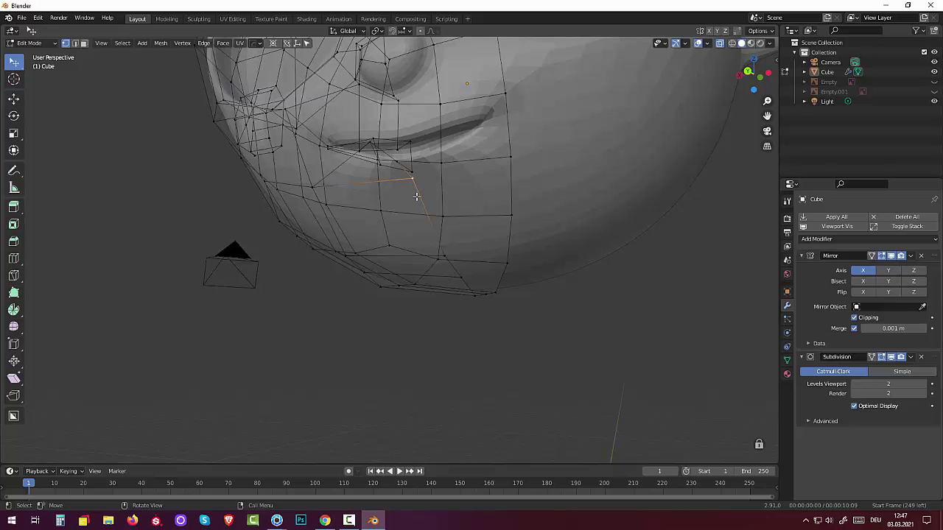
key("g")
key("z")
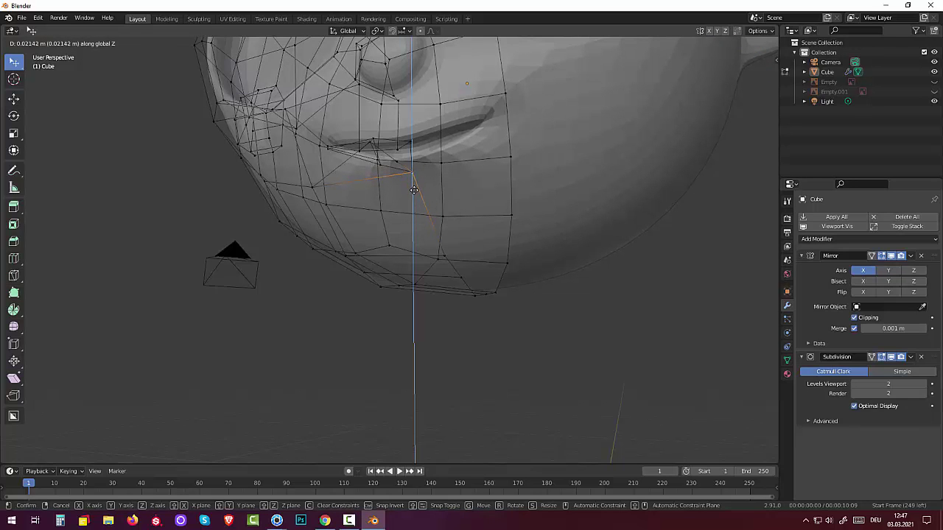
left_click(414, 189)
mouse_move(526, 200)
middle_mouse_down()
mouse_move(559, 209)
mouse_move(425, 238)
mouse_move(402, 216)
mouse_move(441, 205)
mouse_move(305, 199)
mouse_move(222, 86)
middle_mouse_up()
scroll(559, 210, "down", 3)
scroll(554, 208, "down", 2)
scroll(304, 200, "up", 3)
scroll(304, 174, "up", 1)
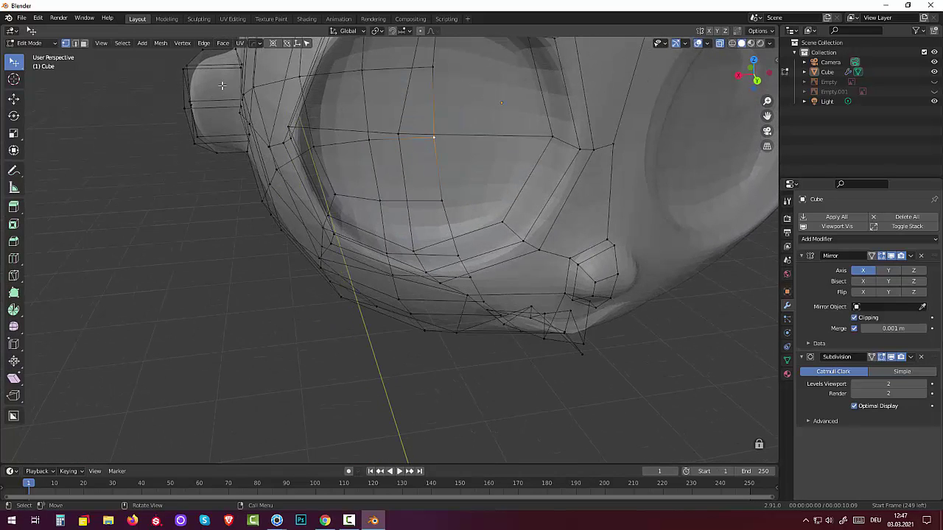
Add one loop cut around the ear block, sliding the new edge loop to factor 0.254.
left_click(214, 72)
left_click(83, 43)
left_click(210, 96)
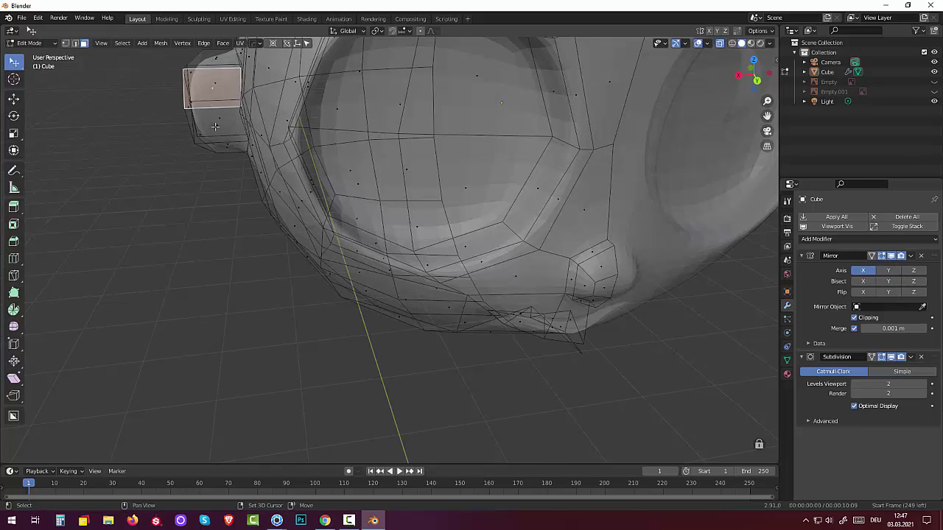
left_click(214, 126, "shift")
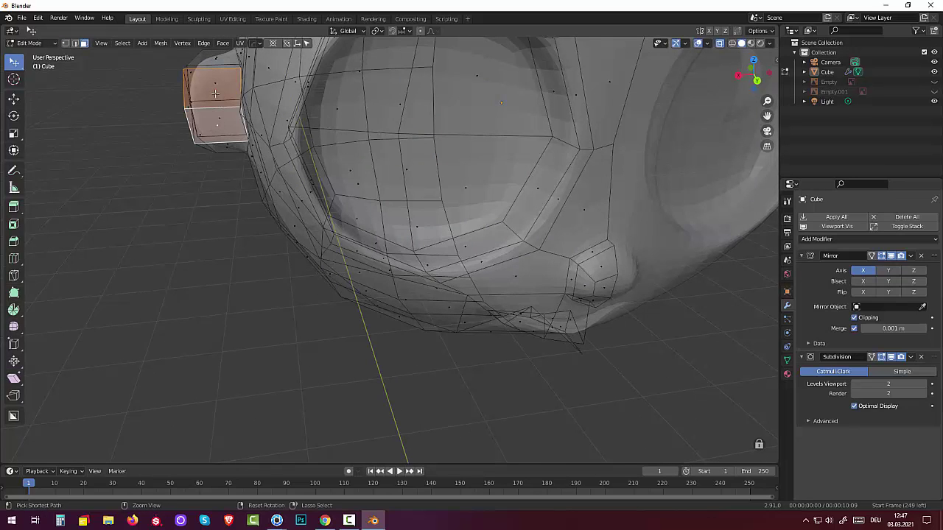
key("ctrl+r")
left_click(216, 92)
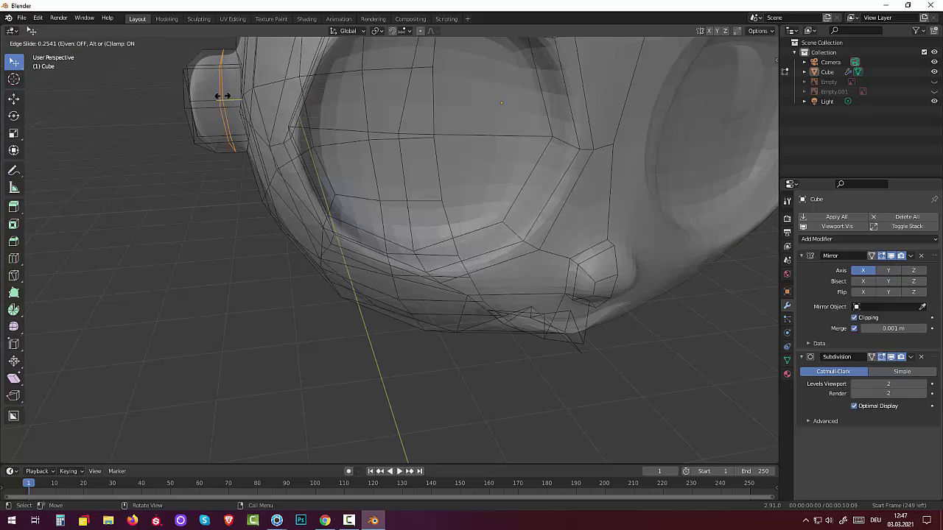
left_click(221, 96)
mouse_move(260, 105)
middle_mouse_down()
mouse_move(288, 108)
mouse_move(275, 96)
mouse_move(295, 121)
middle_mouse_up()
left_click(66, 44)
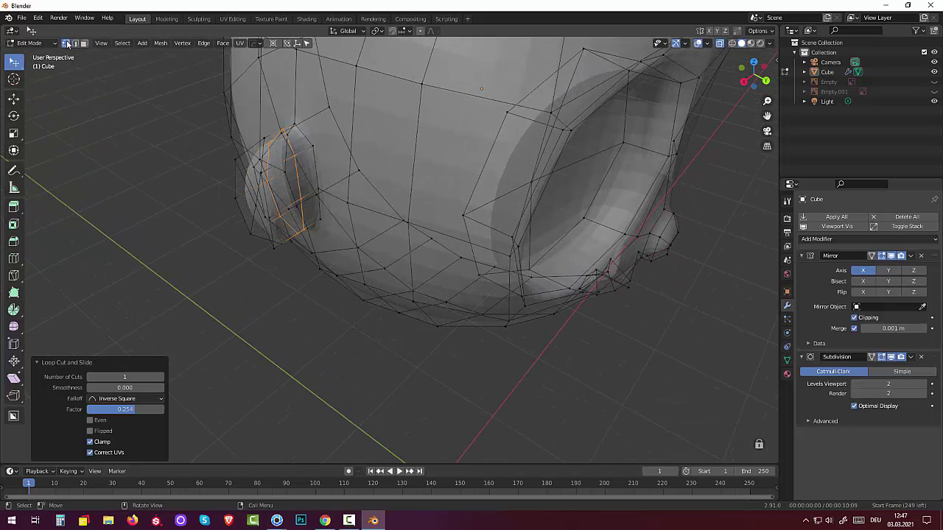
left_click(258, 174)
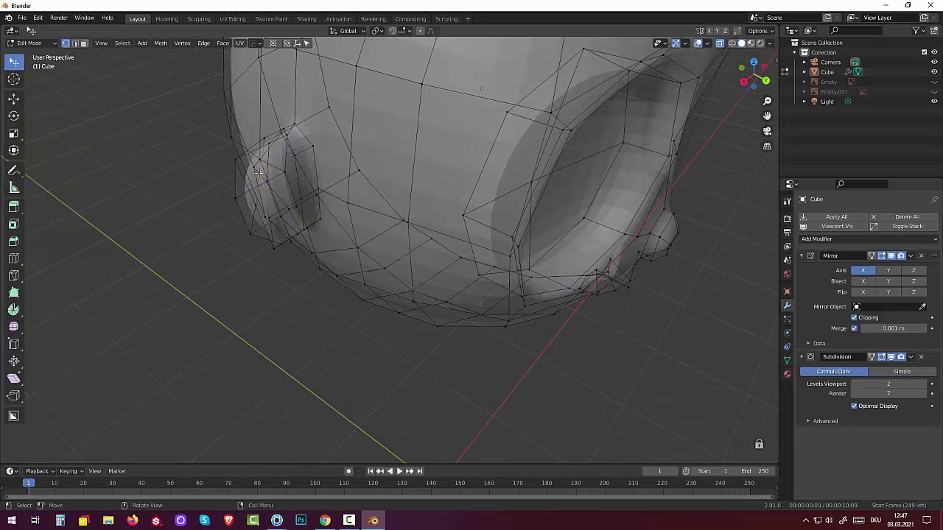
mouse_move(242, 162)
middle_mouse_down()
mouse_move(407, 232)
mouse_move(435, 204)
mouse_move(409, 241)
mouse_move(309, 234)
middle_mouse_up()
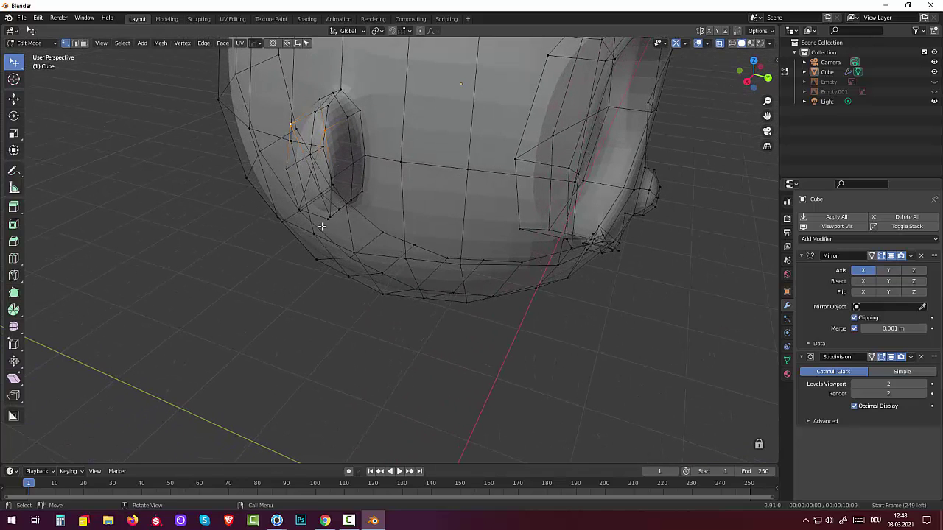
Select edges around the ear rim and a vertex on the lower head.
key("shift")
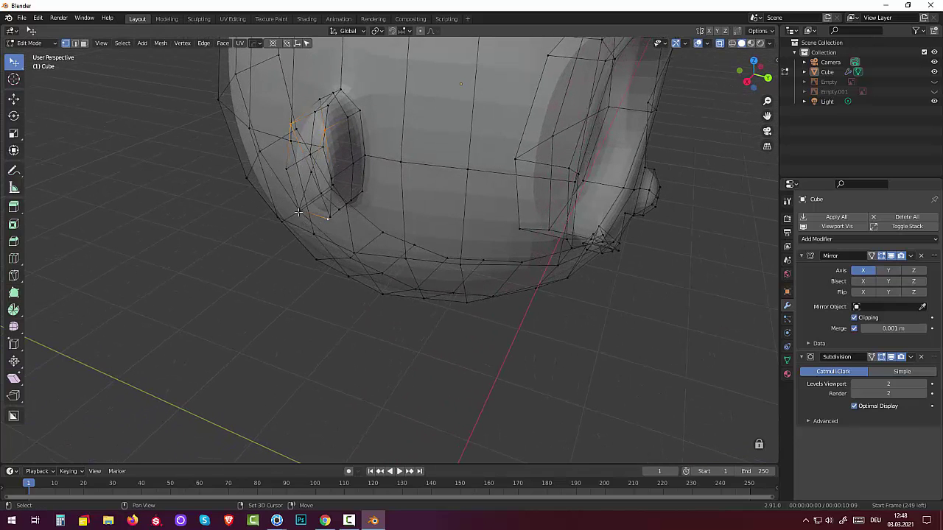
left_click(299, 213, "shift")
middle_click_drag(333, 233, 442, 249)
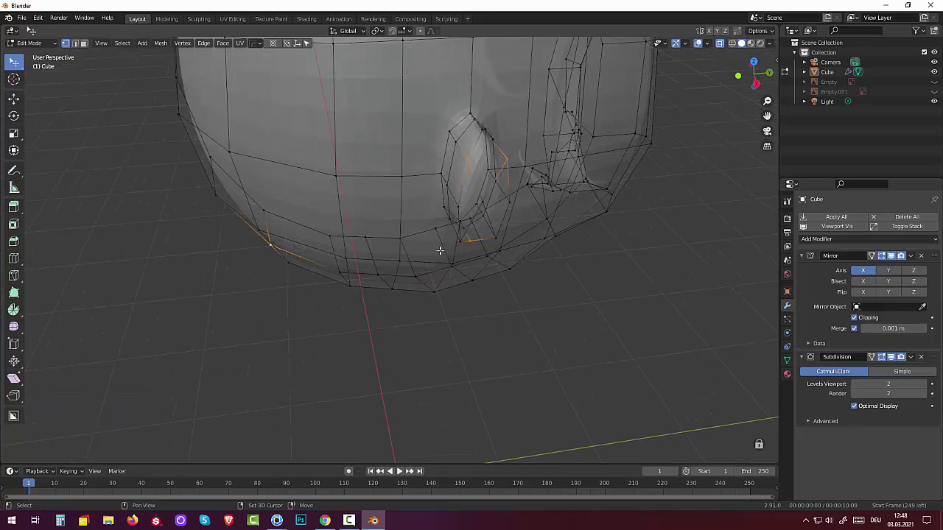
left_click(458, 240, "shift")
key("ctrl")
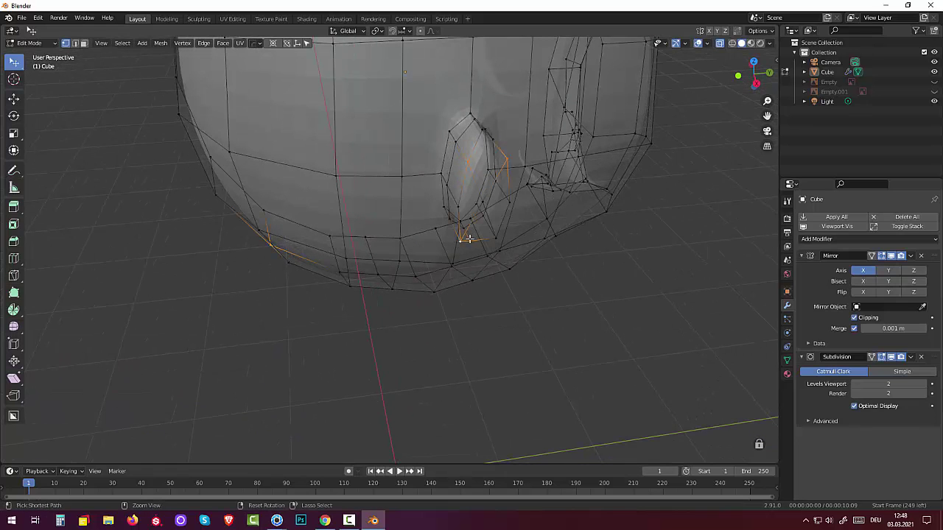
left_click(366, 268)
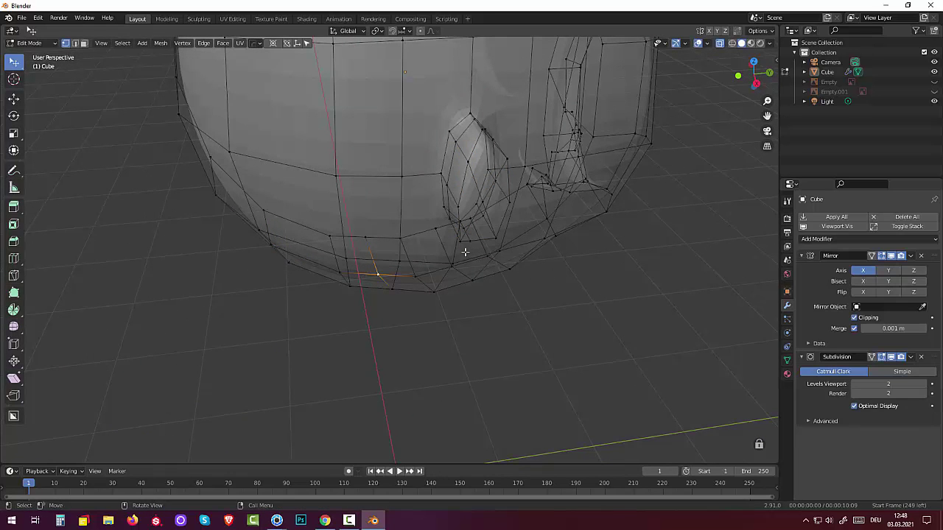
middle_click_drag(484, 243, 476, 228)
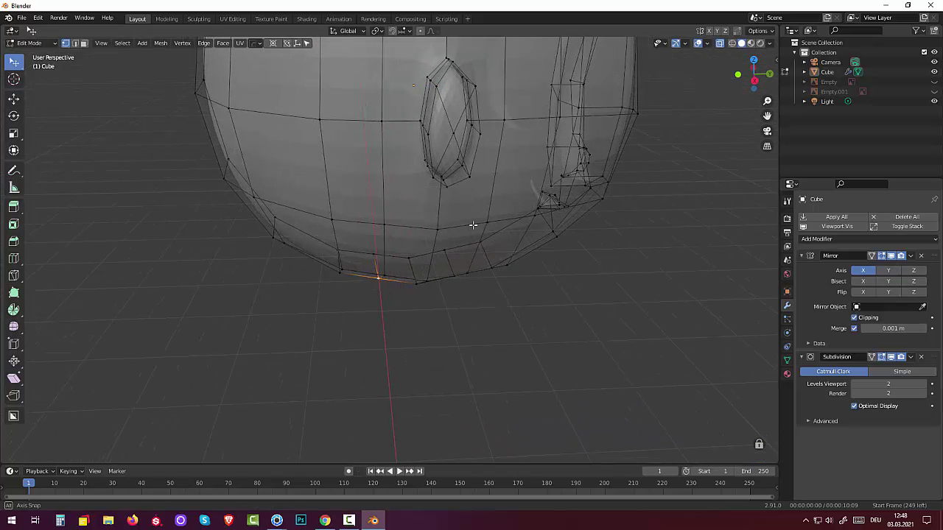
Lower the eye opening's two top vertices along Z.
left_click(475, 86)
left_click(436, 85, "shift")
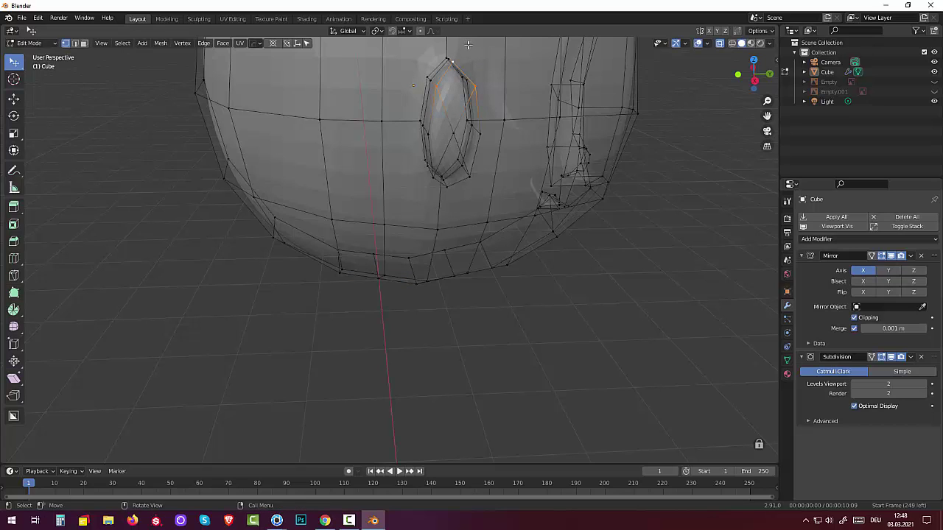
key("g")
key("z")
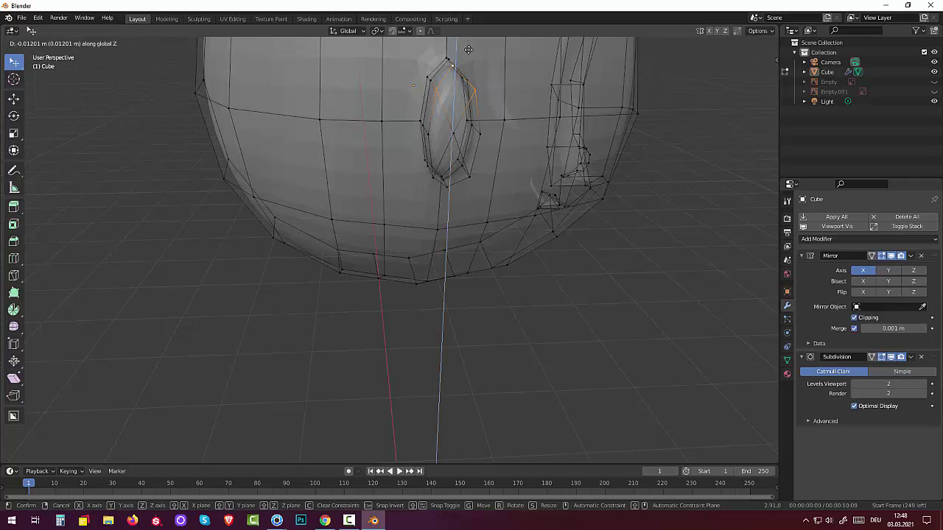
left_click(469, 56)
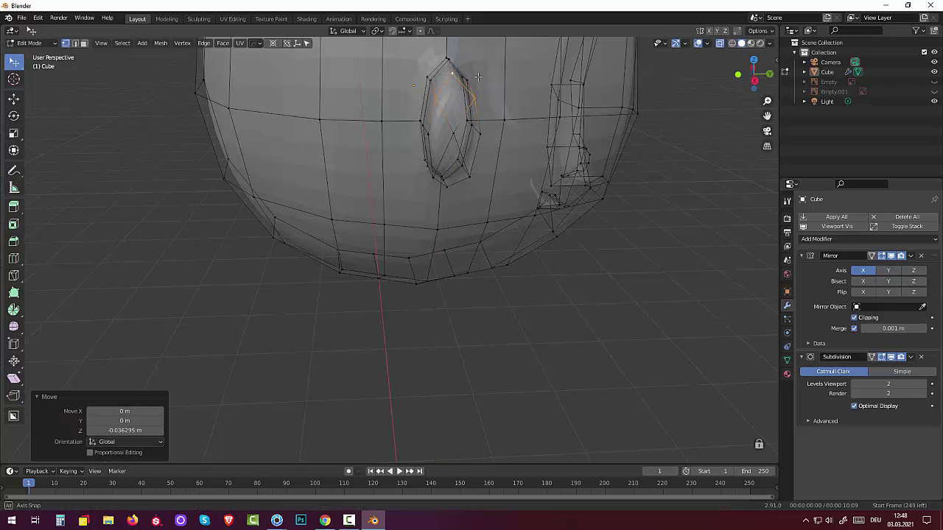
key("KP_8")
mouse_move(469, 57)
middle_mouse_down()
mouse_move(450, 61)
mouse_move(458, 70)
mouse_move(405, 100)
middle_mouse_up()
Raise the eye opening's two bottom edges 0.045825 m along Z.
left_click(382, 138)
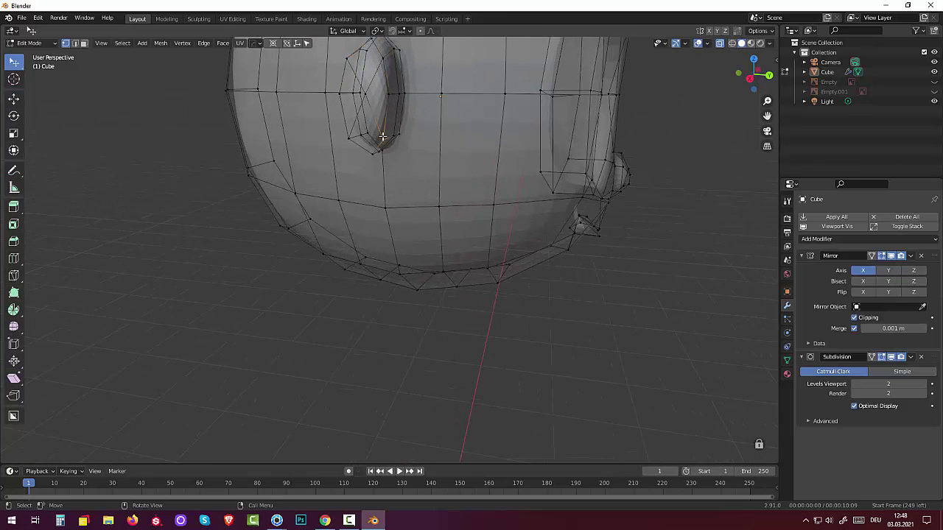
left_click(348, 137, "shift")
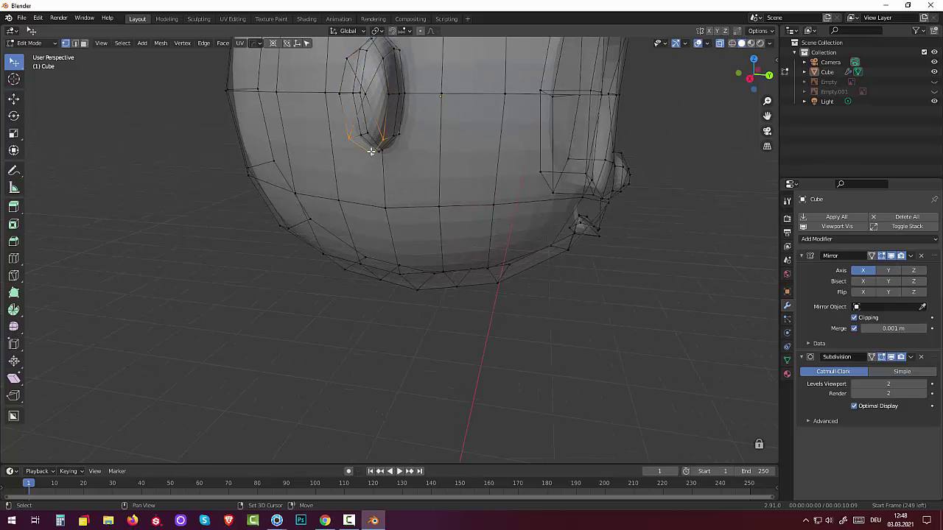
mouse_move(361, 198)
middle_mouse_down()
mouse_move(386, 208)
mouse_move(403, 233)
middle_mouse_up()
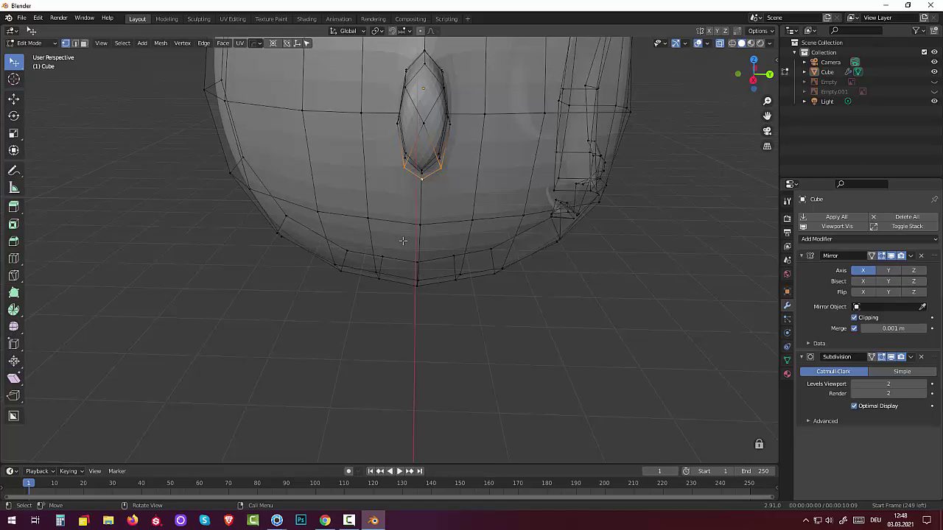
key("g")
key("z")
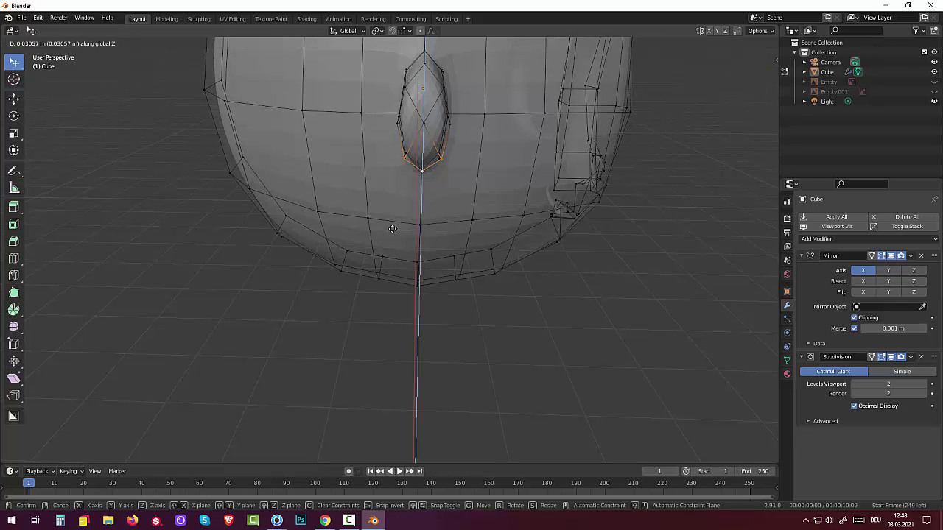
left_click(393, 227)
Select the ear's centre vertex and view it in front and back orthographic views.
middle_click_drag(476, 210, 254, 121)
left_click(243, 115)
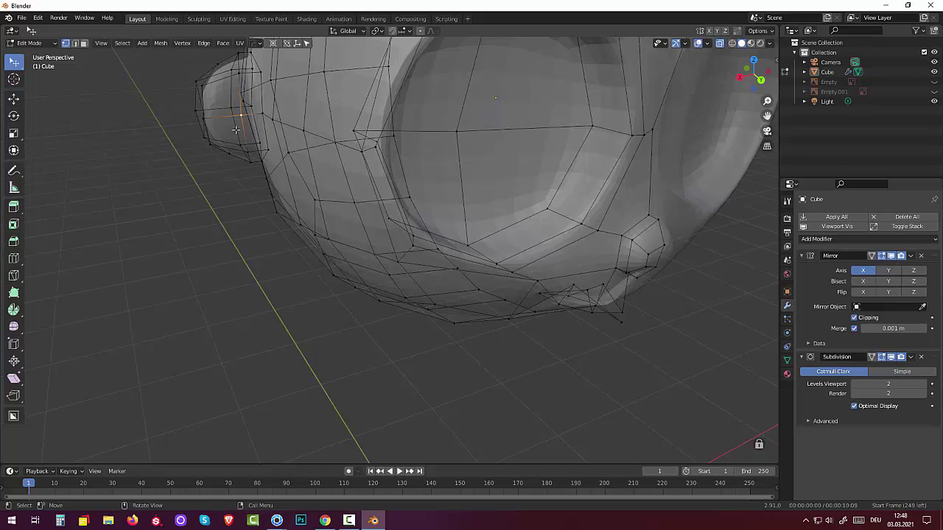
key("KP_1")
key("ctrl+KP_1")
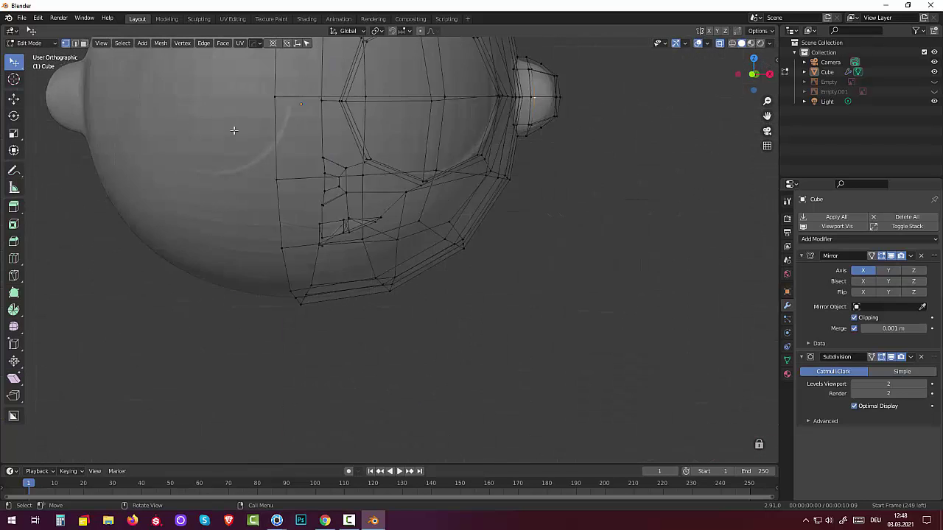
Turn off X-ray, bevel the ear's centre vertex into a patch, and scale it to 0.784.
left_click(719, 44)
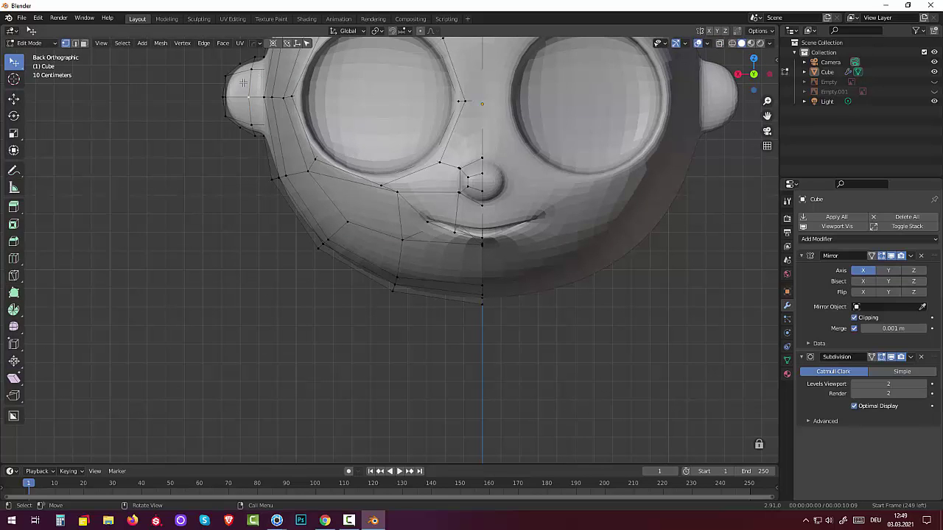
key("ctrl+shift+b")
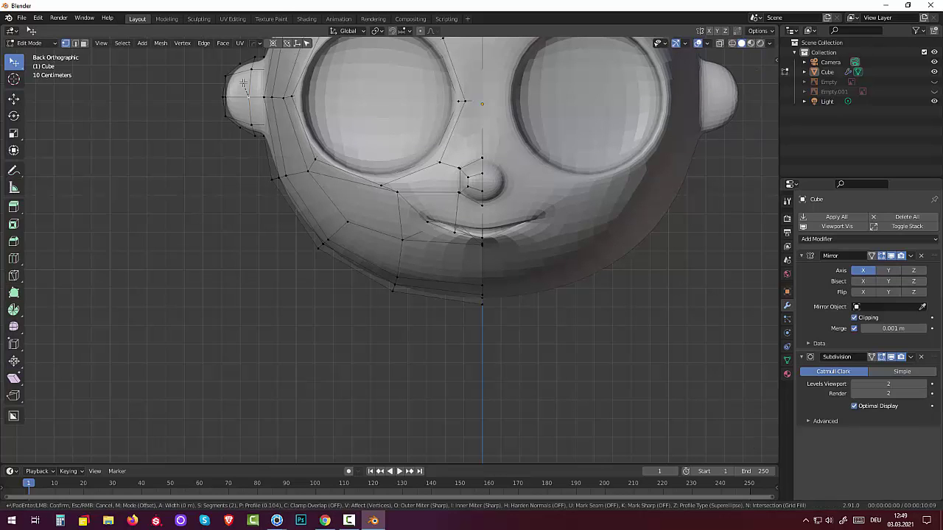
left_click(288, 98)
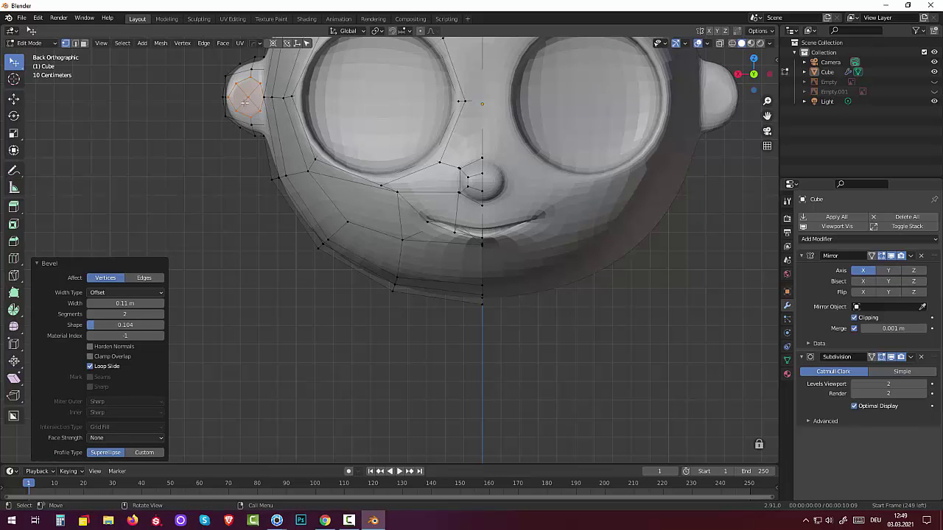
key("s")
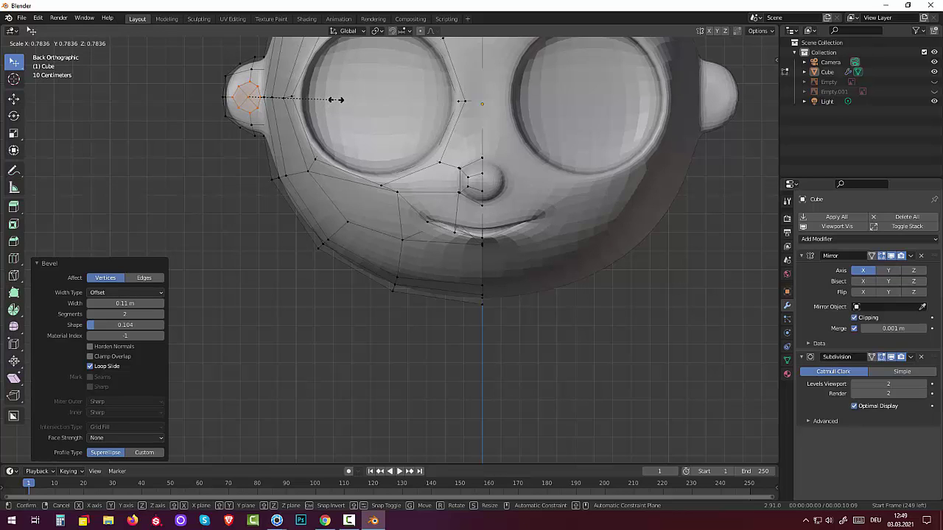
left_click(336, 99)
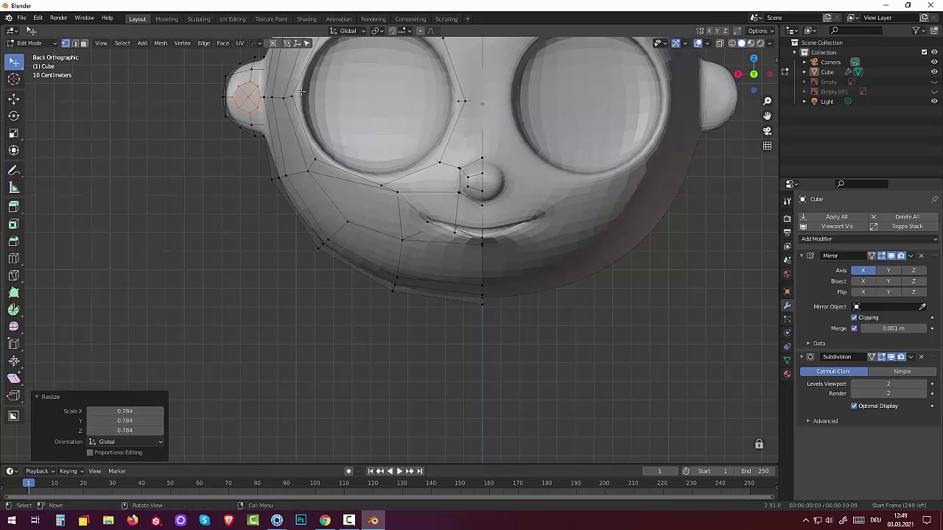
Stretch the ear patch 1.841 along Z and nudge it -0.013188 m X, -0.007913 m Z.
key("s")
key("z")
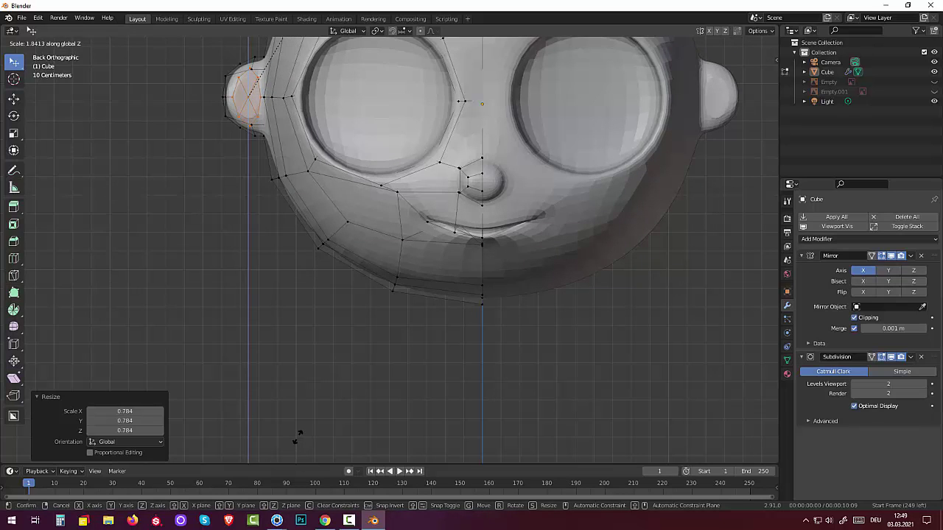
left_click(299, 436)
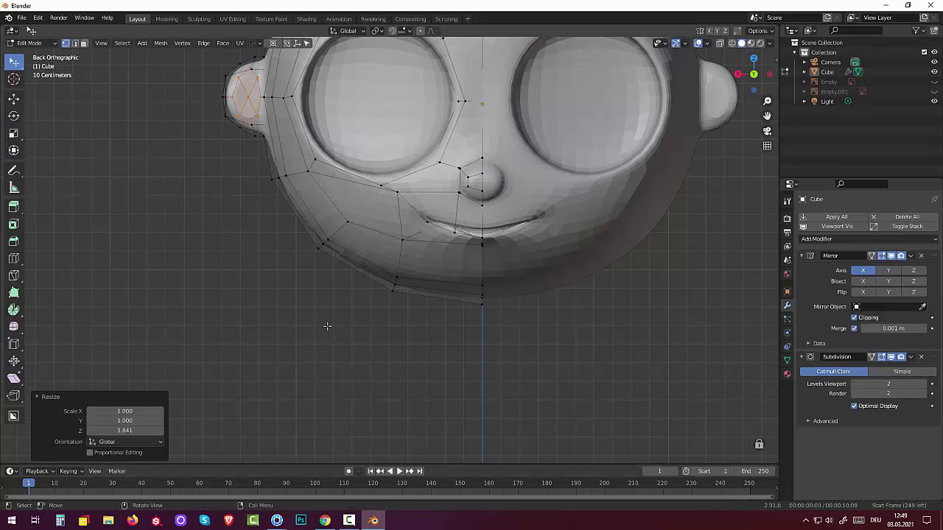
key("g")
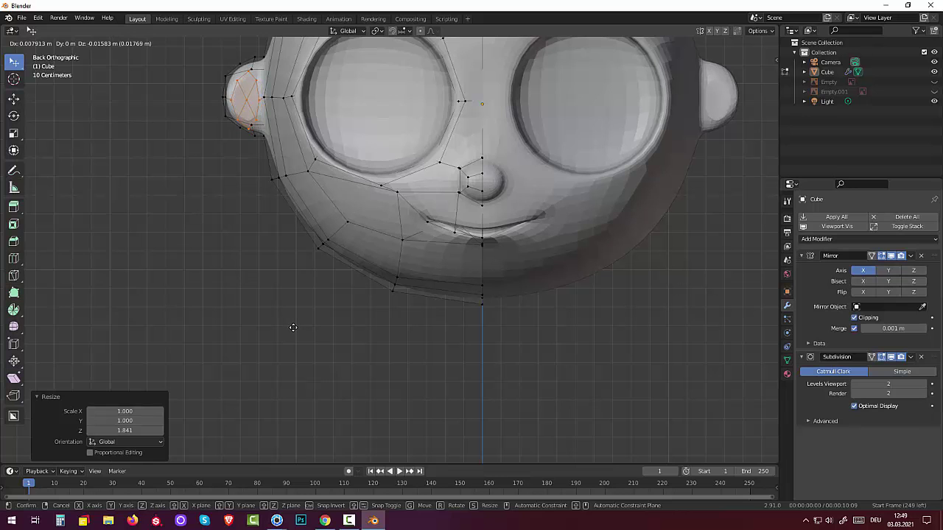
left_click(294, 326)
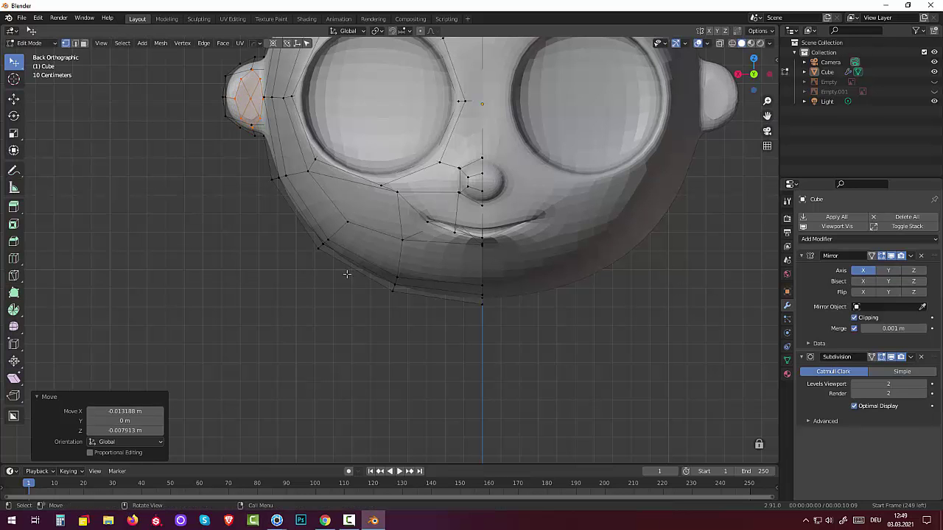
mouse_move(346, 273)
middle_mouse_down()
mouse_move(420, 320)
mouse_move(408, 326)
middle_mouse_up()
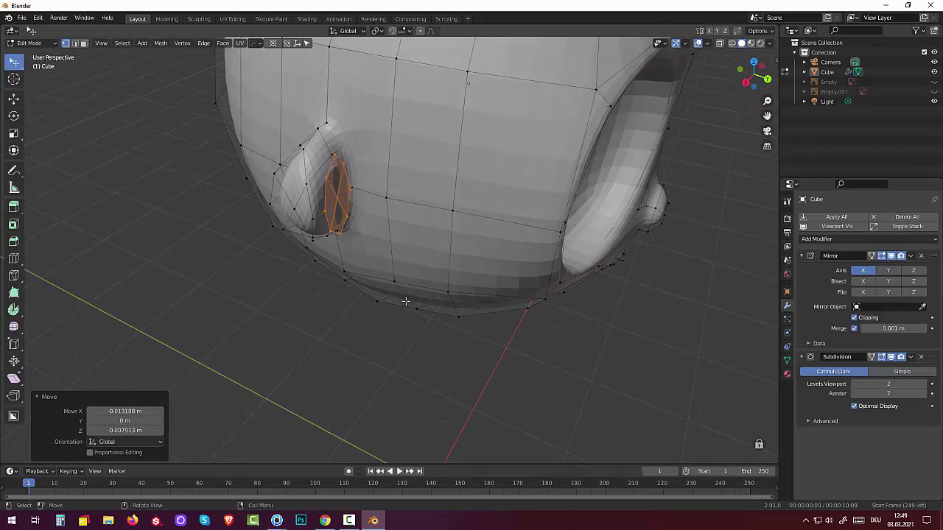
Sink the oval ear patch inward along Y to start the cavity.
key("g")
key("y")
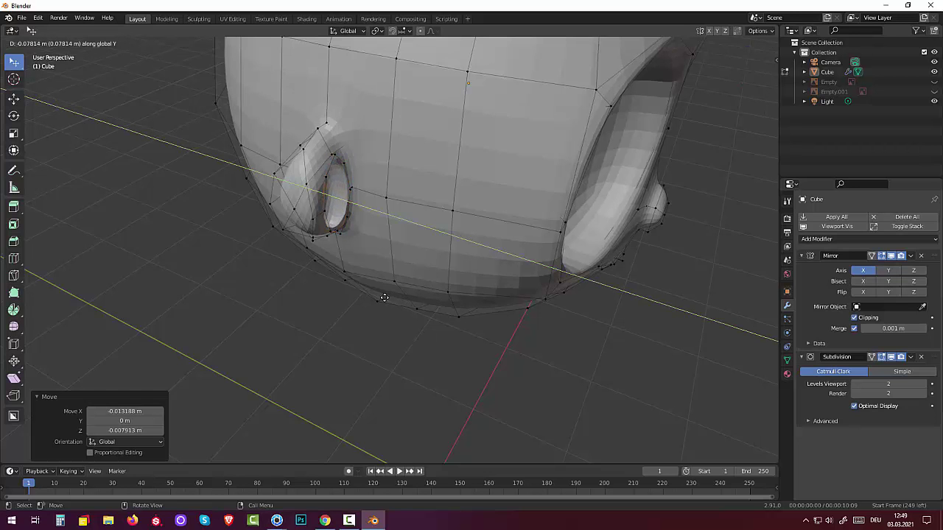
left_click(384, 298)
middle_click_drag(404, 272, 347, 233)
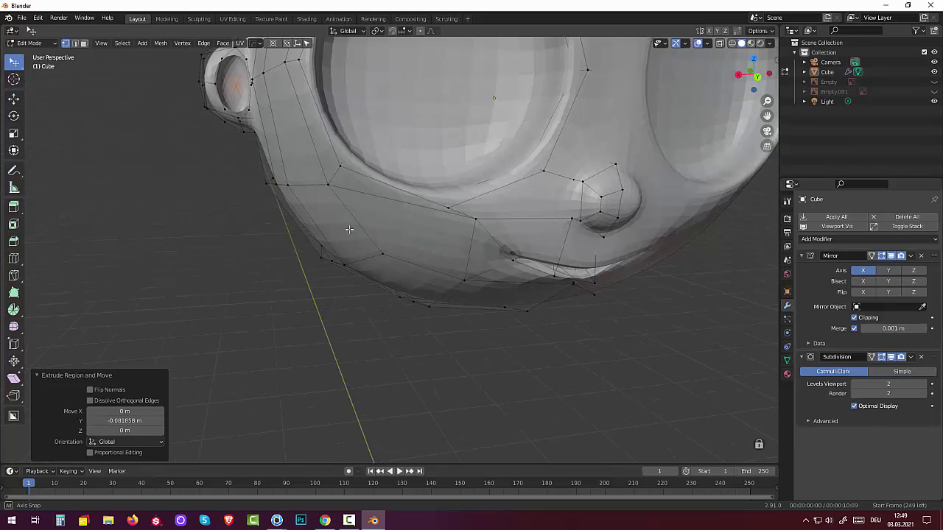
scroll(321, 182, "up", 3)
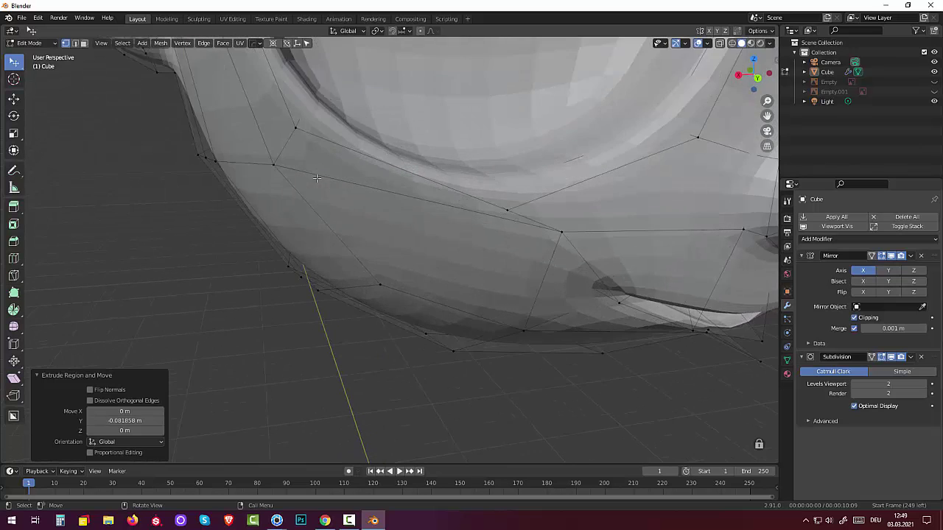
scroll(309, 170, "down", 2)
scroll(302, 160, "down", 2)
scroll(295, 145, "up", 1)
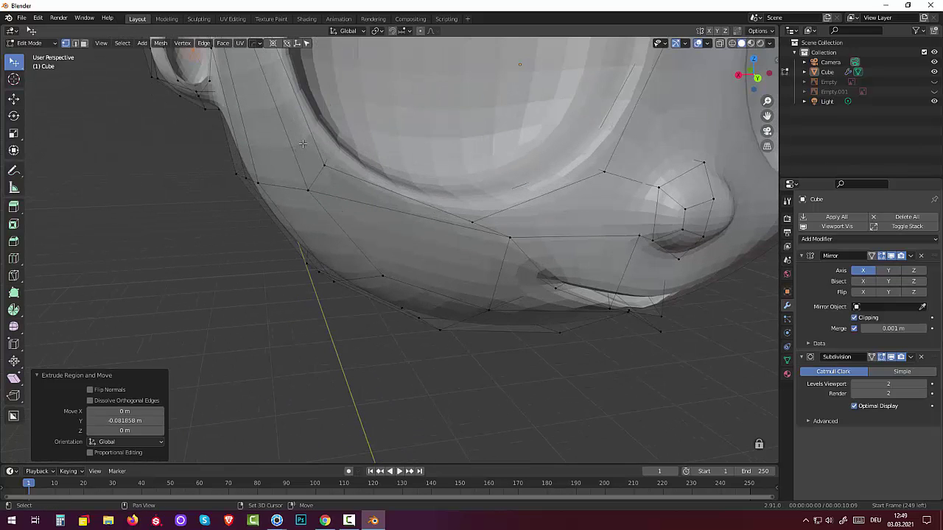
mouse_move(303, 143)
middle_mouse_down()
mouse_move(390, 301)
mouse_move(361, 358)
middle_mouse_up()
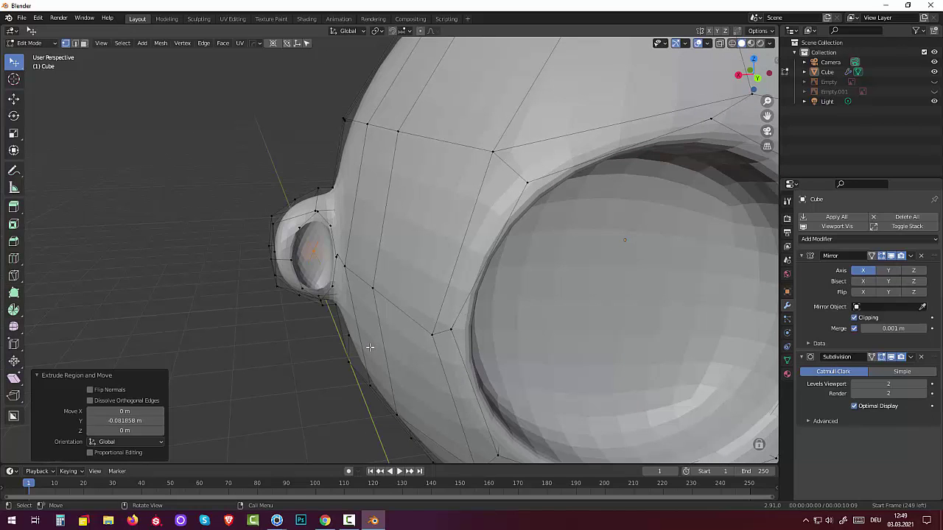
Select the linked ear faces and inset them by 0.0402 m, undoing a stray extrusion.
key("ctrl+l")
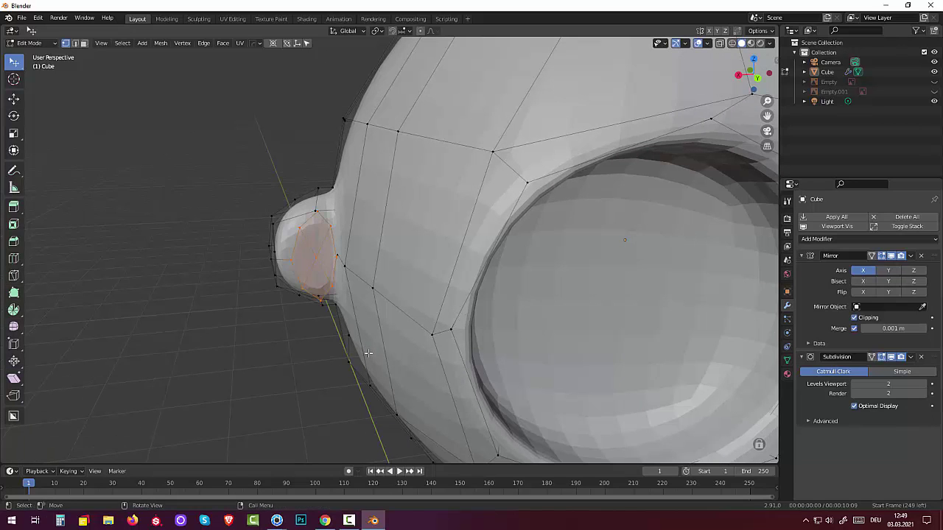
key("i")
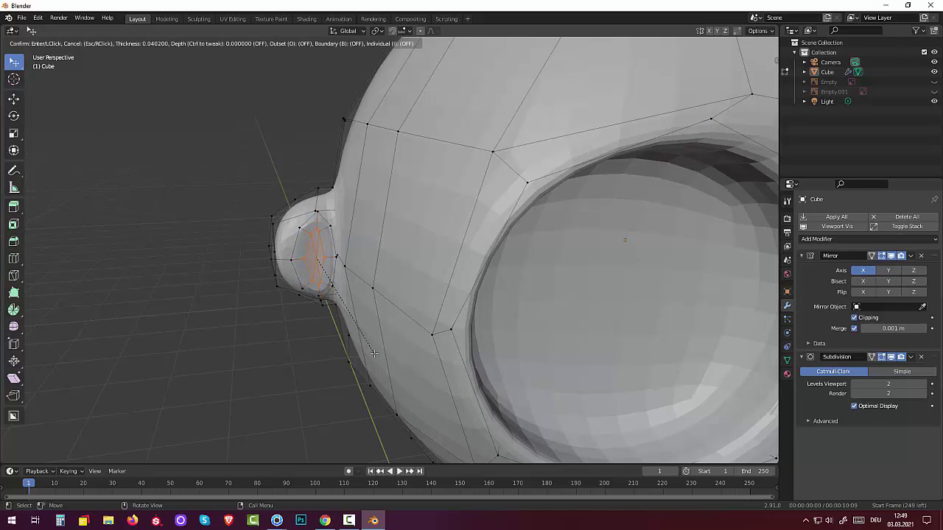
left_click(374, 355)
middle_click_drag(377, 354, 403, 354)
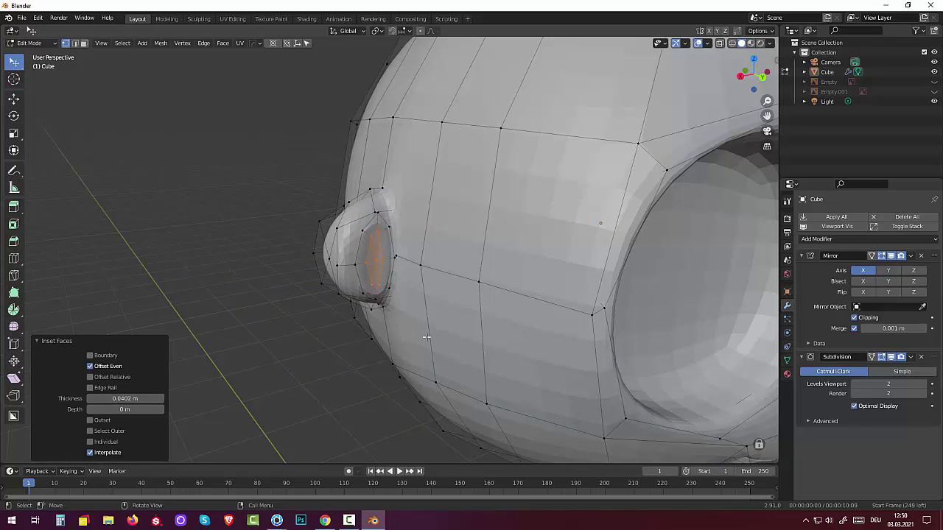
key("e")
right_click(423, 336)
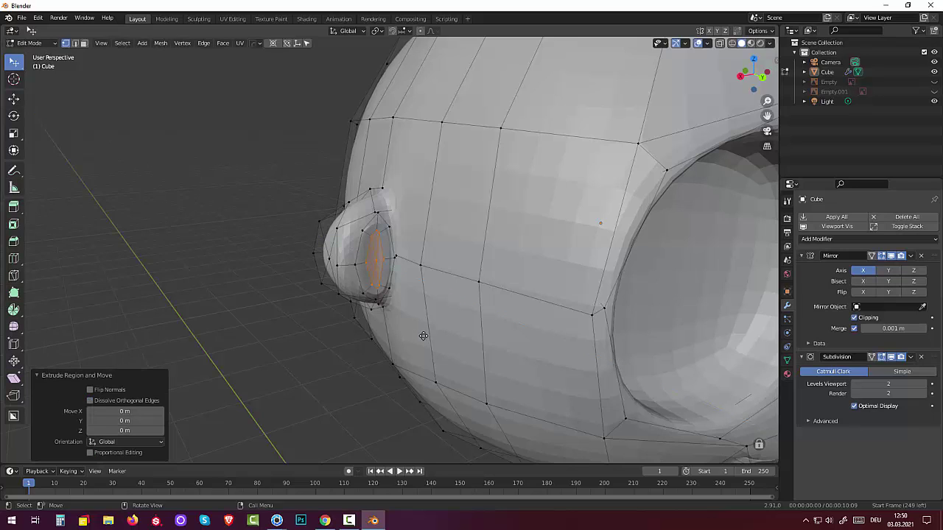
key("ctrl+z")
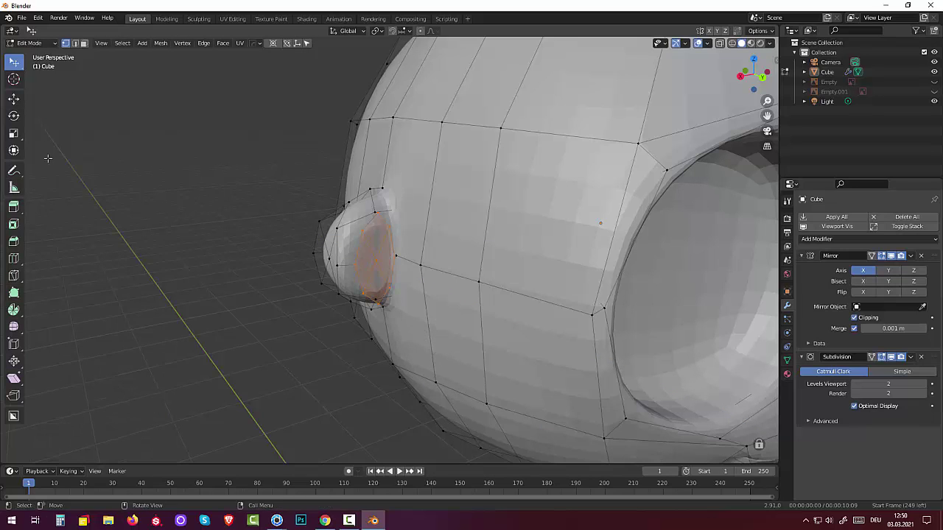
left_click(75, 43)
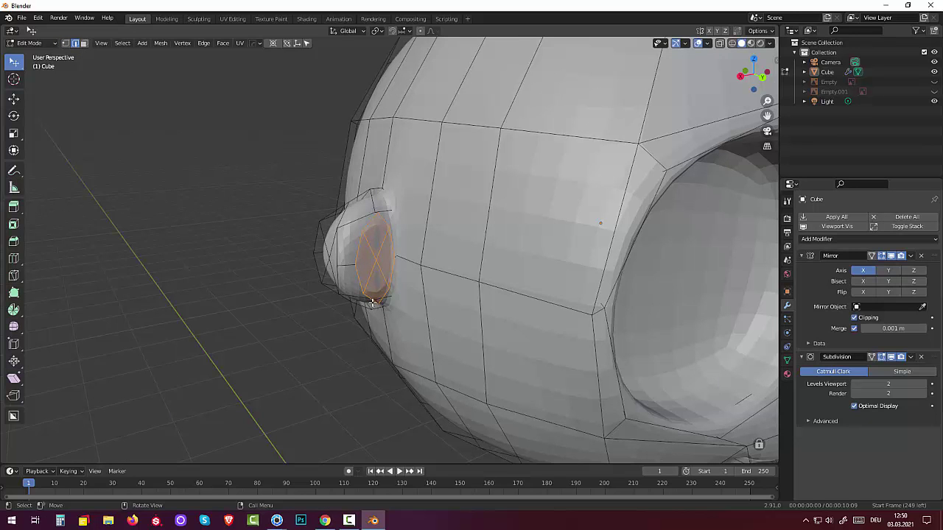
middle_click_drag(373, 301, 363, 263)
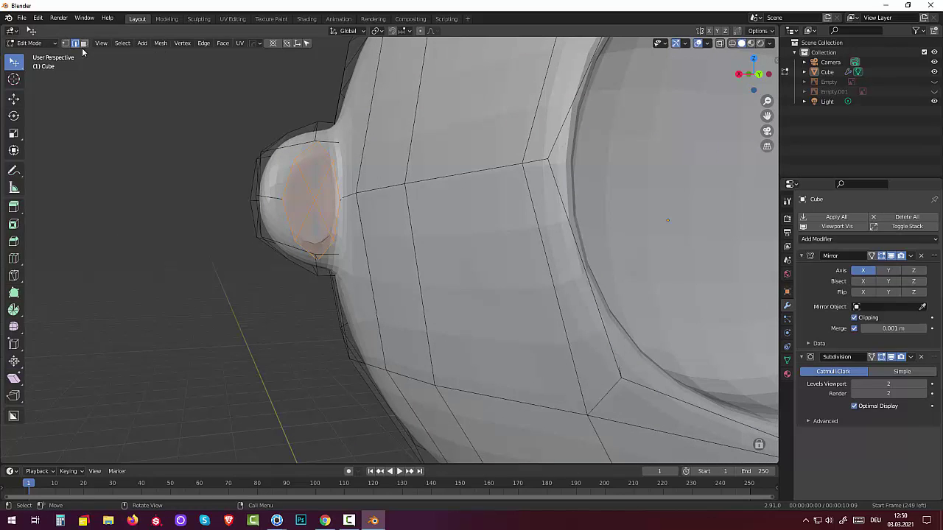
In vertex select, nudge the first two inner-ear vertices toward a rounder ring.
left_click(66, 43)
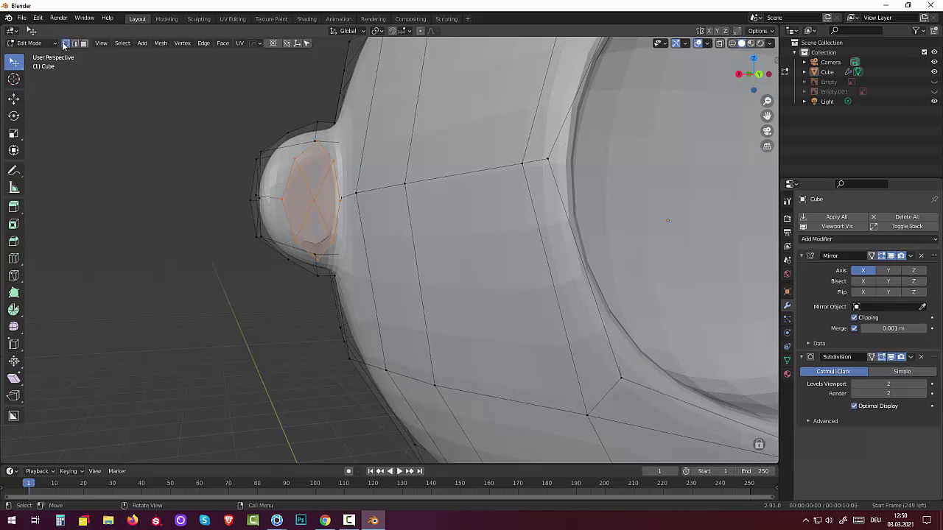
left_click(295, 278)
mouse_move(347, 265)
middle_mouse_down()
mouse_move(399, 242)
mouse_move(410, 296)
middle_mouse_up()
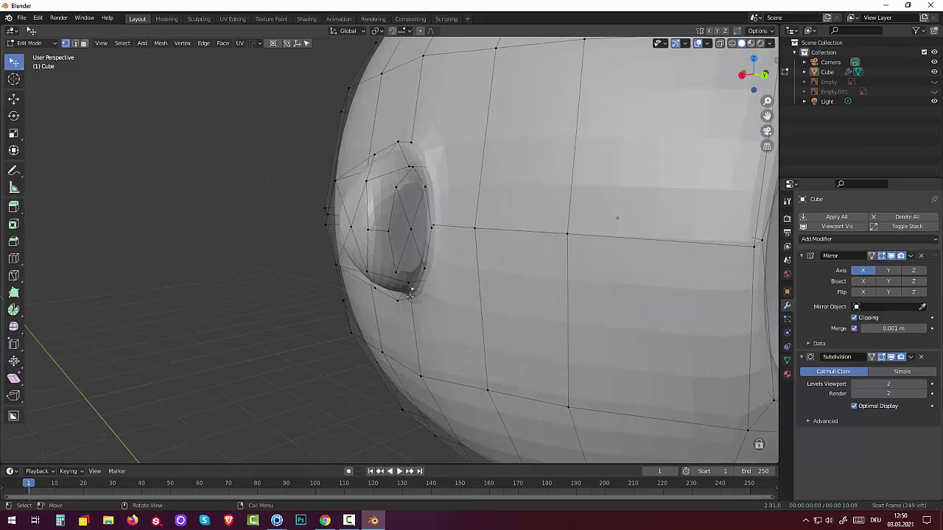
key("g")
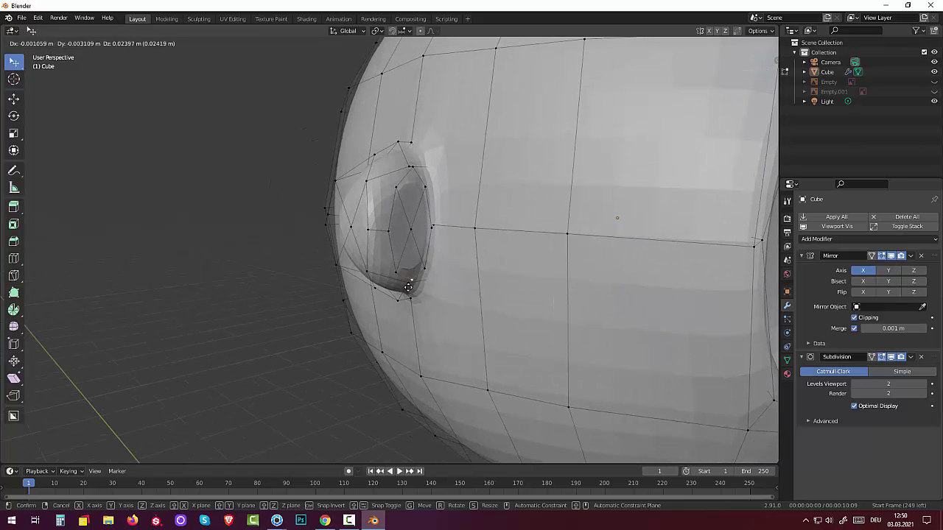
left_click(406, 289)
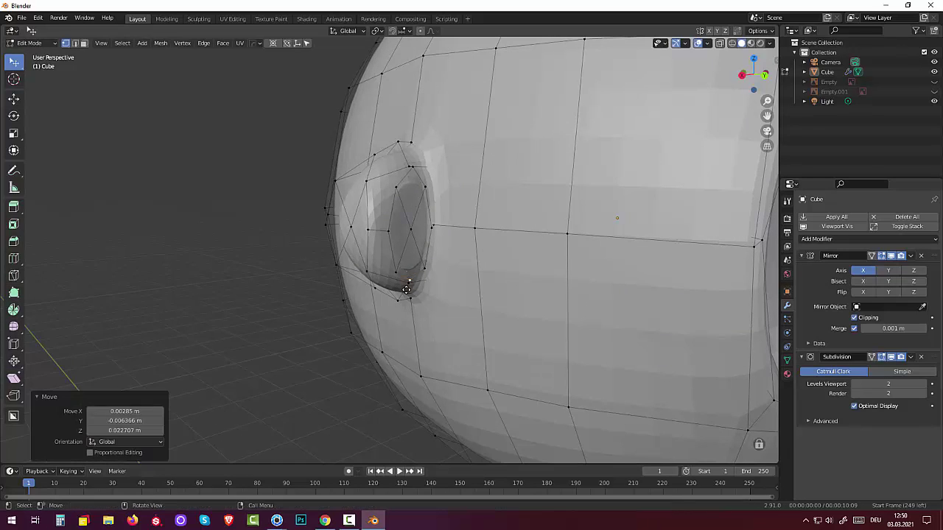
left_click(412, 168)
key("g")
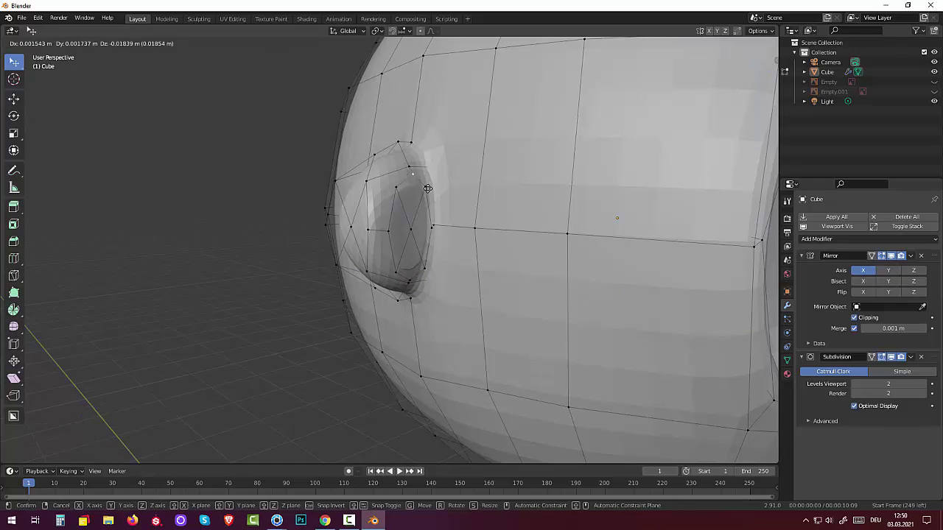
left_click(427, 190)
middle_click_drag(428, 190, 434, 208)
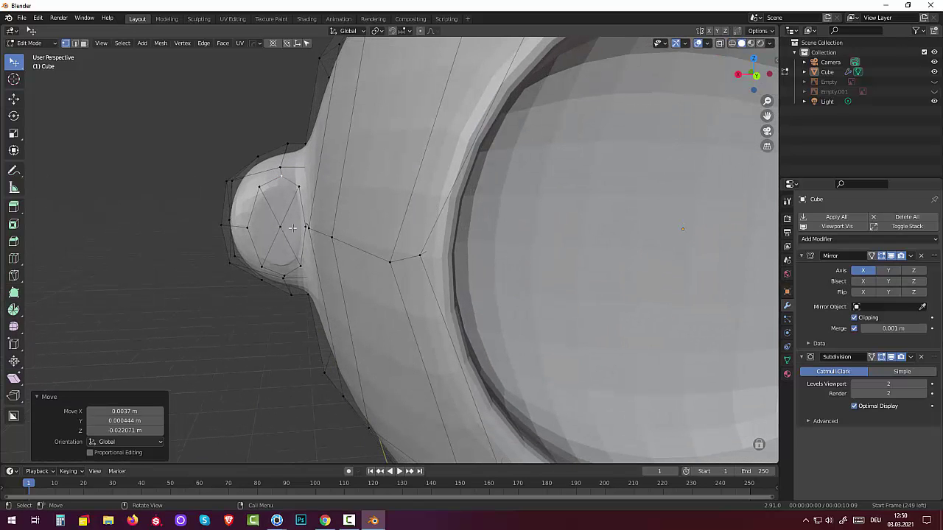
Nudge the top, side and lower ring vertices to even out the outline, then return to edge select.
left_click(279, 177)
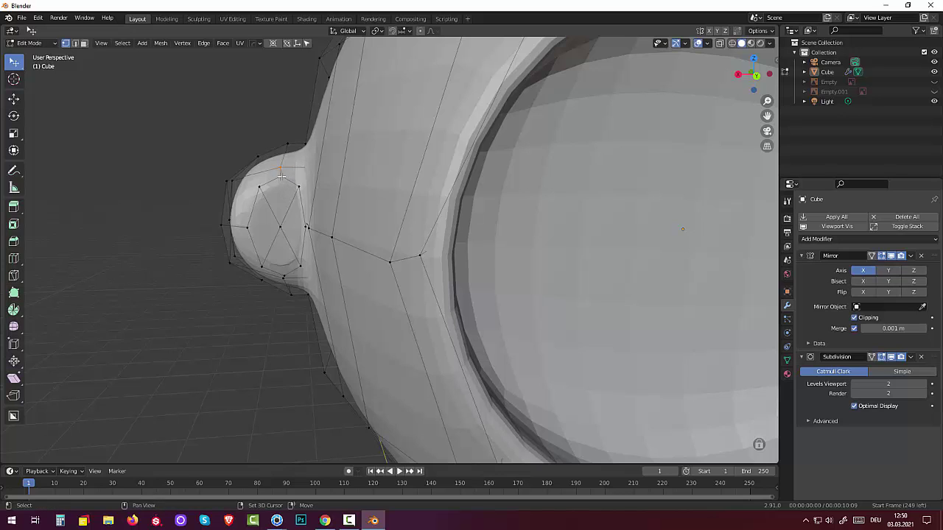
left_click(282, 175, "shift")
key("g")
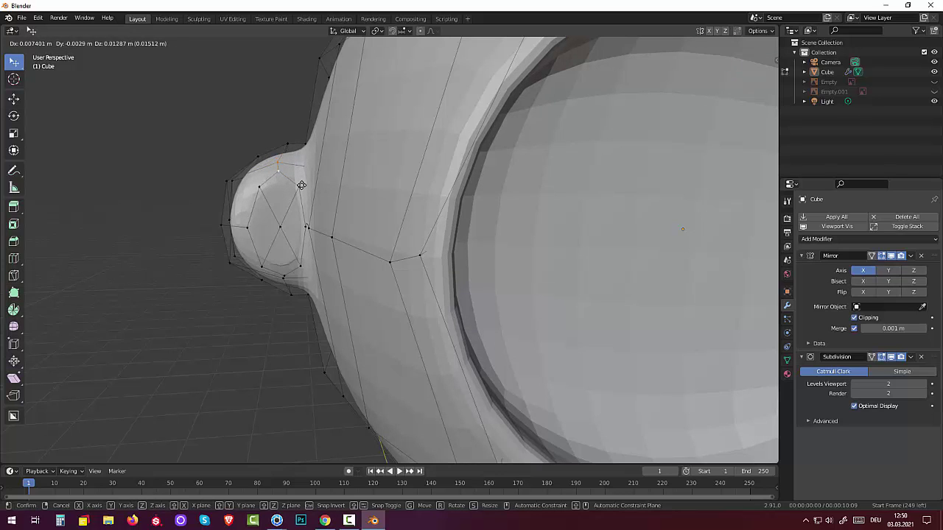
left_click(301, 184)
left_click(263, 189)
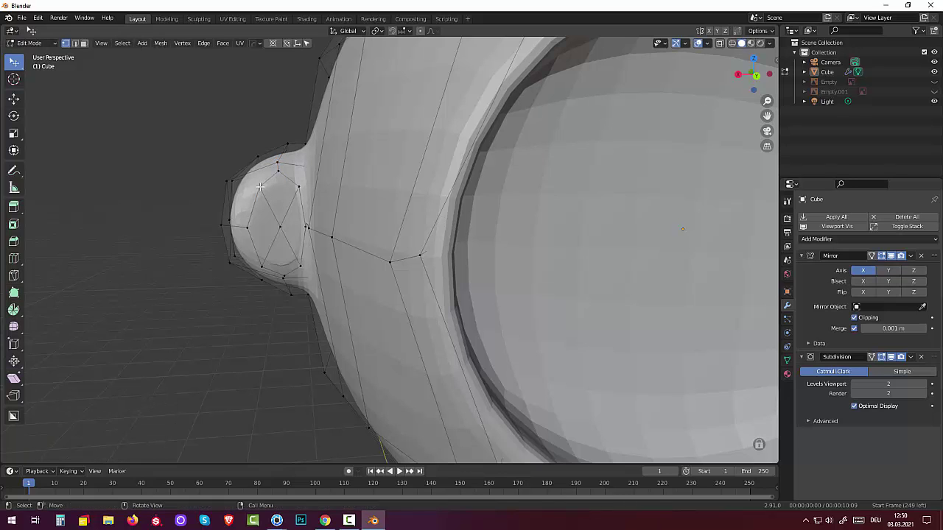
key("g")
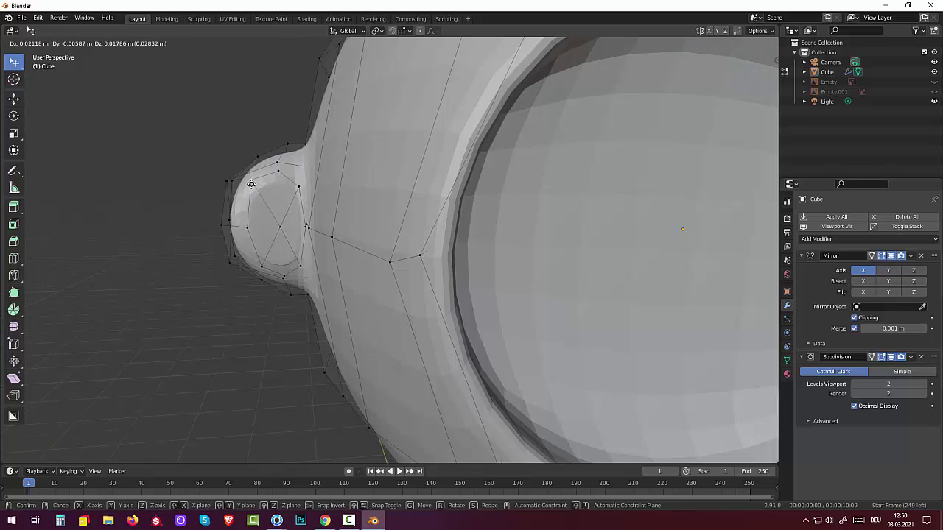
left_click(253, 186)
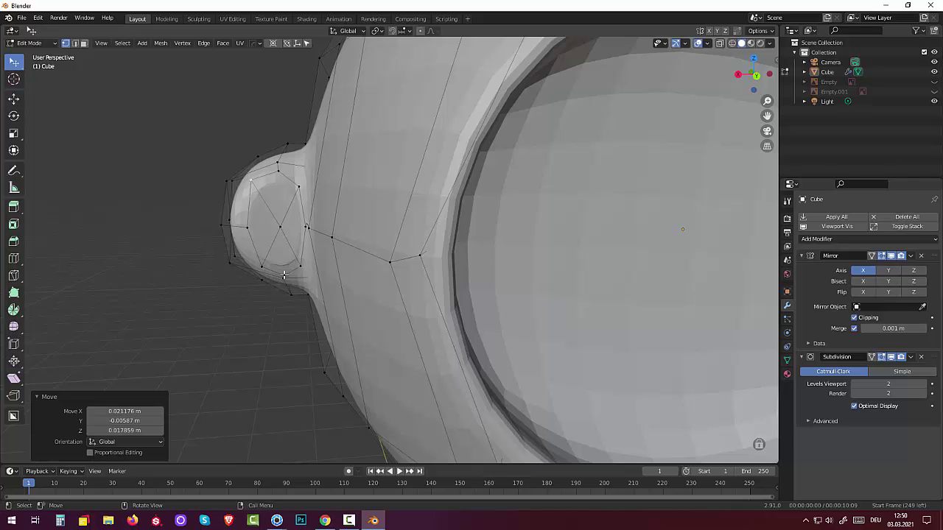
left_click(283, 274)
key("g")
left_click(278, 282)
left_click(75, 43)
left_click(259, 176)
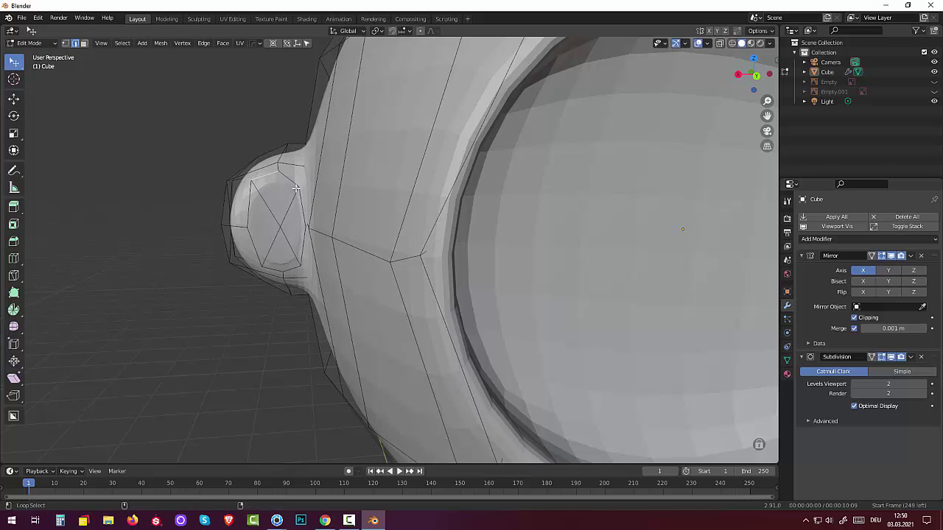
Select the edges forming the ring around the inner ear.
left_click(294, 180, "alt")
left_click(283, 175)
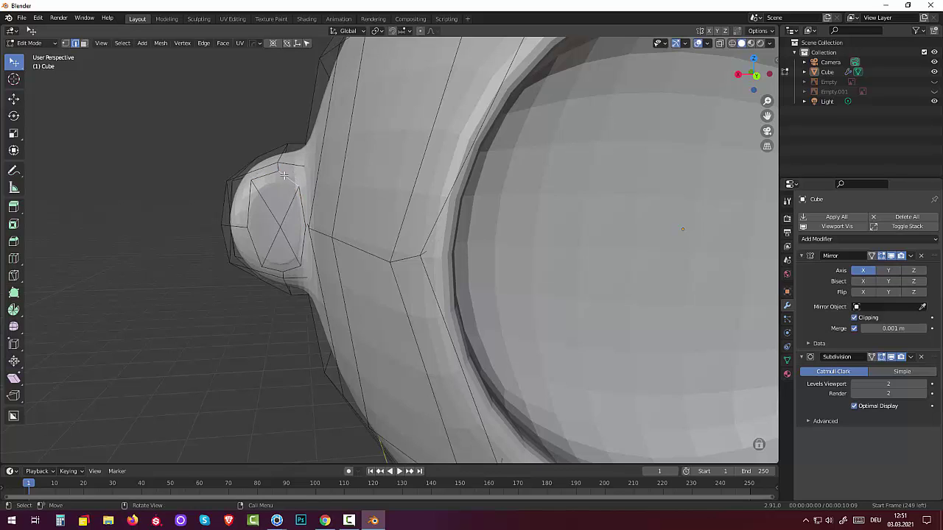
left_click(249, 205, "shift")
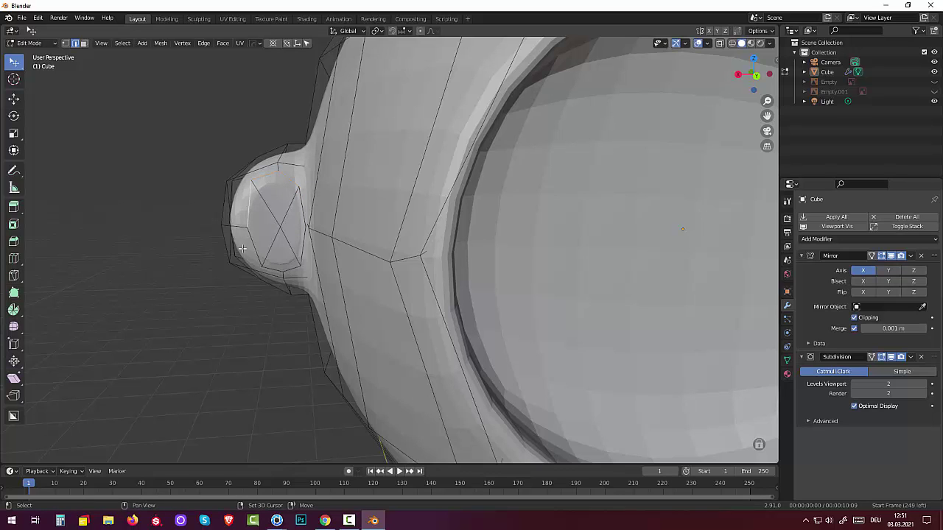
left_click(258, 252, "shift")
left_click(293, 272, "shift")
left_click(302, 214, "shift")
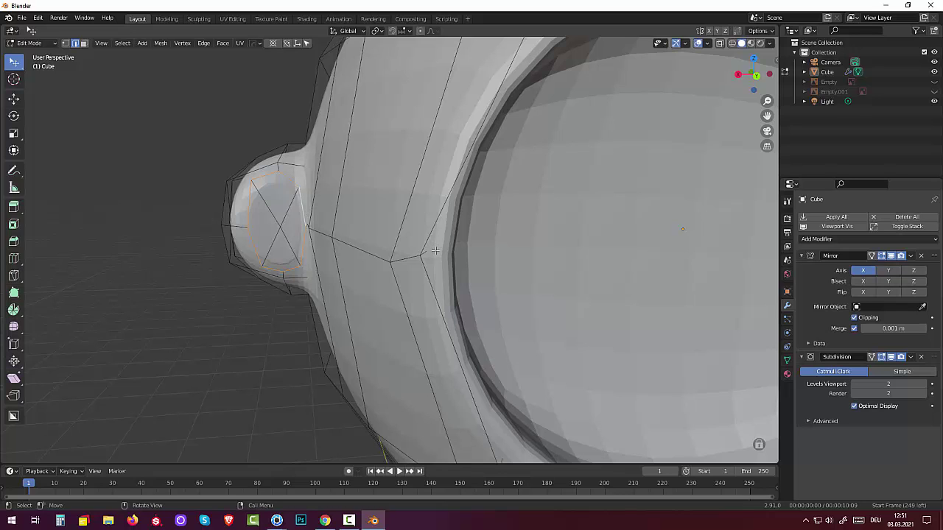
Inset the inner ear area, bevel its edges 0.0197 m with 1 segment, and deselect.
key("i")
left_click(403, 251)
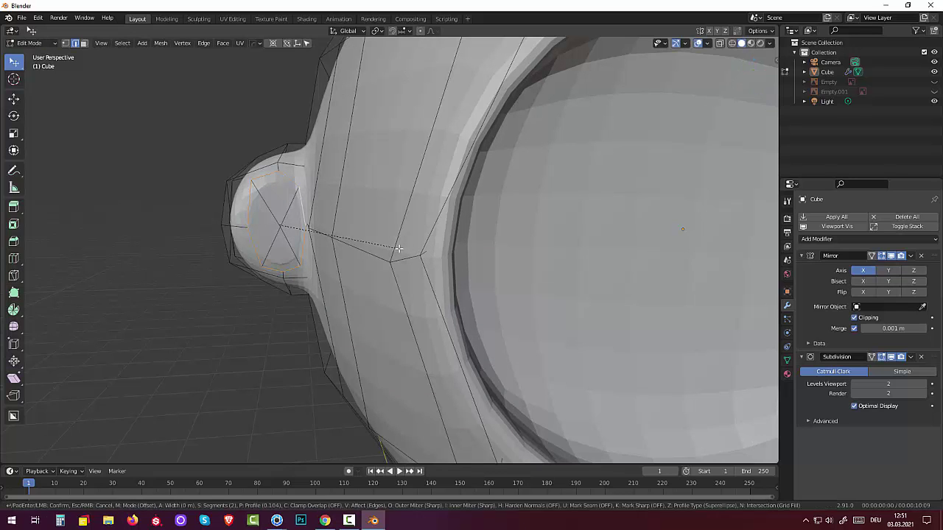
key("ctrl+b")
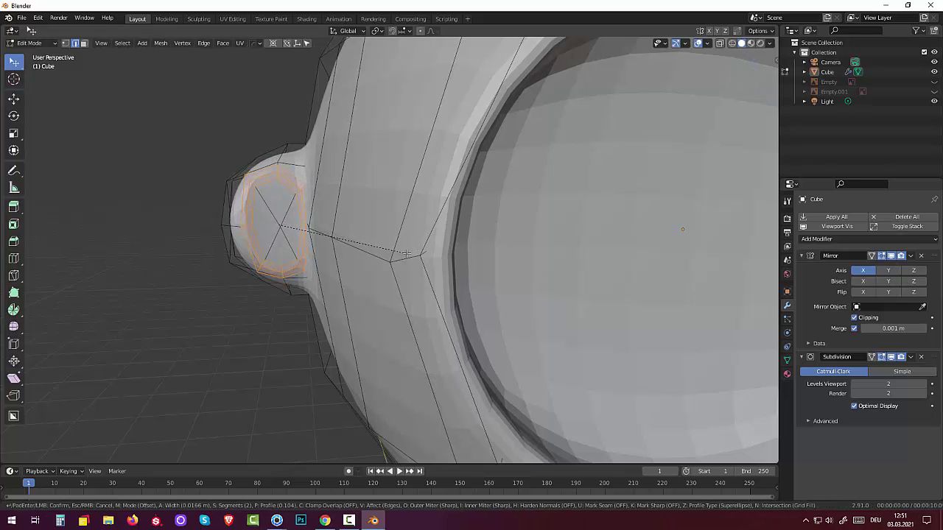
scroll(406, 254, "down", 1)
left_click(406, 258)
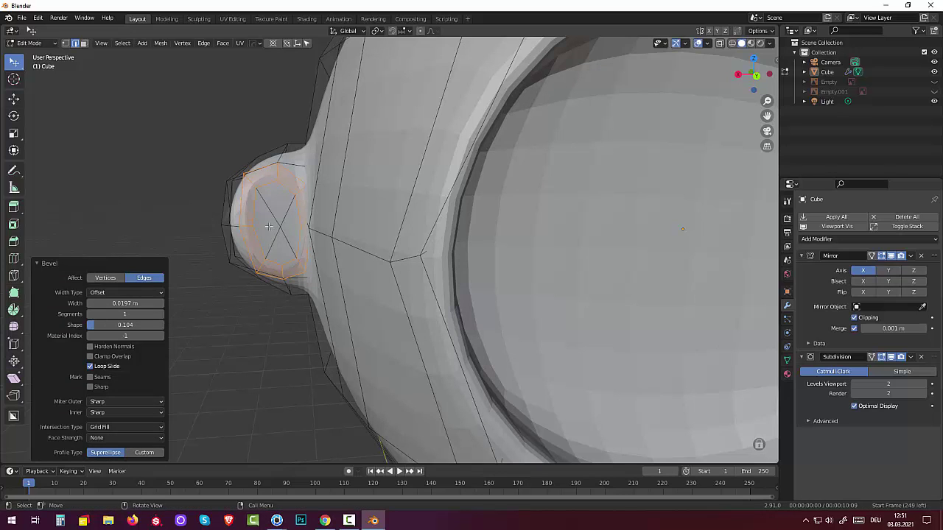
key("alt+a")
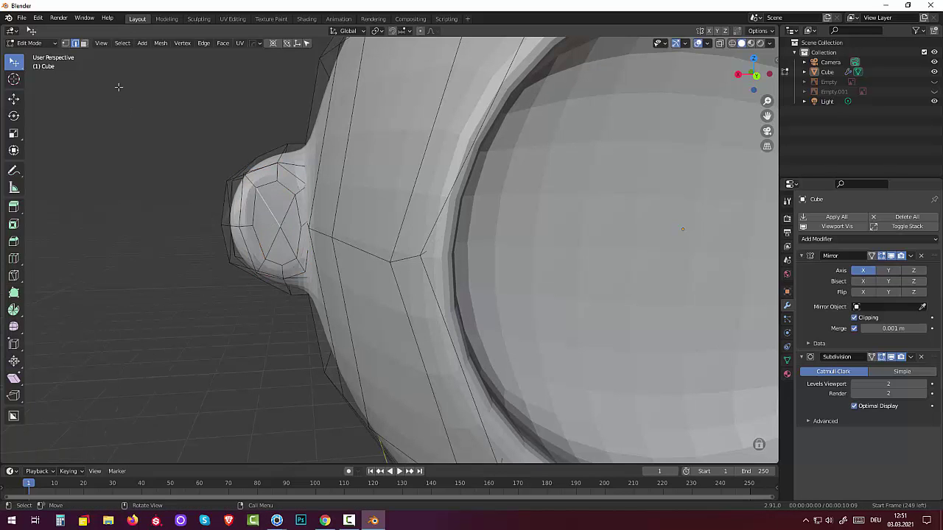
Select the three inner ear faces and move them inward by about 0.010, -0.015, -0.004 m.
left_click(83, 44)
left_click(280, 202)
left_click(265, 221, "shift")
left_click(280, 256, "shift")
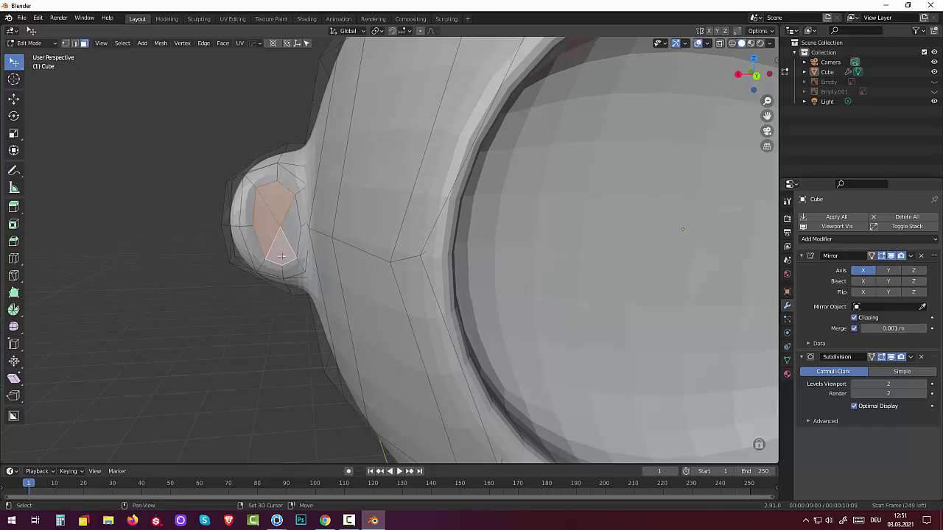
middle_click_drag(290, 234, 354, 244)
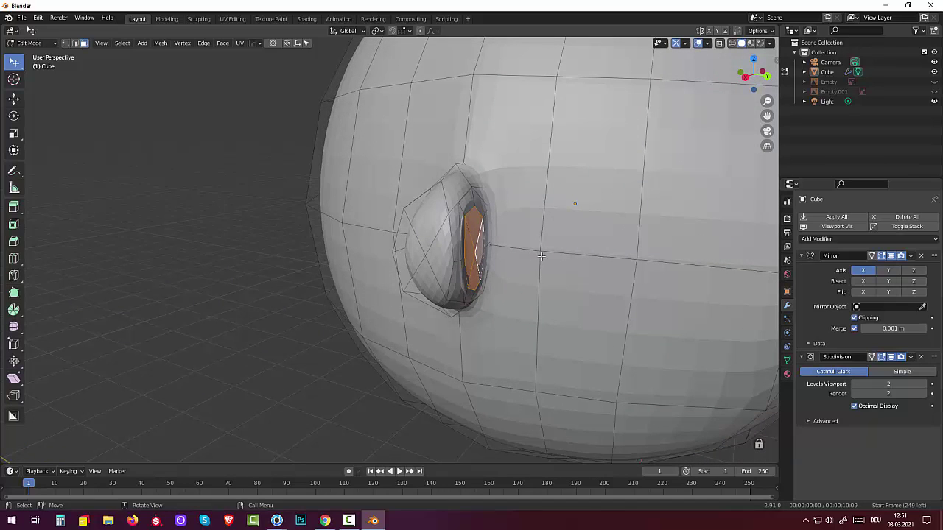
key("g")
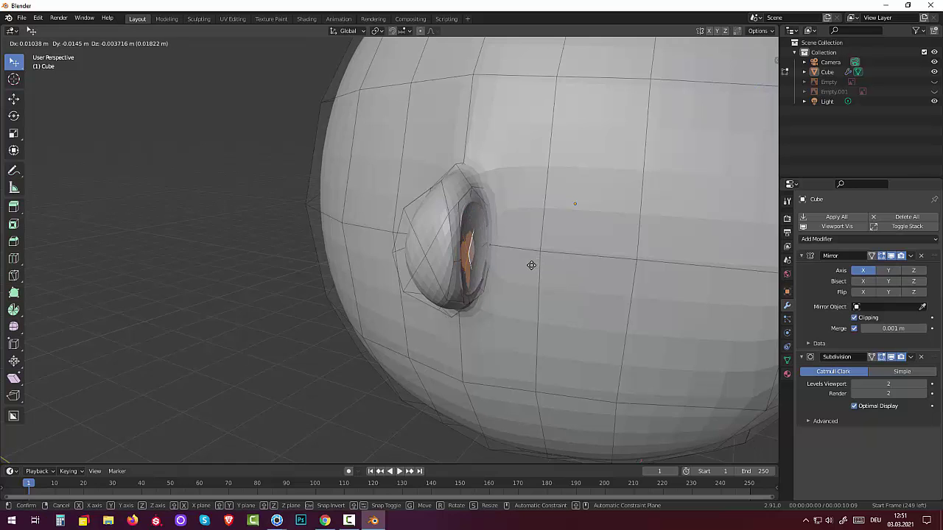
left_click(531, 266)
mouse_move(531, 265)
middle_mouse_down()
mouse_move(571, 246)
mouse_move(551, 240)
middle_mouse_up()
Enable proportional editing and move a rim vertex with smooth falloff of size 0.135.
left_click(533, 219)
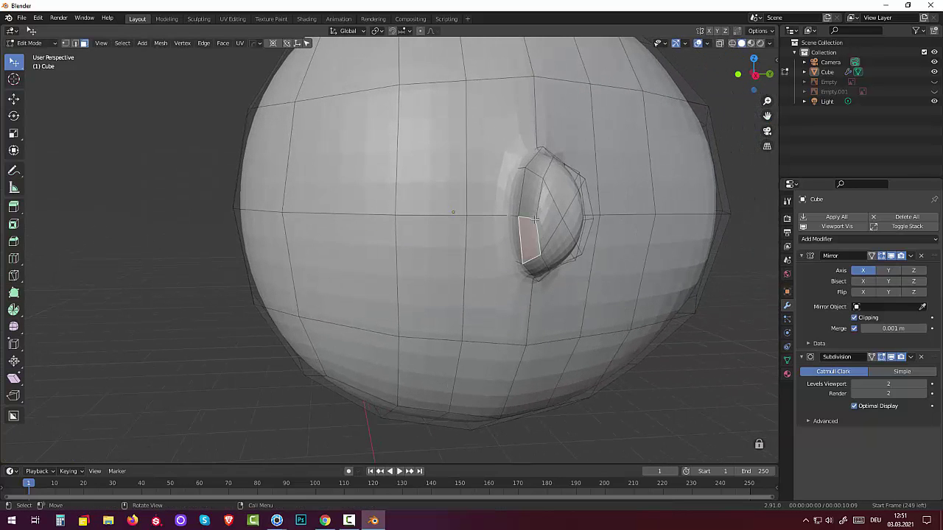
middle_click_drag(564, 284, 2, 59)
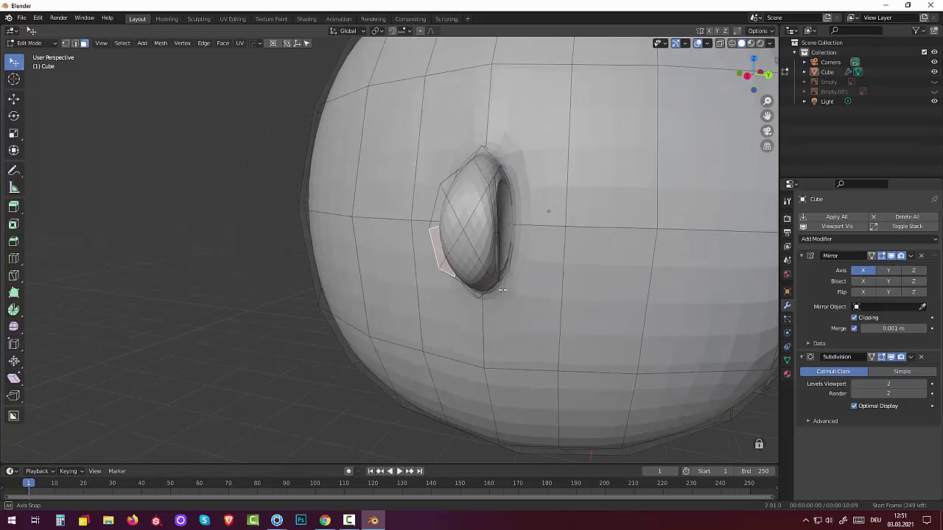
left_click(65, 43)
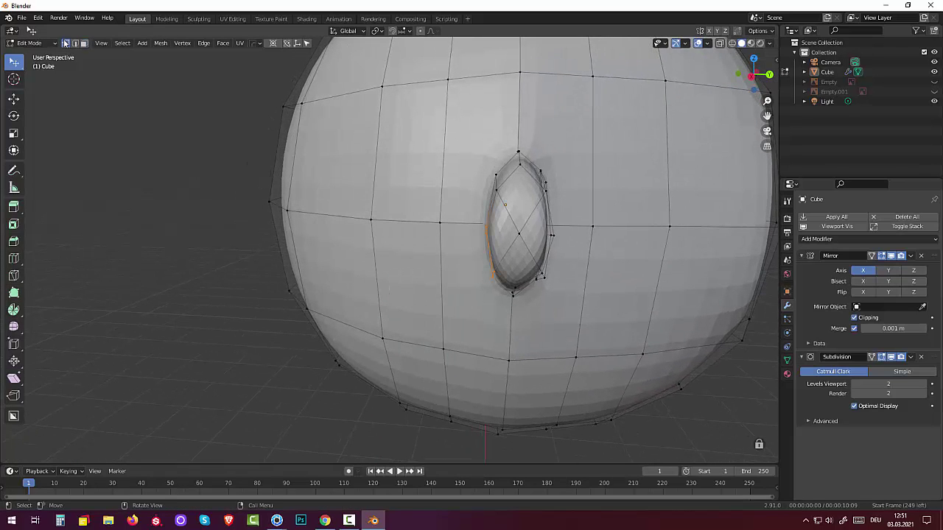
mouse_move(517, 263)
middle_mouse_down()
mouse_move(554, 258)
mouse_move(527, 254)
middle_mouse_up()
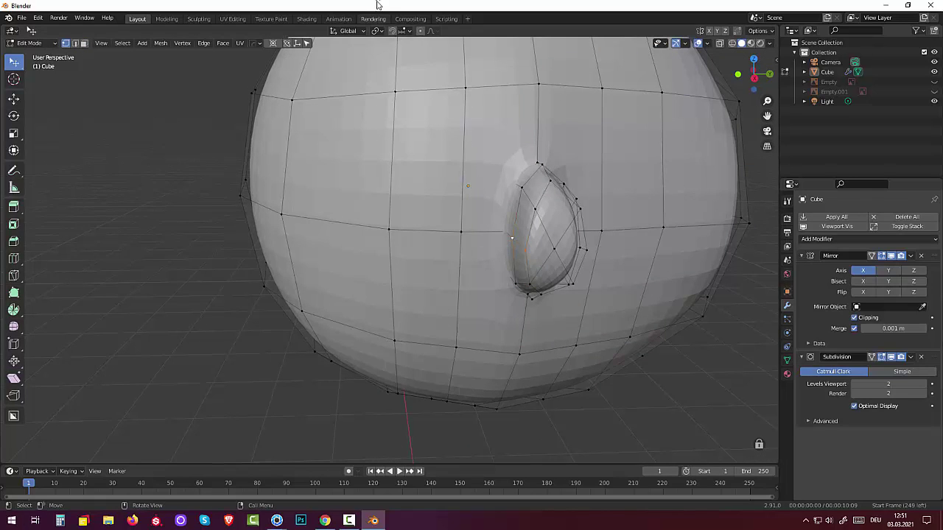
left_click(419, 32)
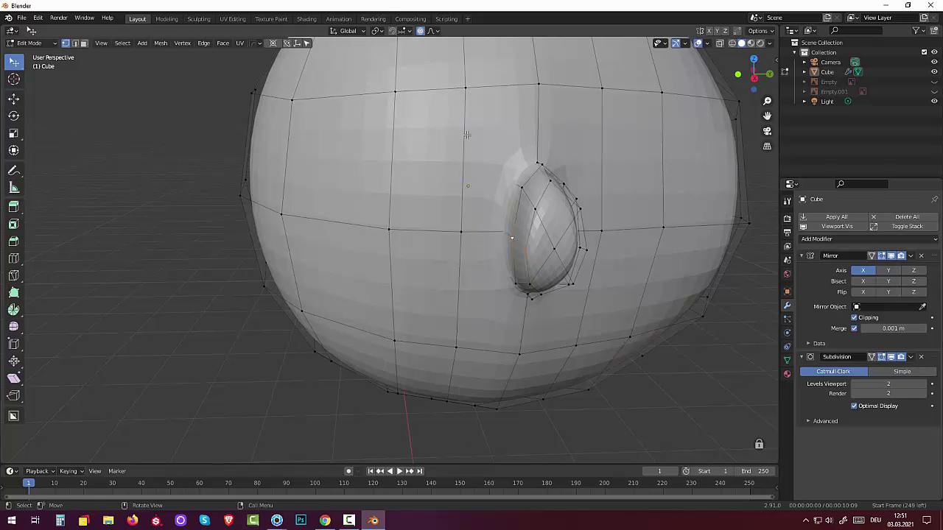
middle_click_drag(536, 235, 513, 225)
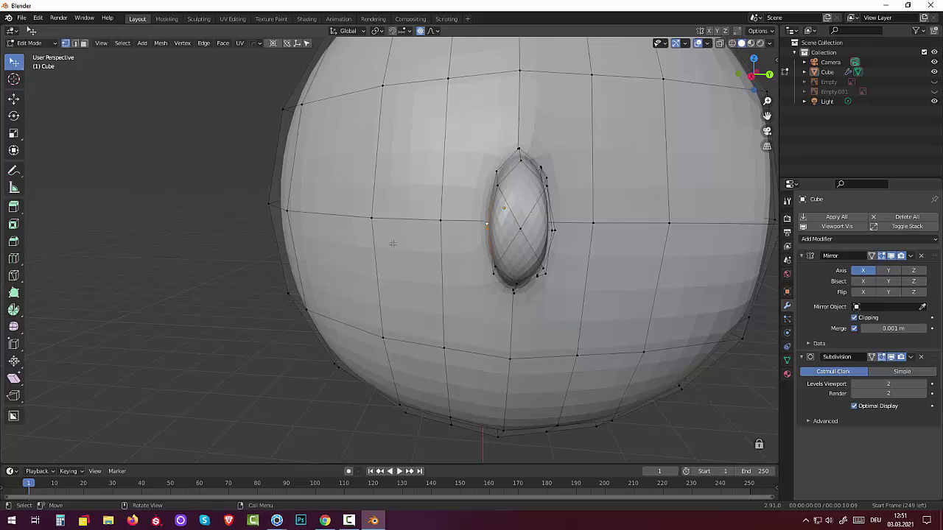
key("g")
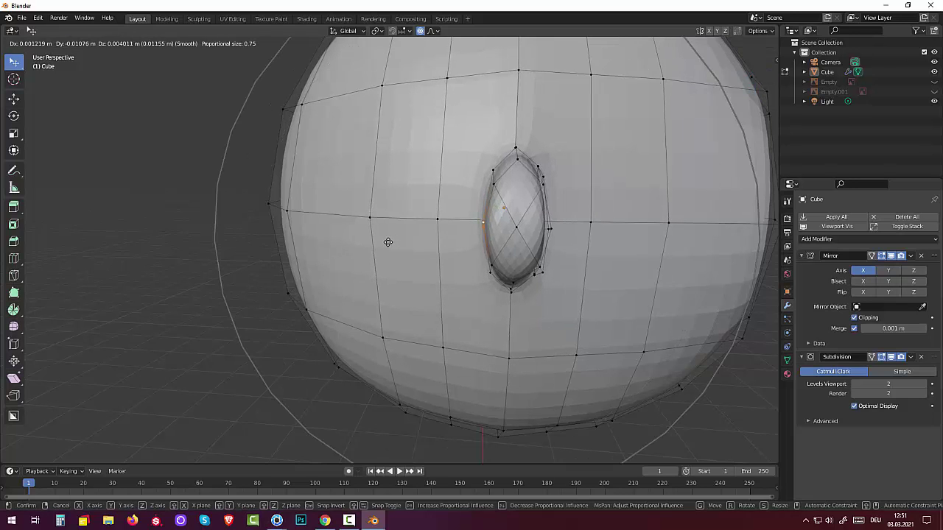
scroll(386, 244, "up", 2)
scroll(385, 243, "up", 10)
scroll(385, 242, "up", 4)
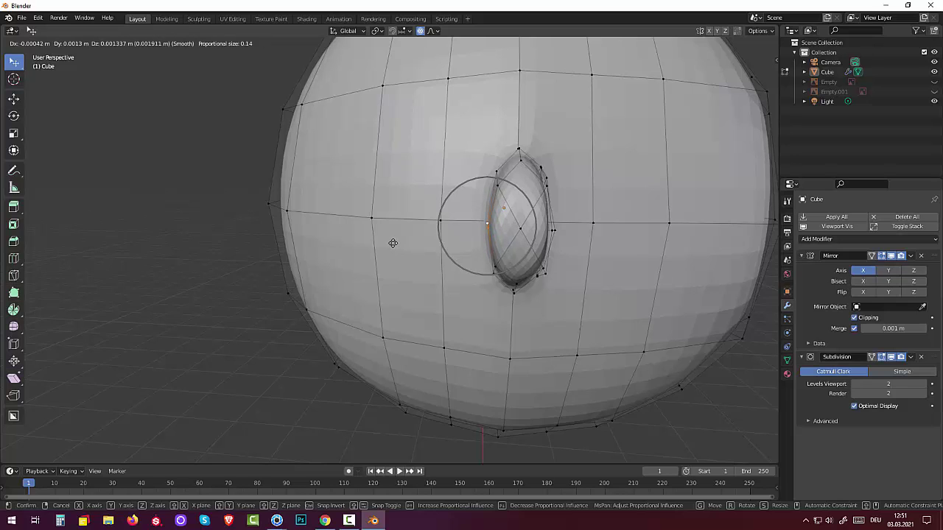
left_click(393, 243)
Nudge the lower and upper rim vertices slightly, the last by -0.0017, 0.0054, 0.0056 m.
left_click(493, 274, "shift")
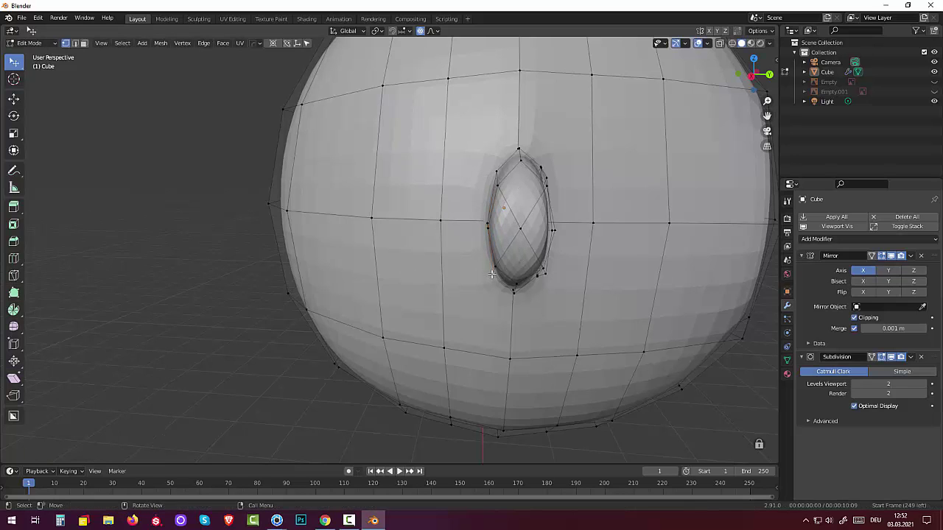
key("g")
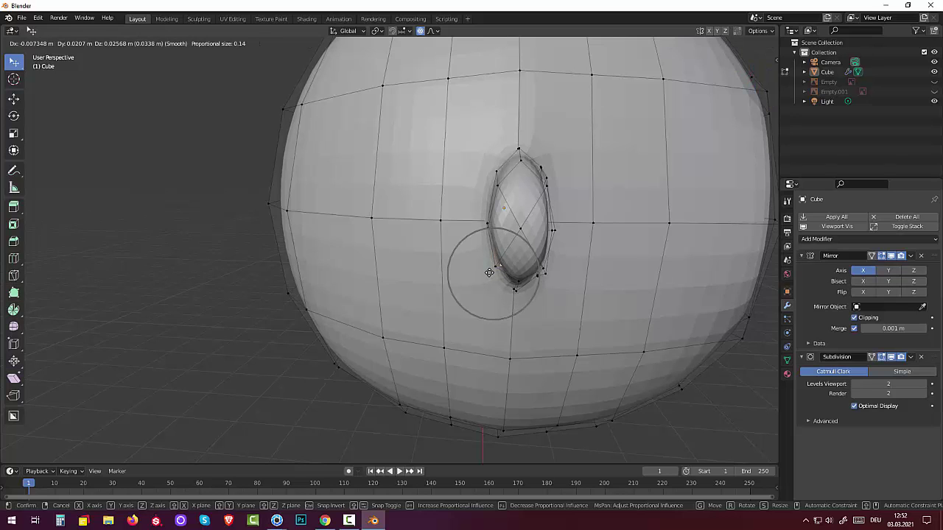
left_click(487, 271)
left_click(498, 175)
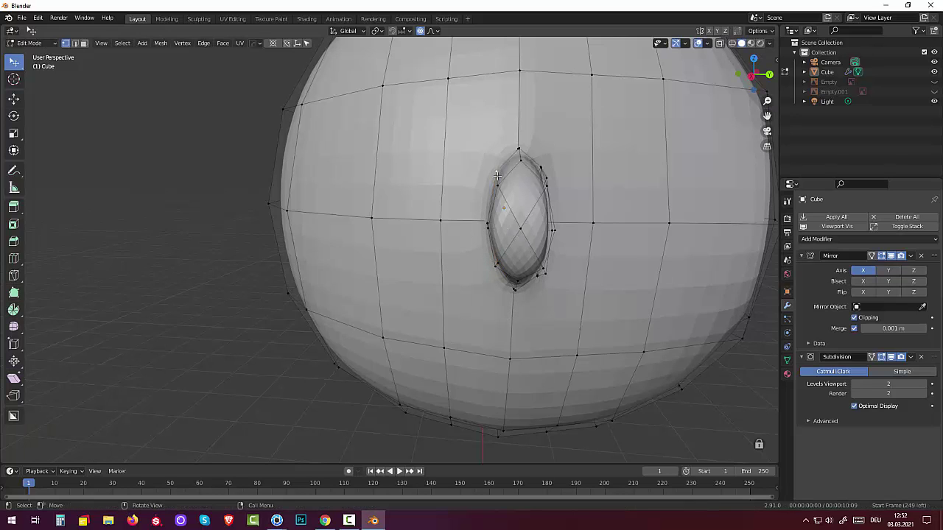
key("g")
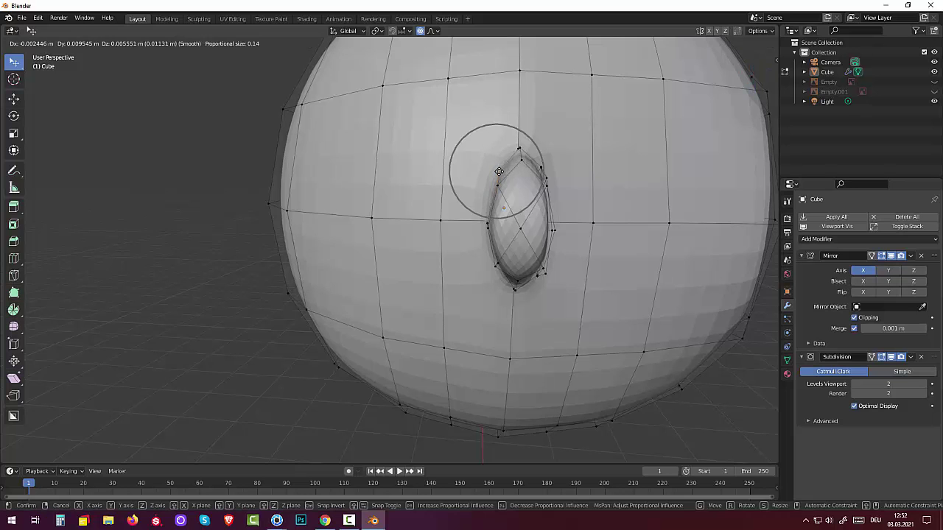
left_click(499, 172)
middle_click_drag(498, 172, 480, 228)
scroll(475, 225, "down", 3)
scroll(480, 228, "down", 2)
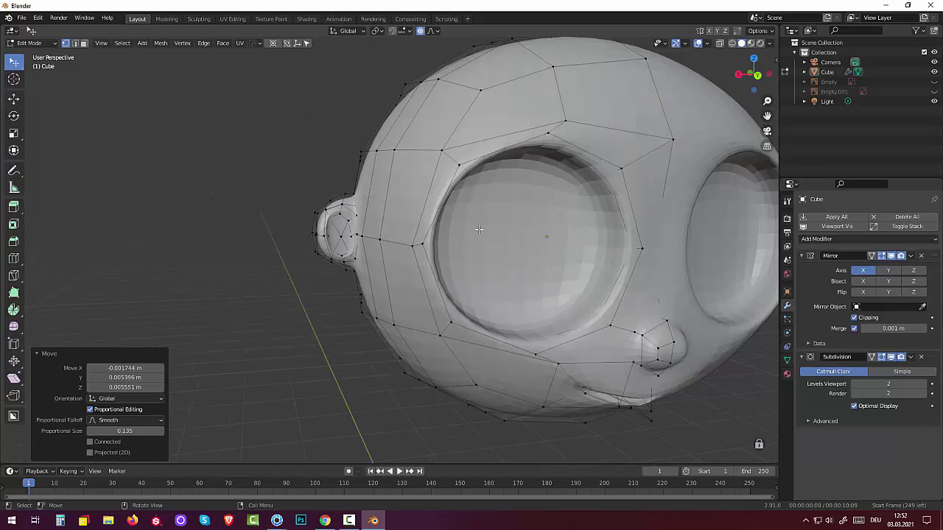
Undo the last three stray edits to restore the ear.
scroll(393, 260, "up", 3)
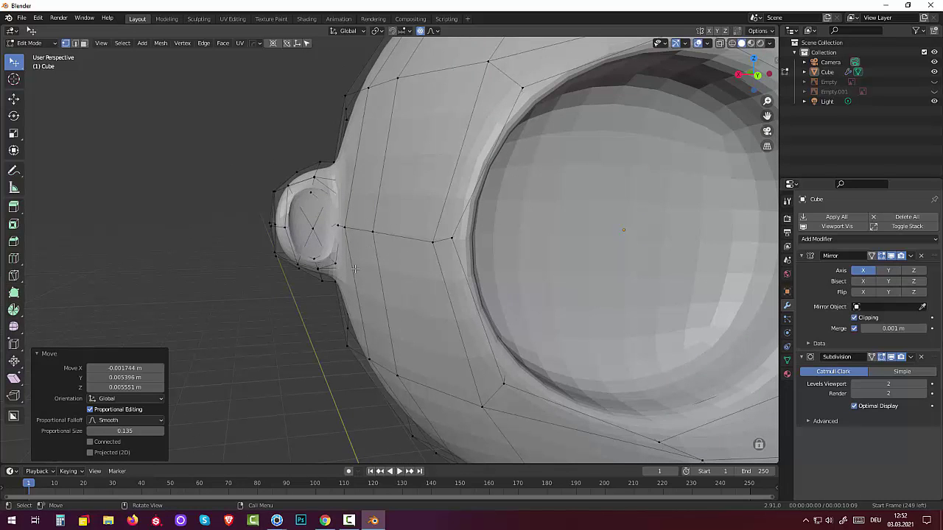
scroll(355, 269, "up", 3)
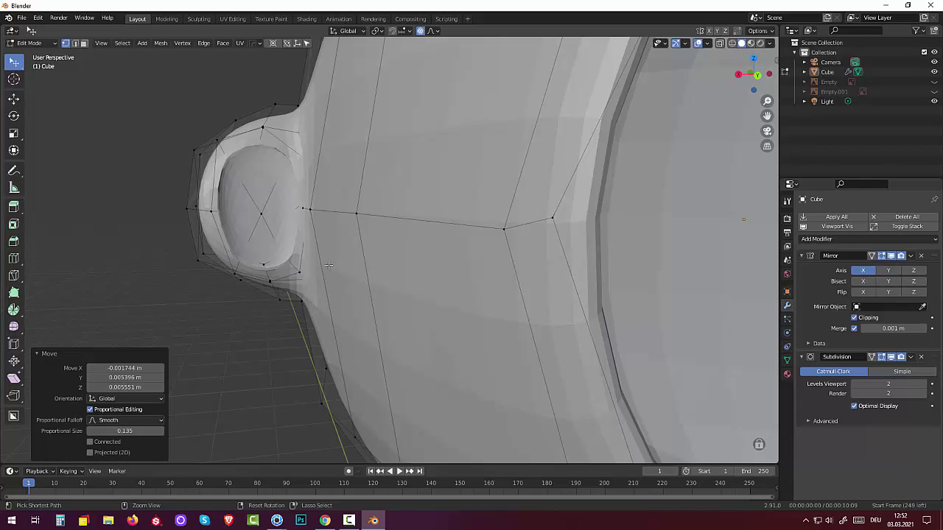
key("ctrl+z")
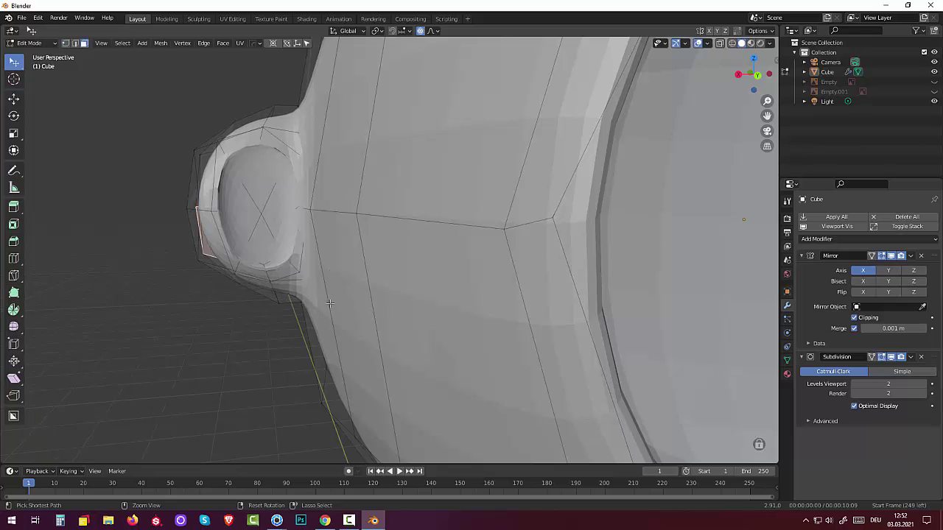
key("ctrl+z")
key("ctrl+z")
key("ctrl+z")
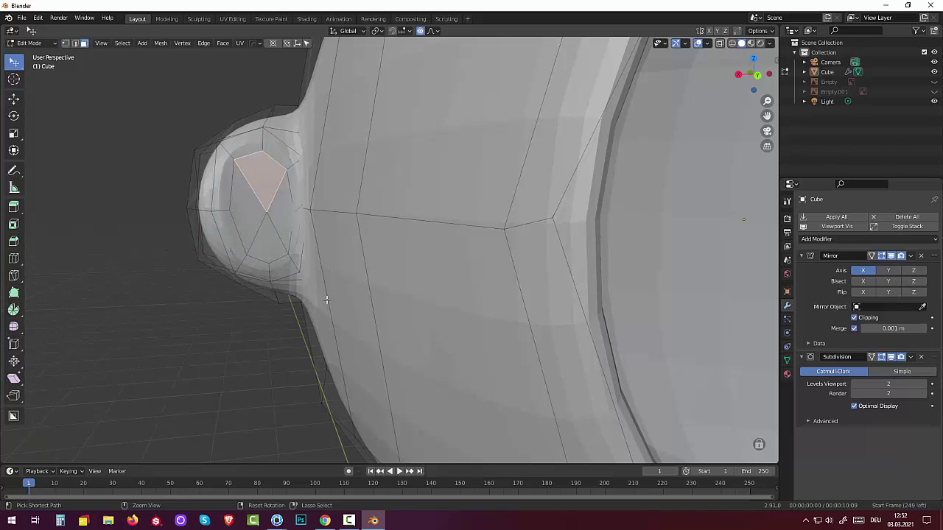
key("ctrl+z")
key("ctrl+z")
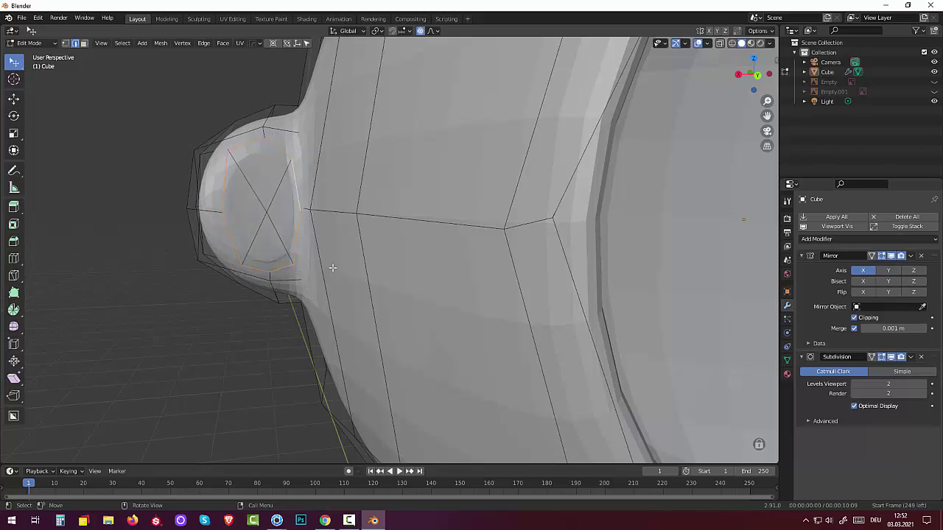
Scale the inner ear loop down to 0.950.
key("s")
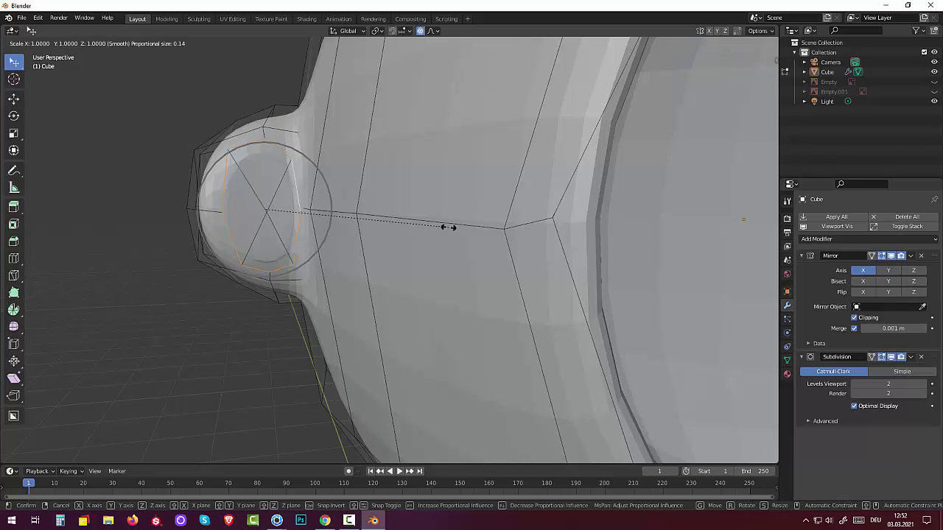
left_click(441, 225)
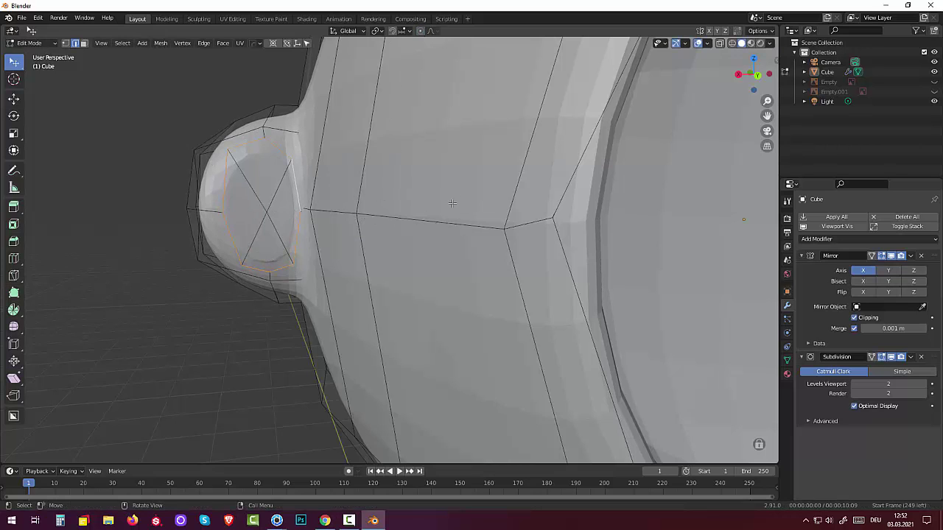
key("s")
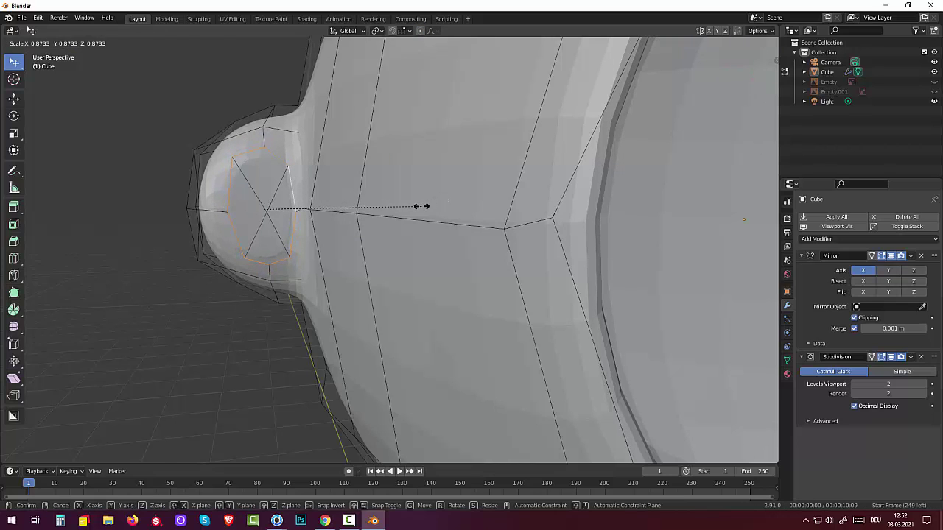
left_click(421, 206)
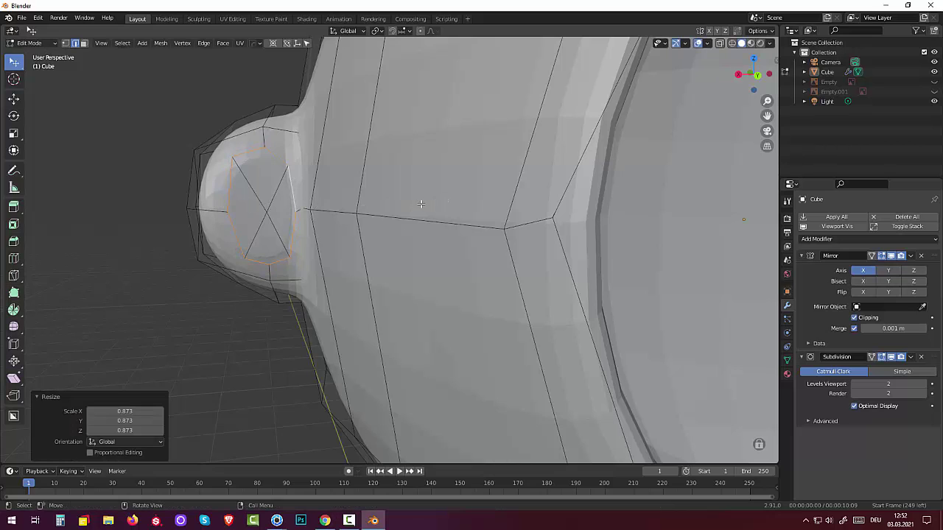
key("s")
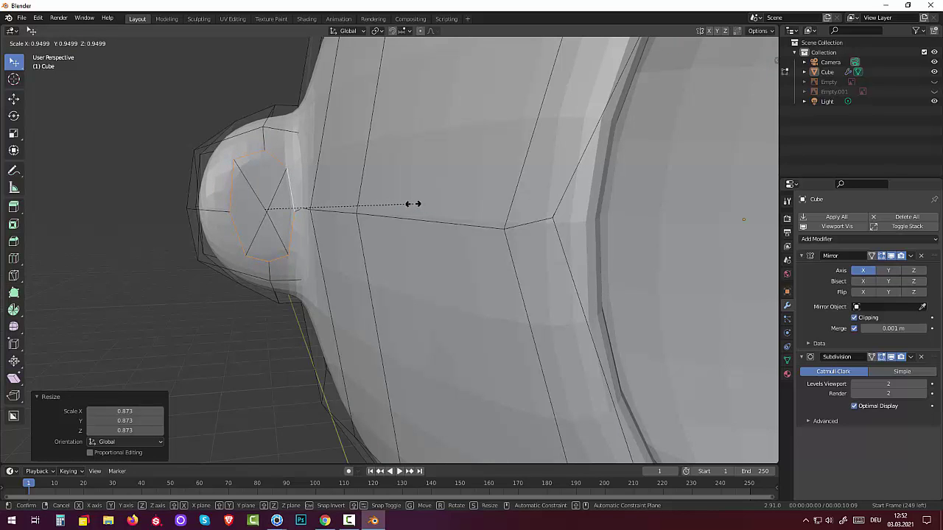
left_click(412, 204)
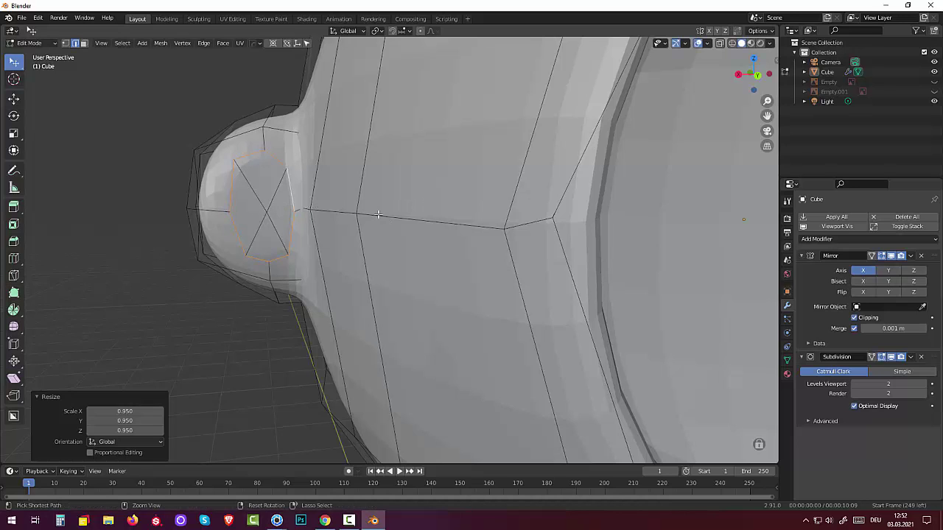
Bevel the inner ear loop 0.0288 m with 3 segments.
key("ctrl+b")
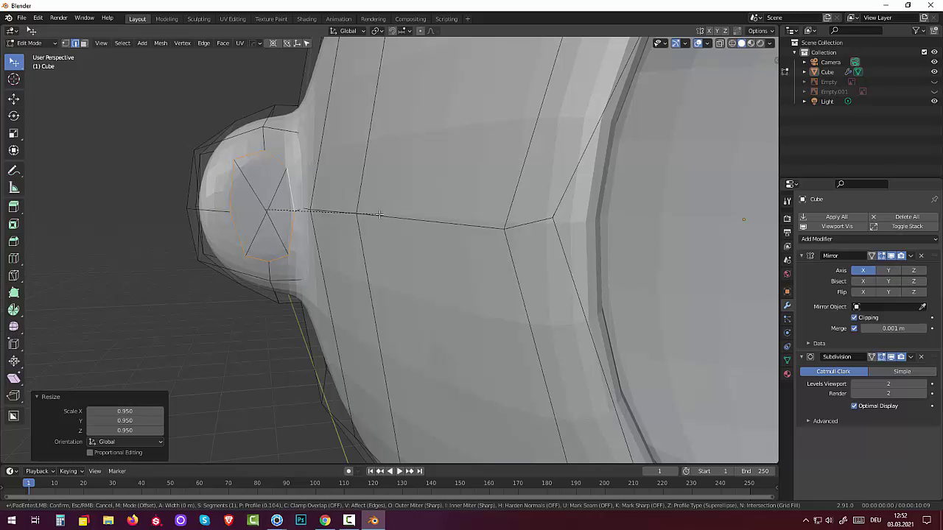
scroll(394, 201, "up", 2)
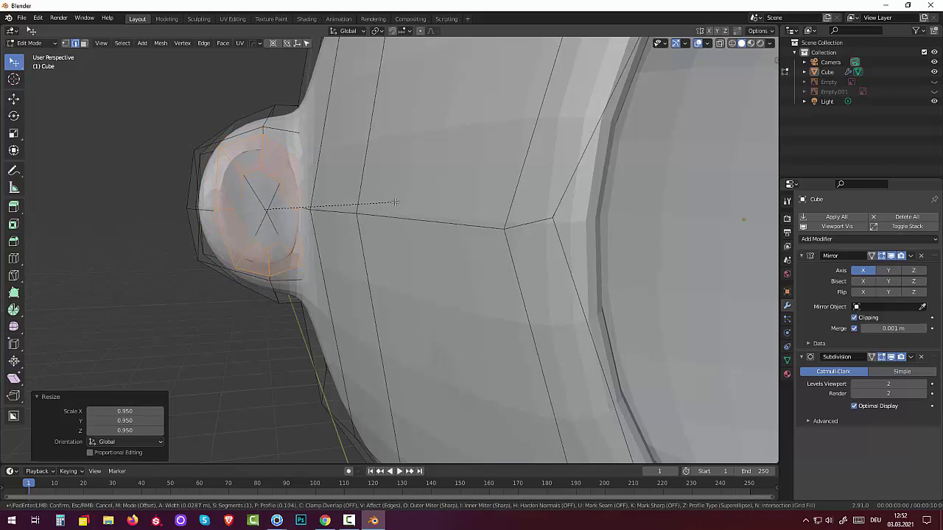
scroll(394, 201, "up", 1)
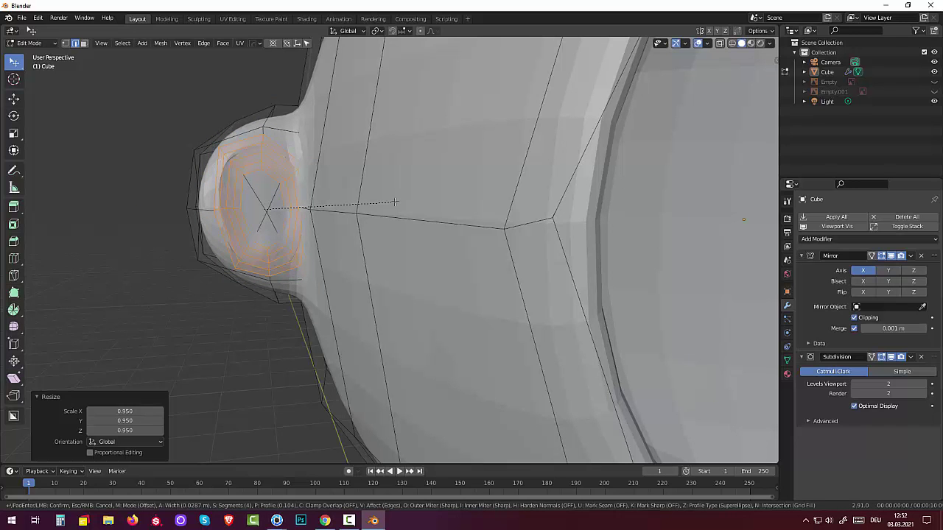
scroll(394, 201, "down", 1)
left_click(395, 202)
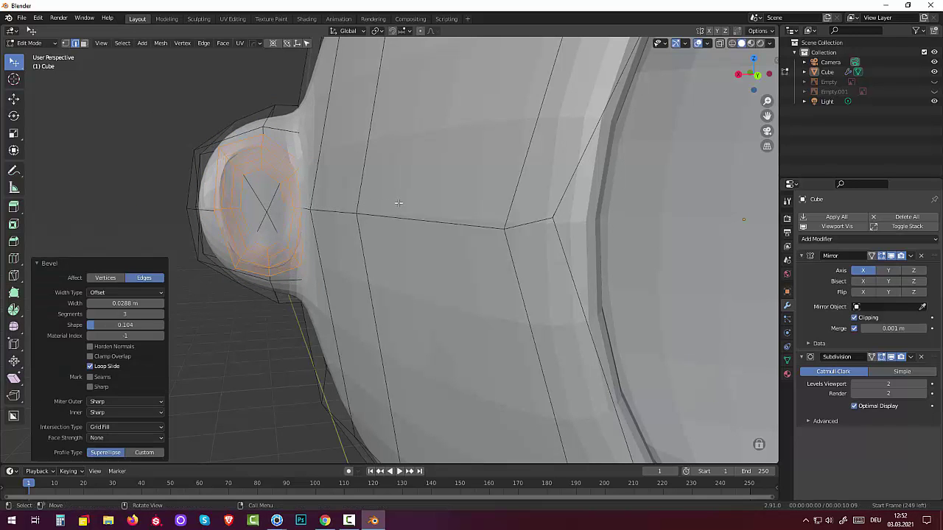
left_click(398, 206)
middle_click_drag(398, 206, 416, 244)
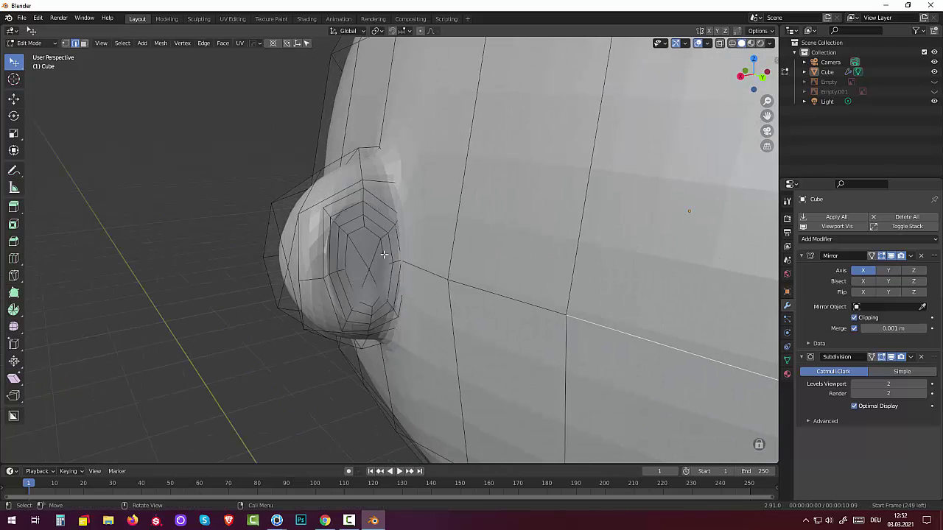
With proportional editing on, push the cavity's centre vertex in by 0.024, -0.036, 0.016 m.
left_click(369, 263)
left_click(66, 44)
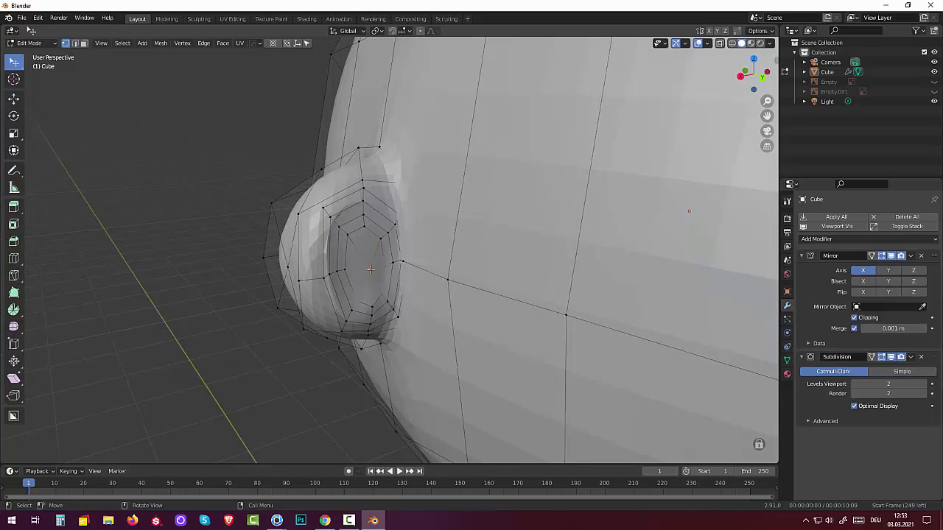
left_click(420, 30)
mouse_move(449, 179)
middle_mouse_down()
mouse_move(483, 193)
mouse_move(478, 203)
middle_mouse_up()
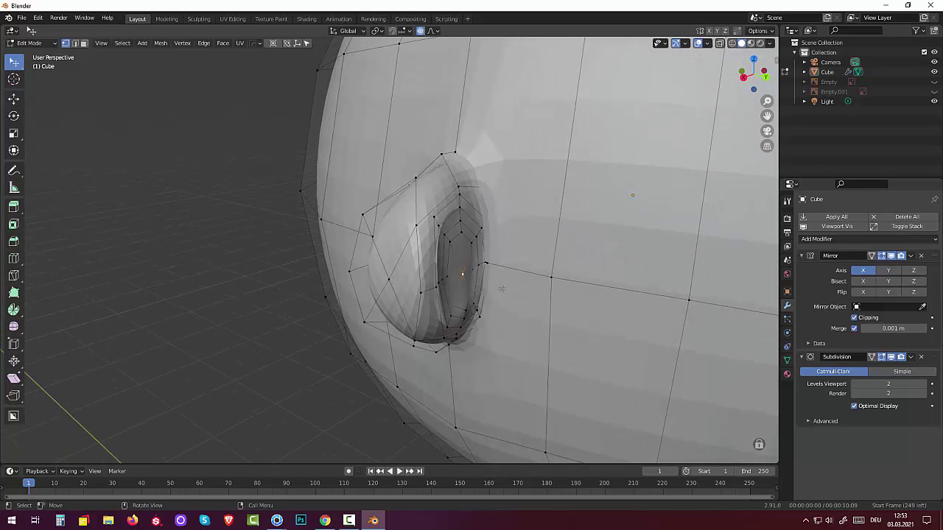
key("g")
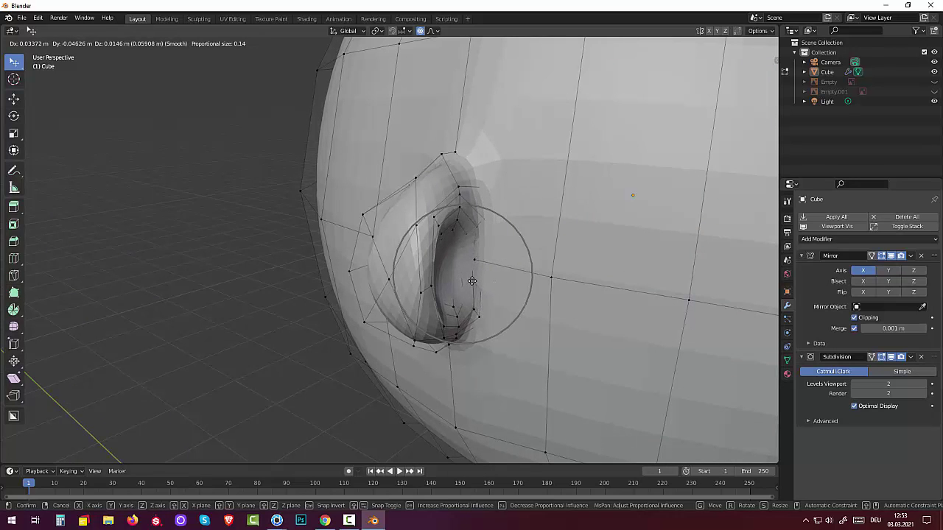
left_click(476, 280)
Orbit and zoom out to a nearly frontal view of the whole head.
middle_click_drag(477, 281, 465, 275)
middle_click_drag(468, 276, 461, 291)
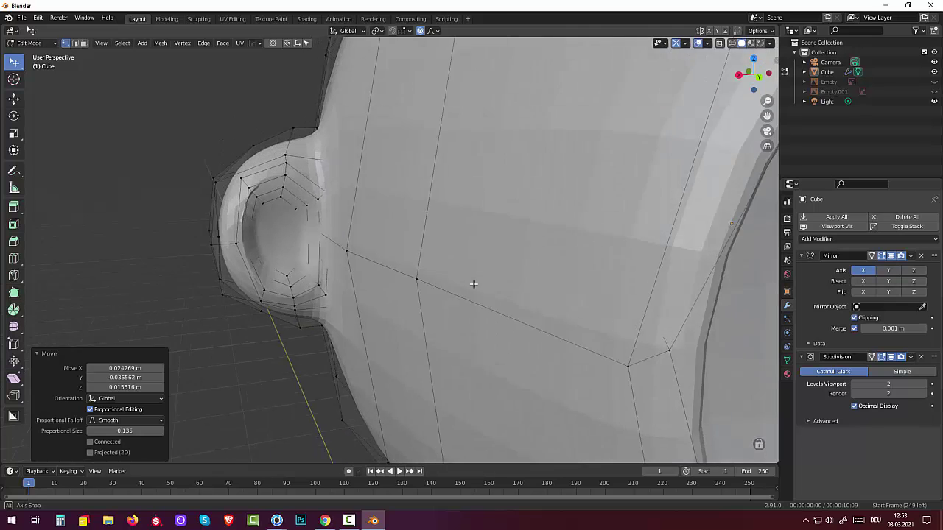
scroll(332, 278, "up", 3)
middle_click_drag(240, 250, 239, 234)
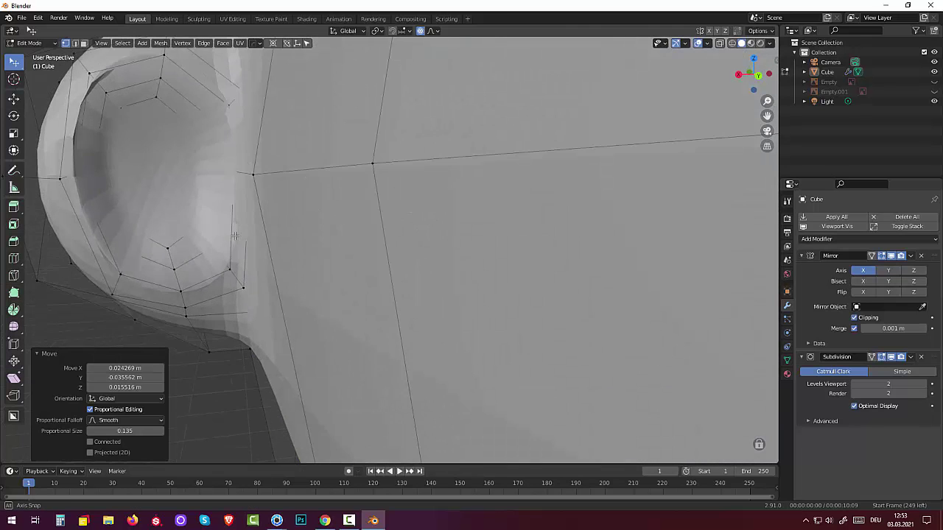
scroll(240, 234, "down", 1)
scroll(240, 249, "down", 2)
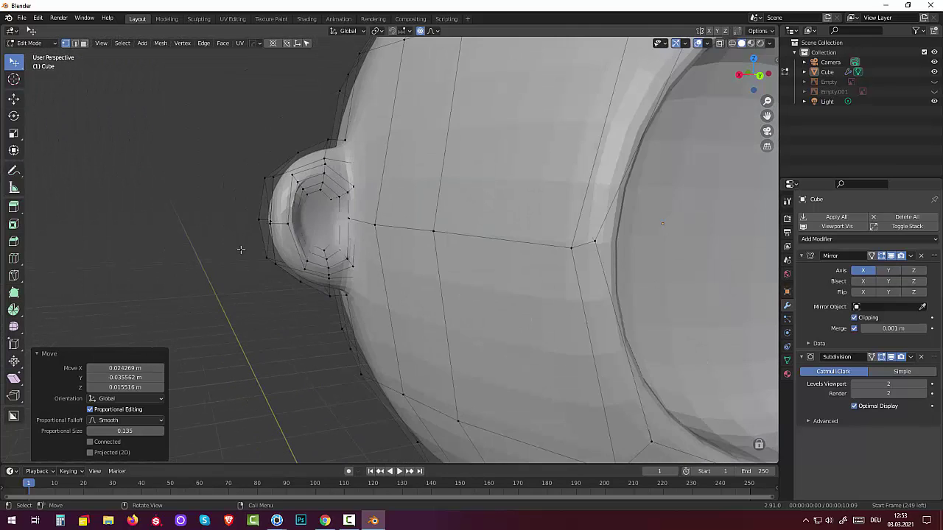
scroll(288, 288, "down", 2)
scroll(322, 301, "down", 1)
middle_click_drag(322, 302, 456, 315)
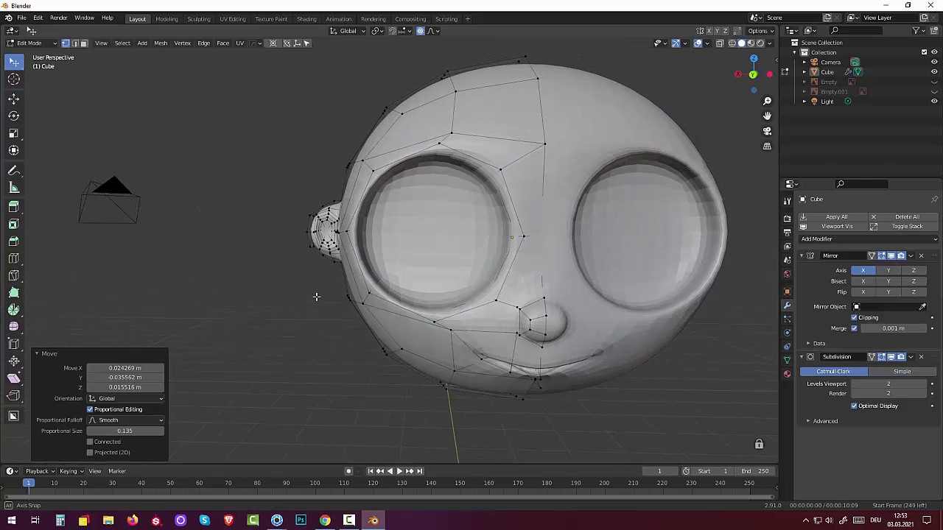
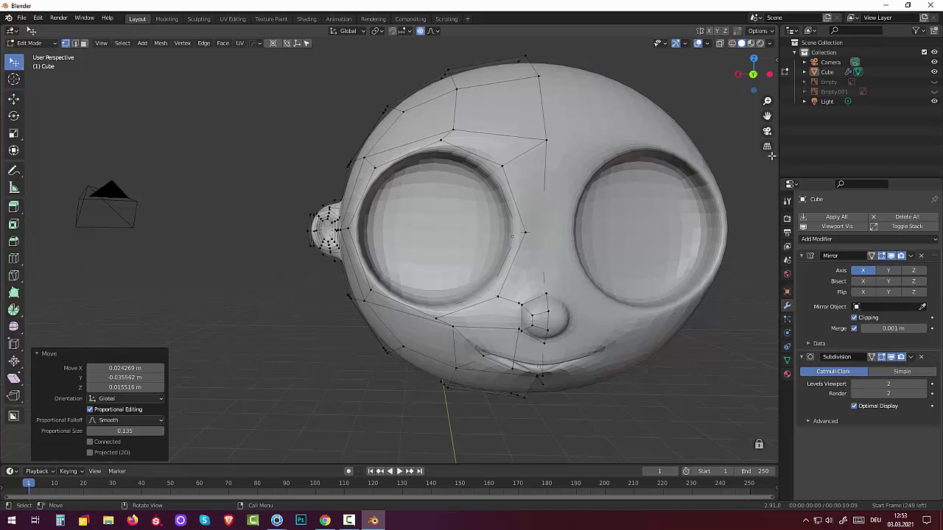
Unhide the cartoon reference Empty and switch to Front Orthographic view.
left_click(934, 82)
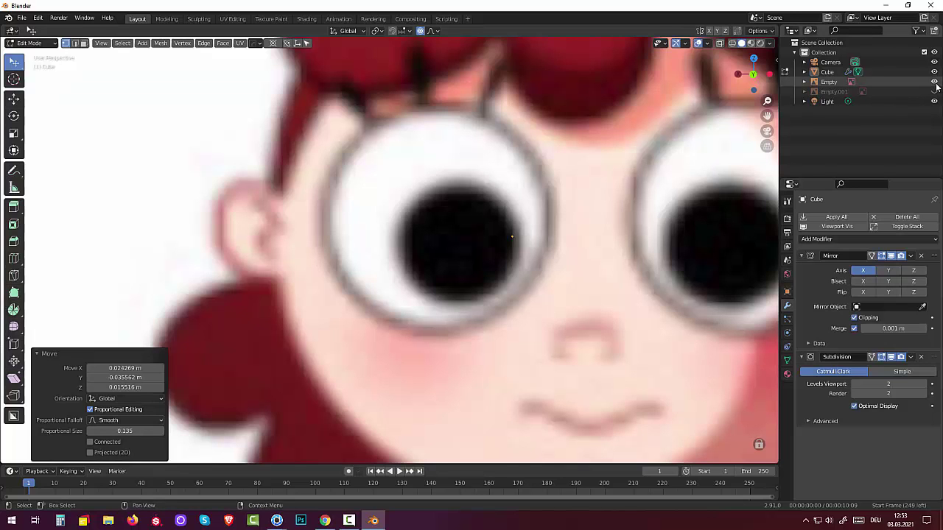
key("KP_1")
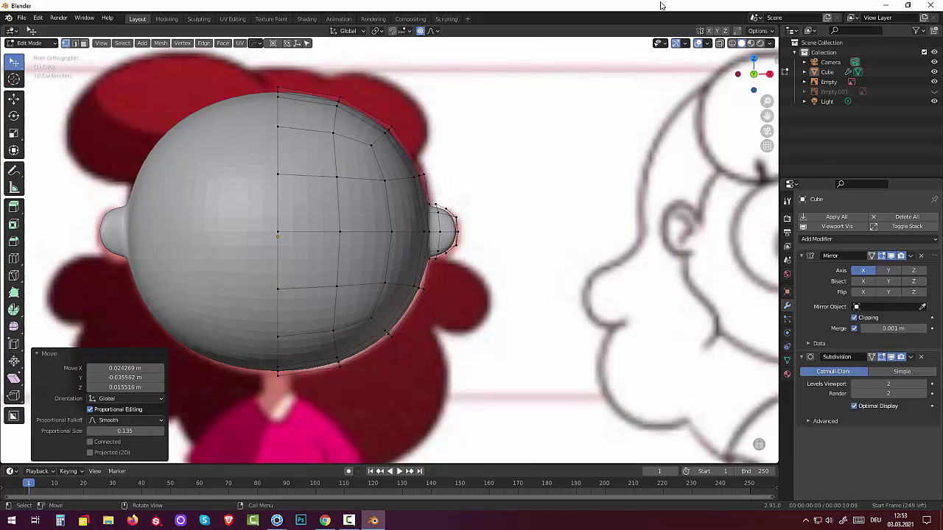
With X-ray and face select on, circle-select the ear and scale it slightly larger.
left_click(720, 43)
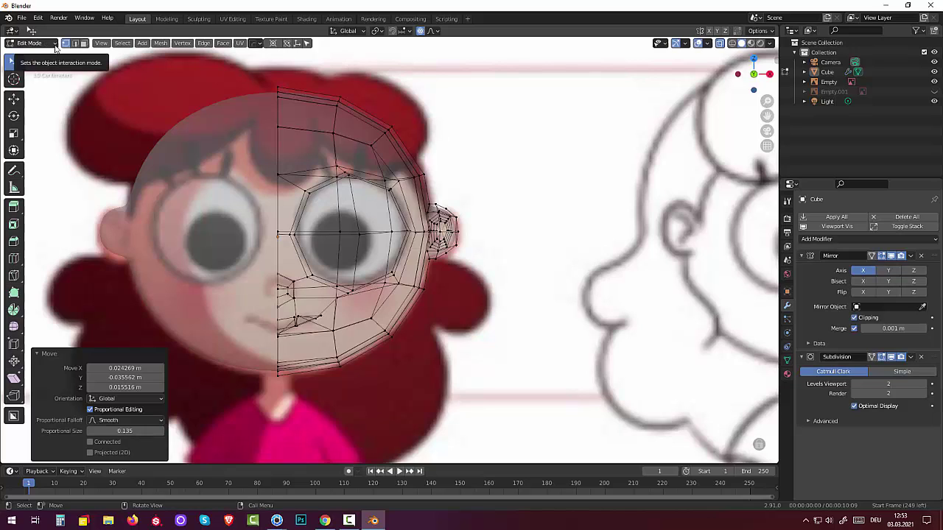
left_click(85, 44)
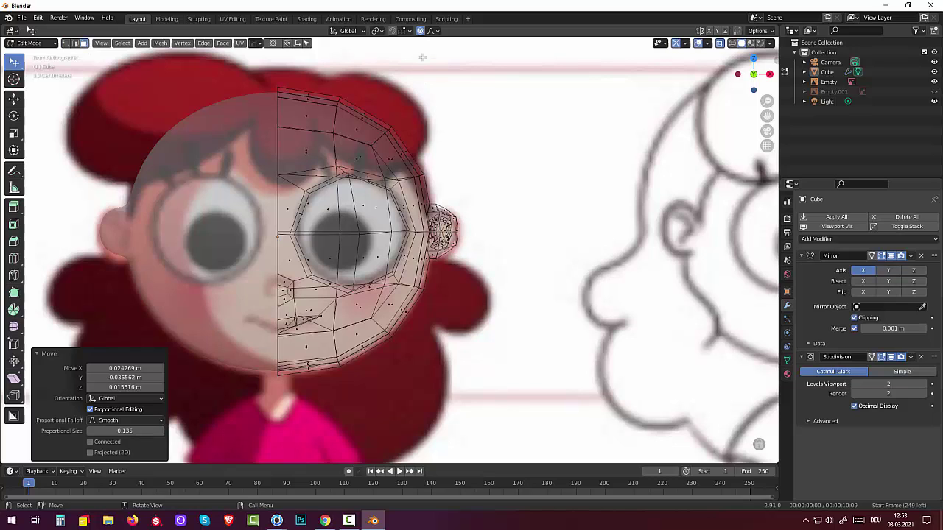
left_click(17, 65)
left_click(36, 104)
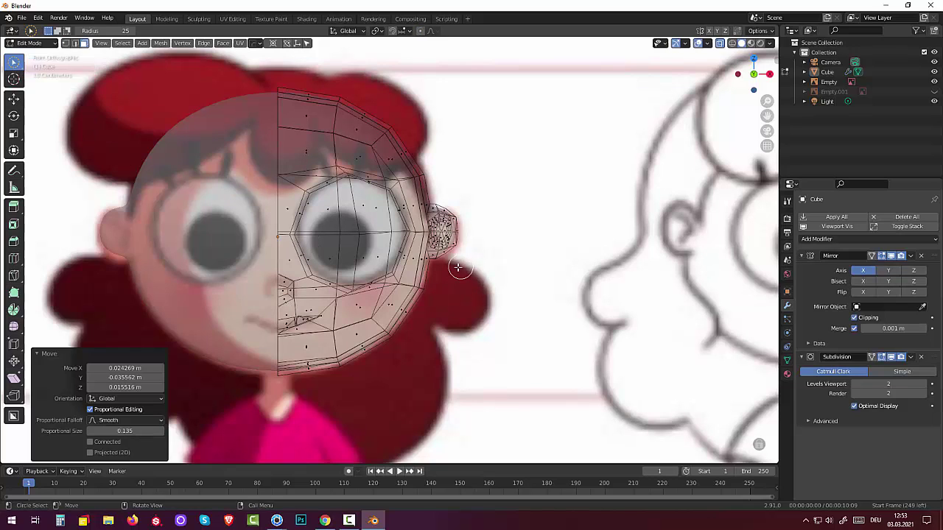
mouse_move(449, 251)
left_mouse_down()
mouse_move(443, 218)
mouse_move(500, 225)
left_mouse_up()
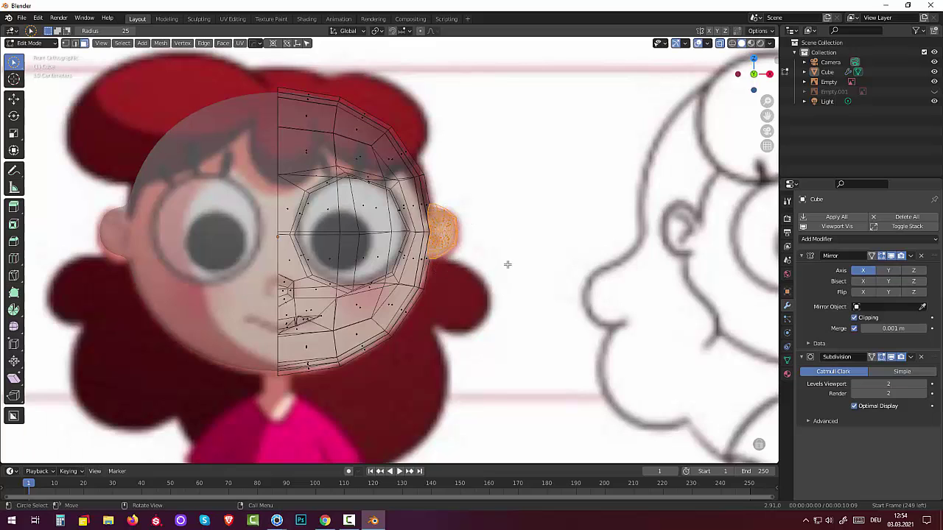
key("s")
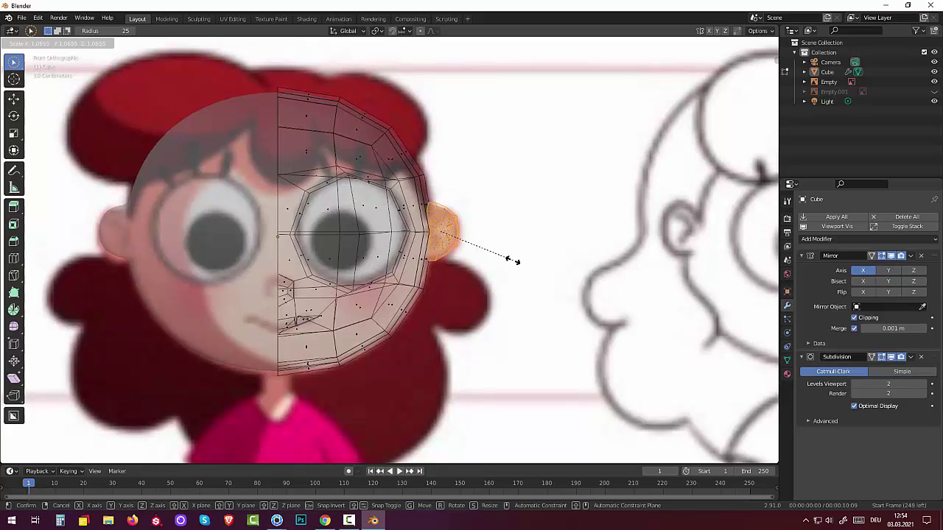
left_click(514, 259)
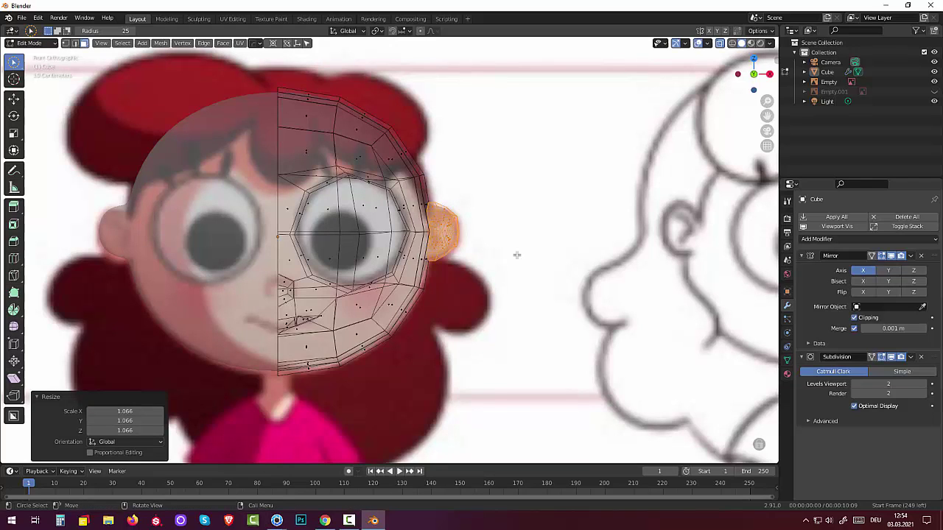
Reselect the ear, stretch it vertically by 1.039, then deselect it.
key("alt+a")
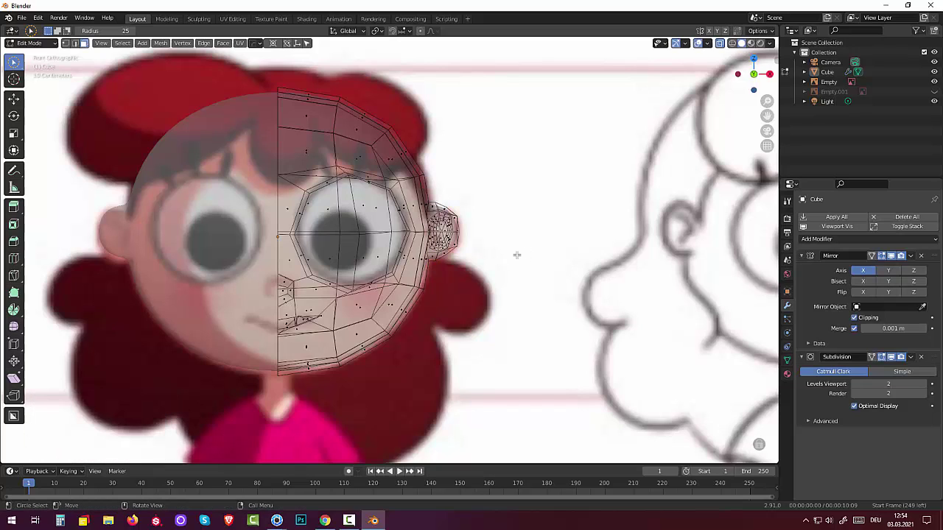
key("l")
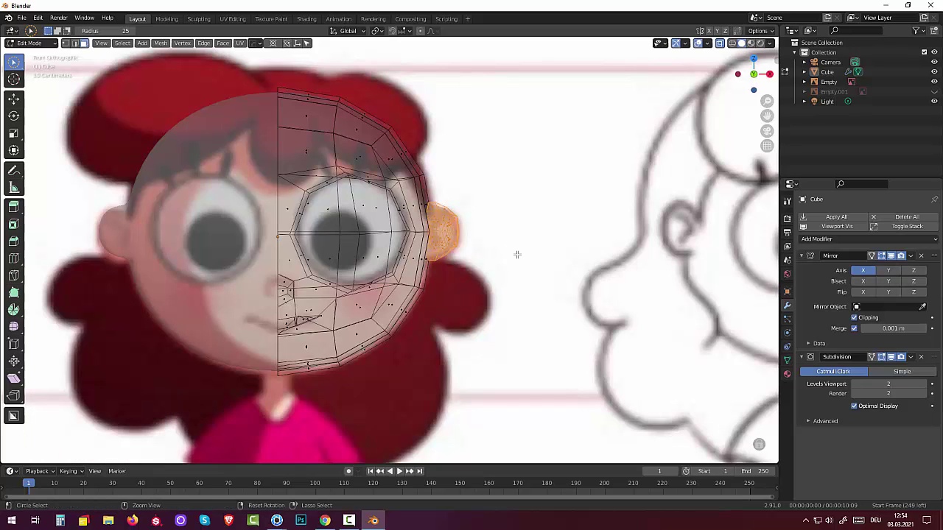
key("s")
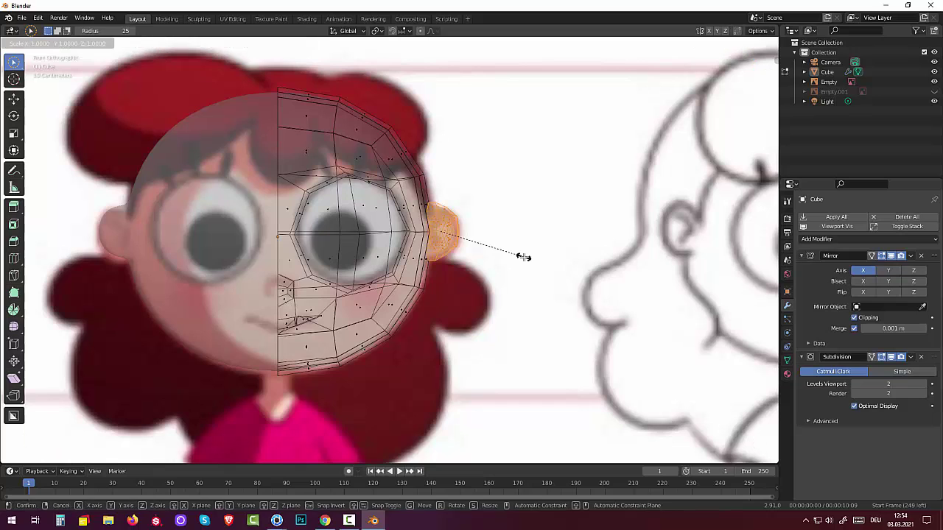
key("z")
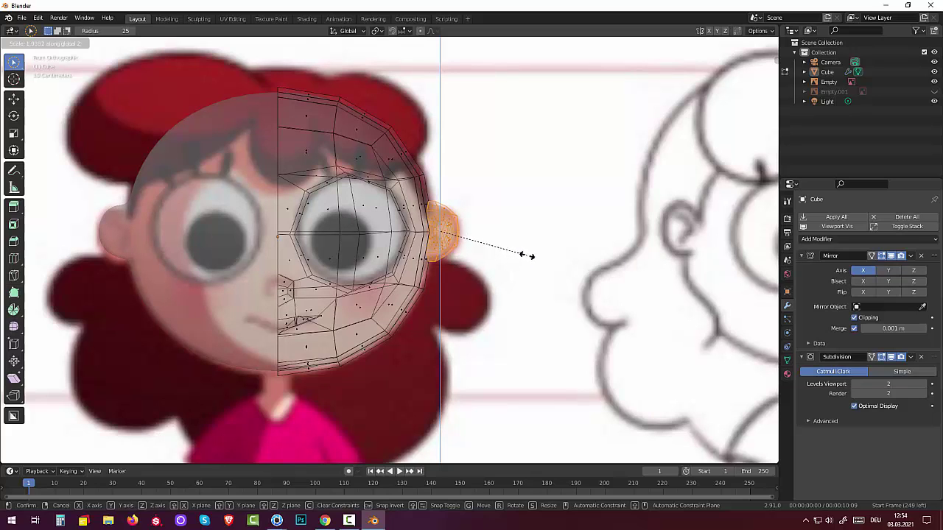
left_click(527, 255)
key("g")
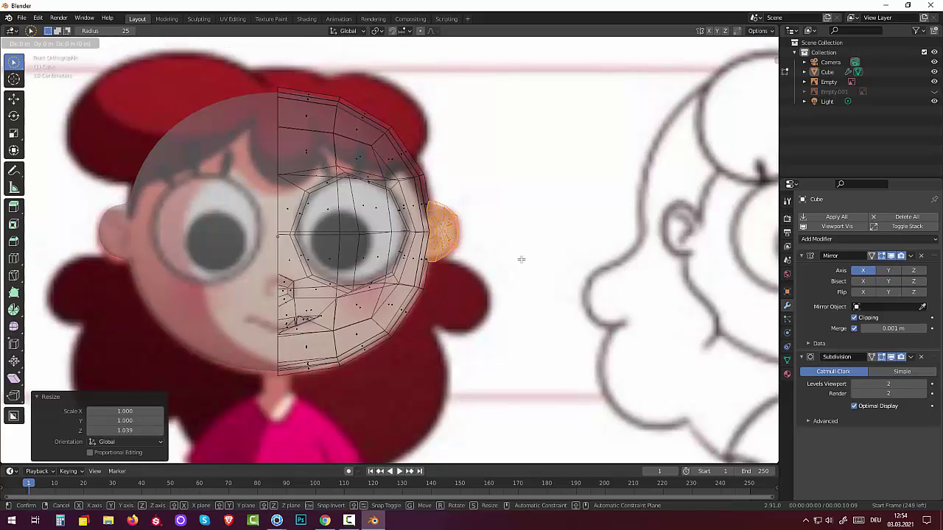
key("z")
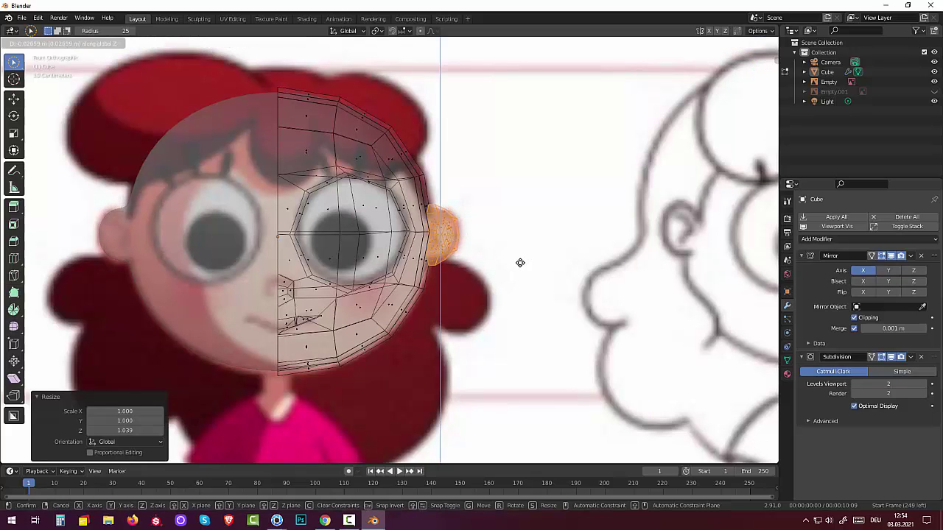
right_click(520, 263)
left_click(509, 325)
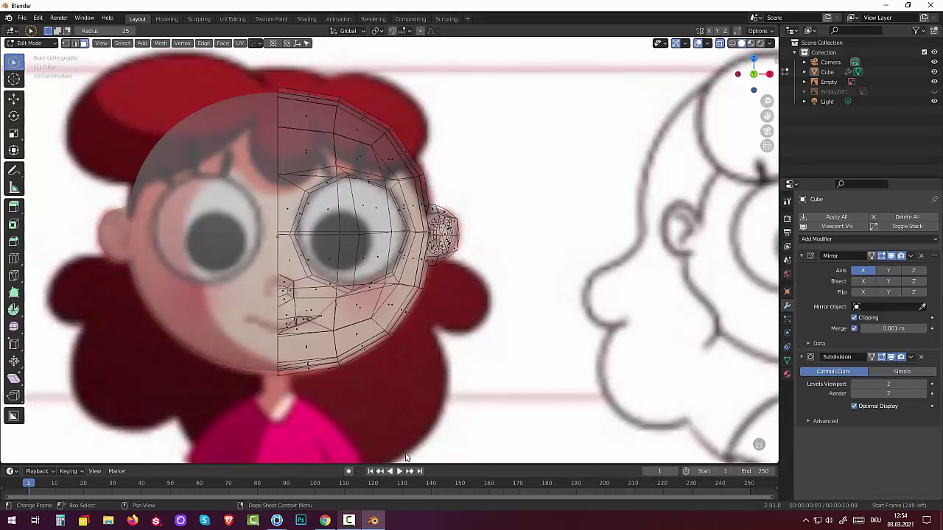
Hide both reference images, Empty and Empty.001, and turn off X-ray.
left_click(934, 93)
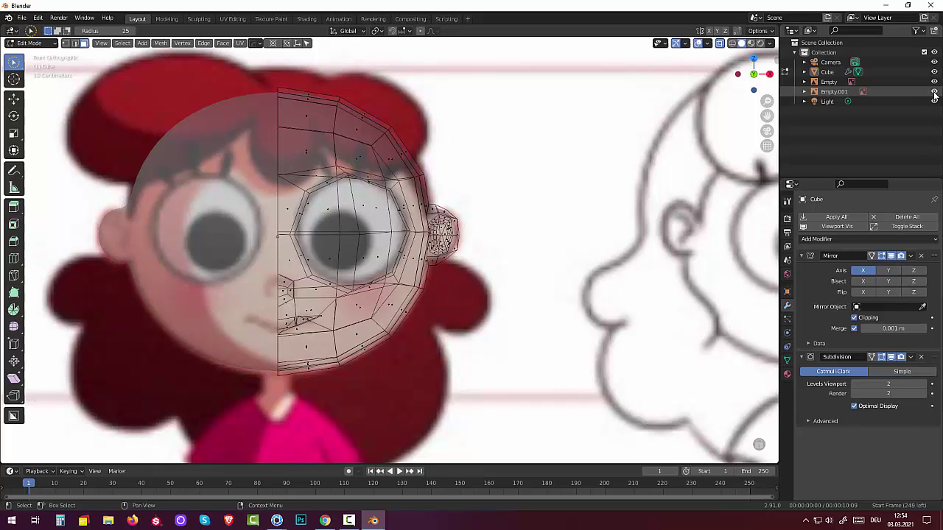
left_click_drag(934, 82, 934, 92)
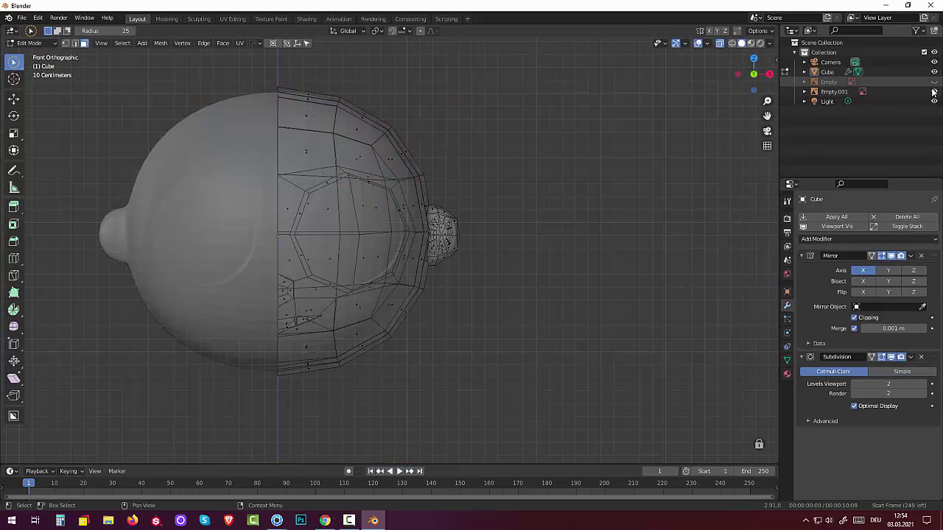
left_click(720, 43)
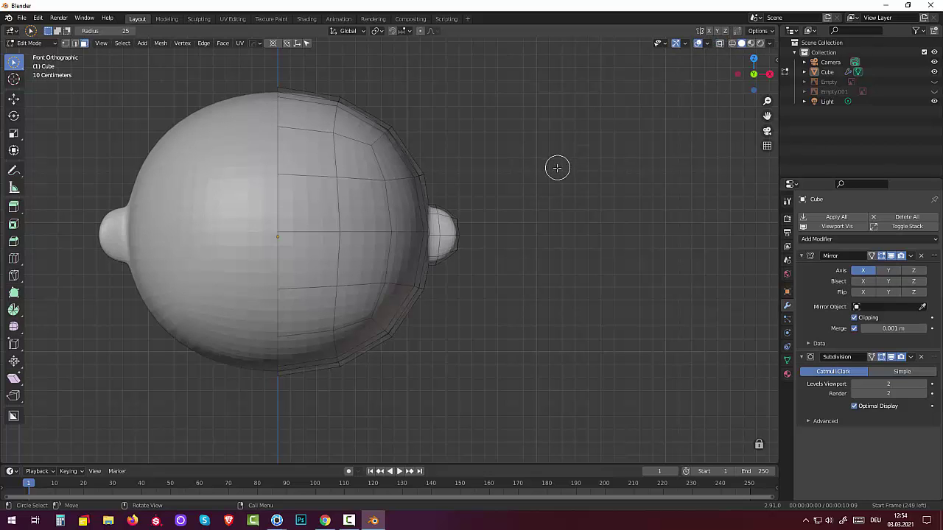
View the head from the back, shifted left, and bring up the Add mesh menu.
key("ctrl+KP_1")
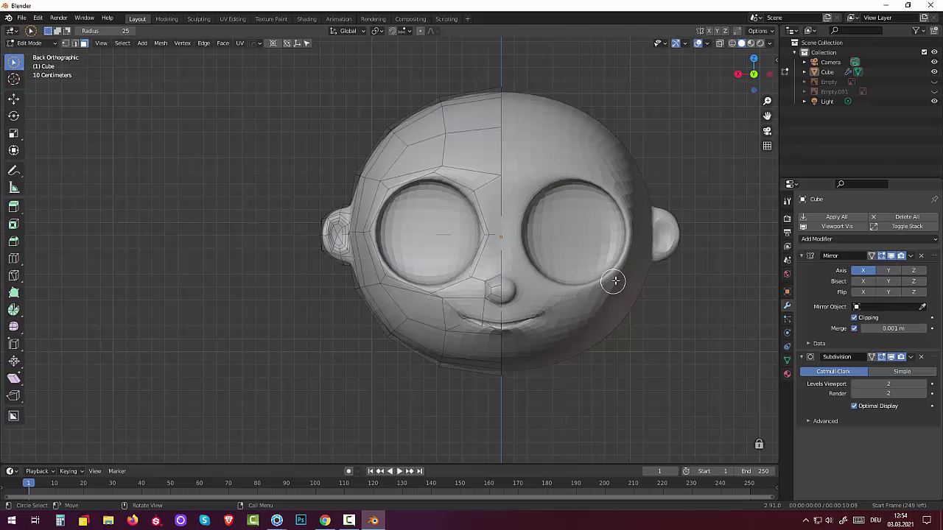
middle_click_drag(652, 267, 520, 256, "shift")
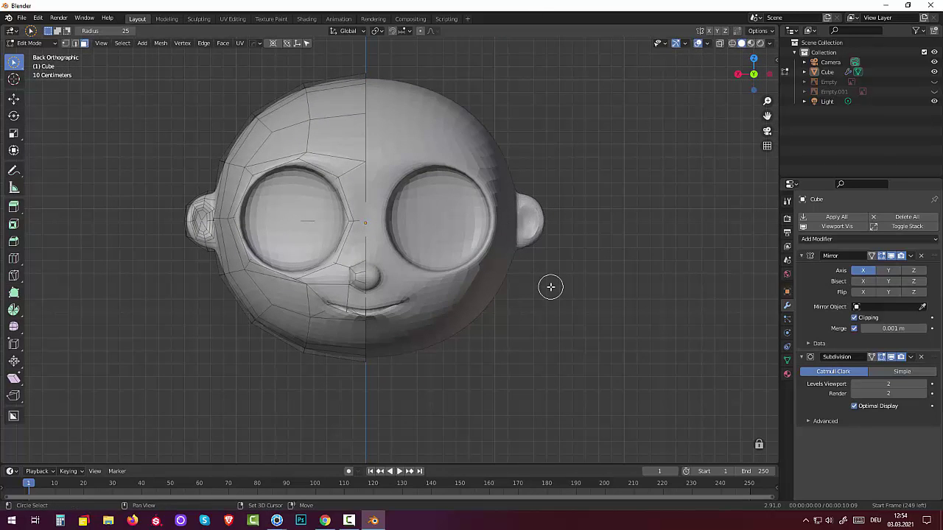
key("shift+a")
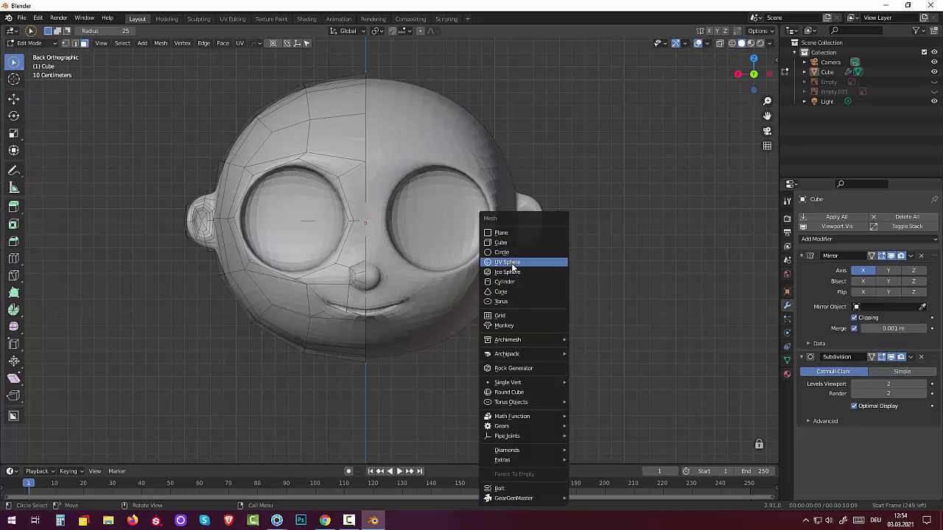
Add a UV sphere for the eyeball and orbit to see the head sideways.
left_click(512, 263)
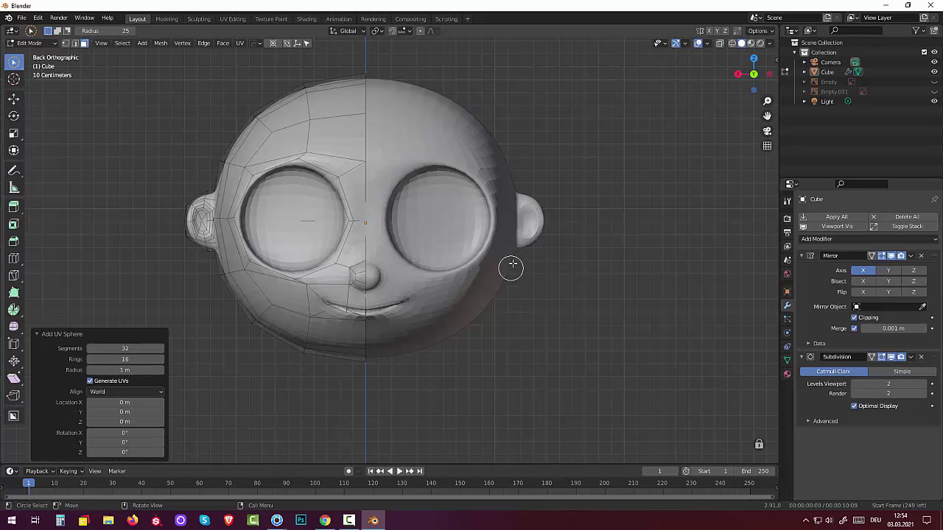
mouse_move(511, 266)
middle_mouse_down()
mouse_move(511, 234)
mouse_move(522, 274)
middle_mouse_up()
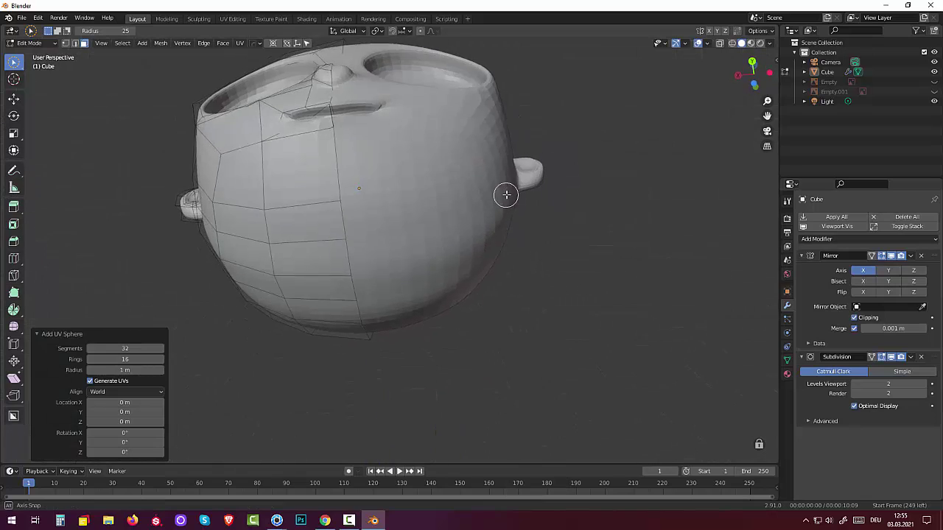
scroll(523, 274, "down", 1)
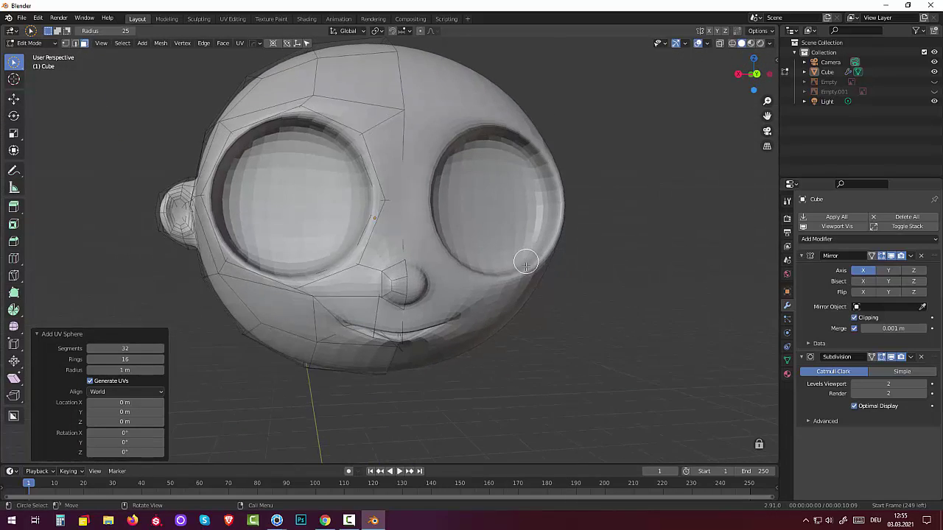
scroll(522, 276, "down", 3)
scroll(513, 278, "down", 4)
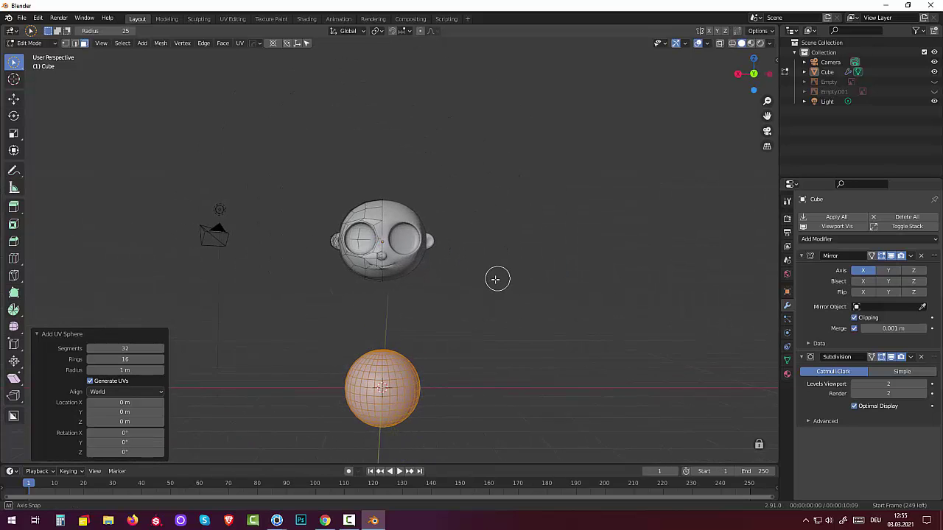
middle_click_drag(502, 278, 484, 297)
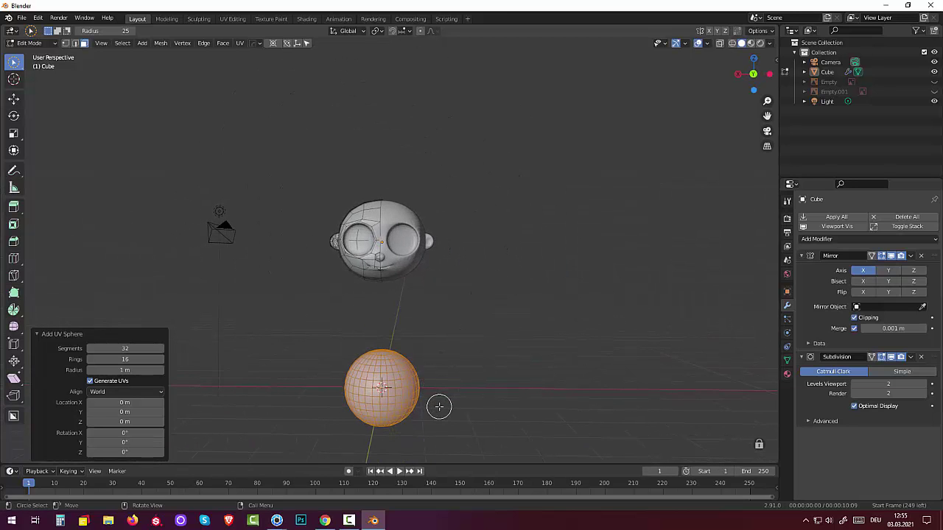
middle_click_drag(438, 406, 337, 406)
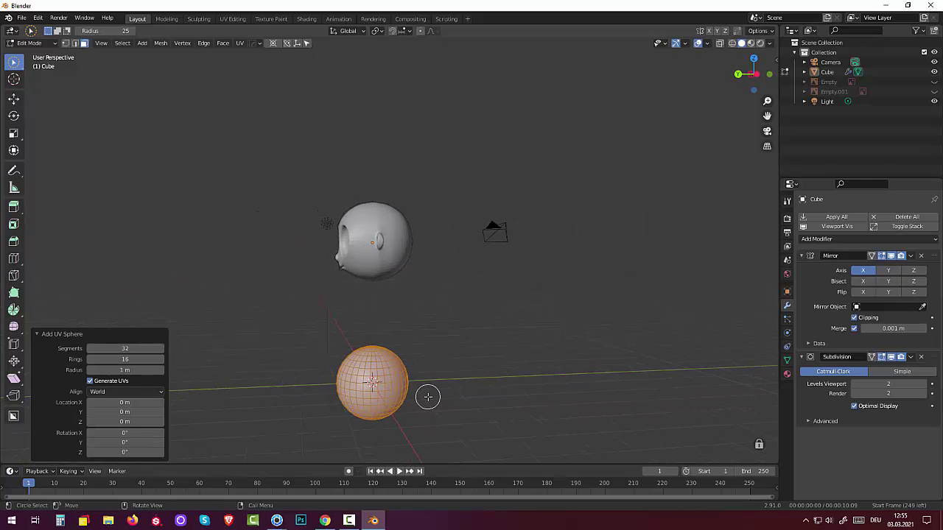
Rotate the sphere 90° around X and raise it 3.933 m into the head.
type("r")
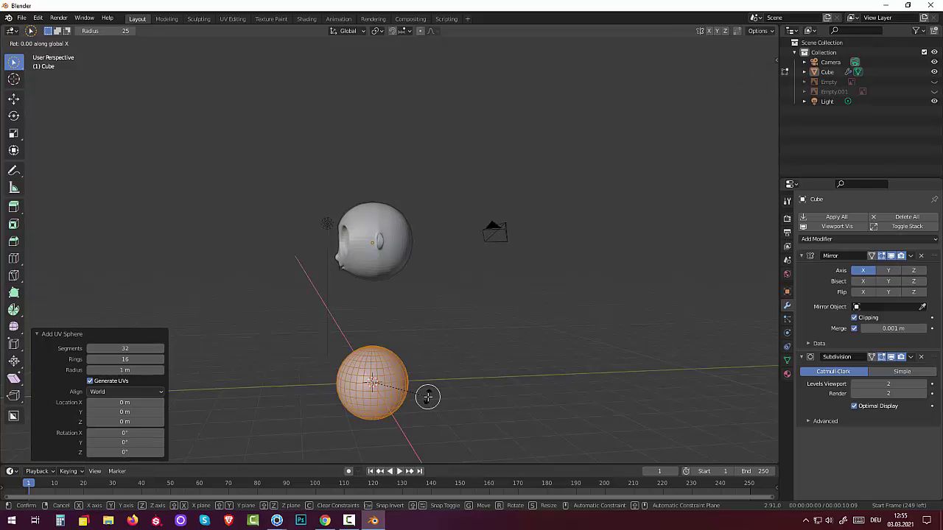
type("x90")
key("Return")
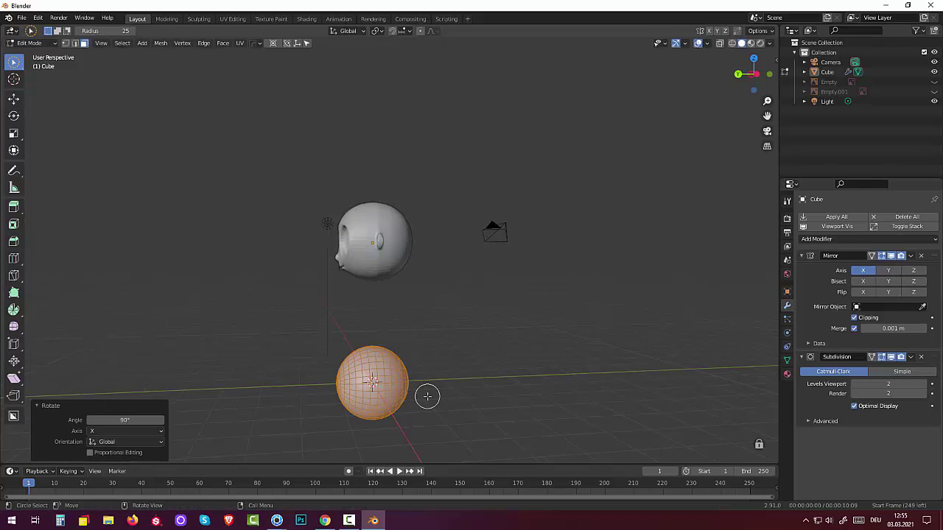
key("KP_3")
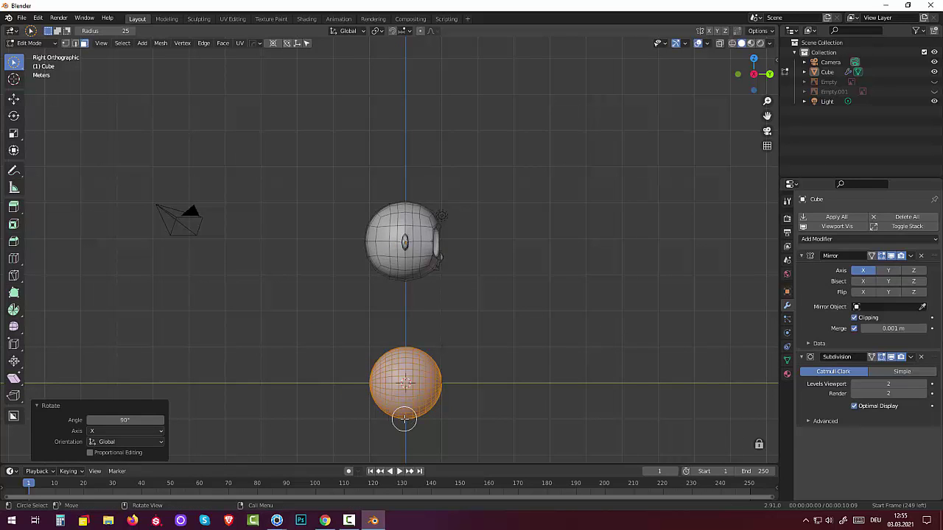
key("g")
key("z")
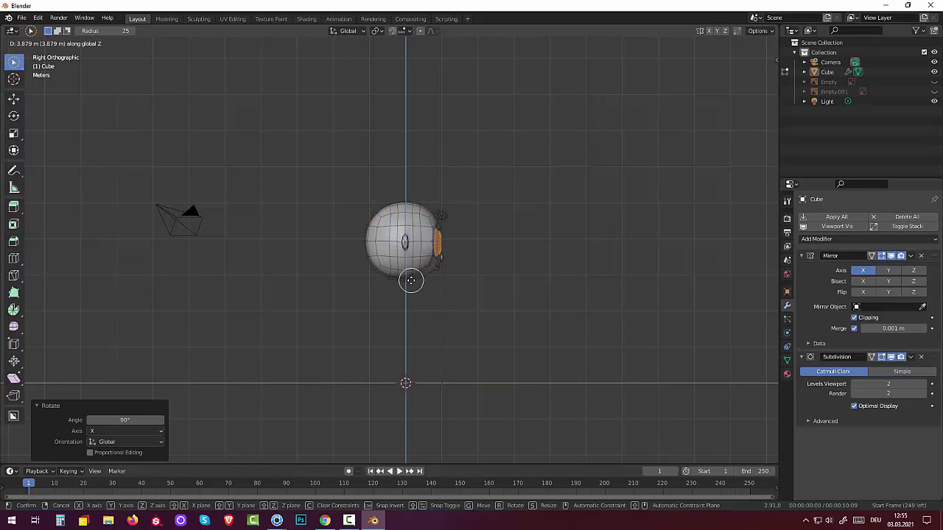
left_click(412, 277)
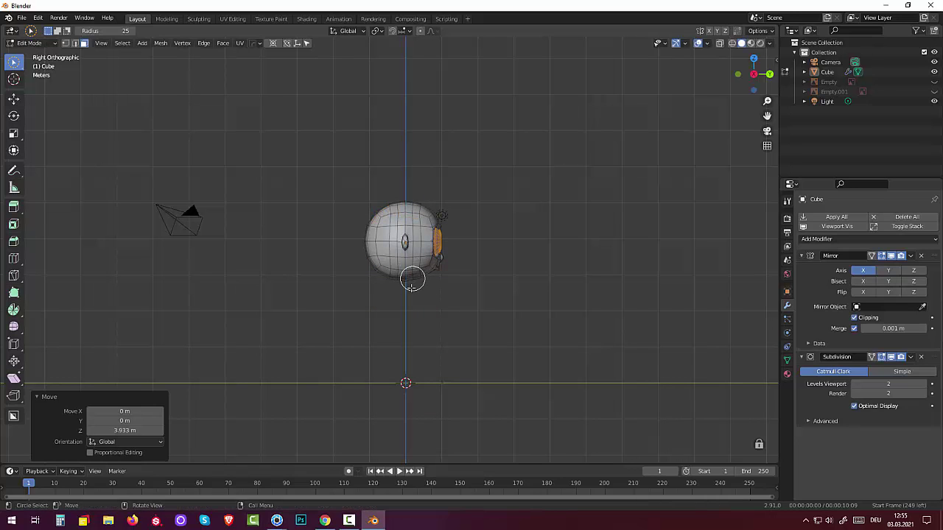
mouse_move(412, 277)
middle_mouse_down()
mouse_move(446, 315)
mouse_move(393, 301)
middle_mouse_up()
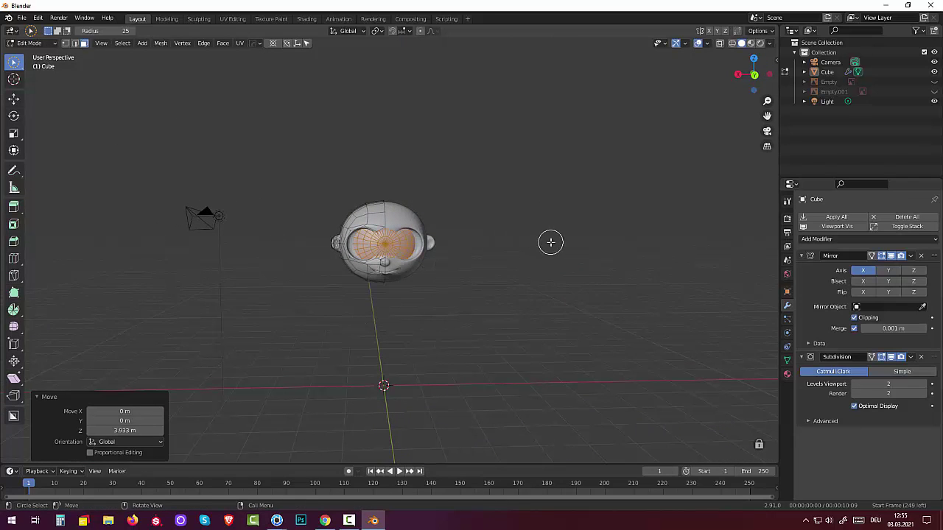
Shrink the eyeball sphere to 0.78, then with X-ray on, further to 0.406.
key("s")
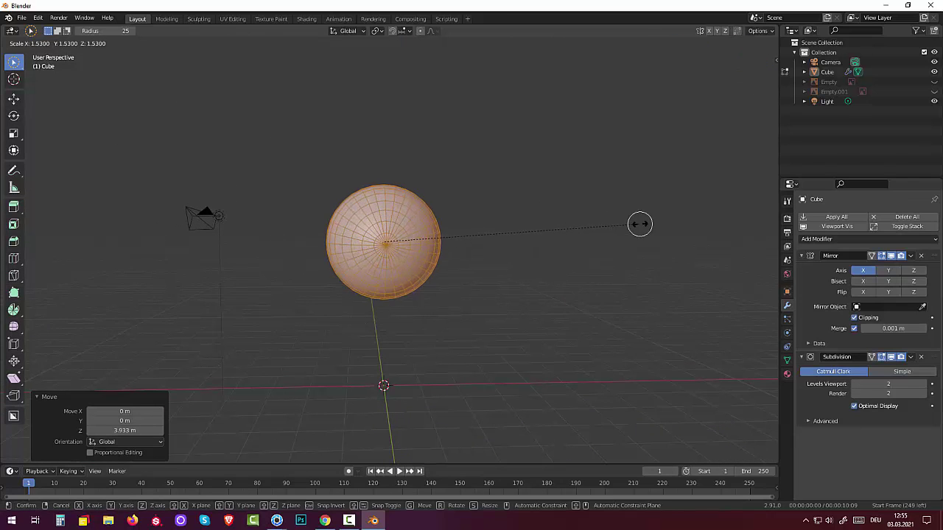
left_click(514, 237)
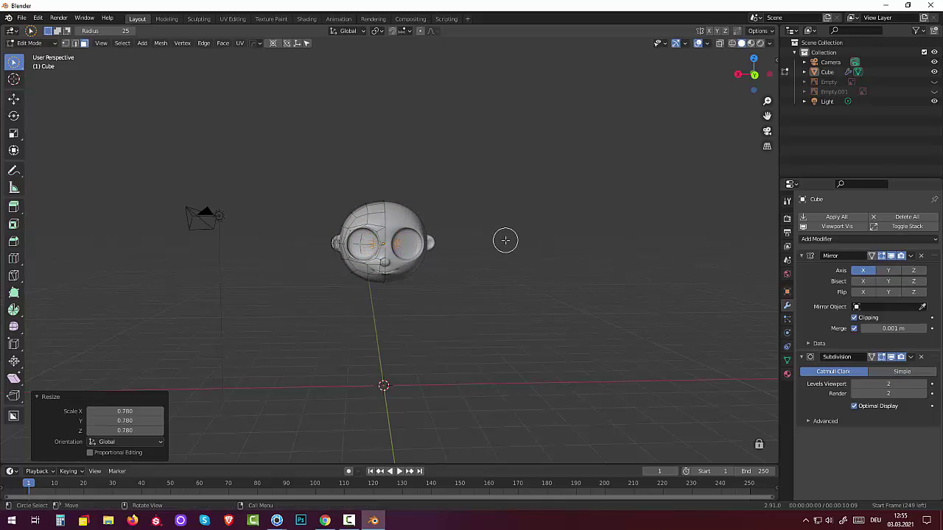
key("KP_3")
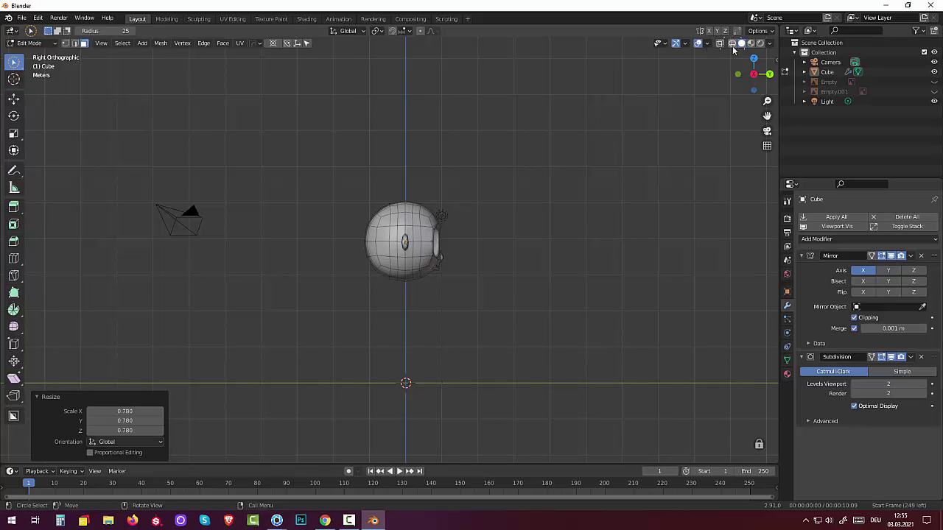
left_click(732, 46)
scroll(542, 255, "up", 1)
scroll(537, 250, "up", 4)
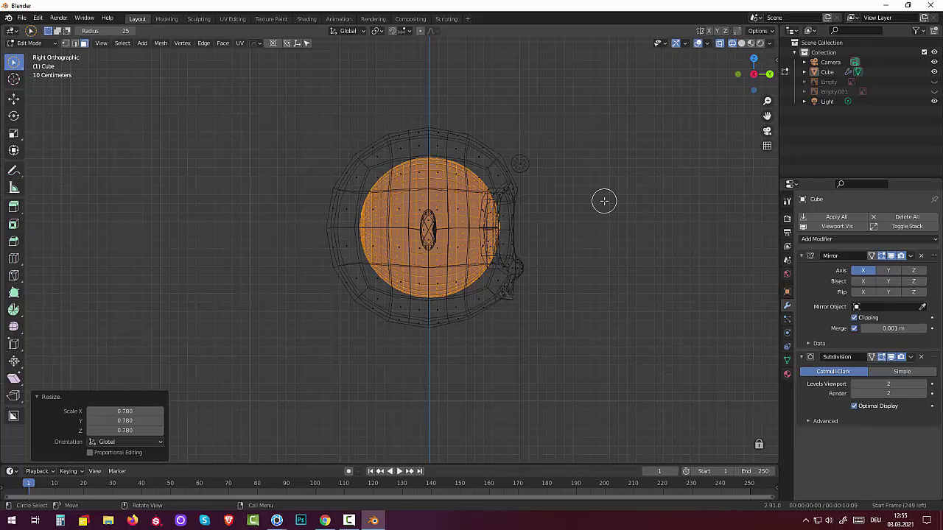
key("s")
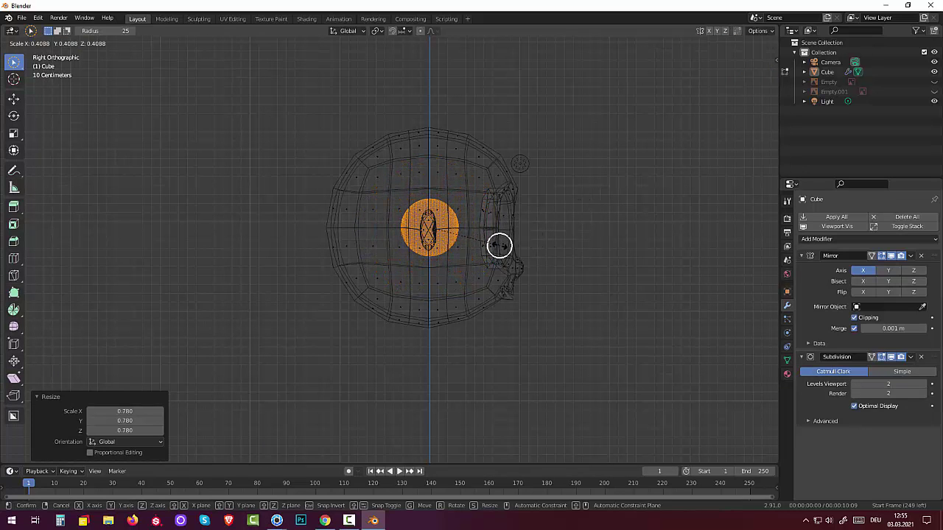
left_click(498, 245)
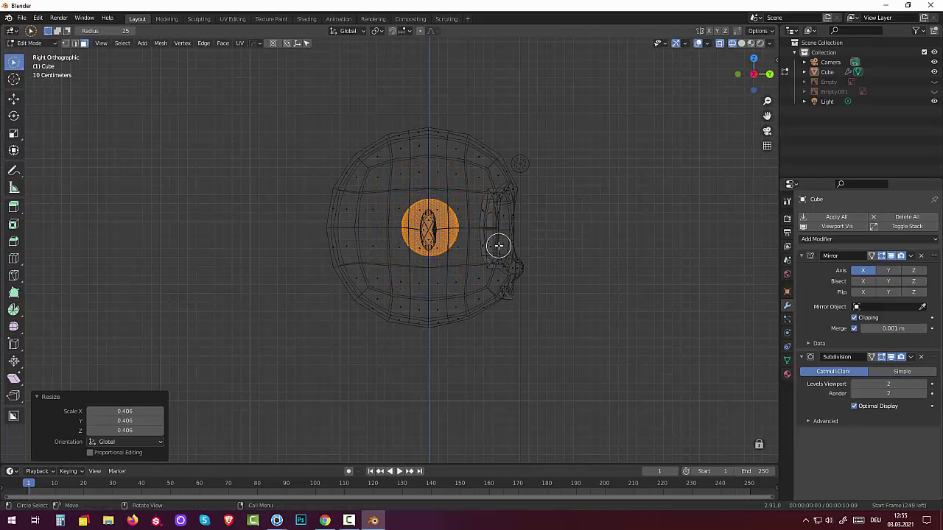
Keep the eyeball centred, deselect it, return to Object Mode and select the head.
key("KP_1")
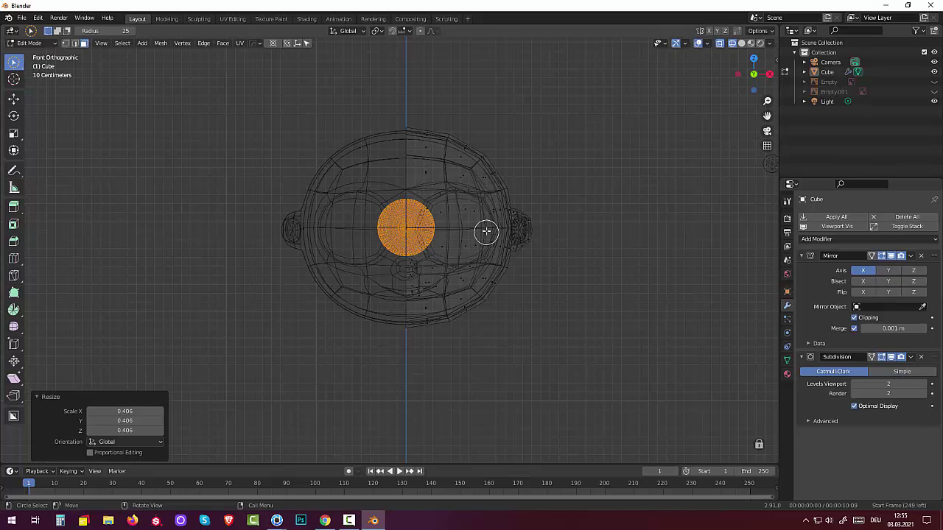
key("g")
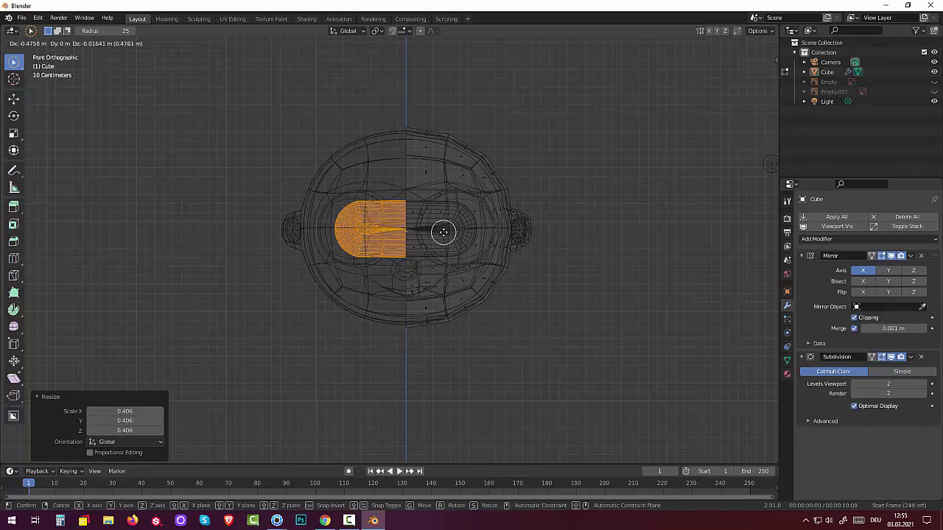
key("Escape")
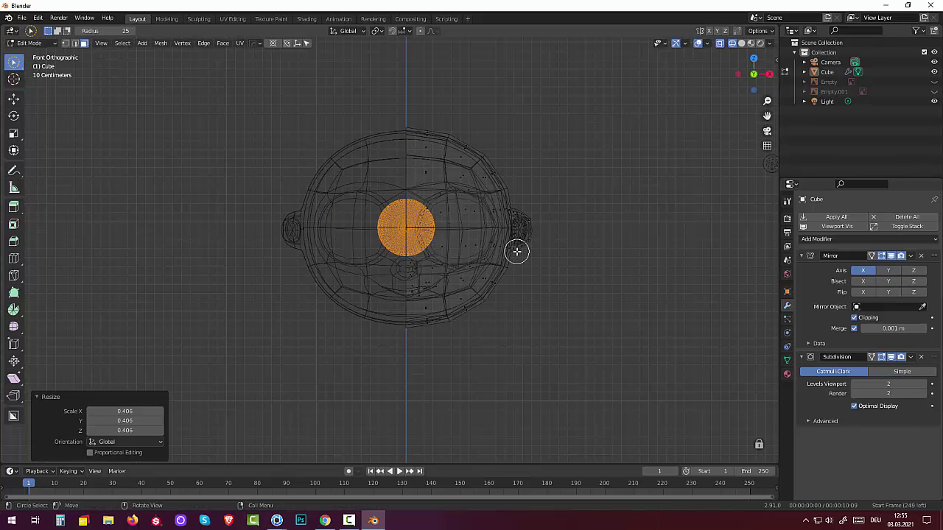
key("alt+a")
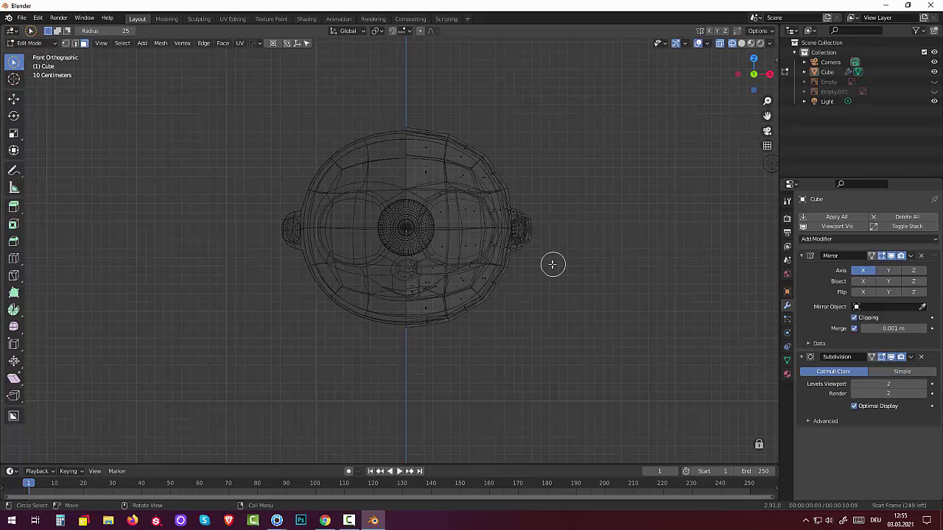
left_click(30, 44)
left_click(33, 50)
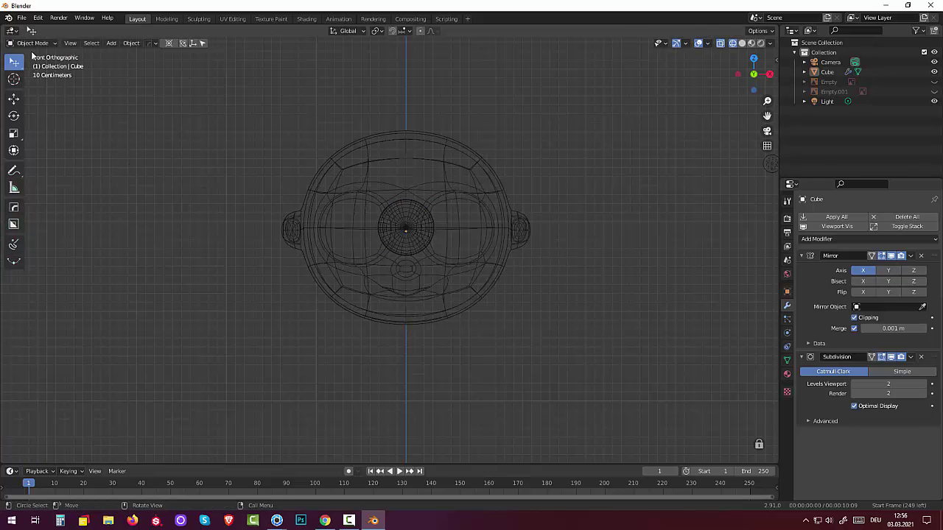
left_click(424, 238)
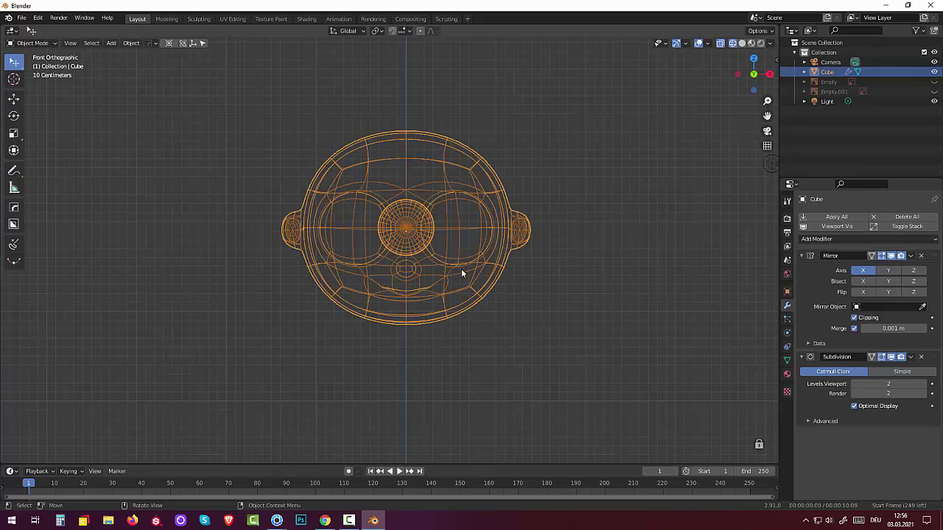
Remove the left half of the head mesh and hide the Empty front reference image.
key("ctrl")
key("ctrl+KP_Add")
key("ctrl+KP_Add")
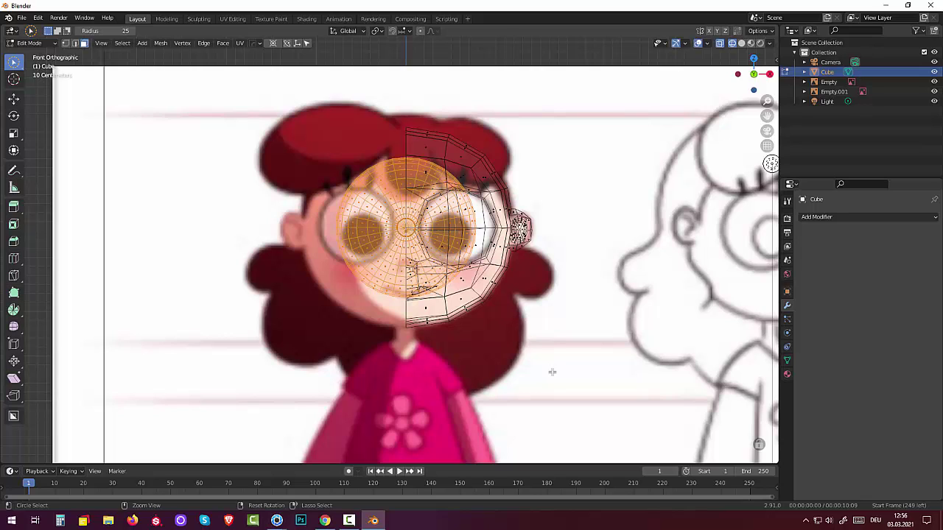
key("ctrl+KP_Add")
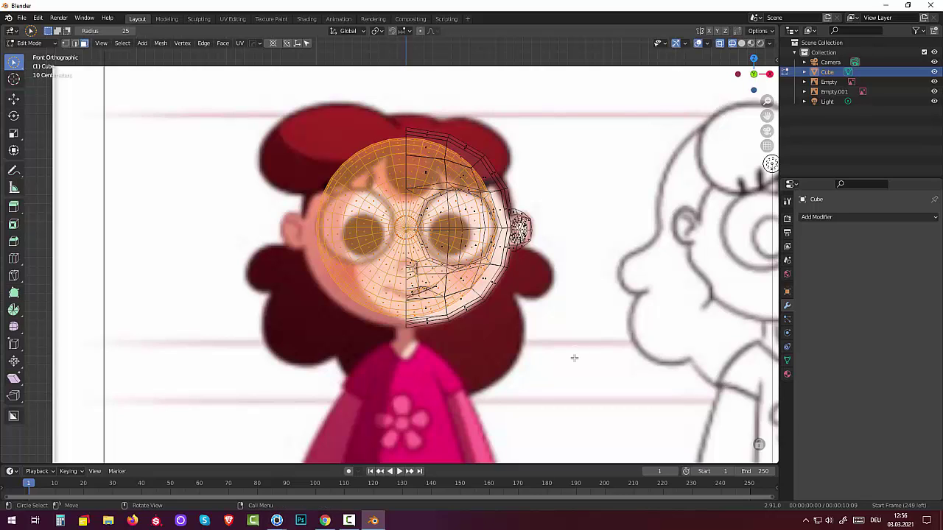
key("alt+a")
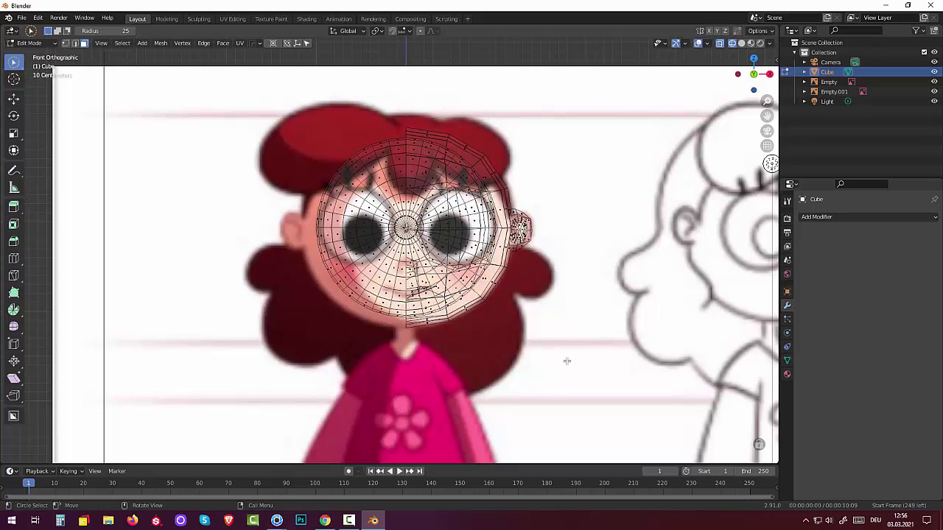
key("ctrl+z")
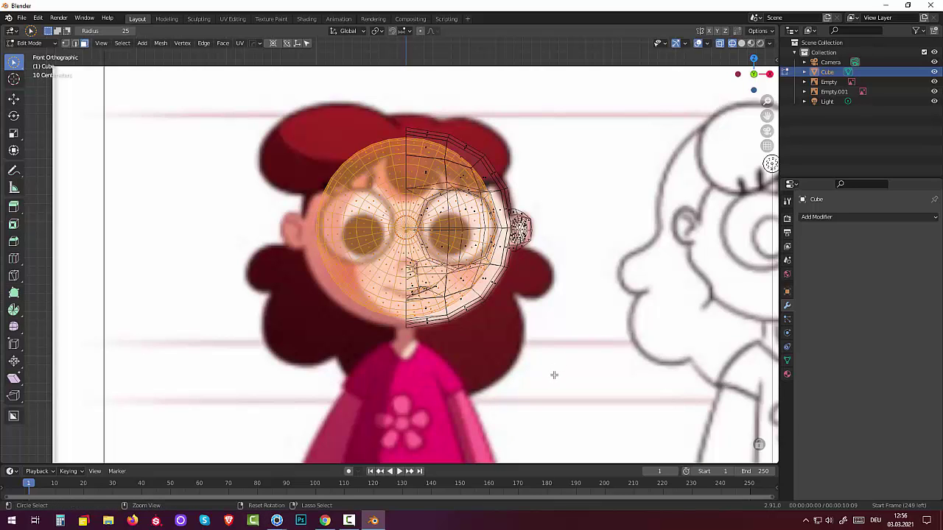
key("ctrl+z")
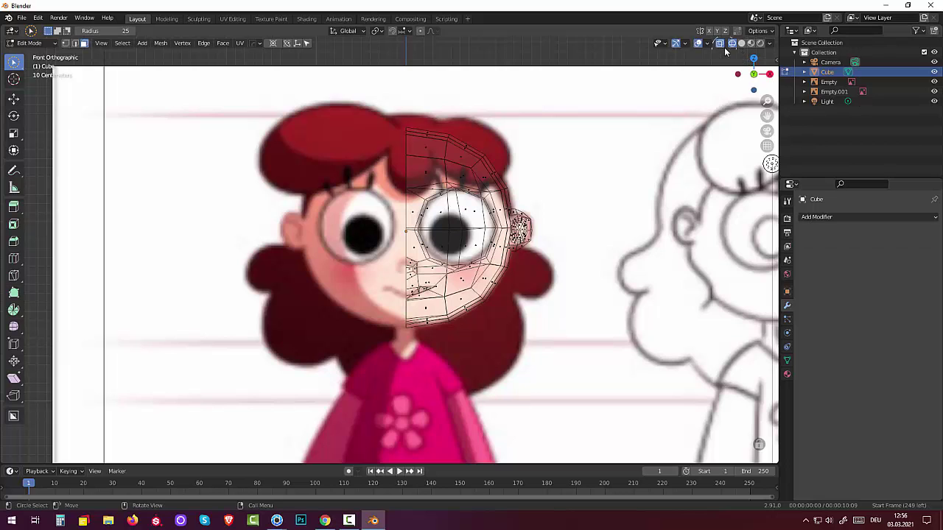
left_click(935, 82)
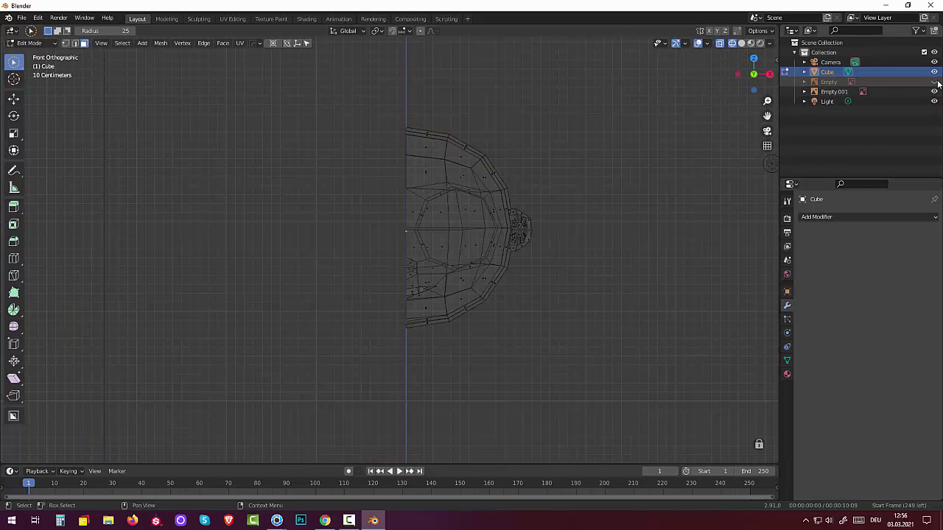
Add a Mirror modifier with Clipping, turn off X-ray, and view the head from behind in Object Mode.
left_click(815, 217)
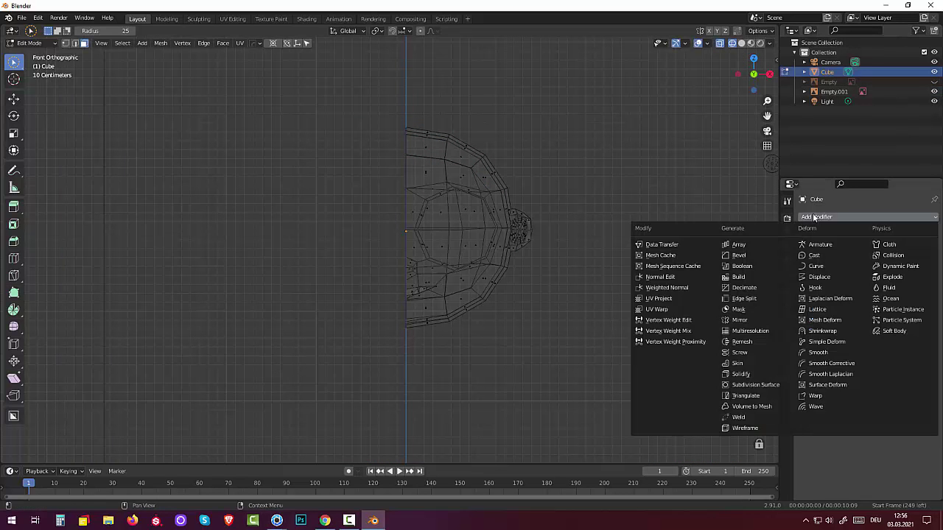
left_click(738, 321)
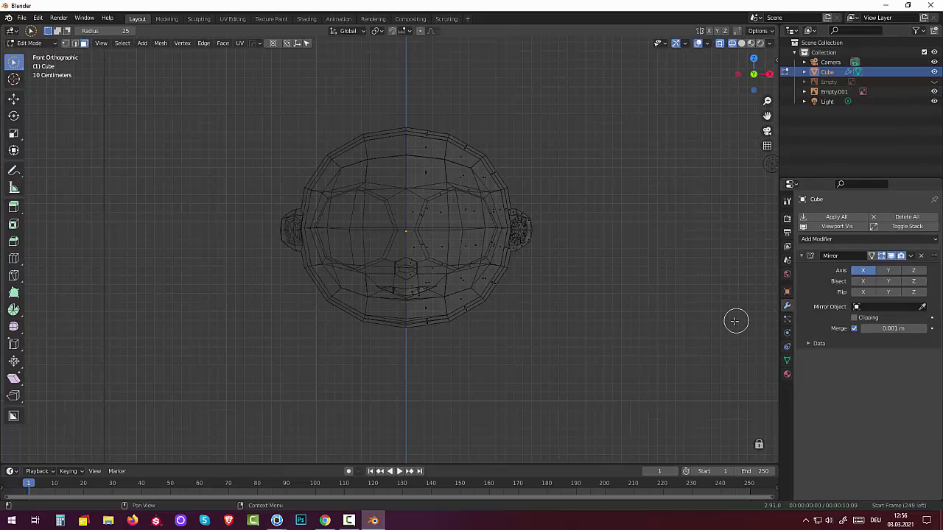
left_click(854, 318)
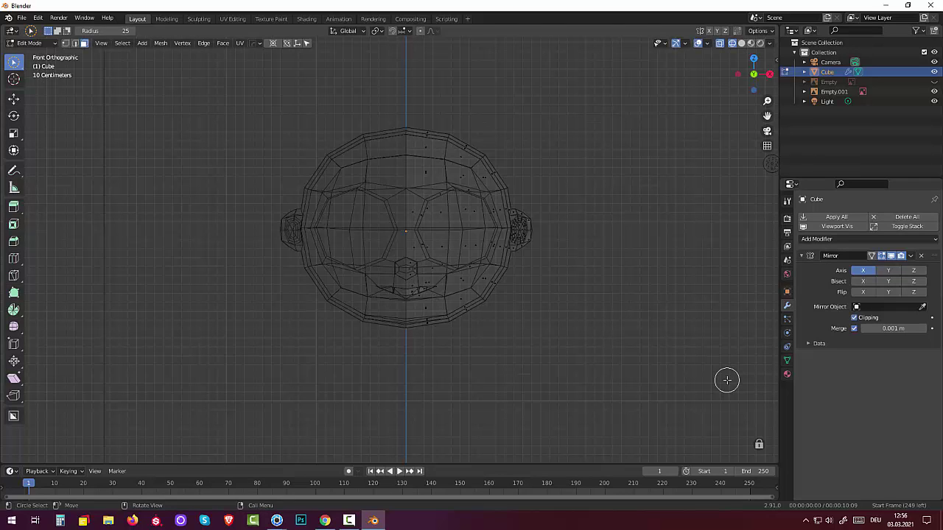
left_click(720, 45)
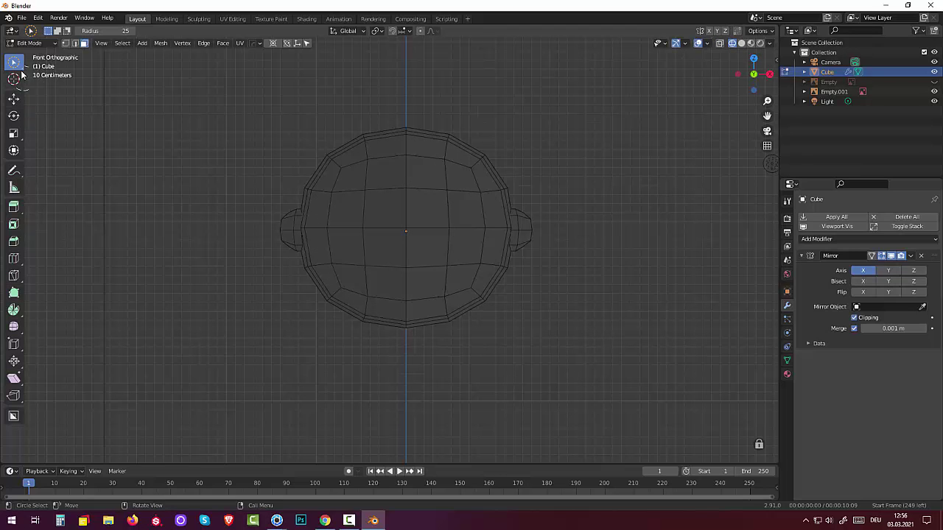
left_click(33, 44)
left_click(35, 57)
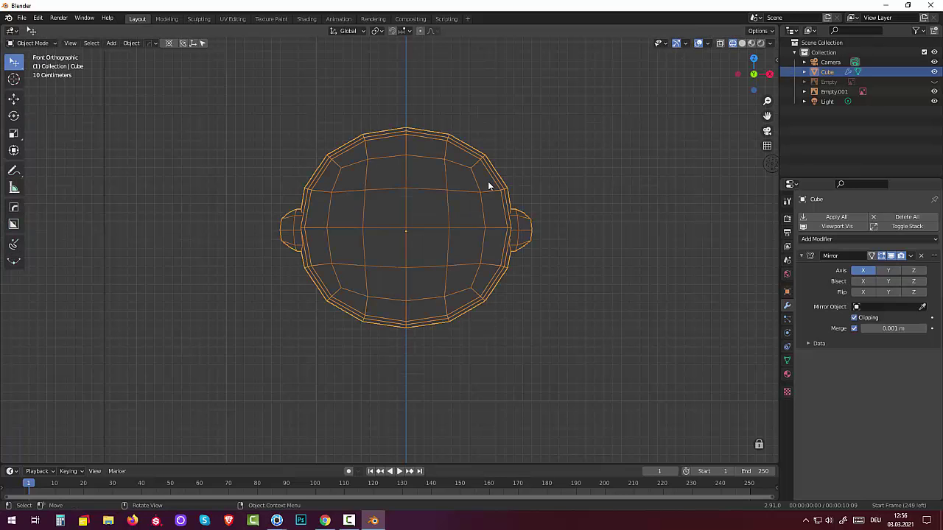
key("ctrl+KP_1")
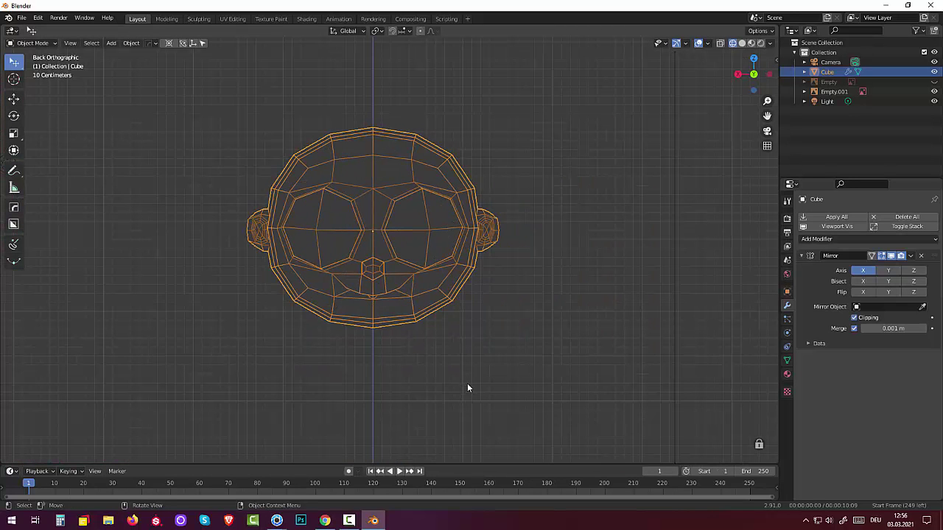
Deselect everything, zoom out and select the head mesh containing the sphere.
left_click(467, 389)
scroll(467, 383, "down", 1)
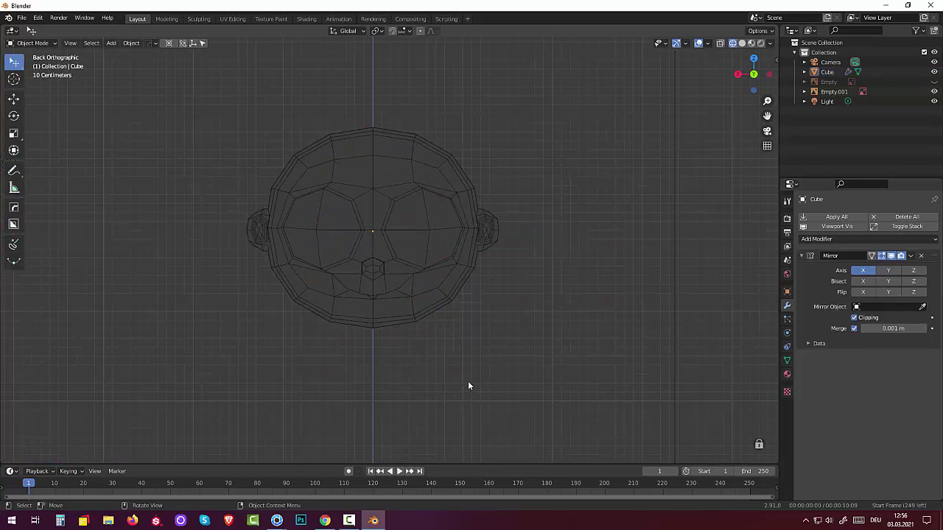
scroll(468, 383, "down", 1)
scroll(468, 383, "down", 1)
scroll(468, 383, "down", 1)
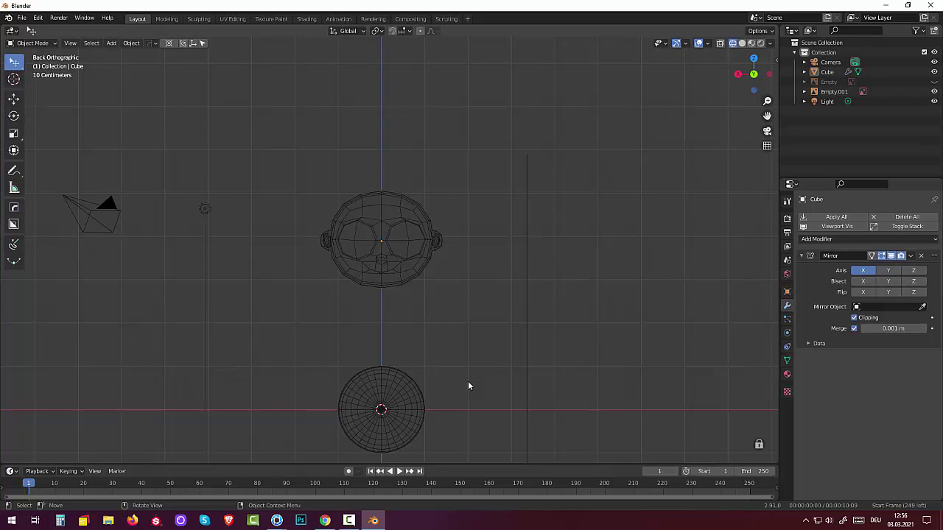
left_click(406, 421)
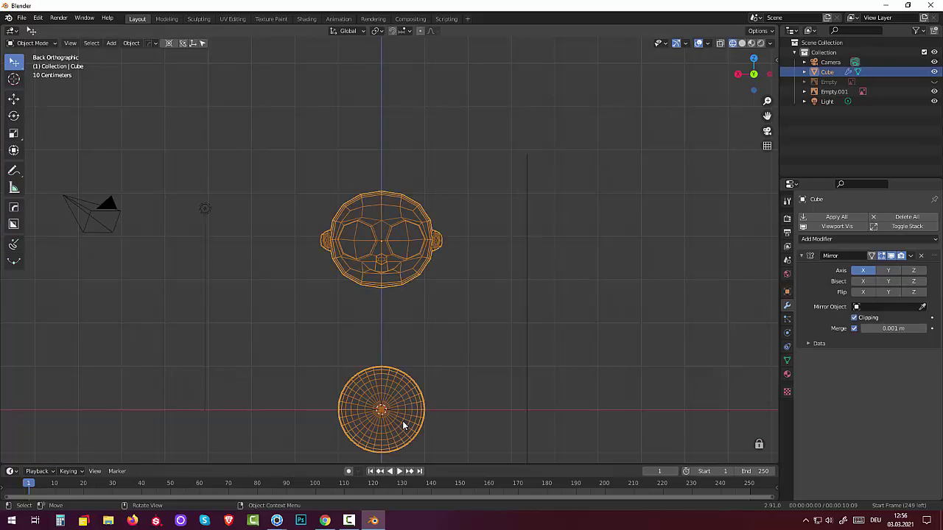
scroll(244, 221, "down", 2)
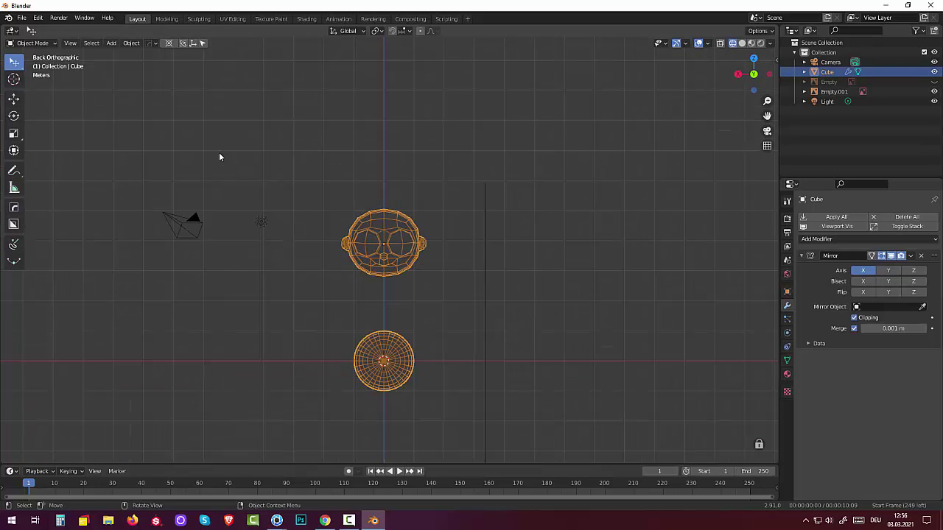
Separate the sphere into its own object, Cube.001, and select it in Object Mode.
left_click(32, 43)
left_click(32, 63)
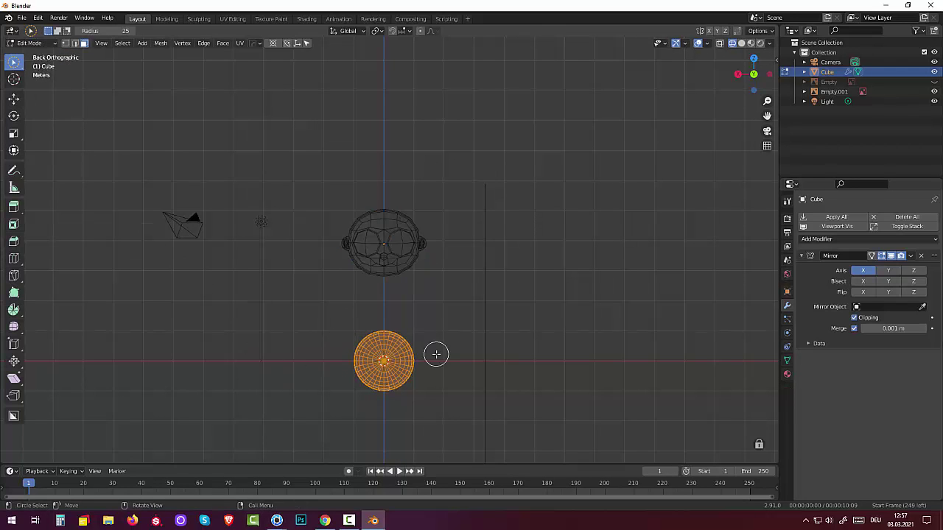
key("p")
left_click(490, 378)
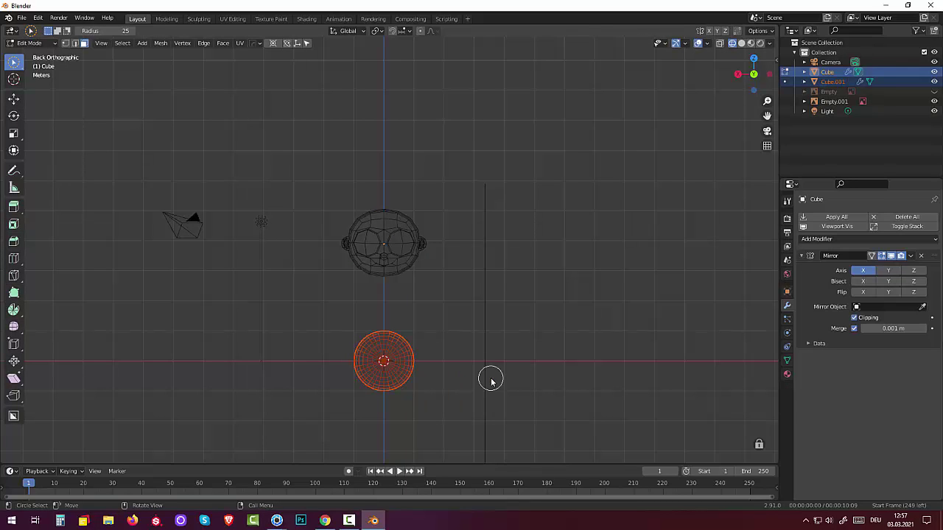
left_click(30, 43)
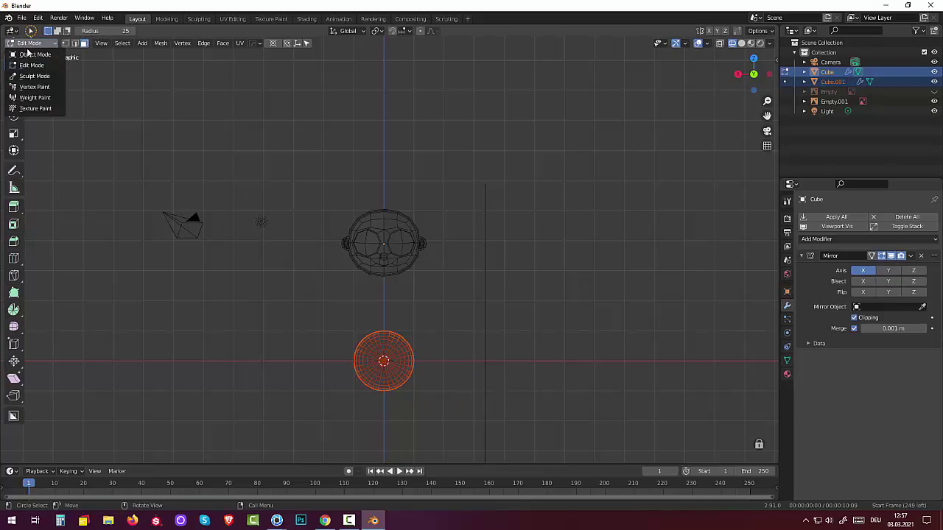
left_click(29, 55)
left_click(377, 382)
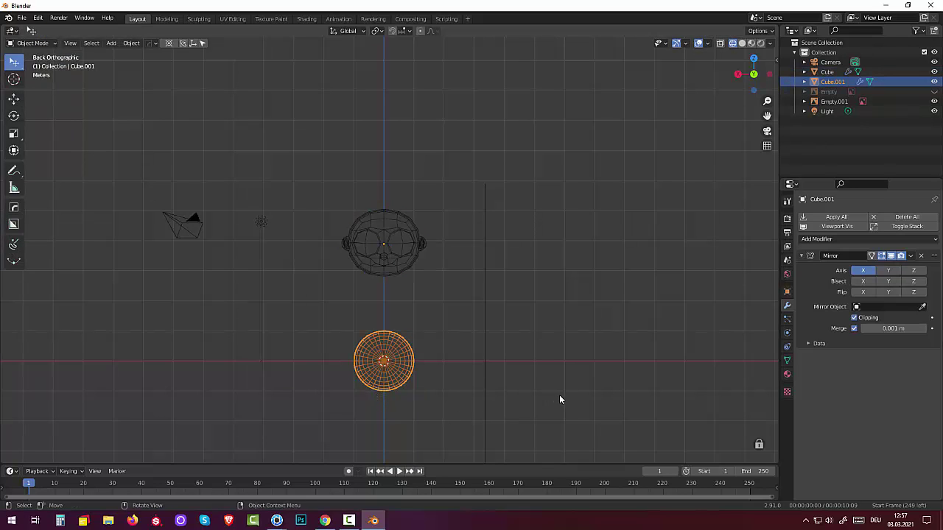
Switch to Solid shading, scale the sphere to 0.449 and set its Origin to Geometry.
left_click(741, 44)
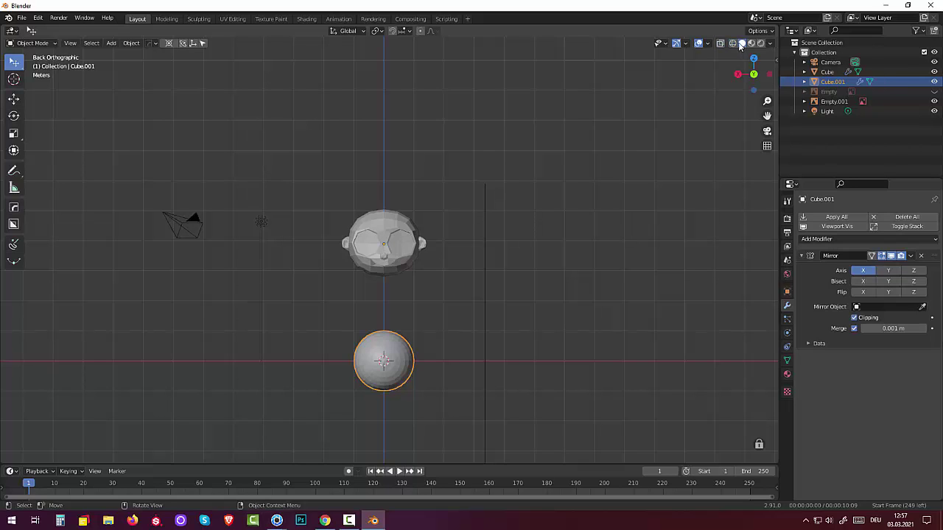
left_click(719, 43)
left_click(719, 44)
key("s")
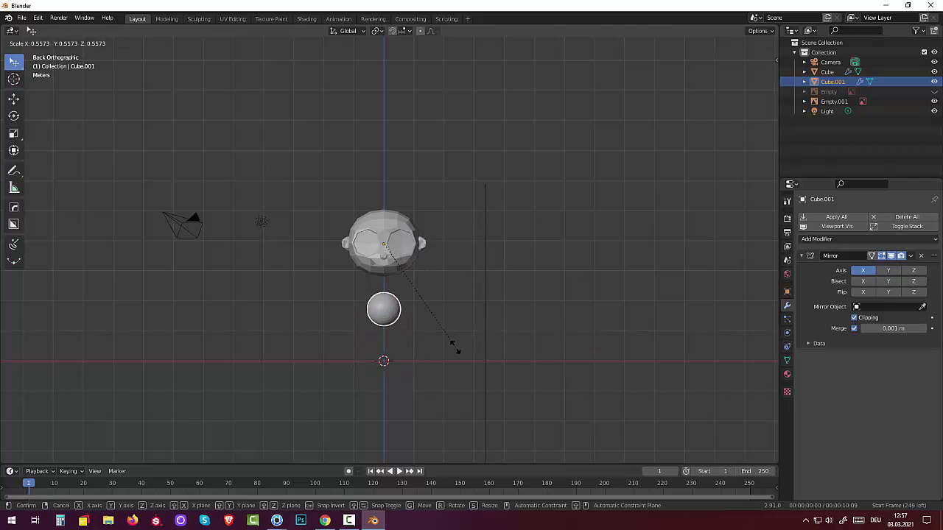
left_click(430, 336)
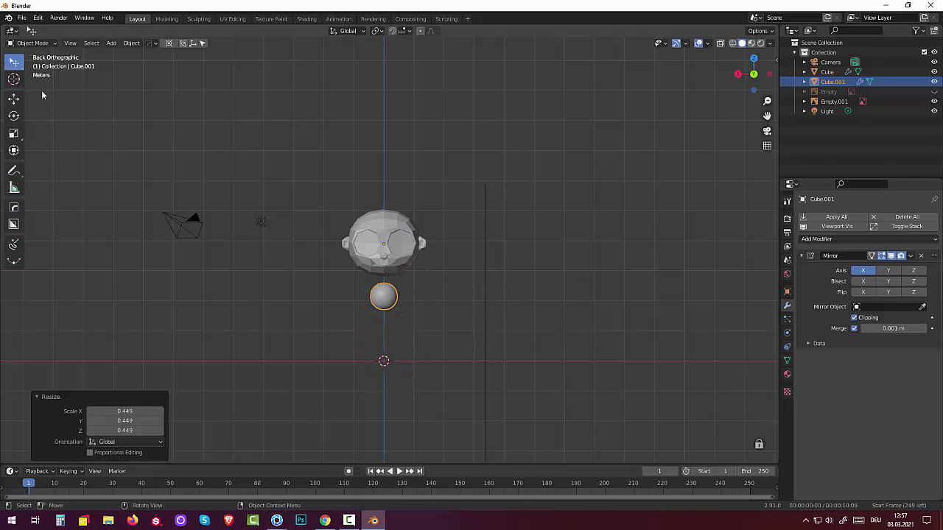
left_click(131, 43)
mouse_move(146, 64)
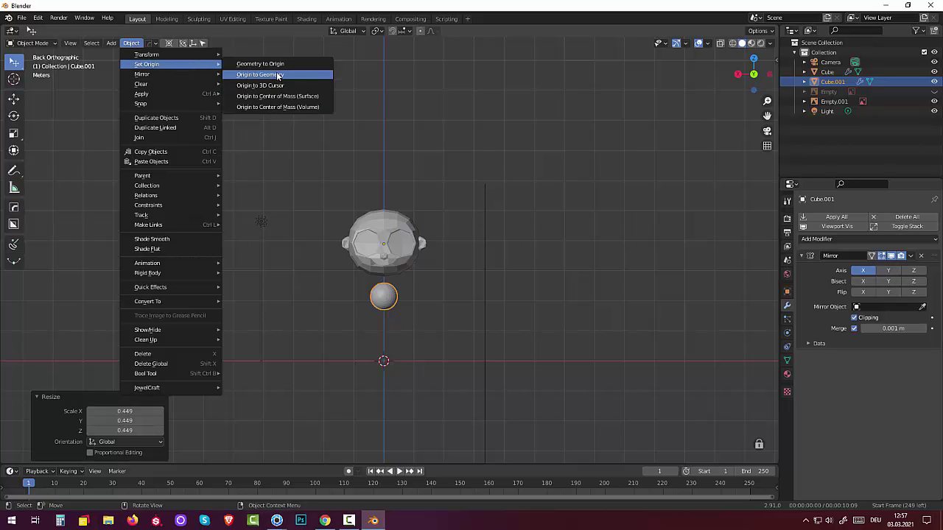
left_click(276, 74)
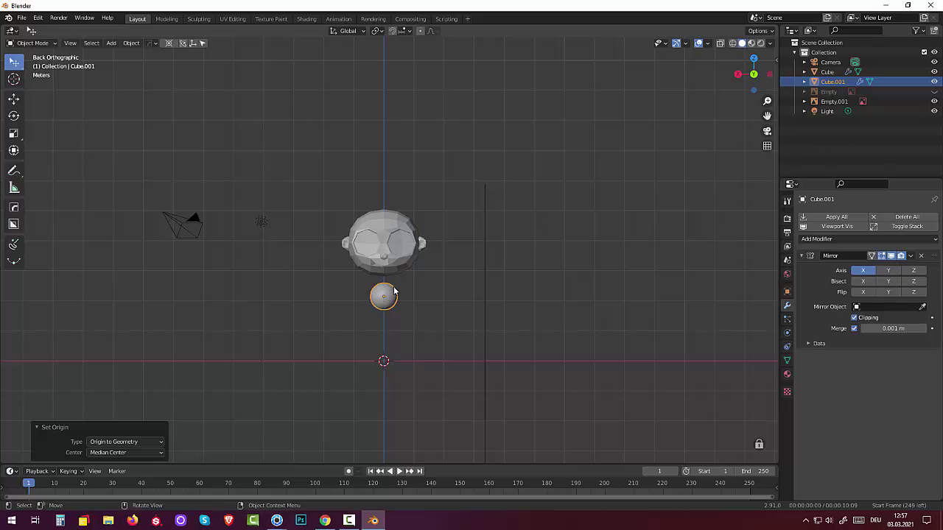
Move the sphere 0.555 m on X and 1.78 m up, then 0.612 m forward into the eye socket.
key("g")
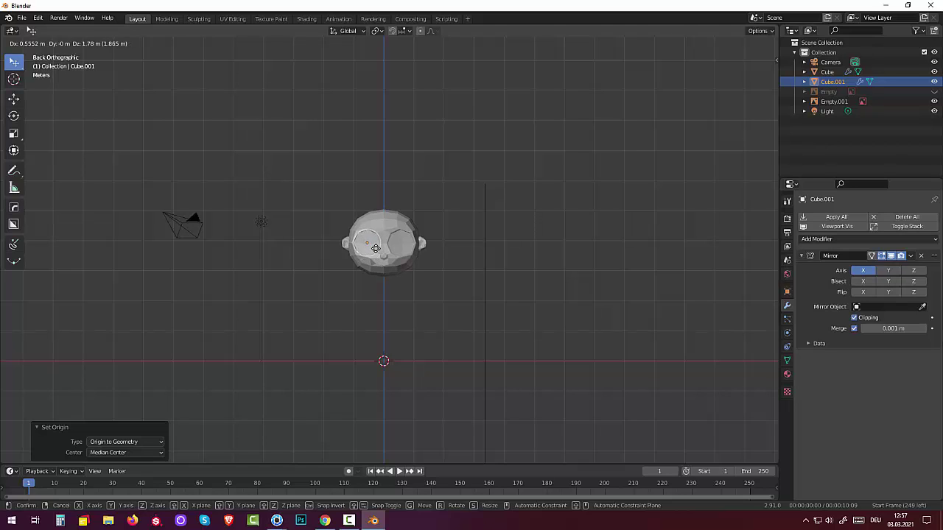
left_click(375, 248)
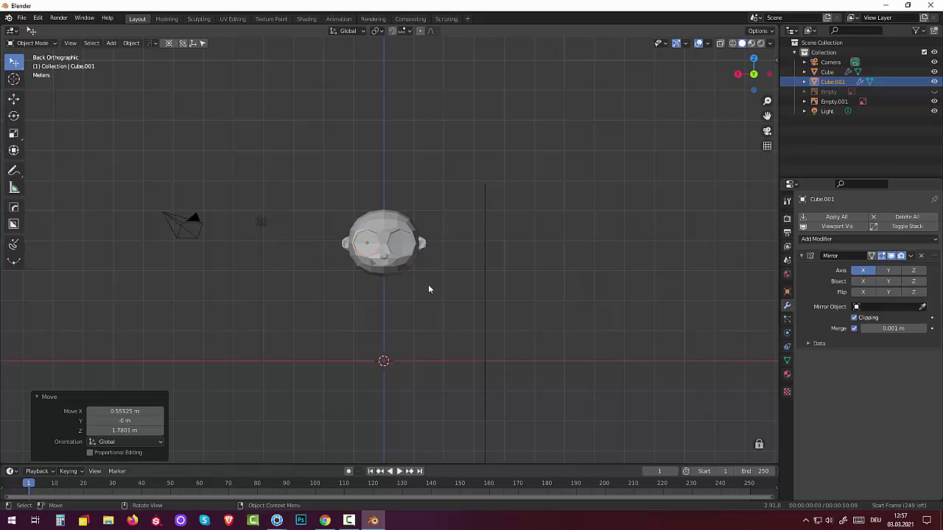
key("KP_3")
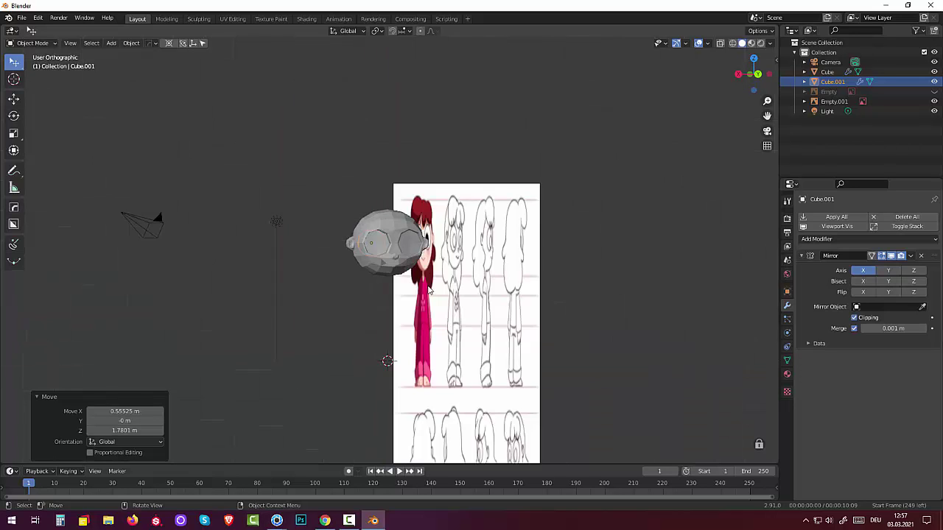
scroll(412, 273, "up", 1)
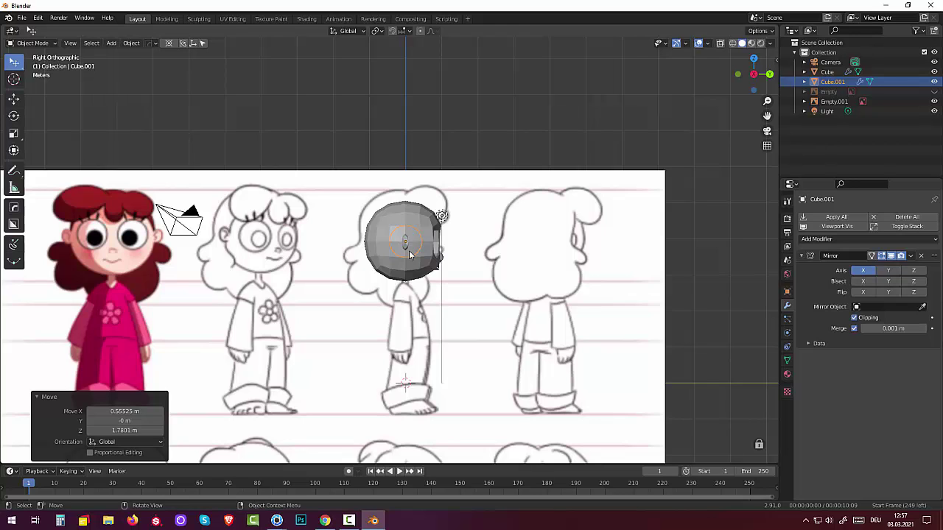
key("g")
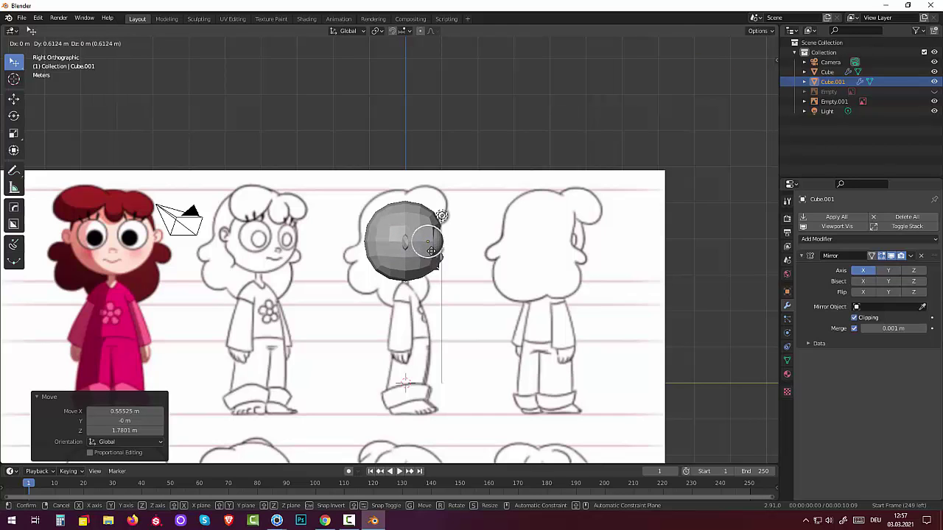
left_click(431, 251)
scroll(442, 289, "down", 3)
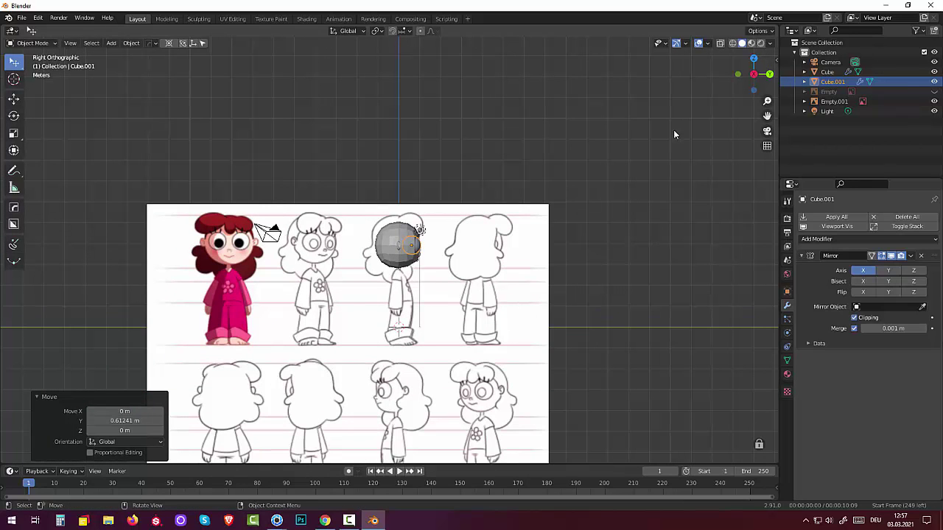
Hide the Empty.001 character reference sheet and orbit around the head.
left_click(934, 101)
mouse_move(713, 194)
middle_mouse_down()
mouse_move(606, 248)
mouse_move(566, 257)
mouse_move(489, 256)
middle_mouse_up()
scroll(417, 279, "up", 2)
scroll(417, 279, "up", 2)
Add a Subdivision Surface modifier (viewport 1, render 2) to the head mesh Cube, below its Mirror modifier.
scroll(416, 275, "up", 3)
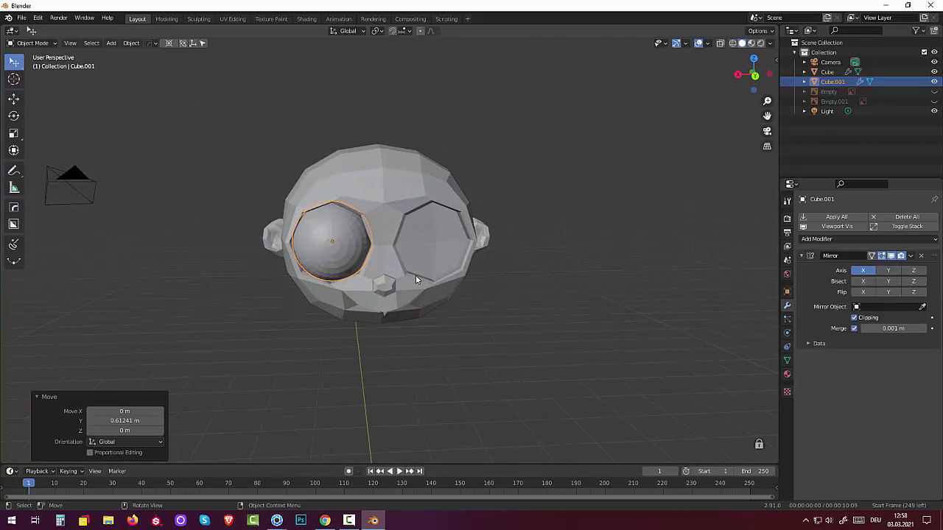
middle_click_drag(415, 274, 415, 267)
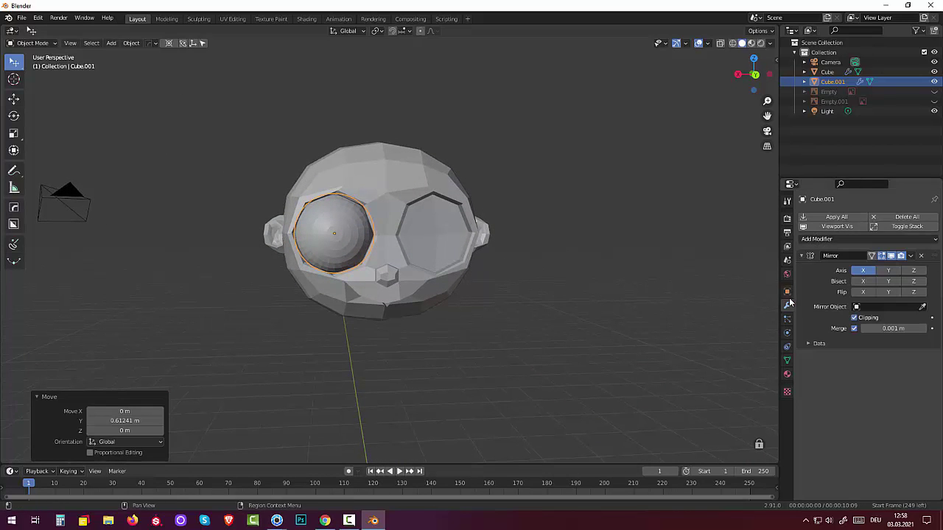
left_click(395, 185)
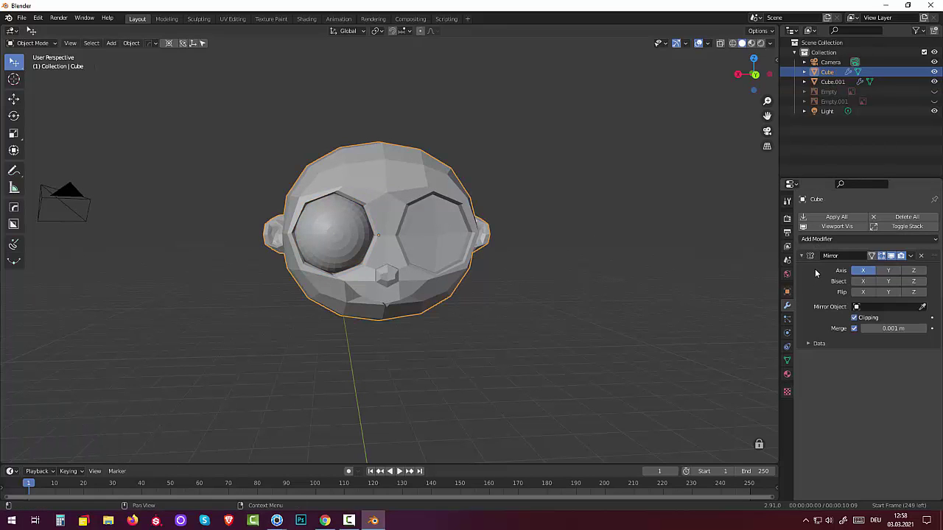
left_click(812, 239)
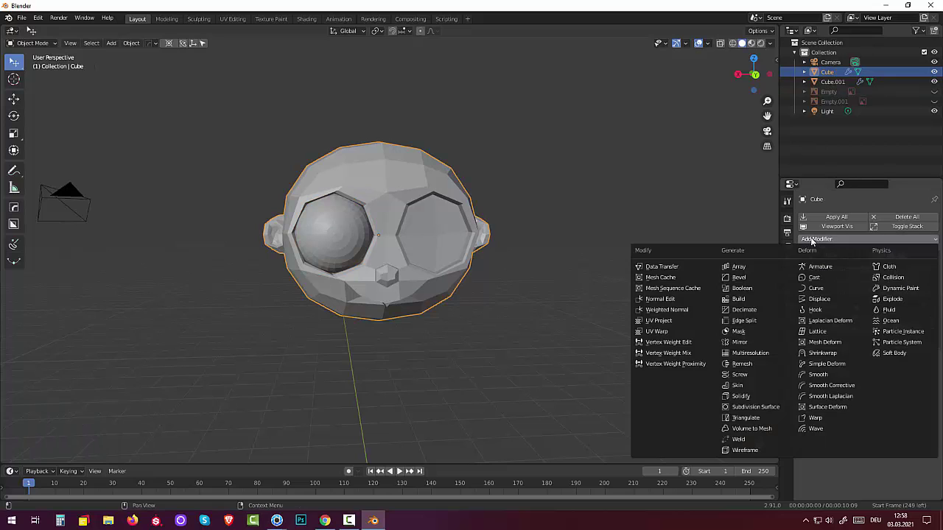
left_click(748, 407)
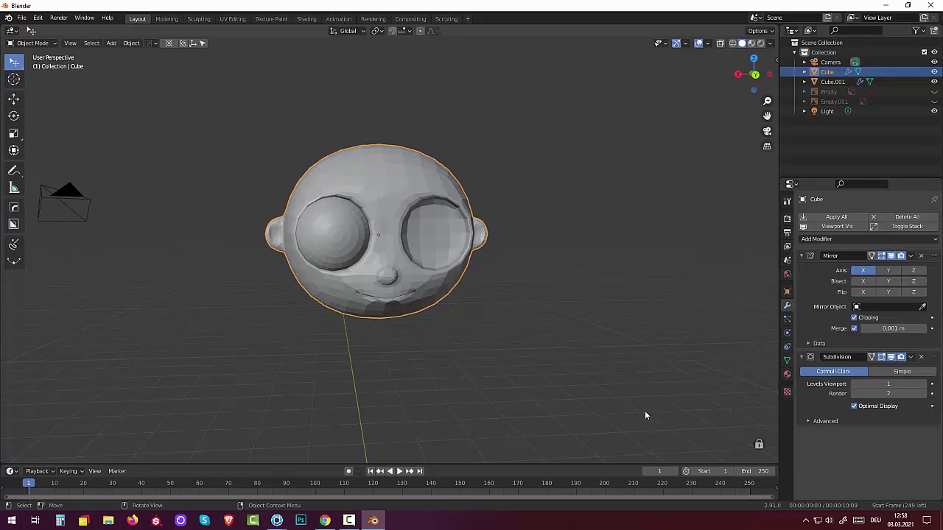
Select the eyeball Cube.001 and scale it down to 0.911.
middle_click_drag(633, 402, 616, 404)
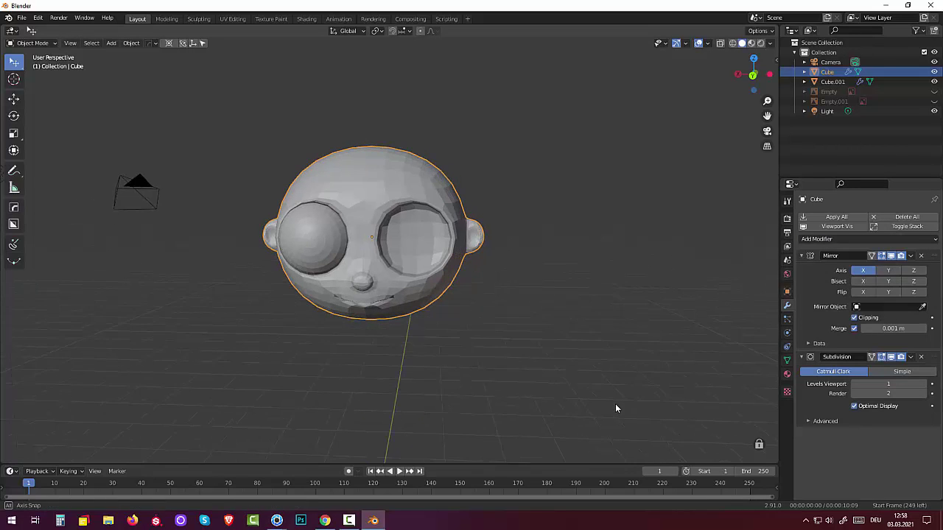
left_click(313, 248)
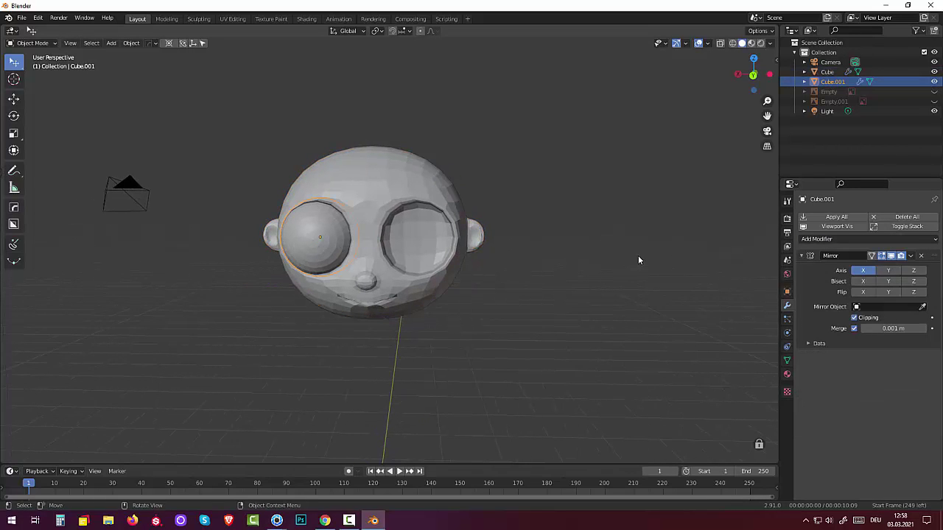
key("s")
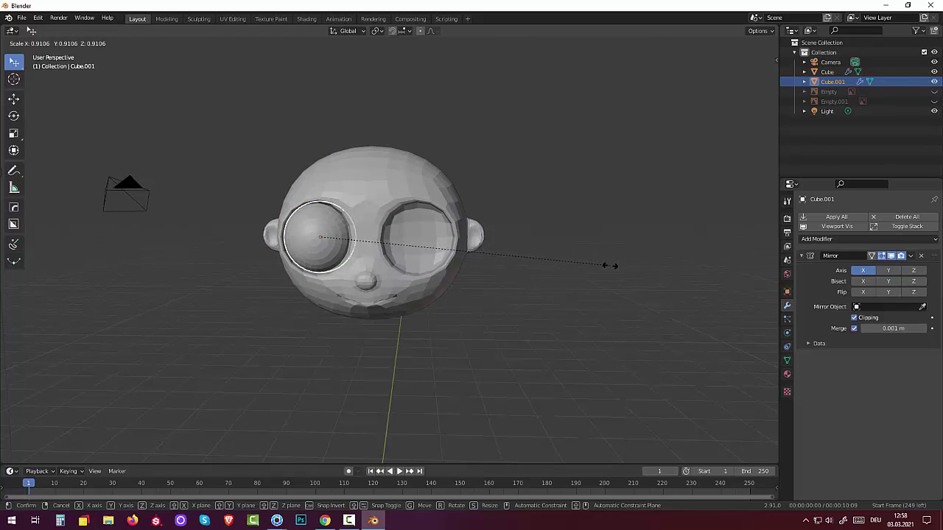
left_click(608, 265)
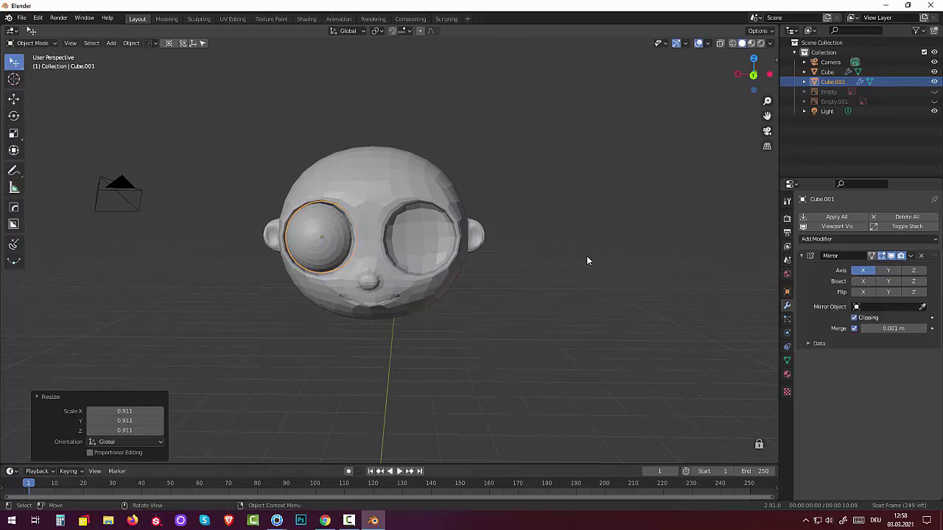
In the back view, move the eyeball about -0.018 m on X and -0.009 m on Z to centre it in the socket.
key("KP_1")
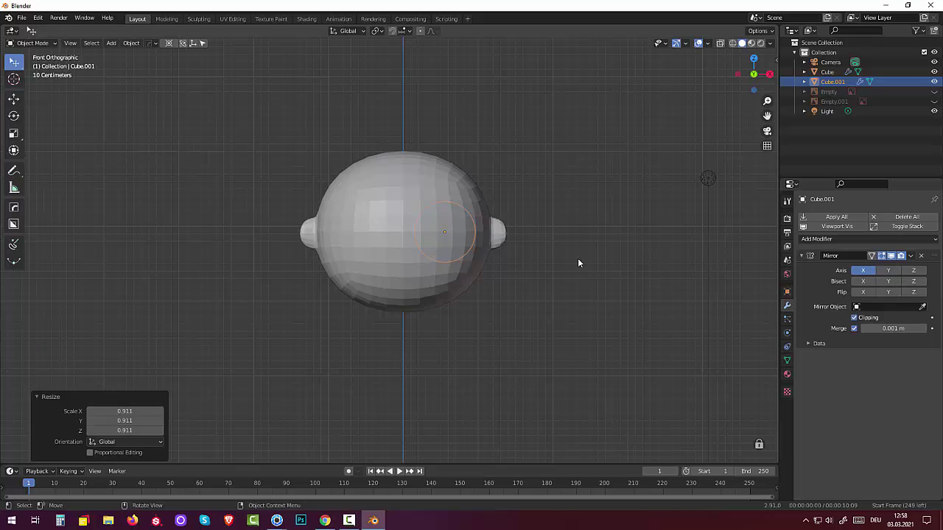
key("ctrl+KP_1")
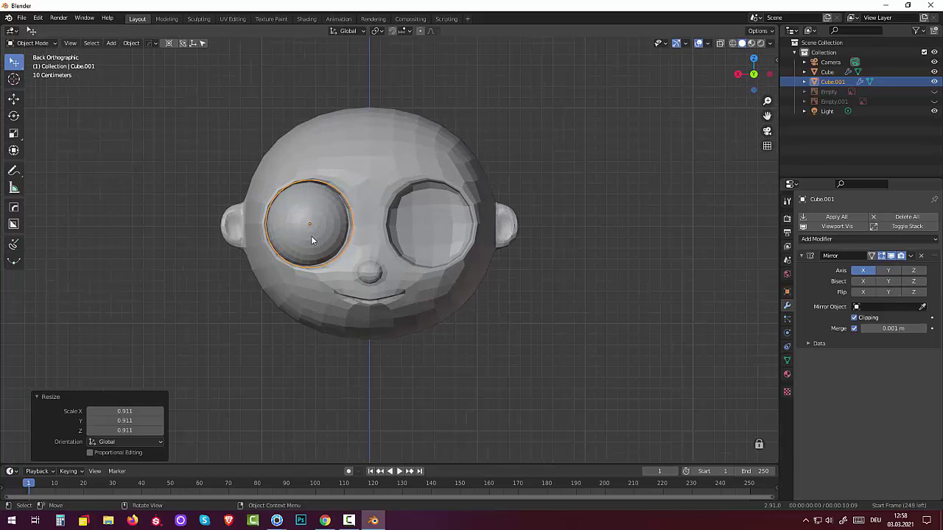
key("g")
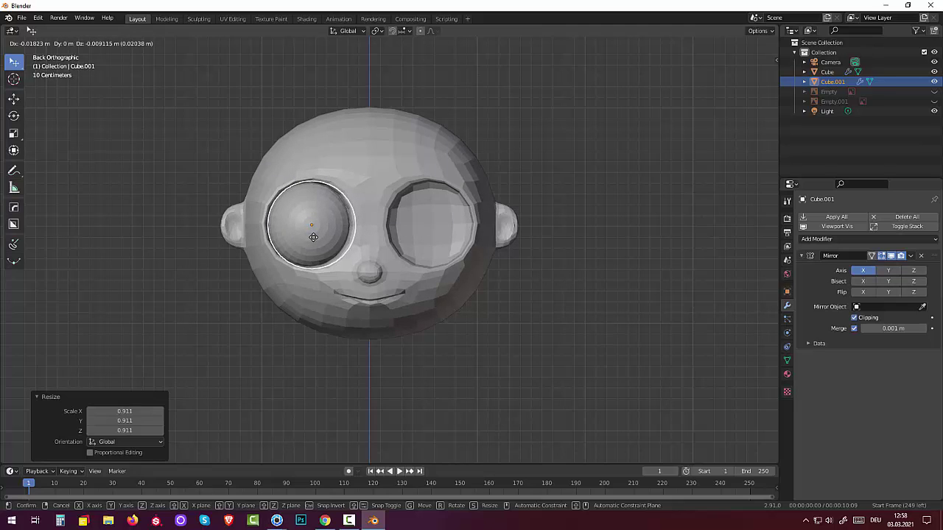
left_click(313, 238)
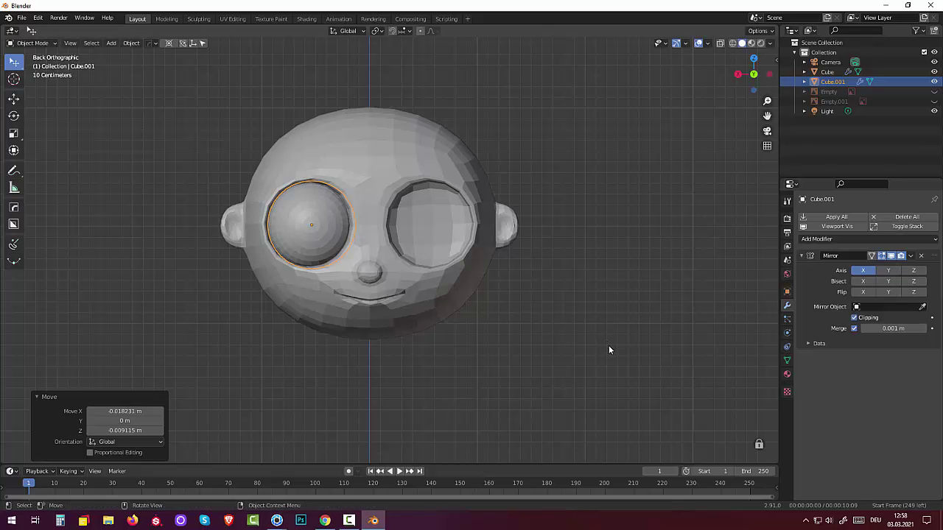
mouse_move(610, 358)
middle_mouse_down()
mouse_move(710, 349)
mouse_move(715, 361)
mouse_move(511, 381)
mouse_move(585, 366)
mouse_move(706, 370)
mouse_move(627, 387)
mouse_move(658, 354)
mouse_move(713, 342)
middle_mouse_up()
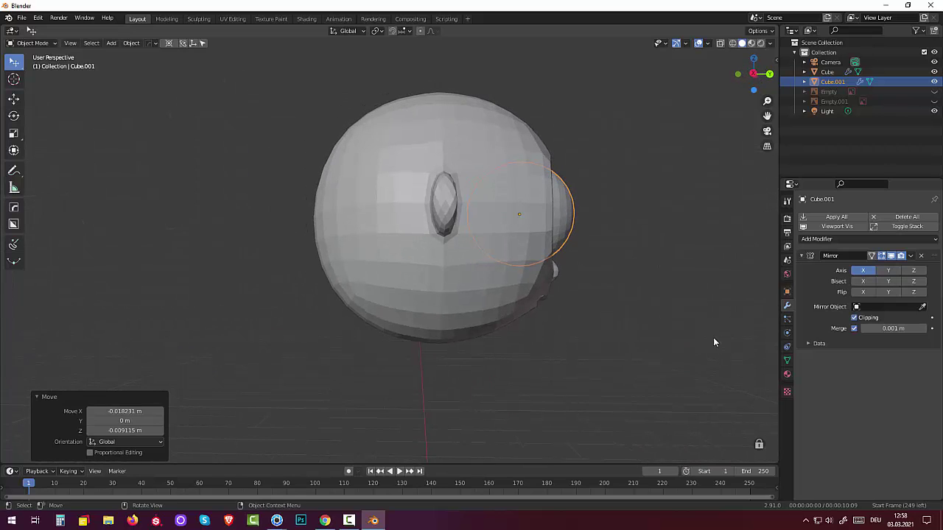
Push the eyeball back along Y into the socket and enlarge it by 1.089.
key("g")
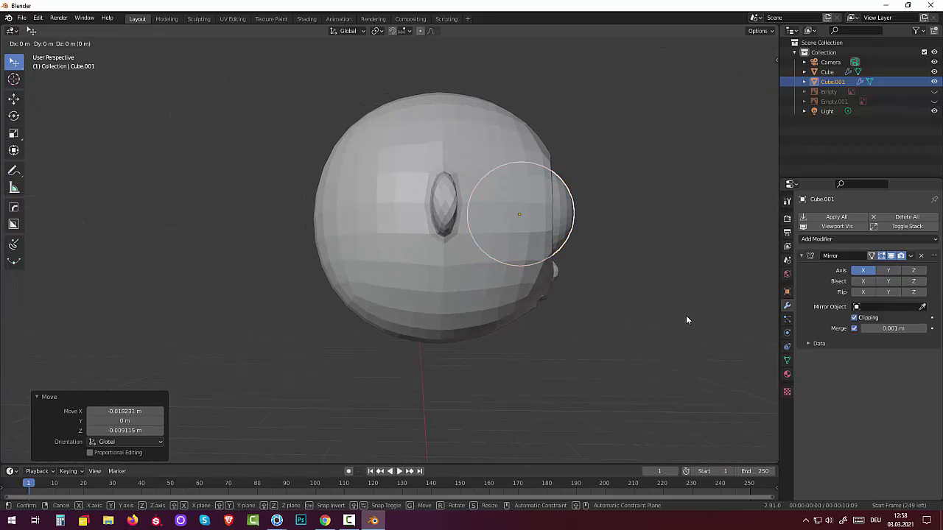
key("y")
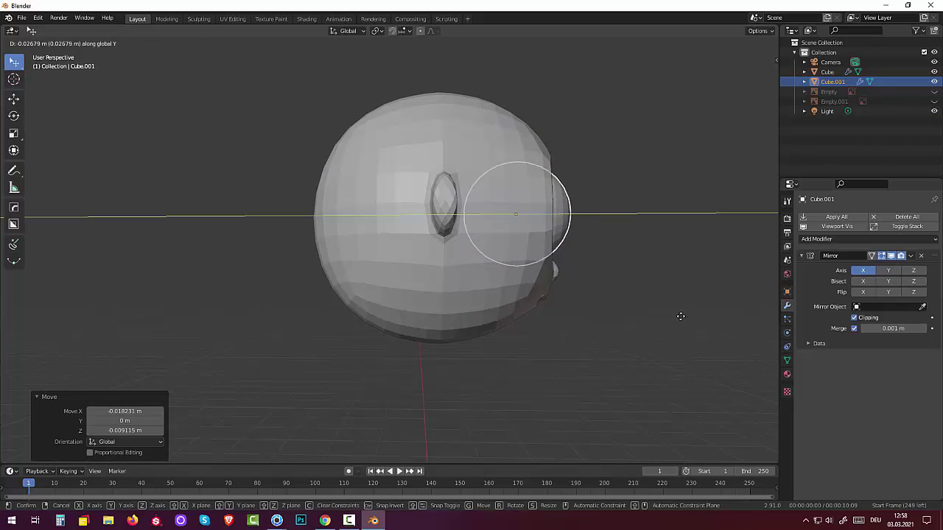
left_click(678, 316)
middle_click_drag(678, 316, 576, 323)
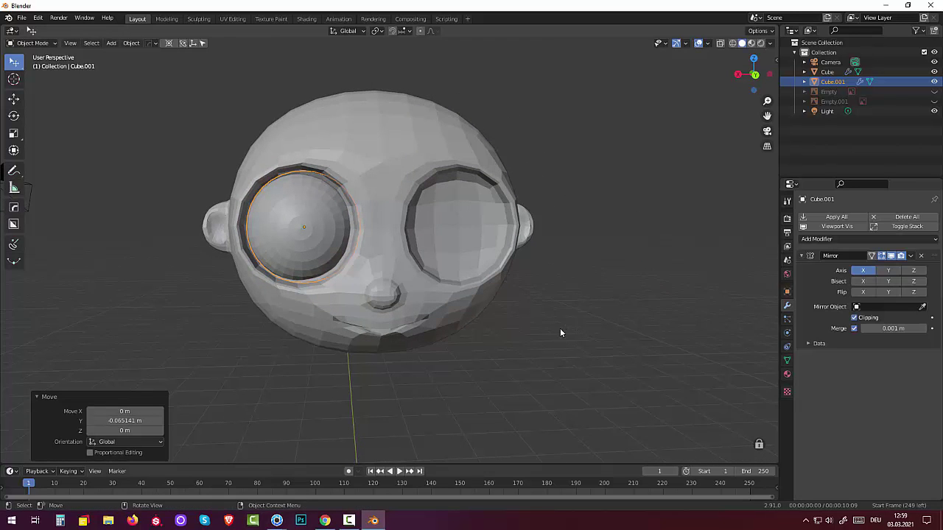
key("s")
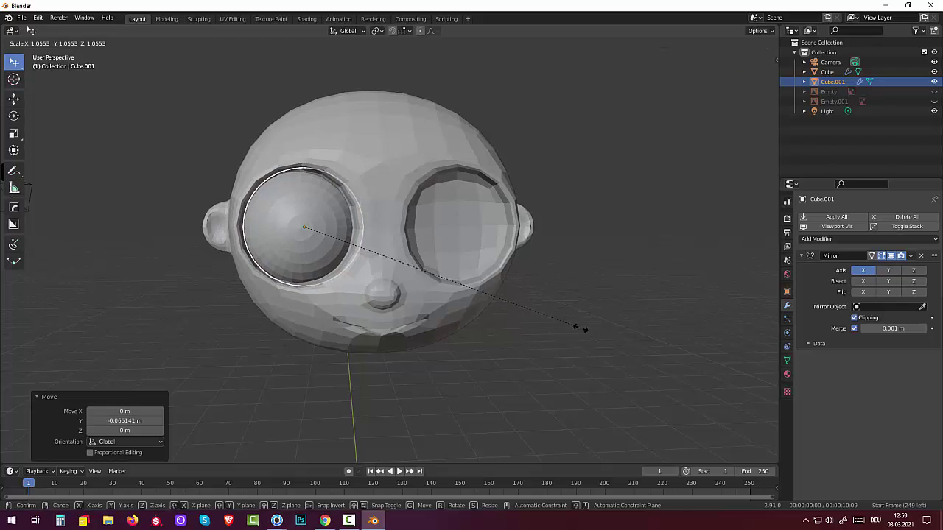
left_click(584, 329)
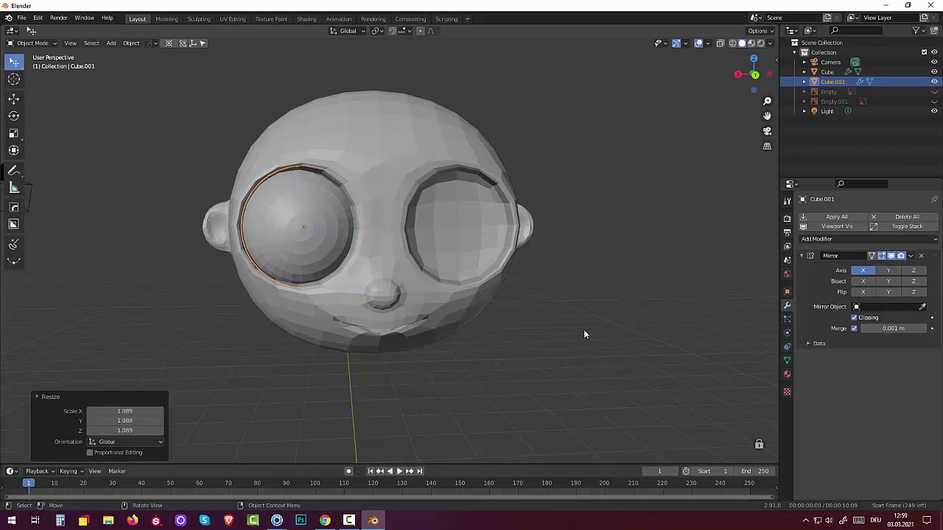
mouse_move(584, 329)
middle_mouse_down()
mouse_move(490, 339)
mouse_move(611, 337)
mouse_move(582, 335)
middle_mouse_up()
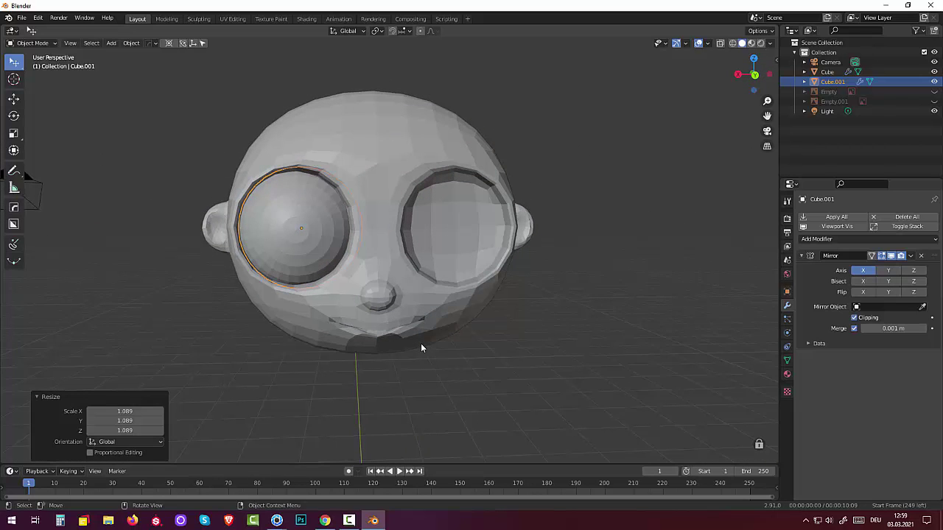
Nudge the eyeball about -0.011 m on X so it fills the socket, then deselect it.
key("g")
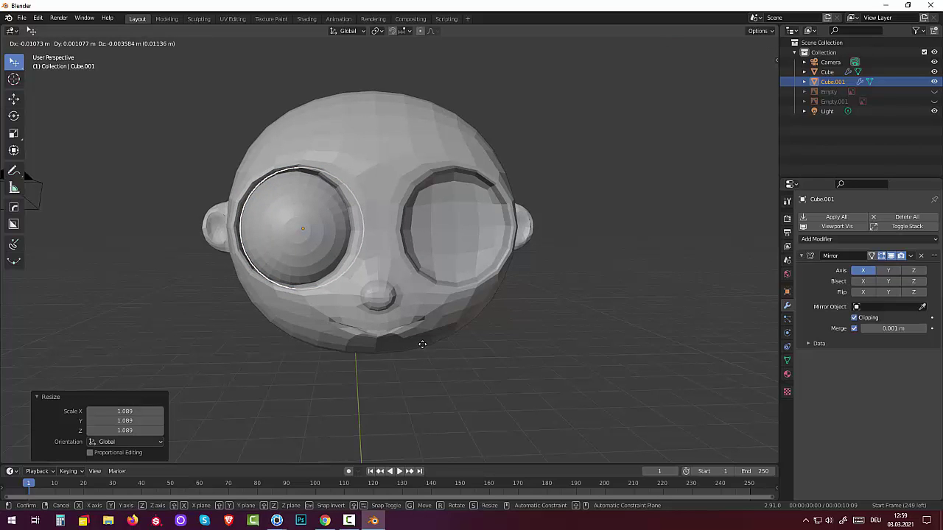
left_click(422, 344)
left_click(575, 412)
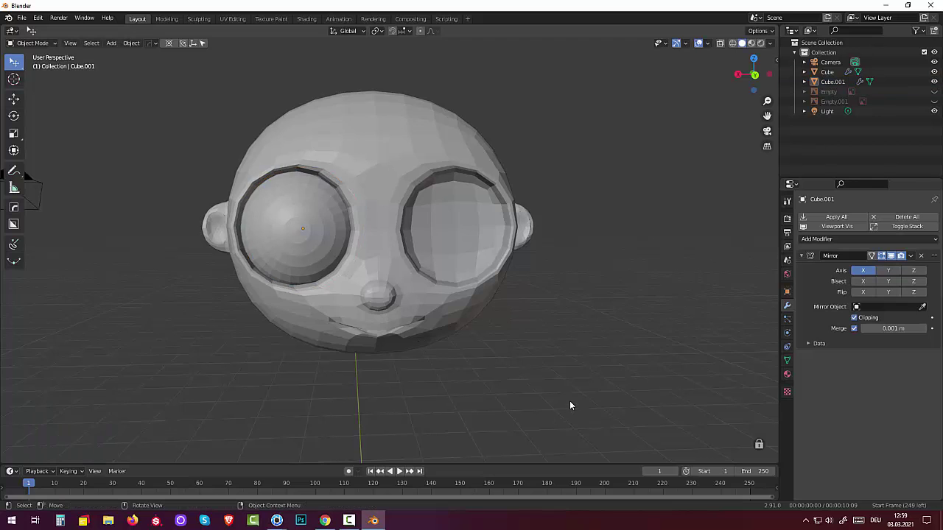
mouse_move(569, 402)
middle_mouse_down()
mouse_move(568, 328)
mouse_move(572, 428)
mouse_move(573, 400)
mouse_move(574, 415)
mouse_move(561, 404)
middle_mouse_up()
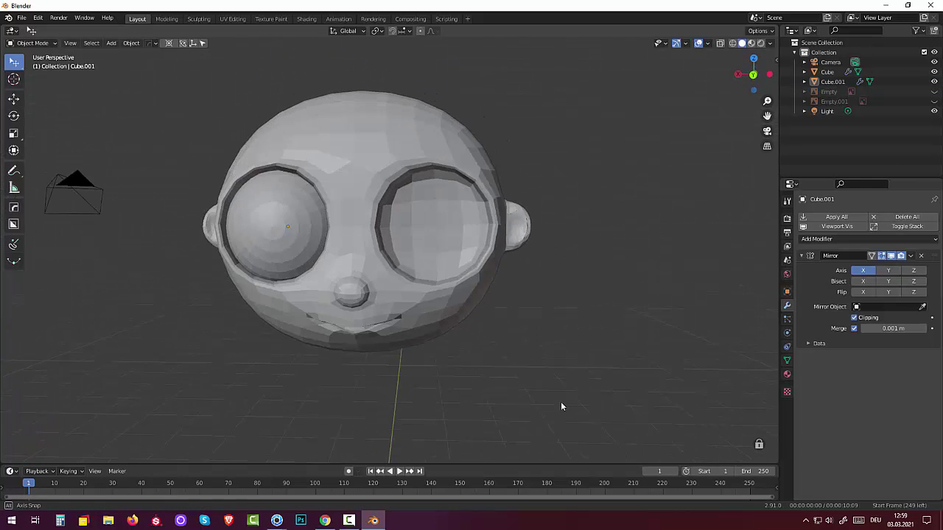
Duplicate the eyeball with Shift+D and cancel the move, leaving copy Cube.002 in place.
left_click(349, 521)
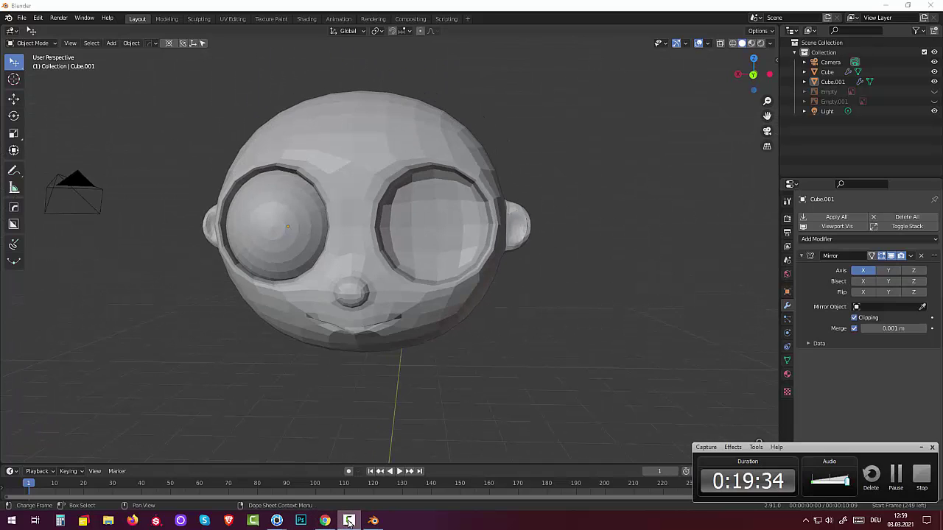
left_click(350, 521)
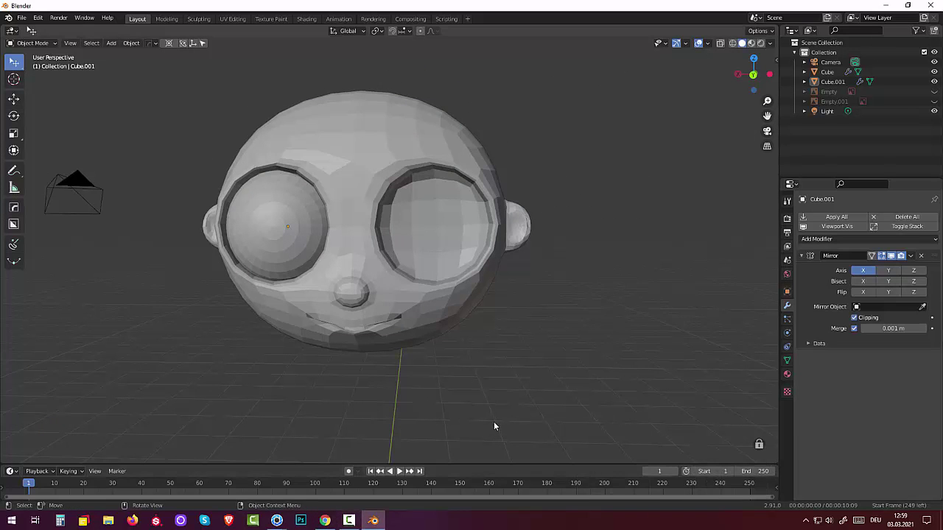
scroll(506, 377, "down", 2)
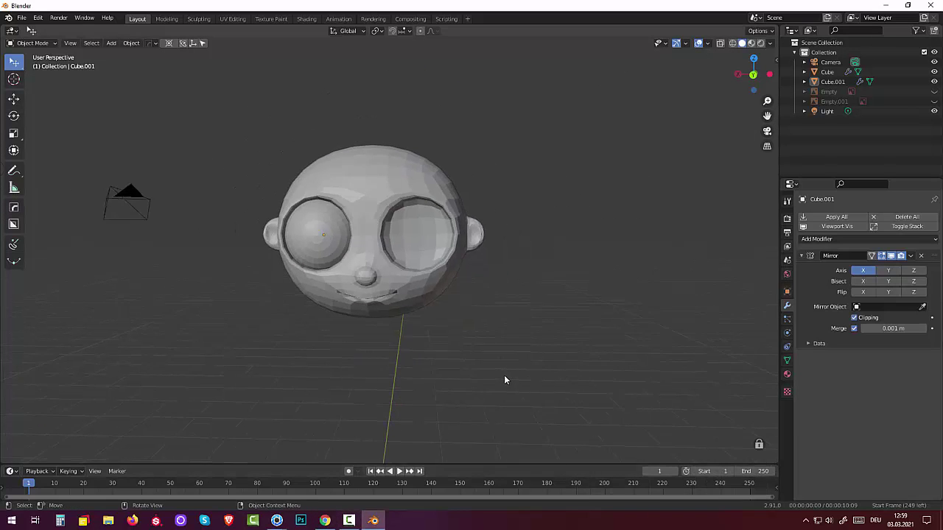
left_click(324, 260)
mouse_move(515, 290)
middle_mouse_down()
mouse_move(540, 298)
mouse_move(530, 302)
middle_mouse_up()
key("shift+d")
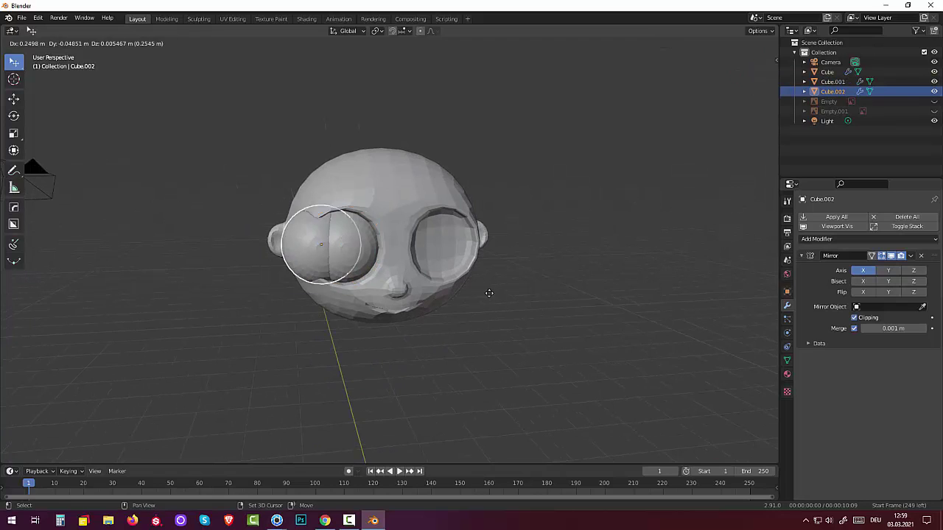
right_click(351, 296)
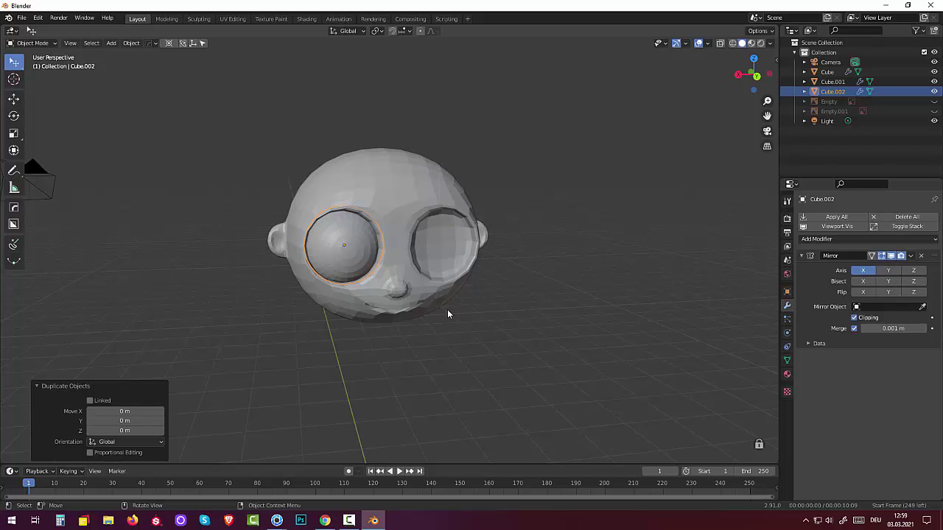
mouse_move(447, 315)
middle_mouse_down()
mouse_move(548, 337)
mouse_move(568, 327)
middle_mouse_up()
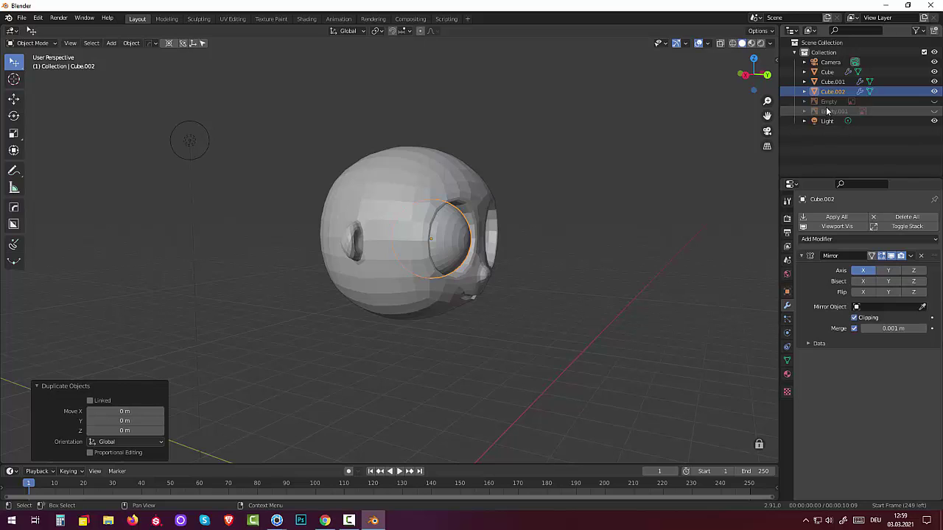
Hide the head and rotate the eyeball copy 90° around the X axis.
left_click(933, 72)
middle_click_drag(512, 274, 526, 280)
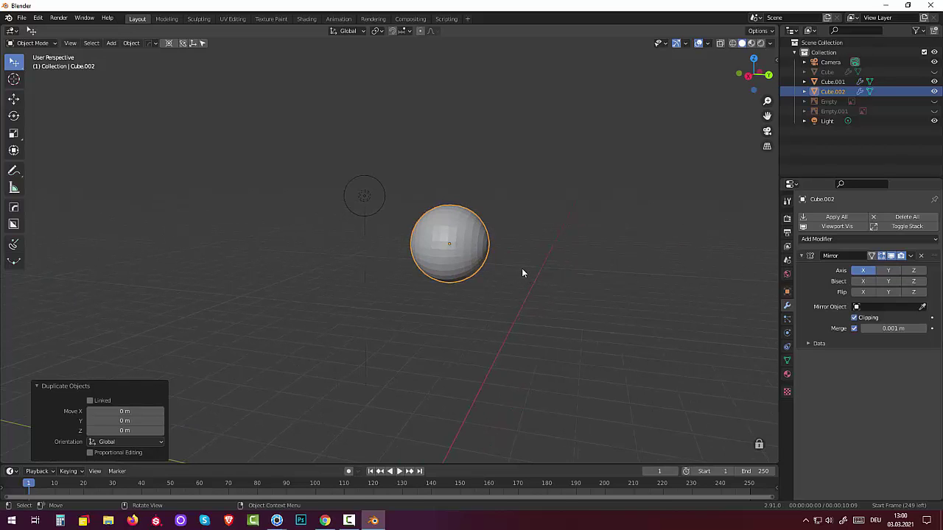
key("r")
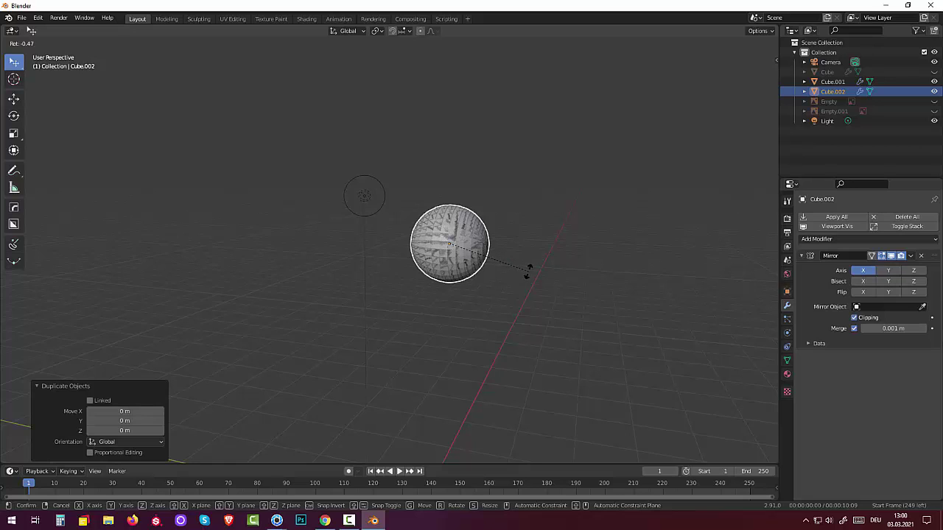
key("x")
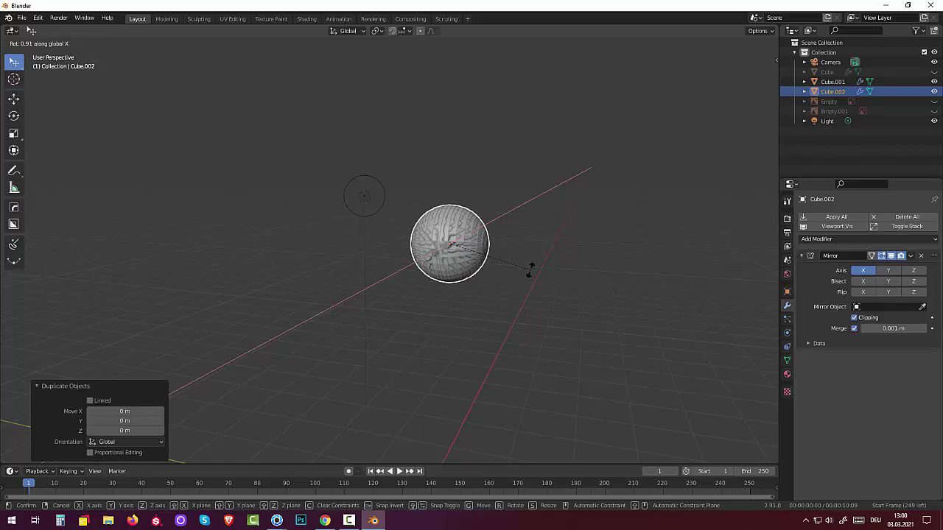
type("90")
key("Return")
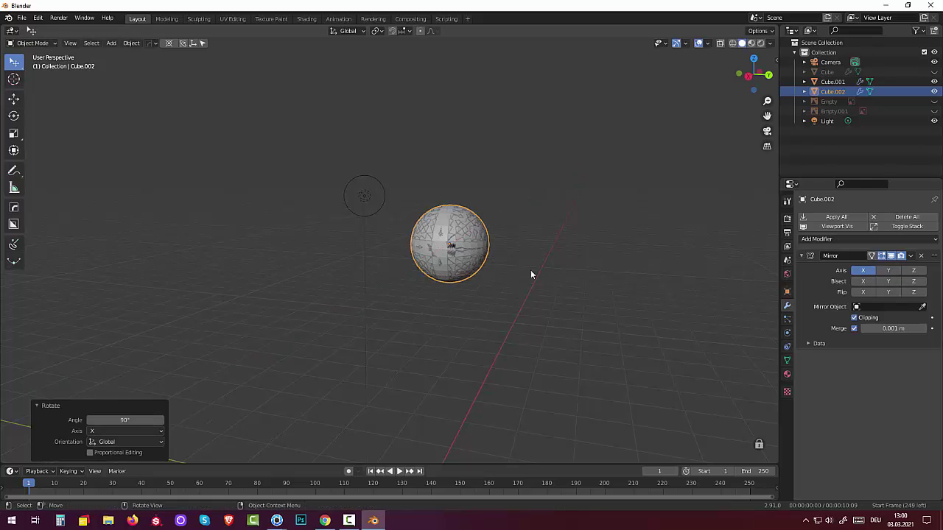
Hide the original eyeball Cube.001 so only the selected copy Cube.002 is shown.
left_click(934, 82)
left_click(934, 83)
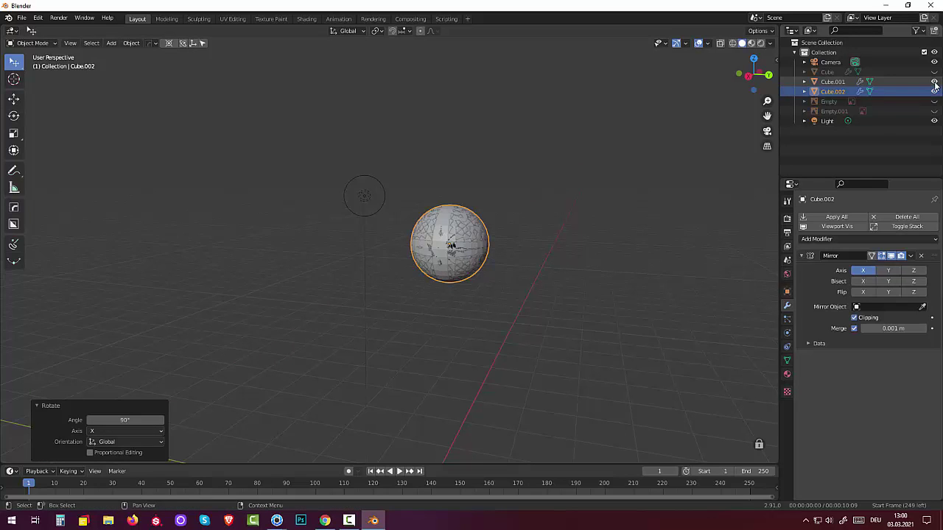
left_click(935, 91)
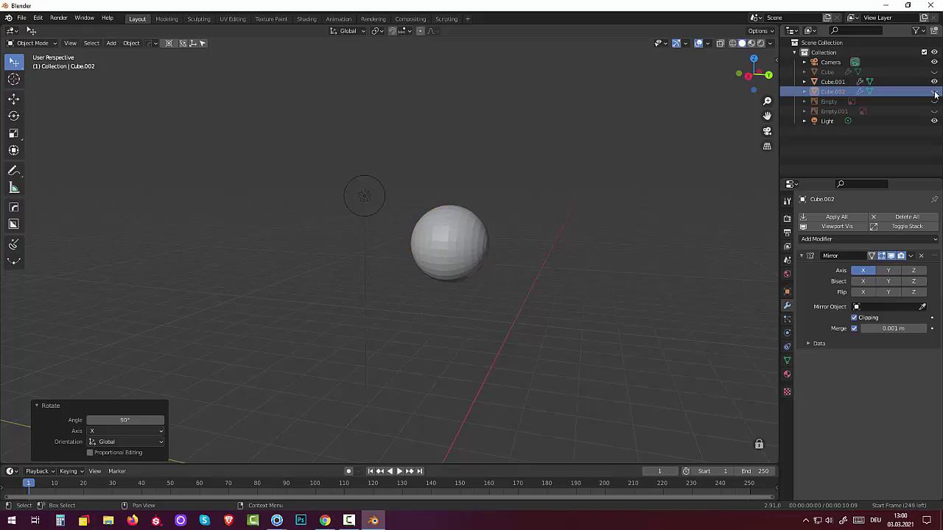
left_click(934, 91)
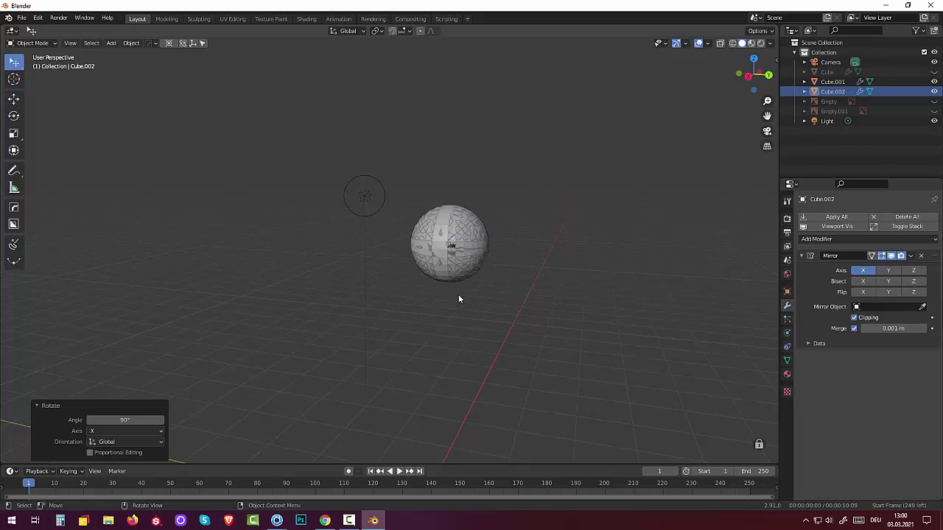
left_click(934, 82)
left_click(463, 256)
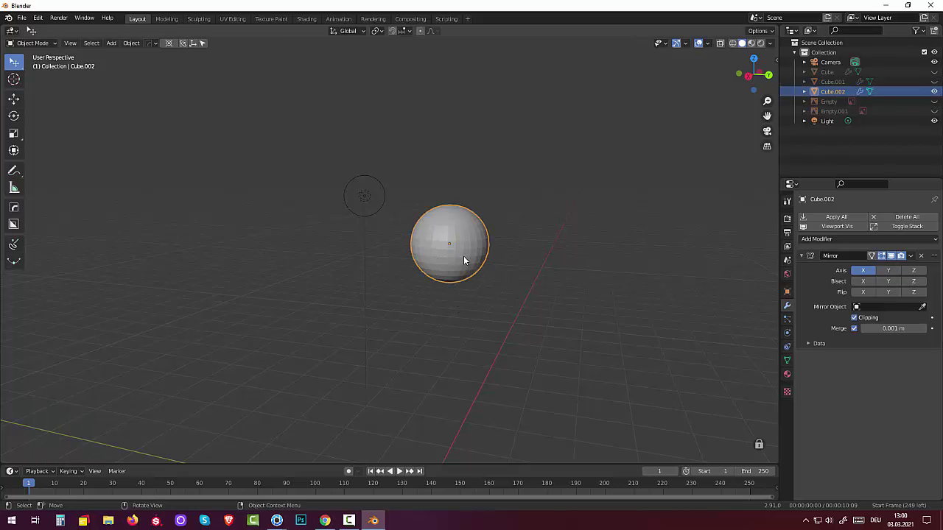
left_click(32, 42)
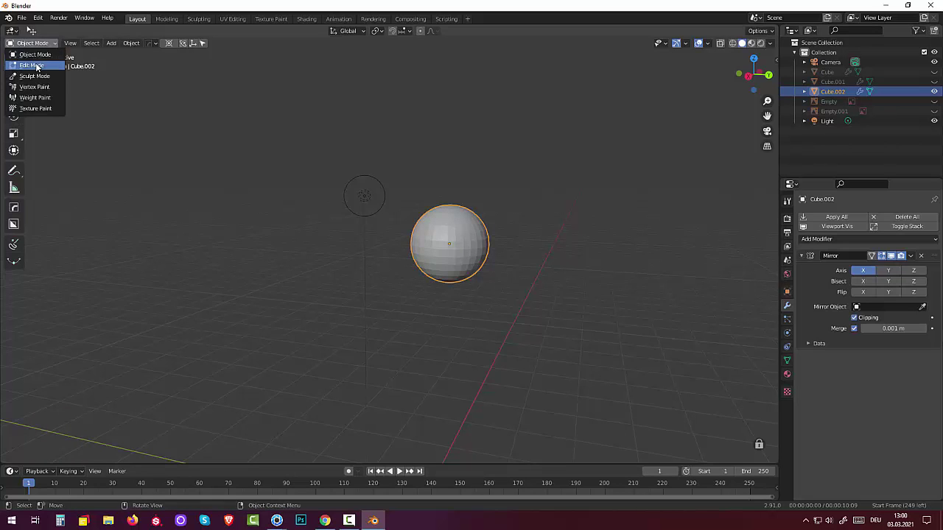
In Edit Mode with wireframe front view, box-select and delete the lower half of the sphere's vertices.
left_click(37, 66)
middle_click_drag(477, 179, 488, 170)
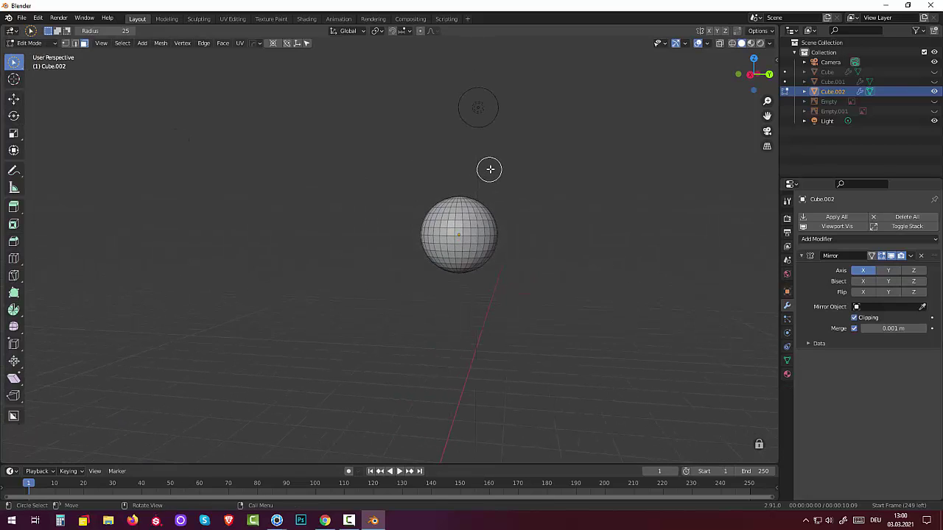
left_click(732, 43)
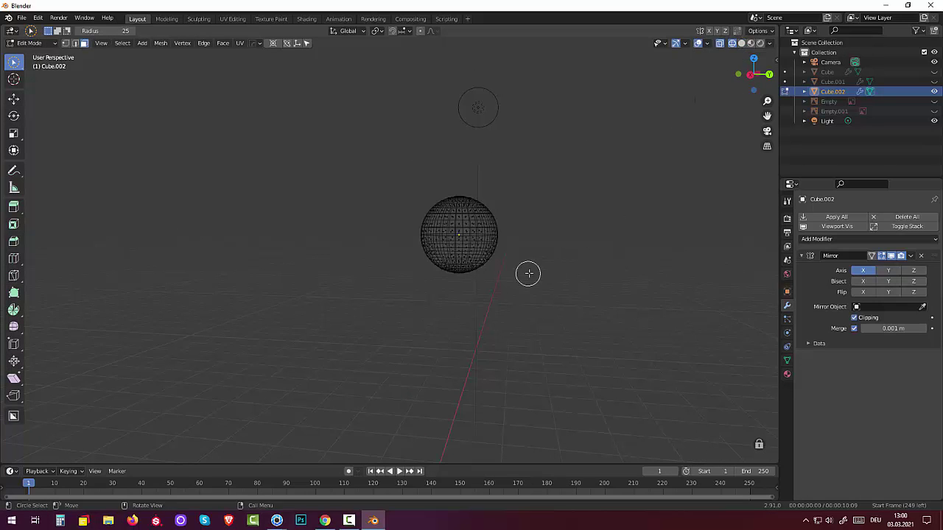
key("KP_1")
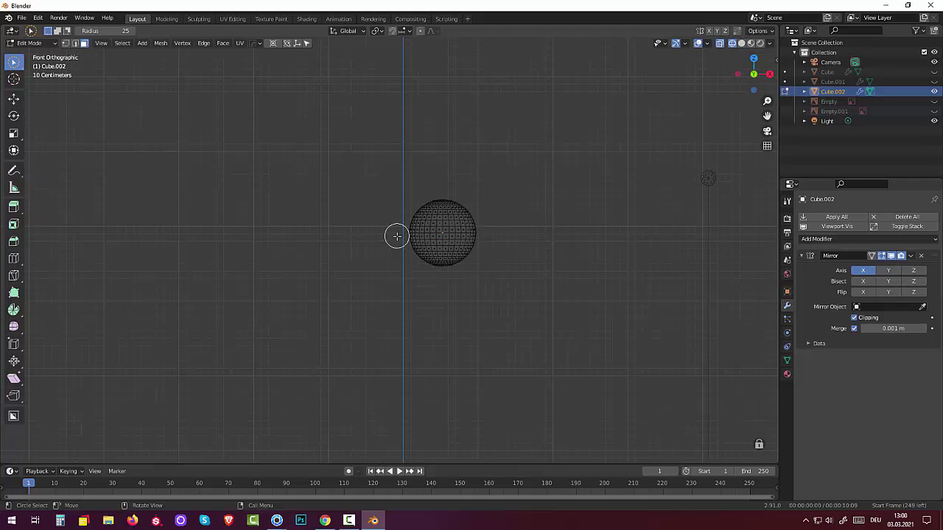
left_click_drag(401, 249, 476, 252)
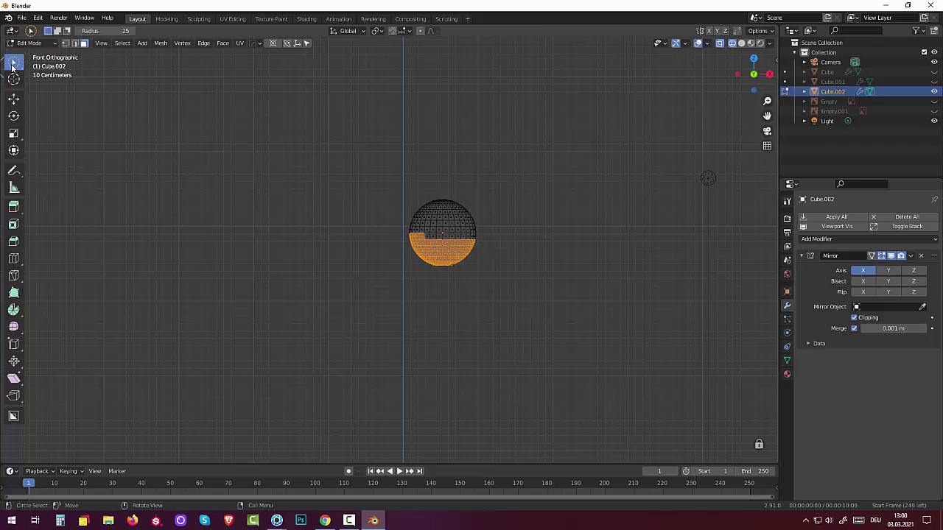
left_click_drag(14, 64, 37, 84)
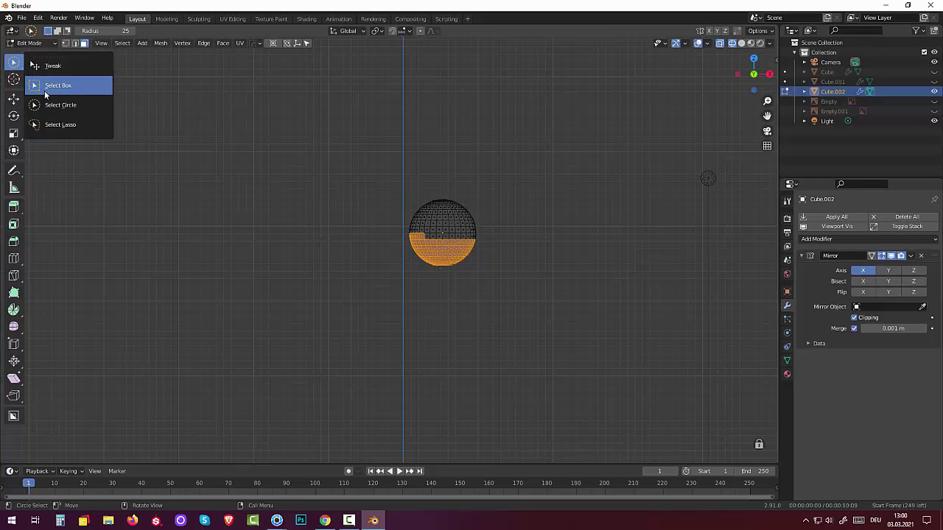
left_click_drag(403, 235, 519, 272)
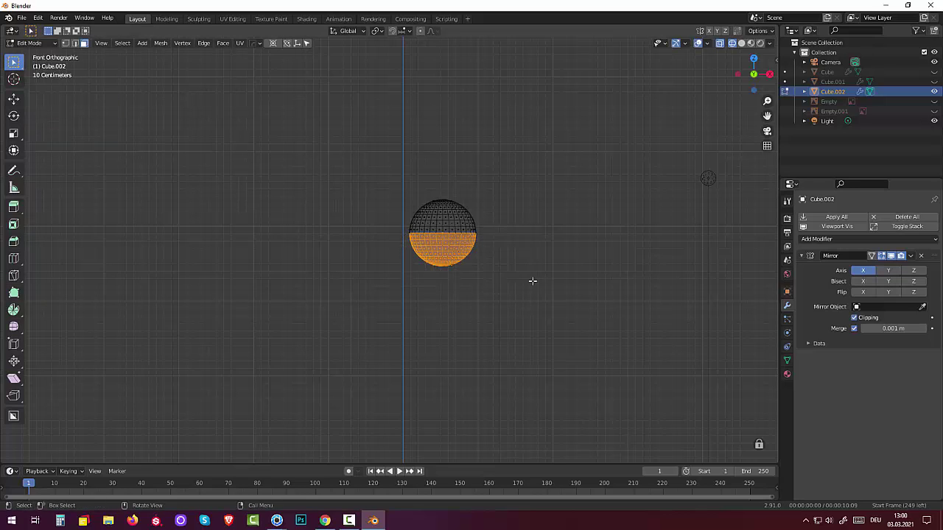
left_click_drag(403, 231, 533, 278)
left_click_drag(403, 230, 601, 280)
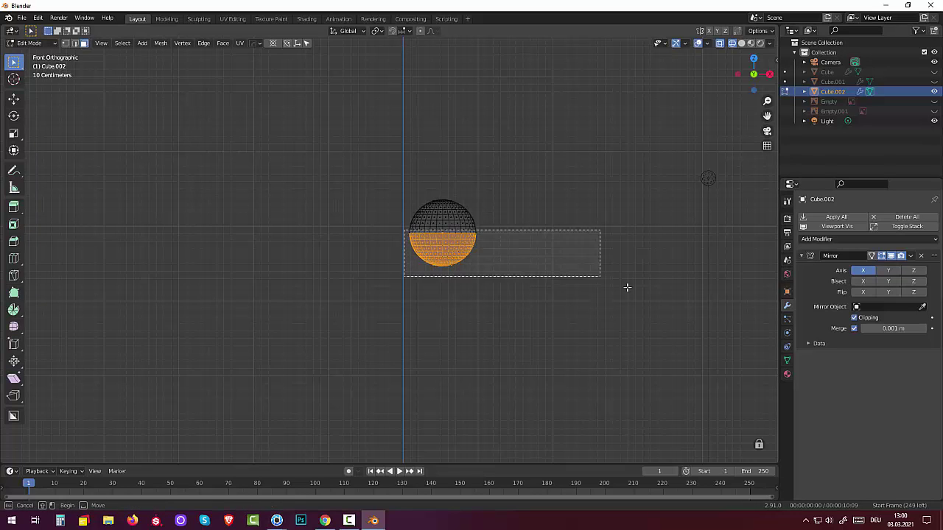
left_click_drag(407, 225, 599, 314)
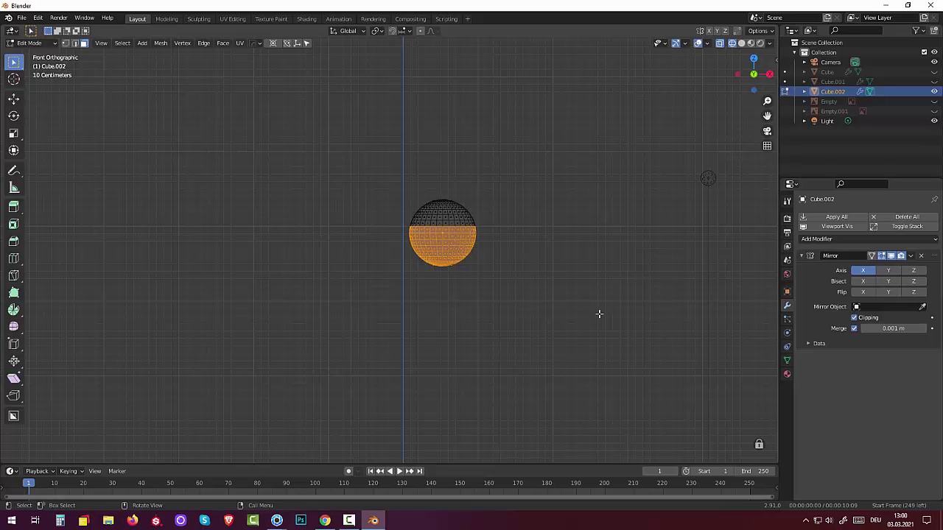
key("x")
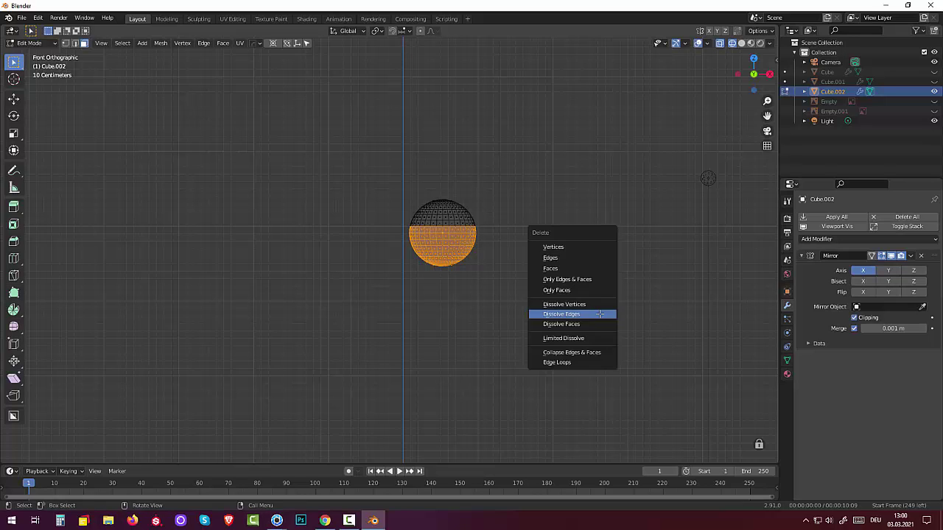
left_click(565, 245)
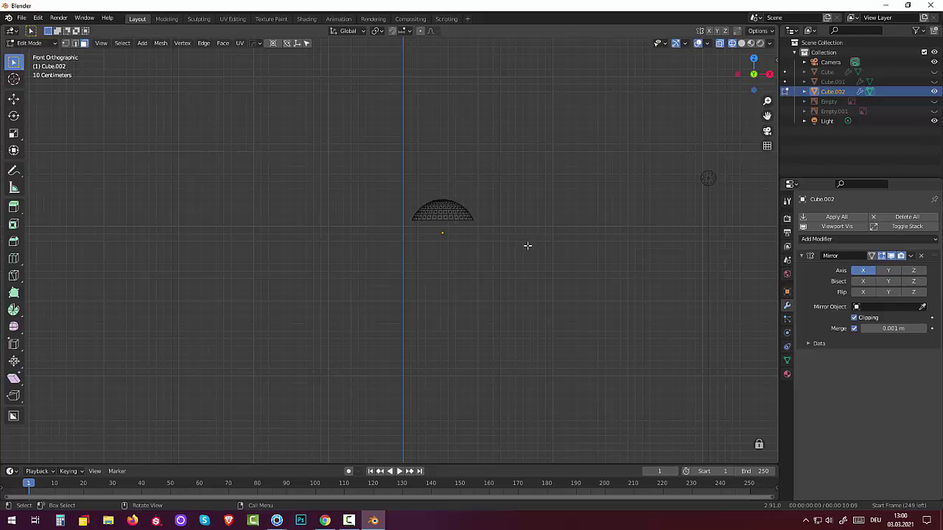
Unhide the eyeball Cube.001 and return to solid shading to view the cap over it.
left_click(934, 81)
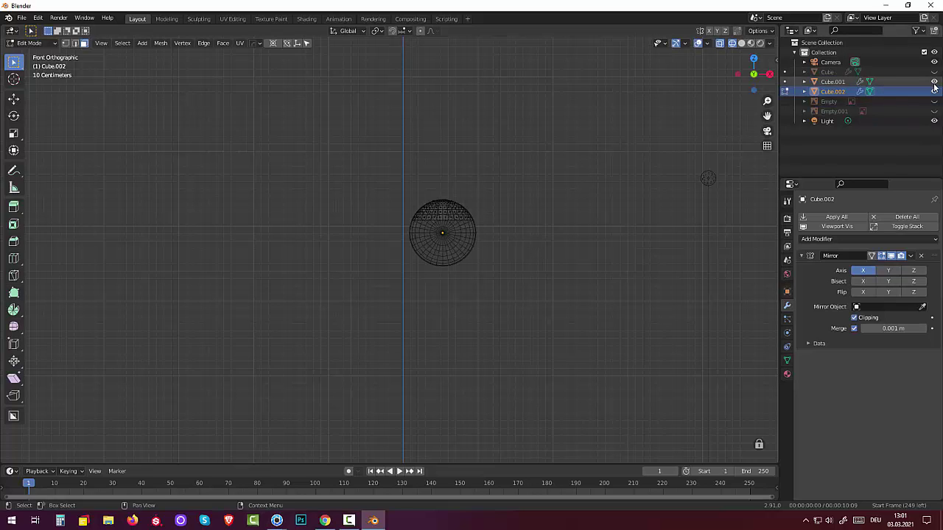
left_click(741, 43)
left_click(721, 43)
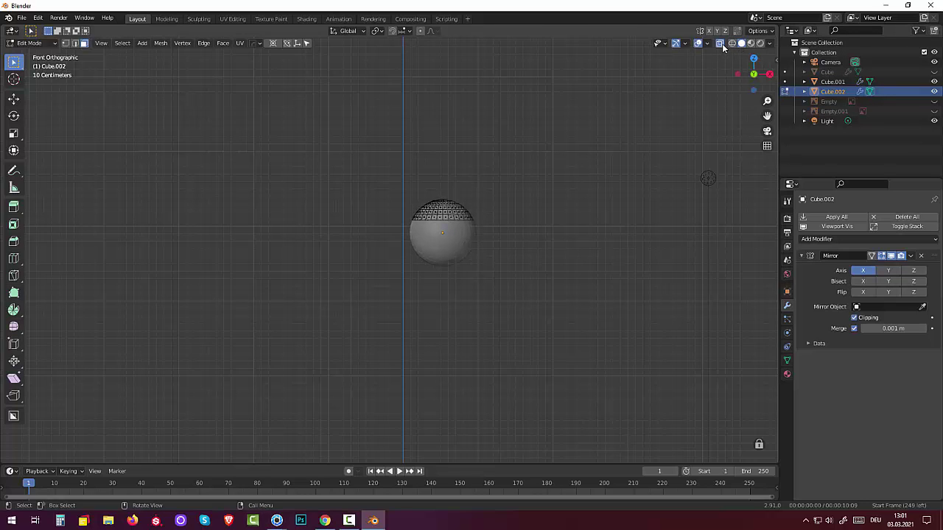
left_click(722, 43)
scroll(533, 204, "up", 1)
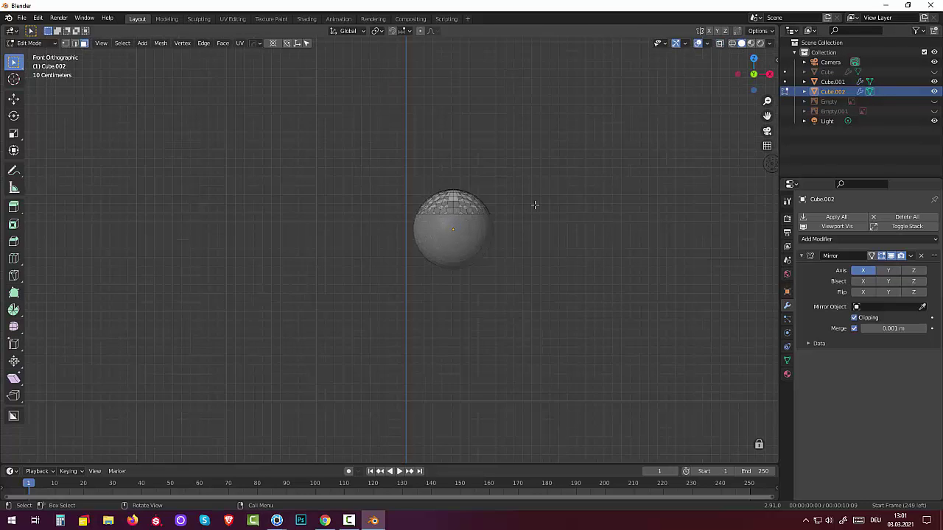
scroll(535, 204, "up", 2)
middle_click_drag(583, 218, 598, 240)
left_click(38, 44)
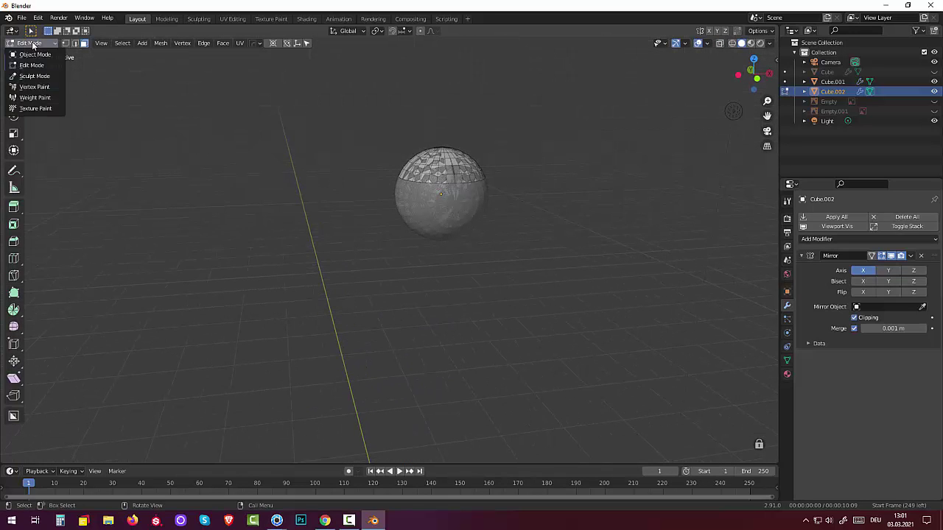
Back in Object Mode, give the cap a Solidify modifier with -0.12 m thickness and -1 offset.
left_click(36, 54)
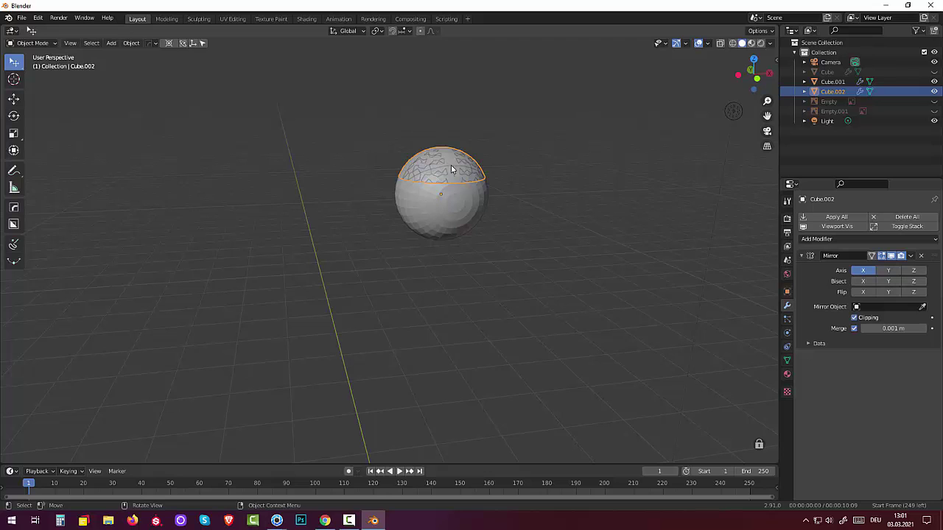
middle_click_drag(575, 184, 568, 178)
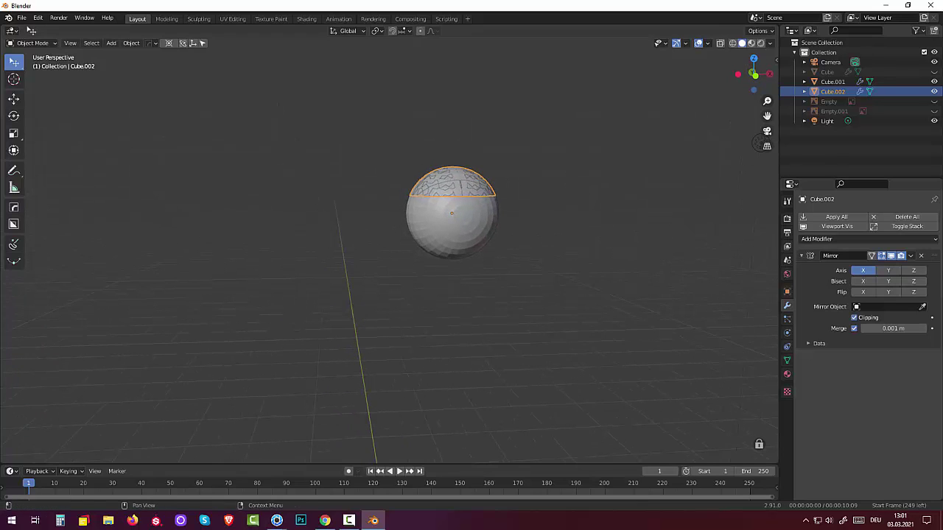
left_click(815, 240)
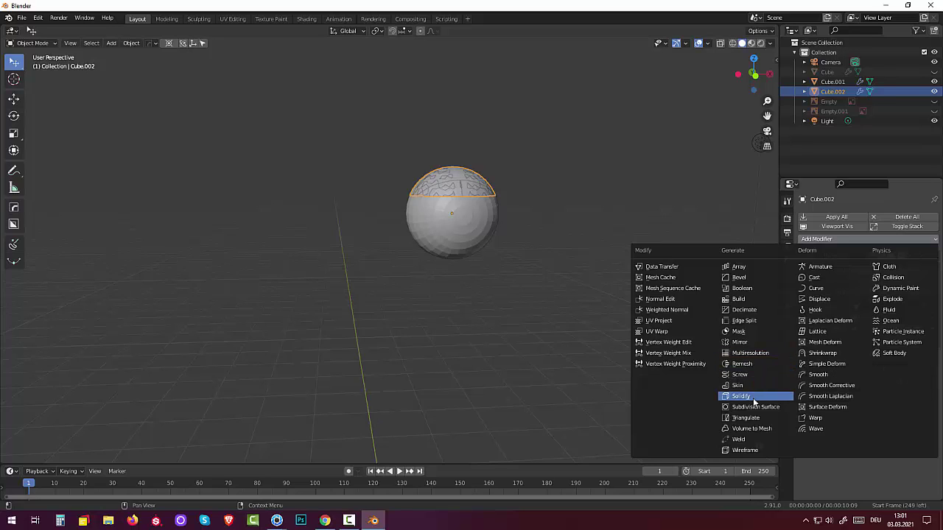
left_click(755, 402)
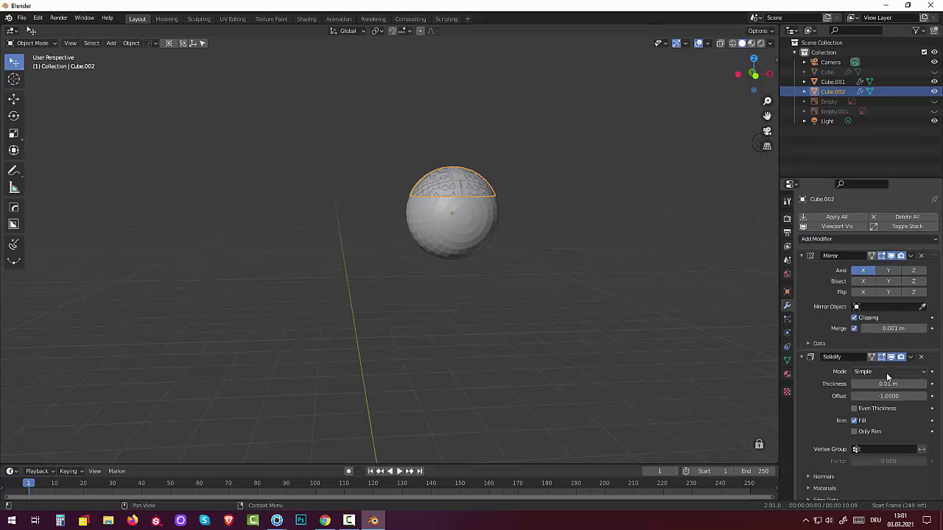
mouse_move(879, 383)
left_mouse_down()
mouse_move(854, 384)
mouse_move(884, 383)
left_mouse_up()
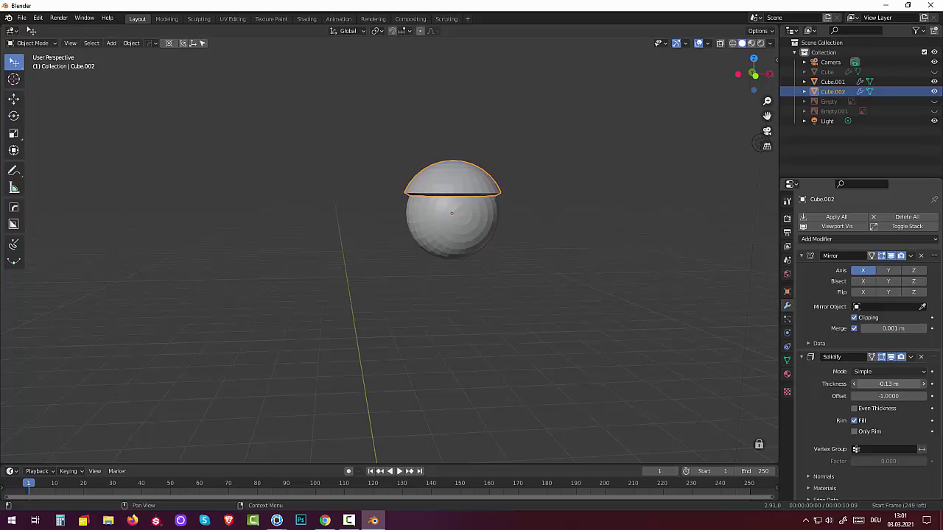
left_click_drag(889, 384, 893, 383)
left_click(563, 350)
mouse_move(570, 337)
middle_mouse_down()
mouse_move(472, 328)
mouse_move(545, 327)
mouse_move(543, 317)
middle_mouse_up()
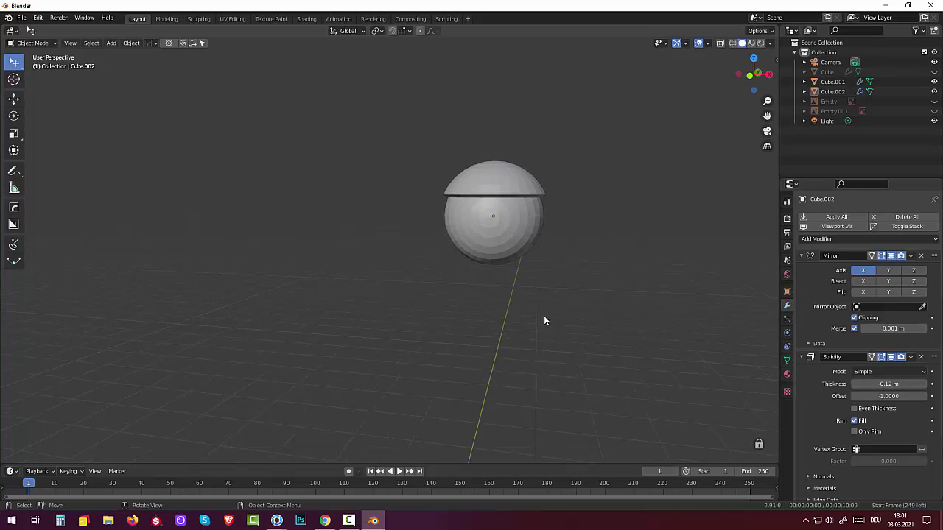
Unhide the head Cube and orbit around it to inspect the eyelid cap over the eyeball.
left_click(934, 72)
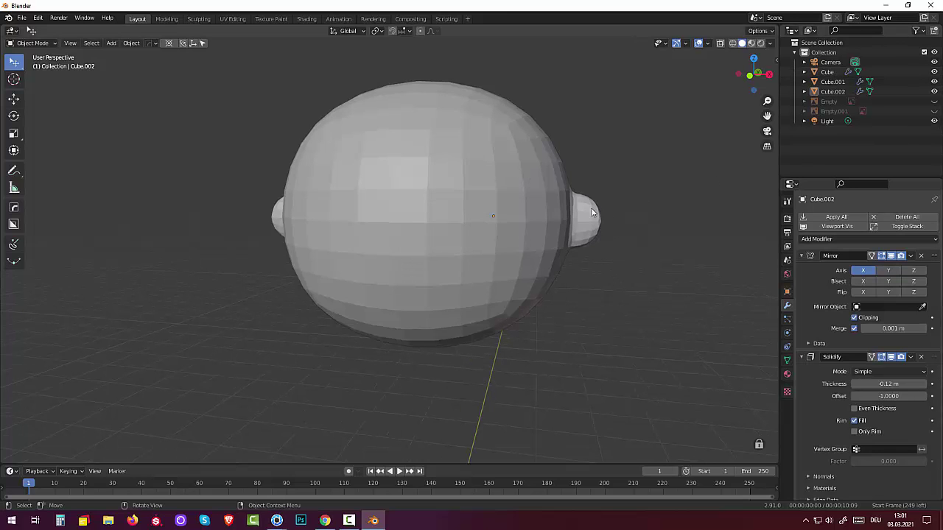
mouse_move(591, 212)
middle_mouse_down()
mouse_move(395, 277)
mouse_move(483, 242)
mouse_move(453, 210)
middle_mouse_up()
left_click(451, 214)
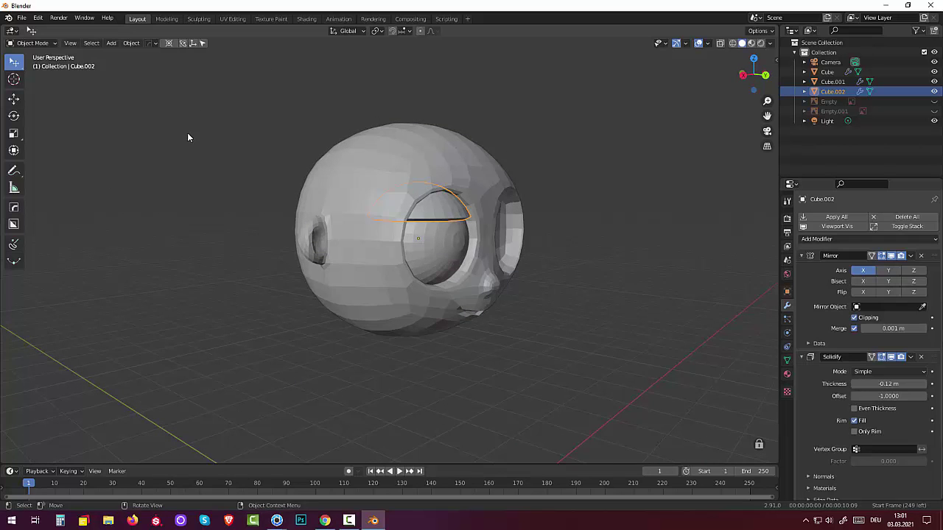
mouse_move(205, 97)
middle_mouse_down()
mouse_move(237, 105)
mouse_move(240, 117)
middle_mouse_up()
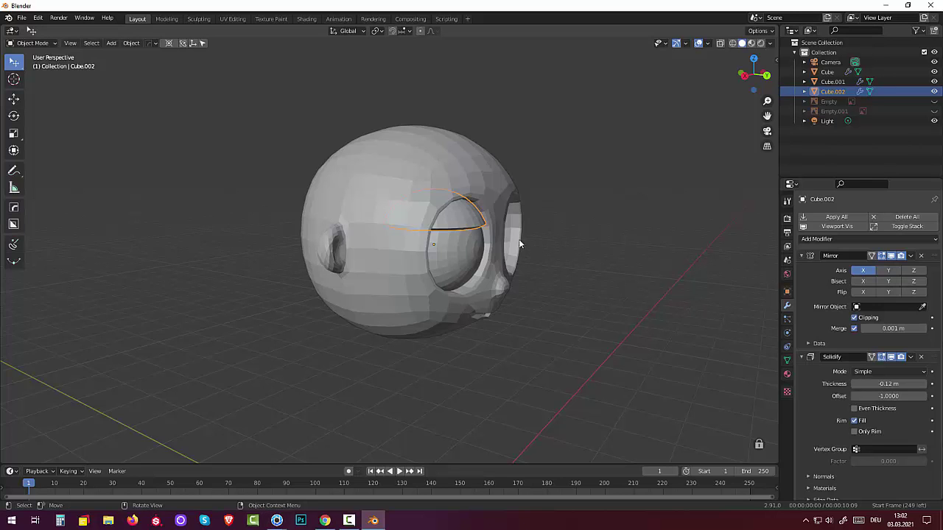
mouse_move(520, 243)
middle_mouse_down()
mouse_move(482, 234)
mouse_move(548, 233)
middle_mouse_up()
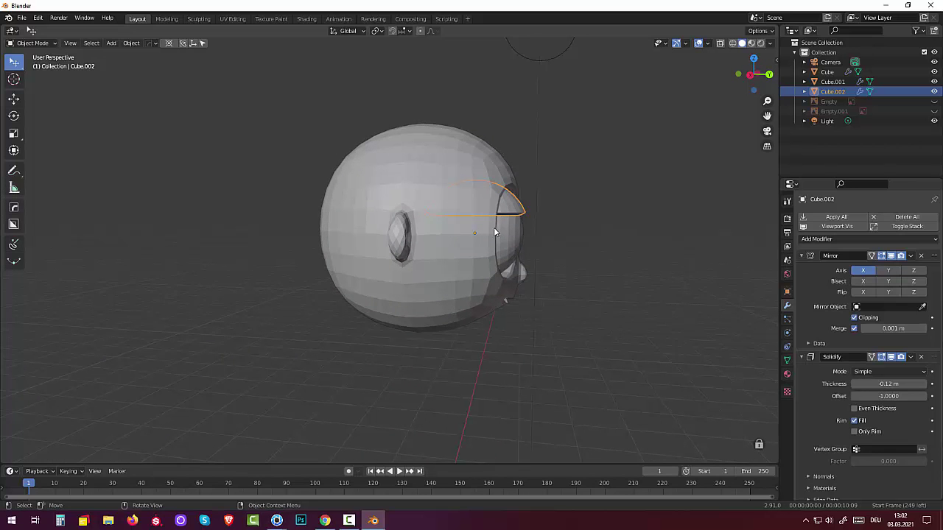
mouse_move(496, 233)
middle_mouse_down()
mouse_move(409, 230)
mouse_move(384, 219)
mouse_move(418, 226)
middle_mouse_up()
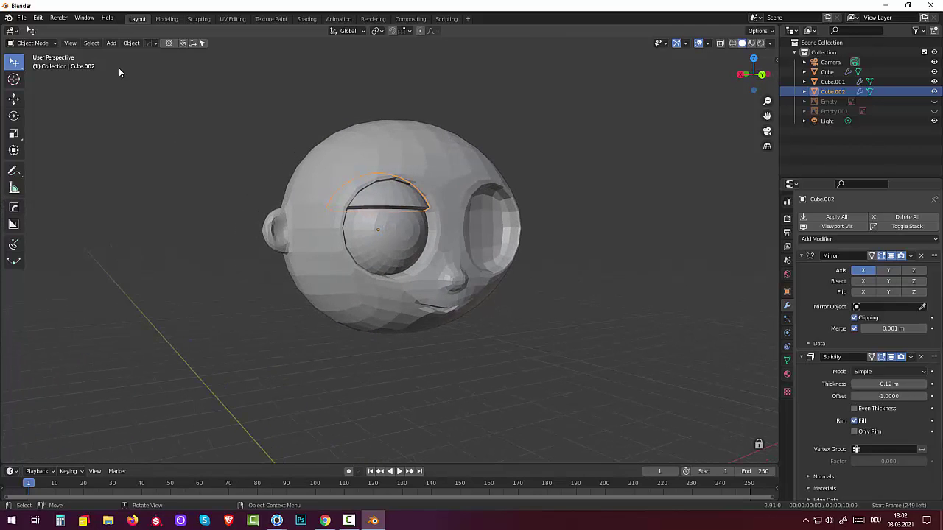
Place the 3D cursor on the eyeball, set the eyelid's origin there, and delete its Mirror modifier.
left_click(13, 79)
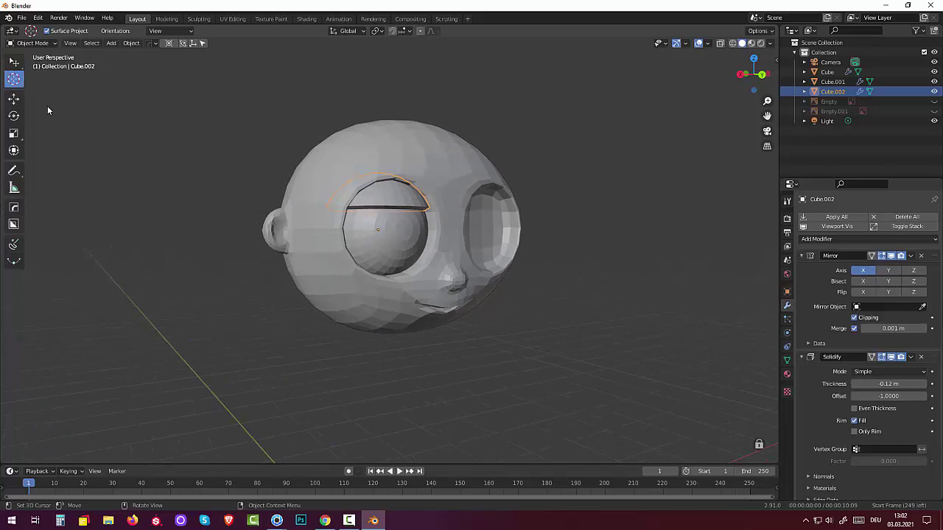
left_click(377, 231)
left_click(132, 44)
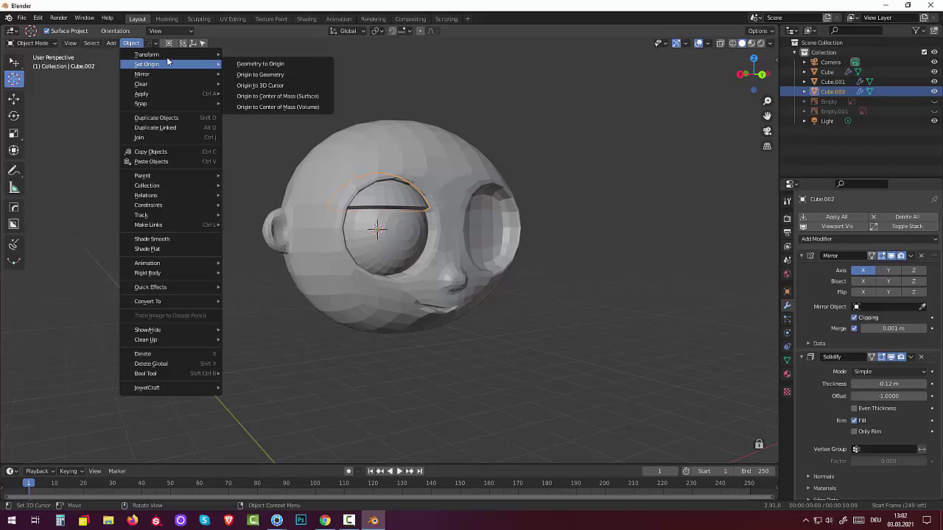
mouse_move(147, 64)
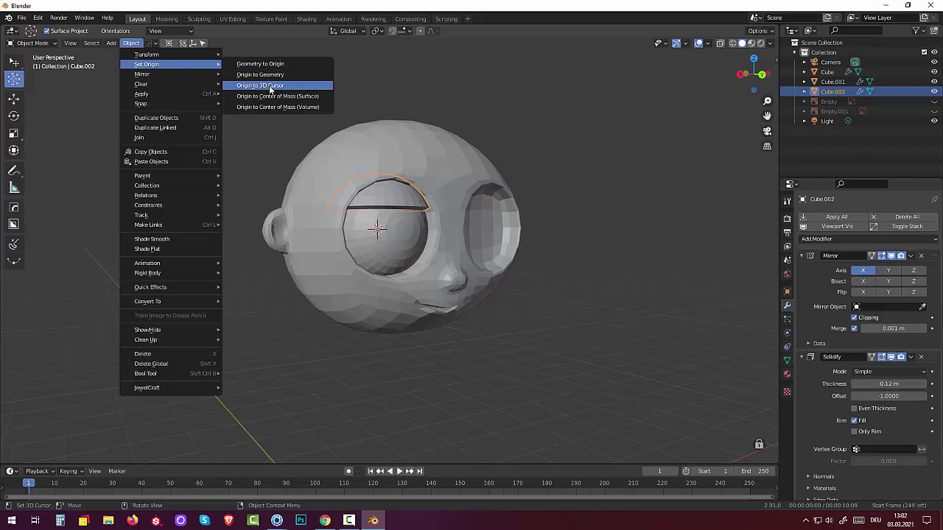
left_click(270, 87)
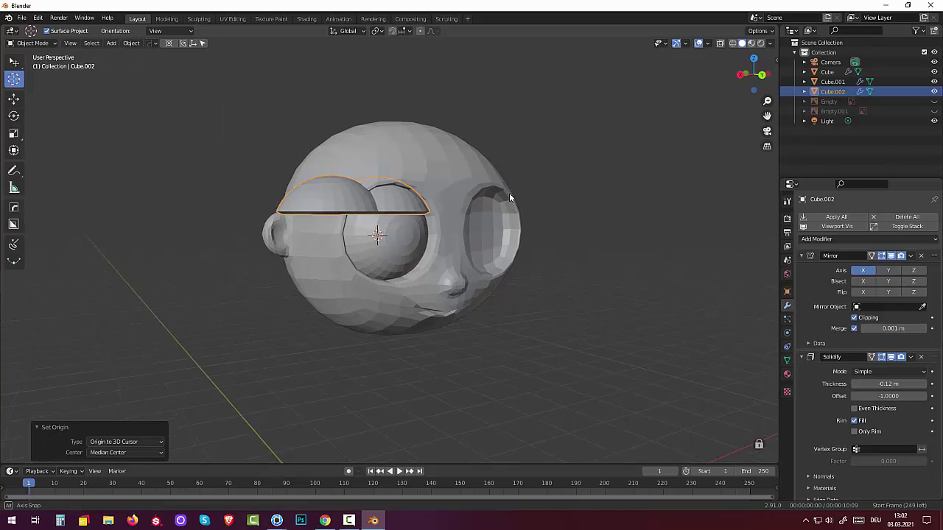
middle_click_drag(509, 193, 485, 196)
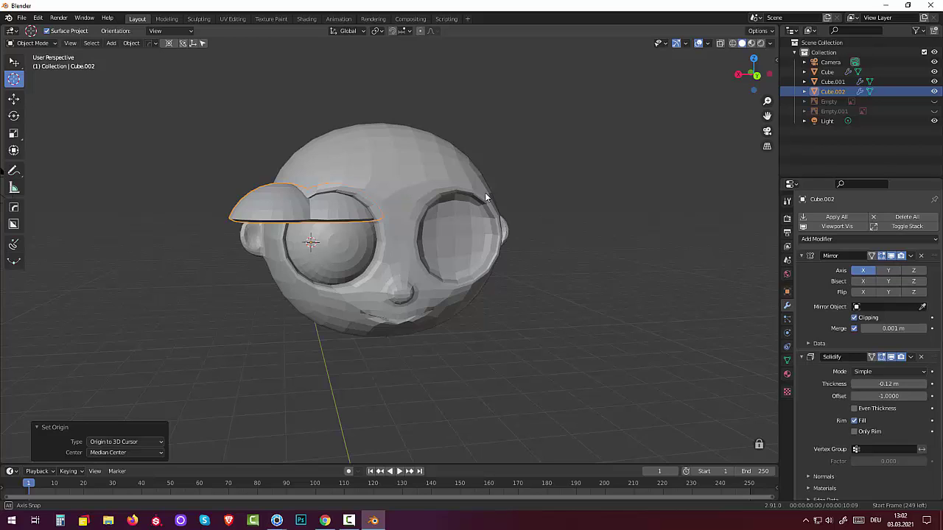
left_click(920, 255)
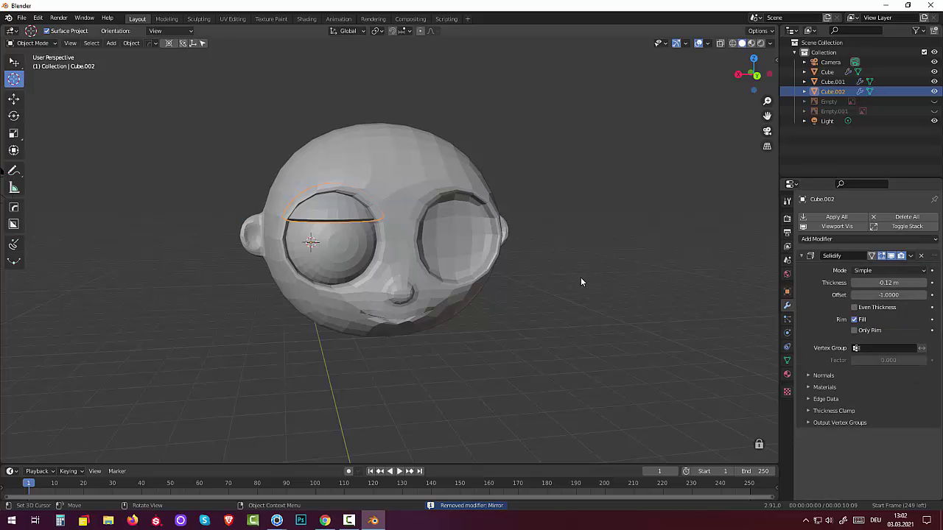
In Right view, drag the eyelid along Y with the move gizmo toward the eyeball.
mouse_move(584, 274)
middle_mouse_down()
mouse_move(660, 288)
mouse_move(669, 277)
middle_mouse_up()
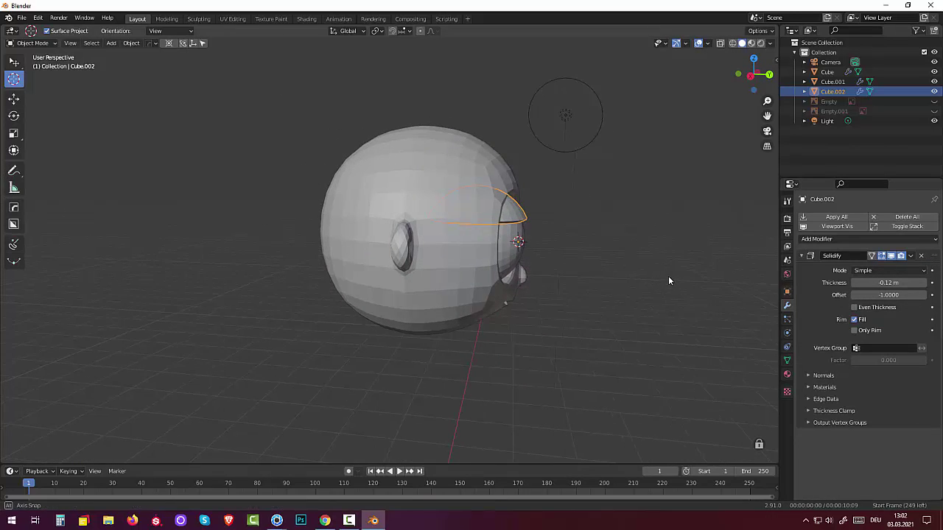
key("KP_3")
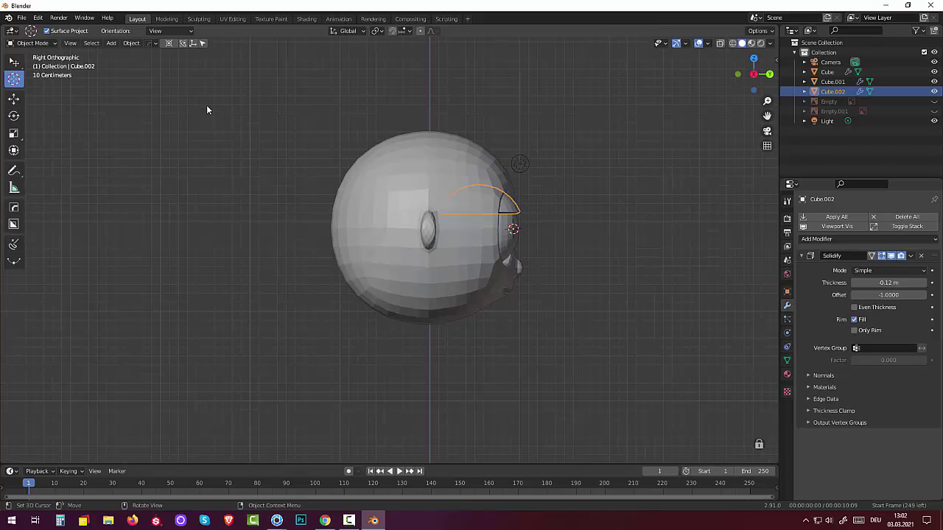
left_click(170, 43)
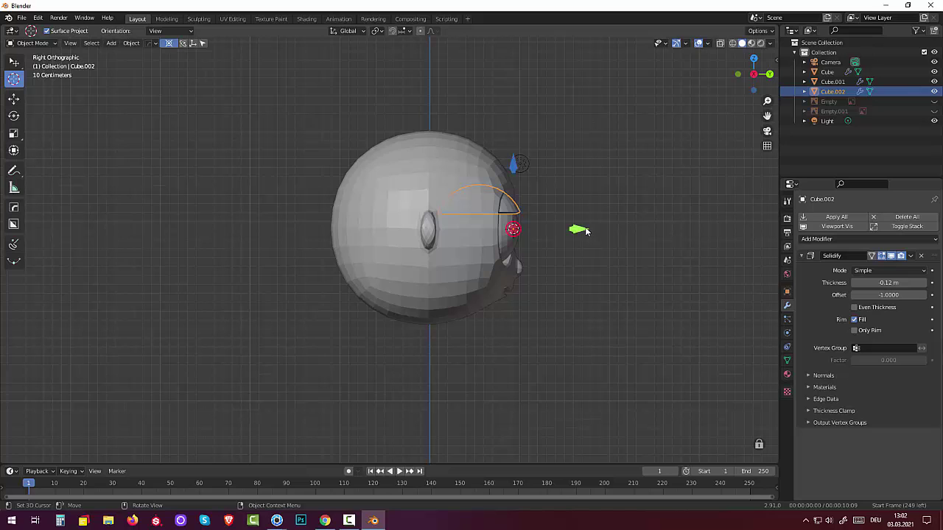
mouse_move(579, 229)
left_mouse_down()
mouse_move(552, 226)
mouse_move(560, 233)
left_mouse_up()
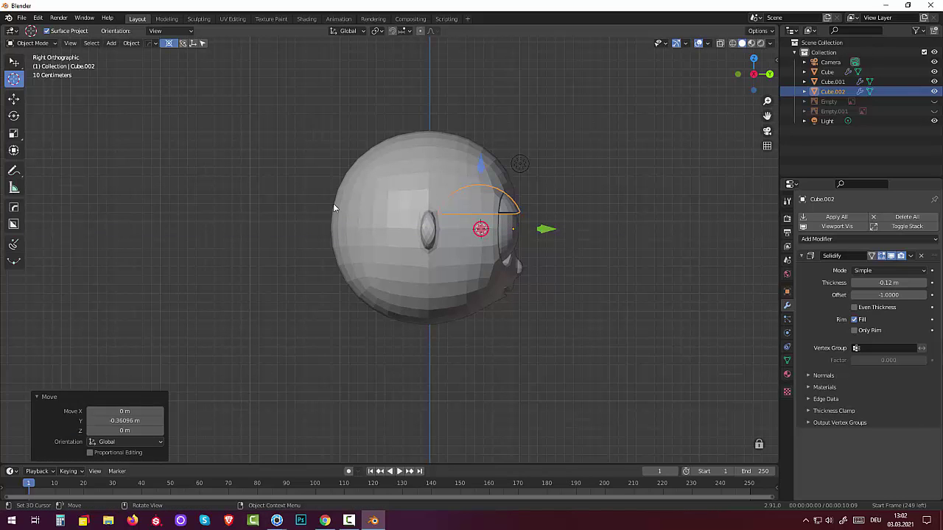
left_click(33, 43)
left_click(167, 45)
Tilt the eyelid by 35.4° and move it higher so it sits closer over the eyeball.
key("r")
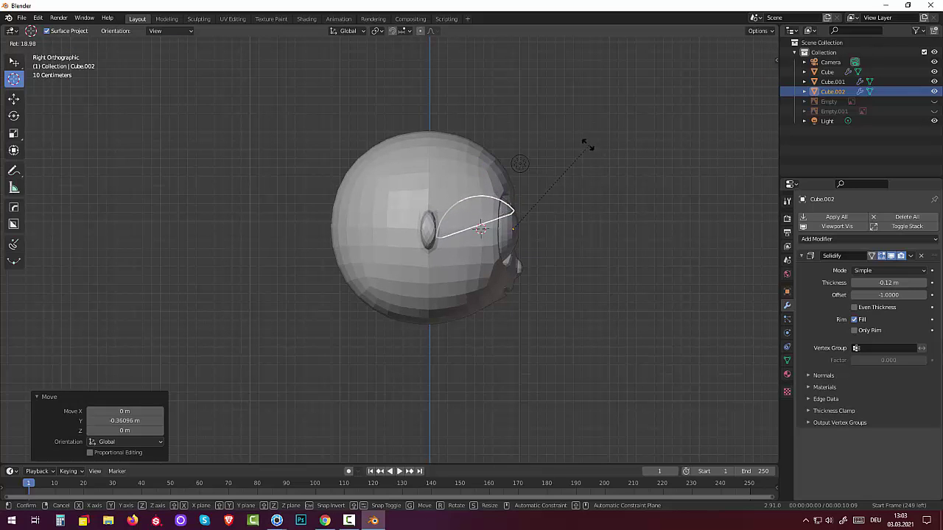
left_click(556, 146)
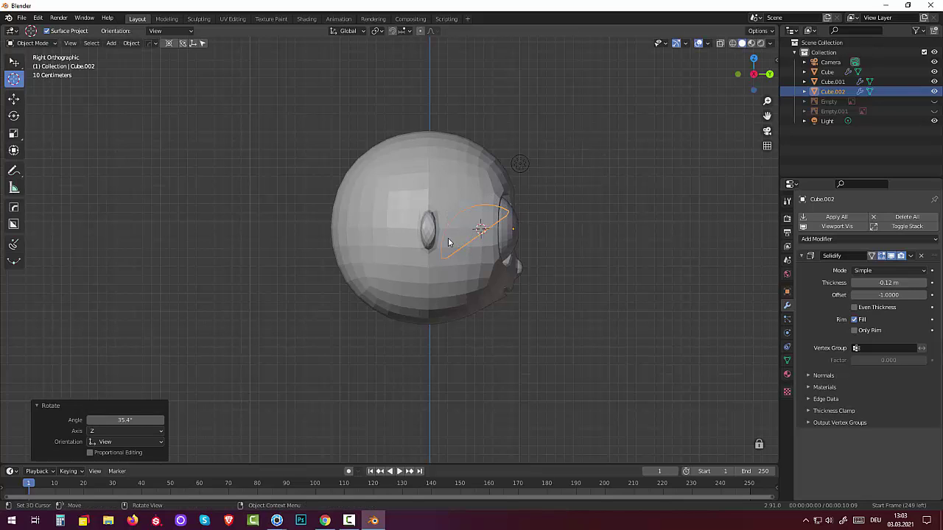
key("g")
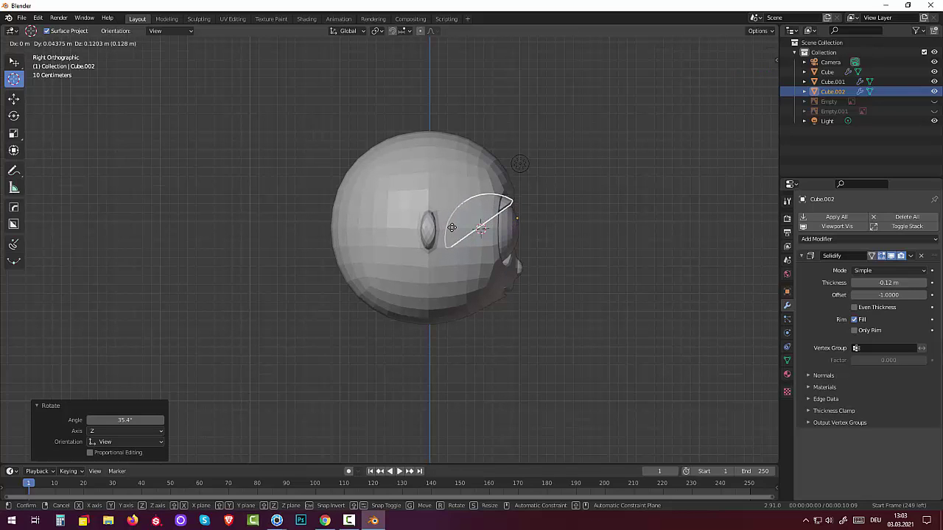
left_click(452, 227)
mouse_move(556, 226)
middle_mouse_down()
mouse_move(441, 234)
mouse_move(451, 234)
middle_mouse_up()
mouse_move(469, 230)
middle_mouse_down()
mouse_move(488, 225)
mouse_move(497, 245)
mouse_move(526, 252)
mouse_move(543, 229)
mouse_move(581, 237)
middle_mouse_up()
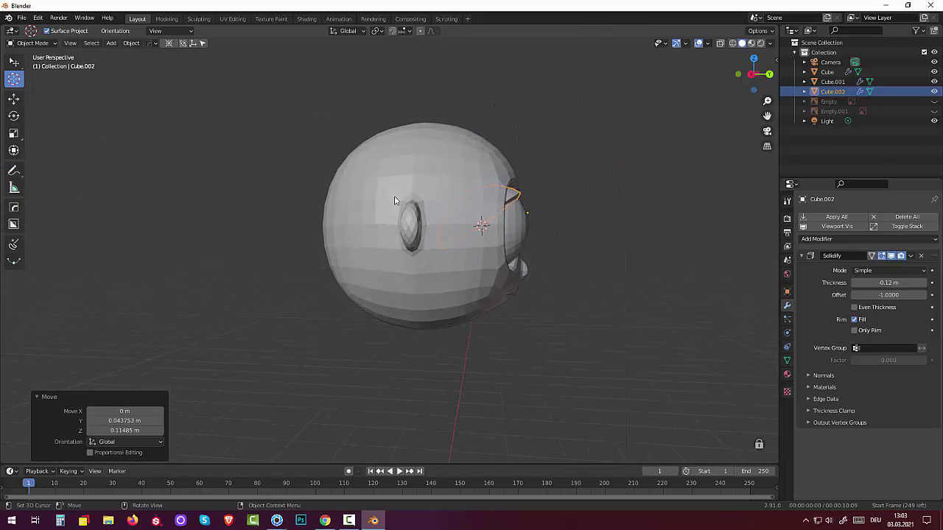
left_click(130, 43)
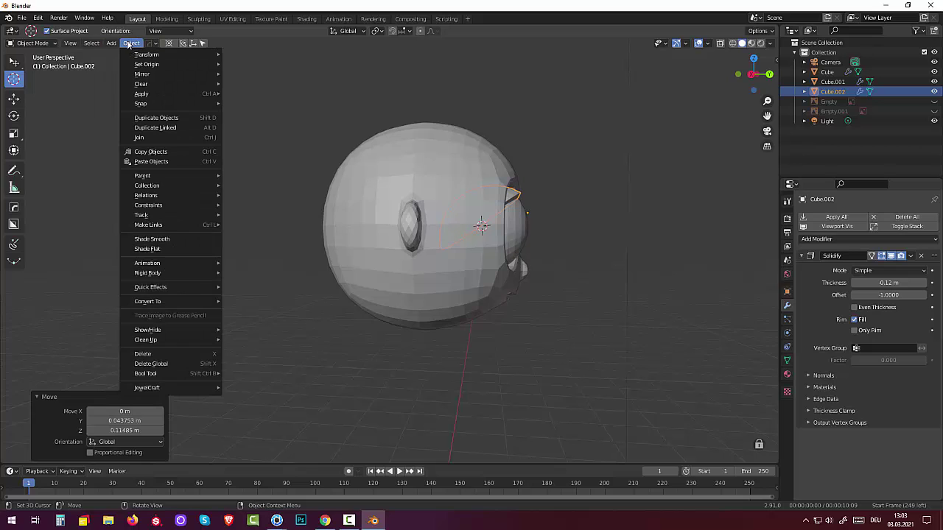
mouse_move(147, 65)
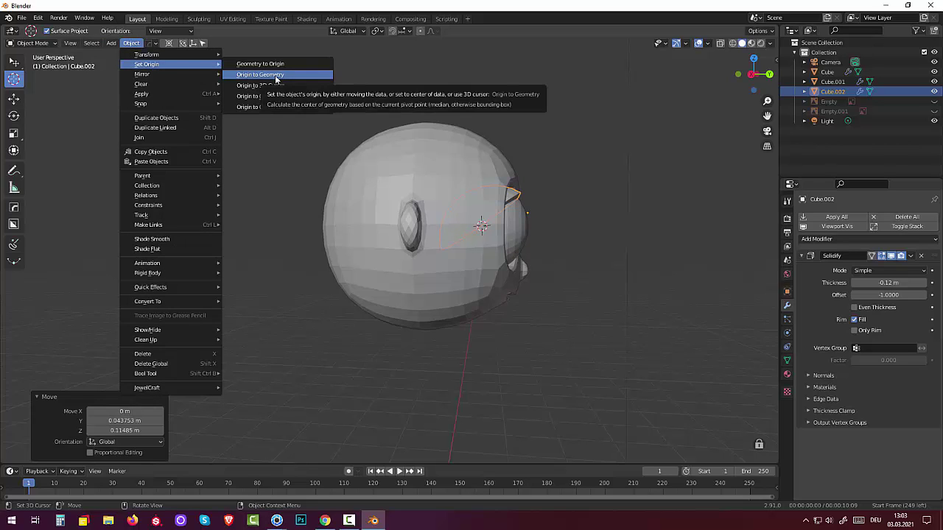
Recentre the eyelid's origin on its geometry, then tilt it -10.9° and nudge its position.
left_click(275, 75)
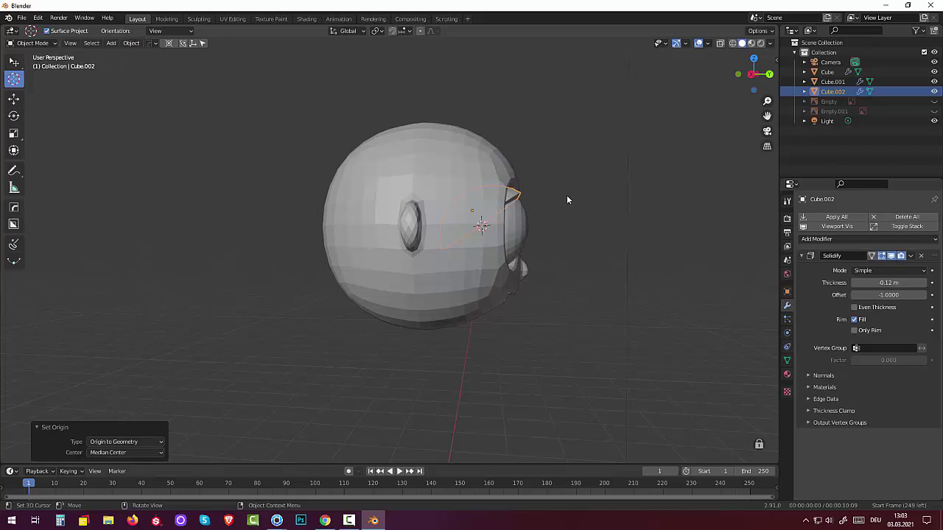
key("r")
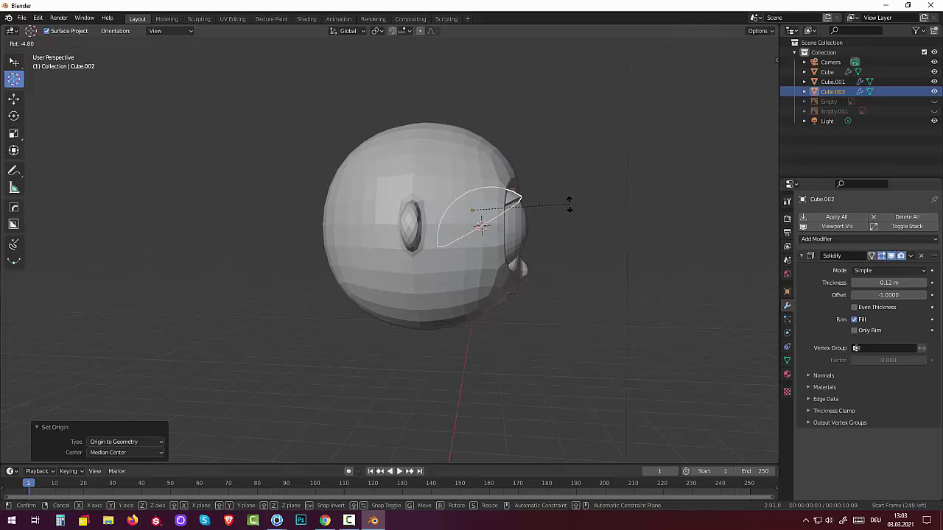
left_click(570, 213)
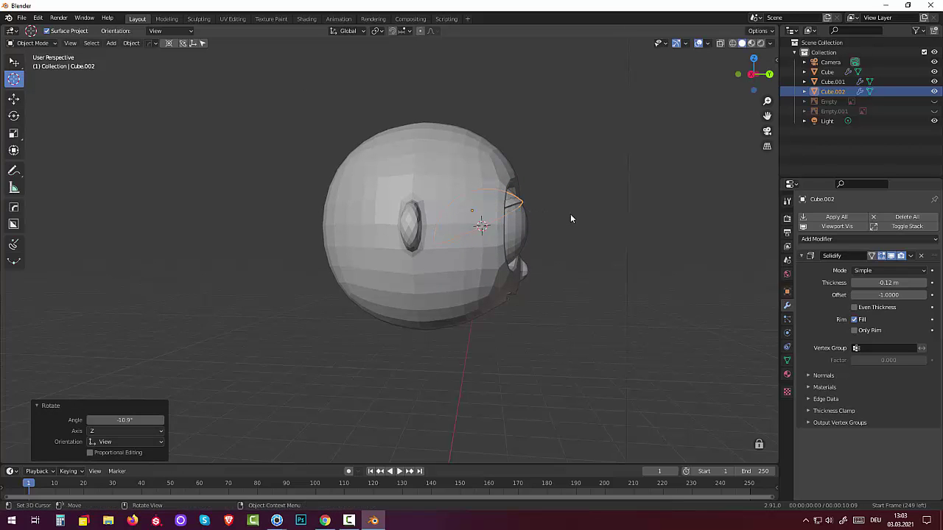
key("g")
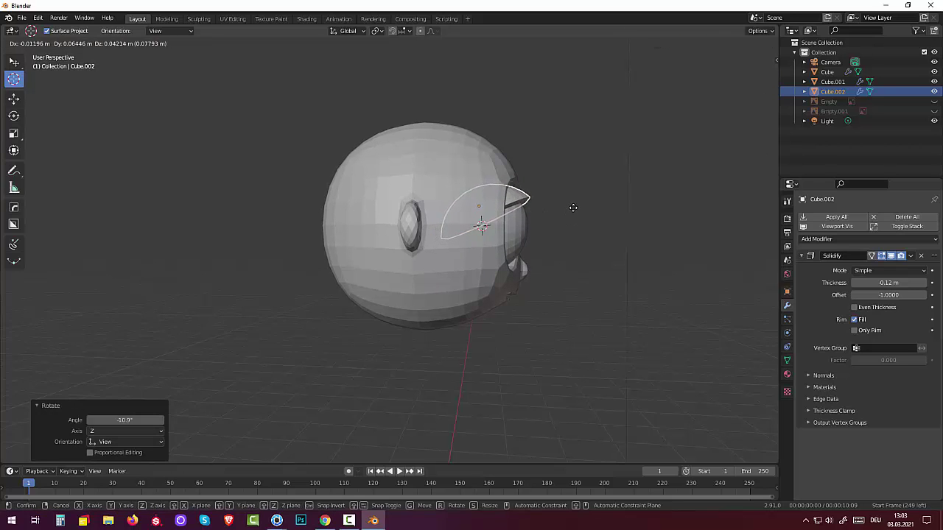
left_click(571, 208)
From a front view, fit the eyelid over the left eyeball and put the 3D cursor on it.
mouse_move(573, 210)
middle_mouse_down()
mouse_move(506, 209)
mouse_move(512, 168)
mouse_move(538, 213)
mouse_move(505, 215)
mouse_move(516, 213)
middle_mouse_up()
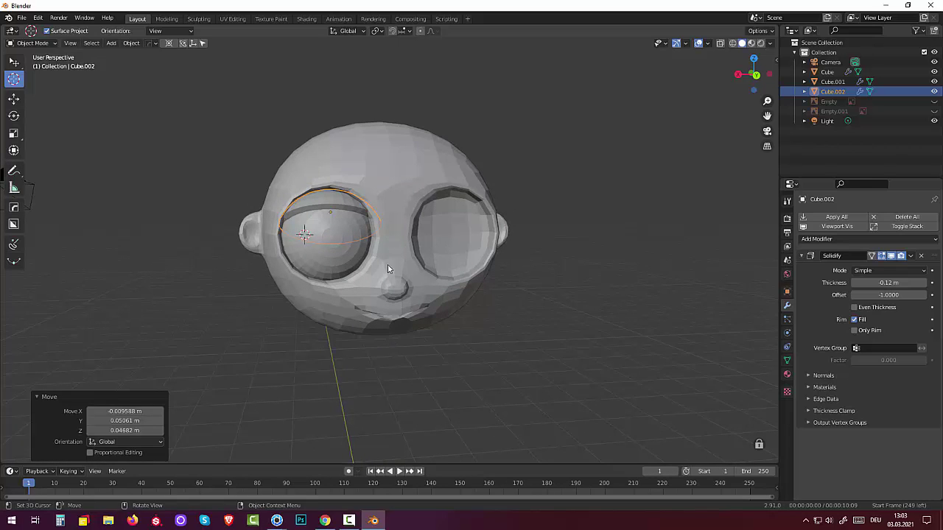
key("g")
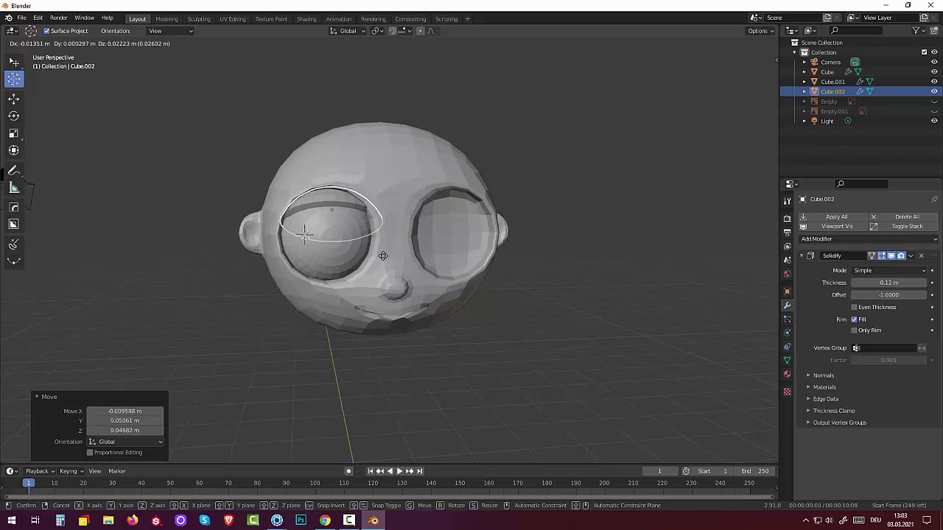
left_click(383, 255)
mouse_move(650, 340)
middle_mouse_down()
mouse_move(623, 329)
mouse_move(671, 332)
mouse_move(652, 338)
mouse_move(646, 328)
middle_mouse_up()
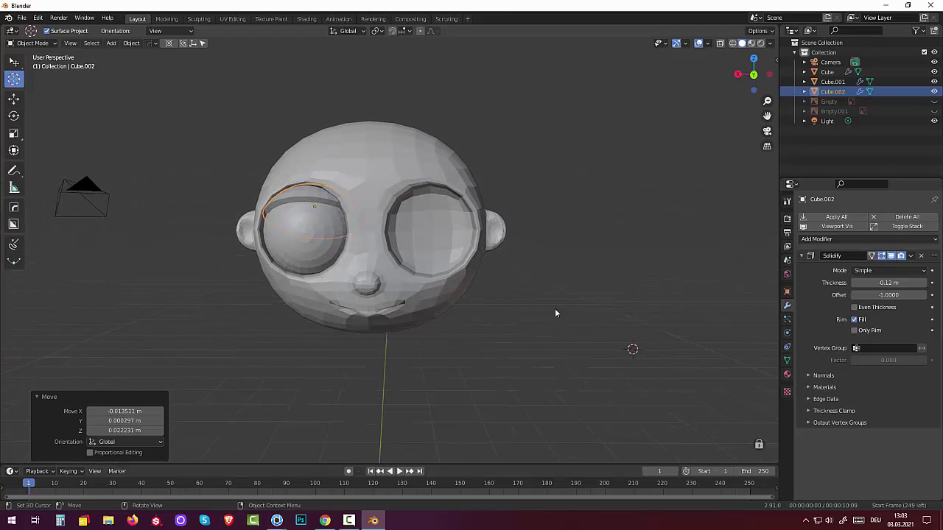
left_click(312, 226)
Apply the eyelid's Solidify modifier, then reset all its transforms to zero location and rotation, scale 1.
left_click(183, 43)
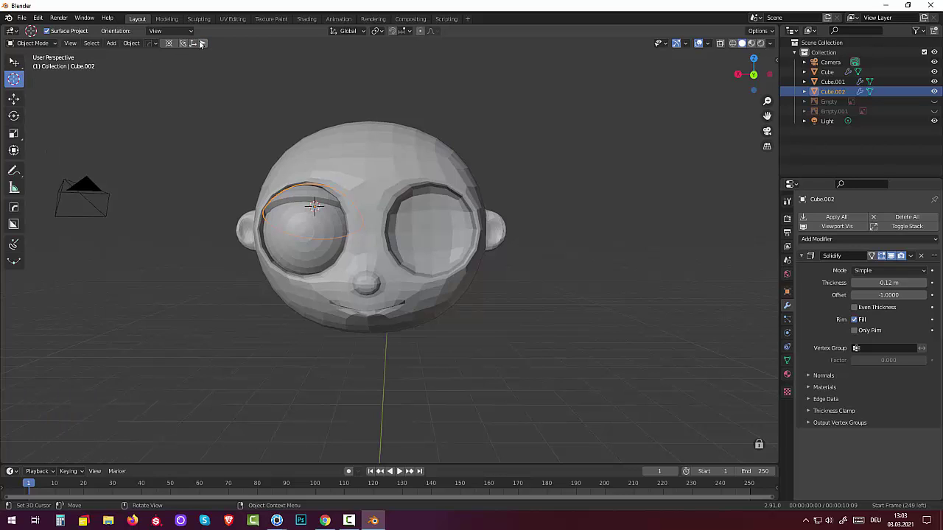
left_click(18, 64)
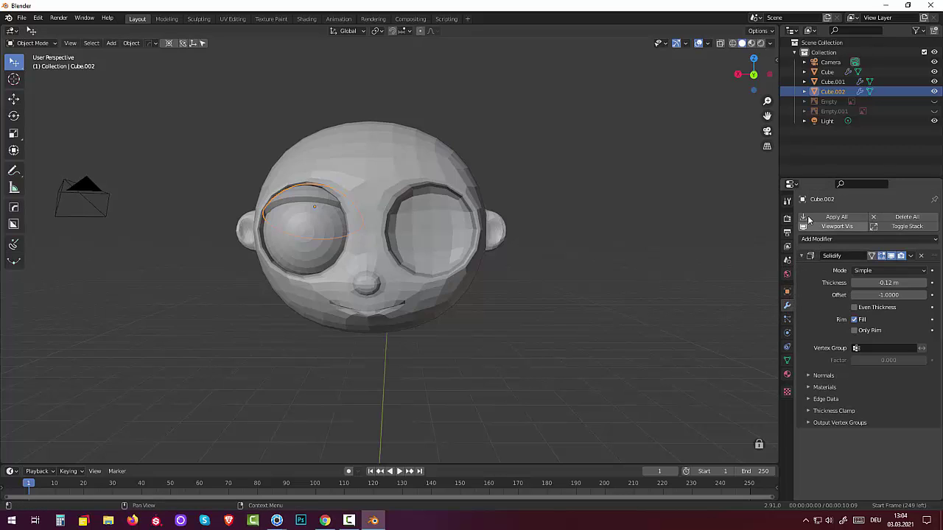
left_click(774, 62)
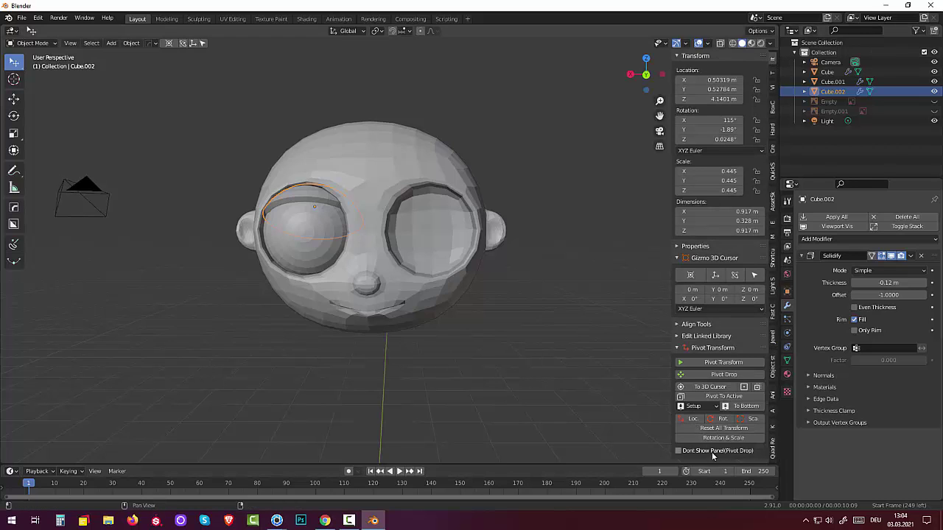
left_click(726, 429)
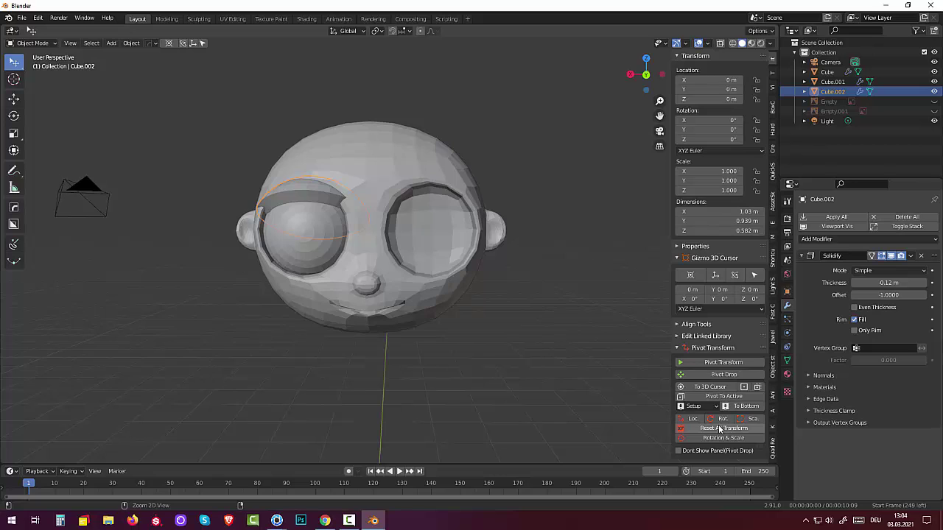
key("ctrl+z")
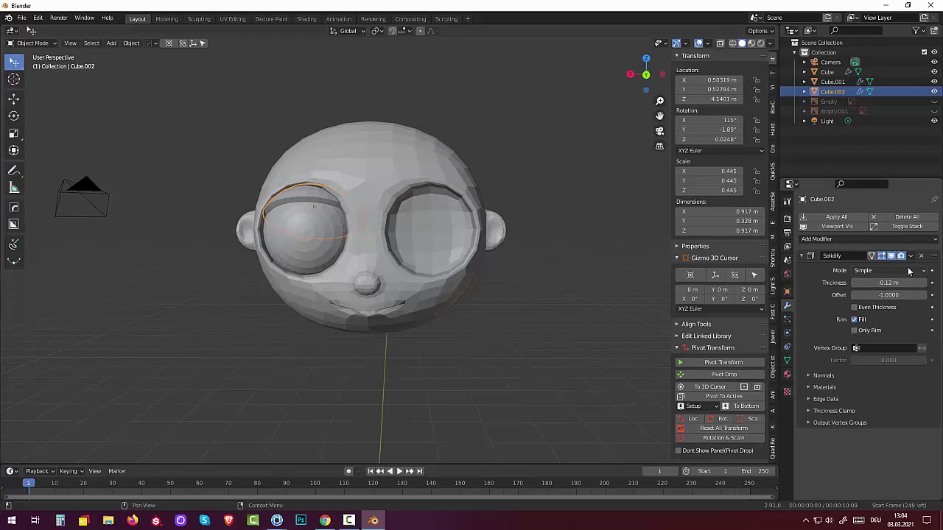
left_click(911, 256)
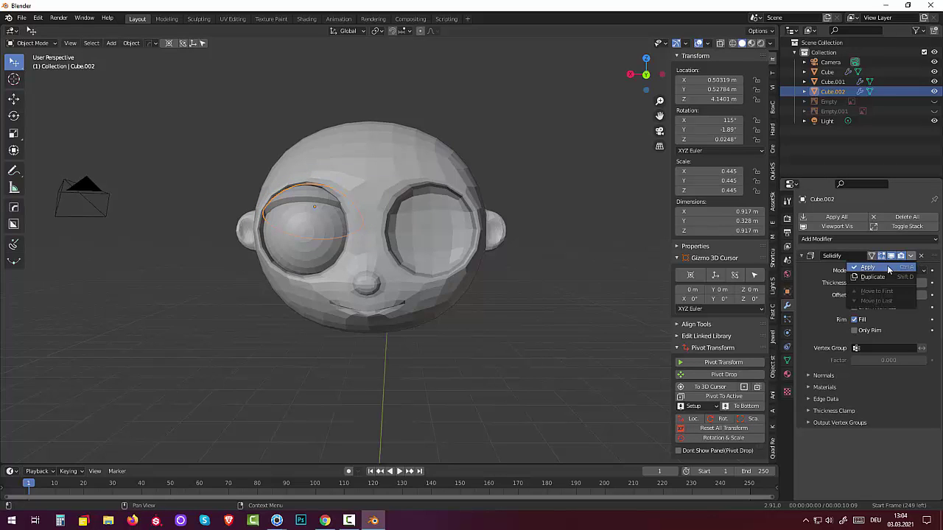
left_click(887, 267)
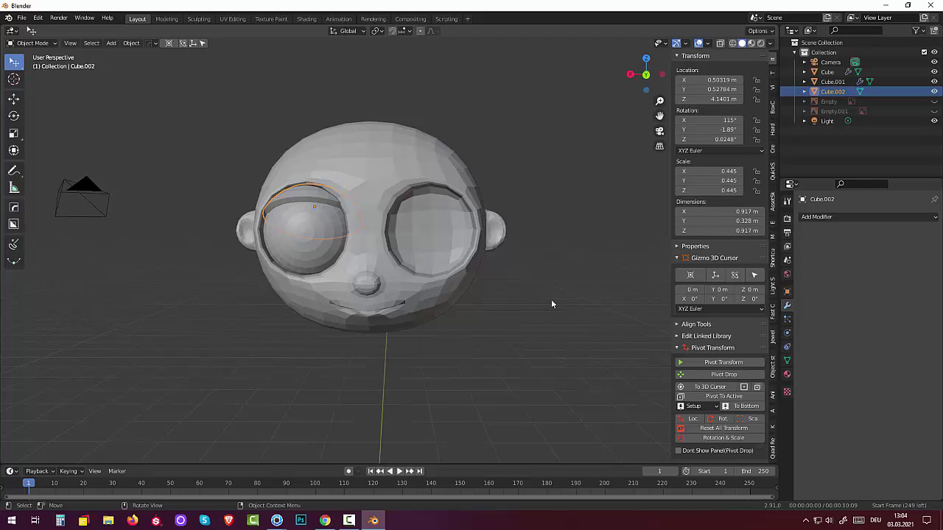
left_click(724, 428)
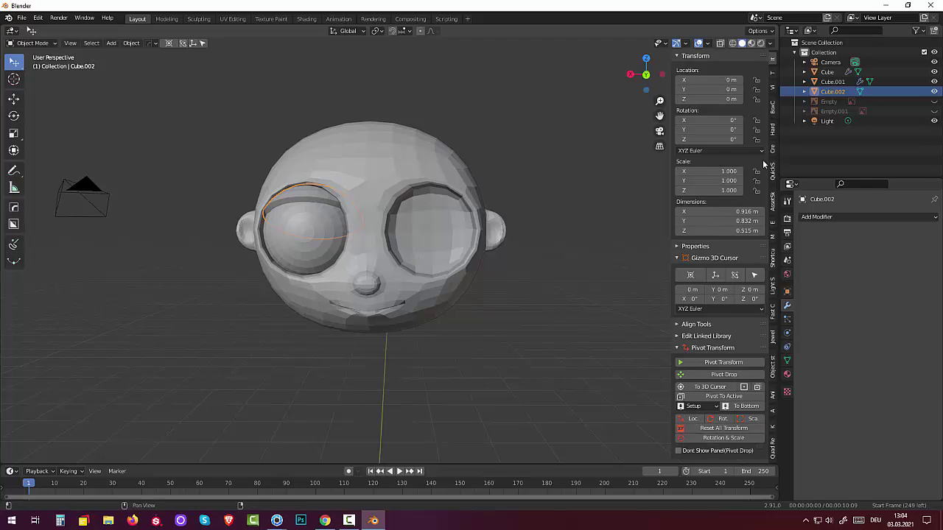
Add a Mirror modifier to the eyelid and reset the eyeball Cube.001's transforms so both eyes appear.
left_click(809, 217)
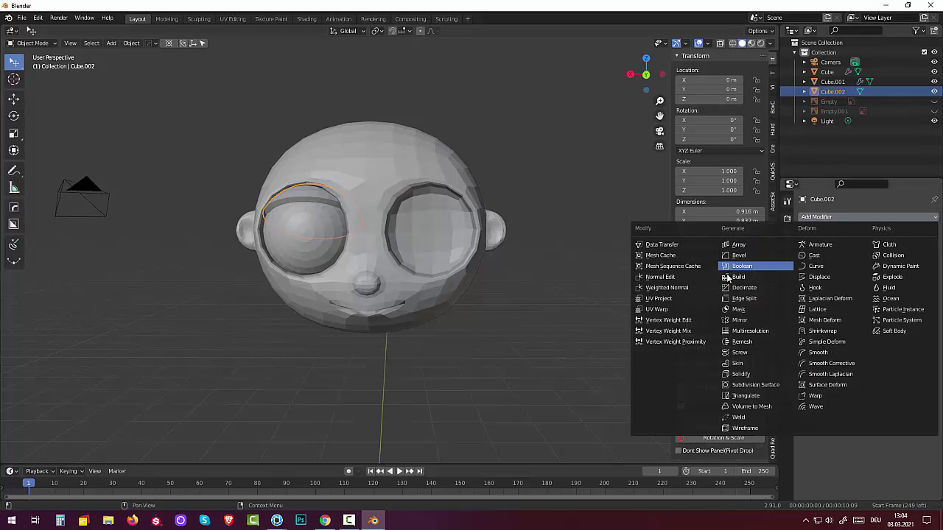
left_click(738, 320)
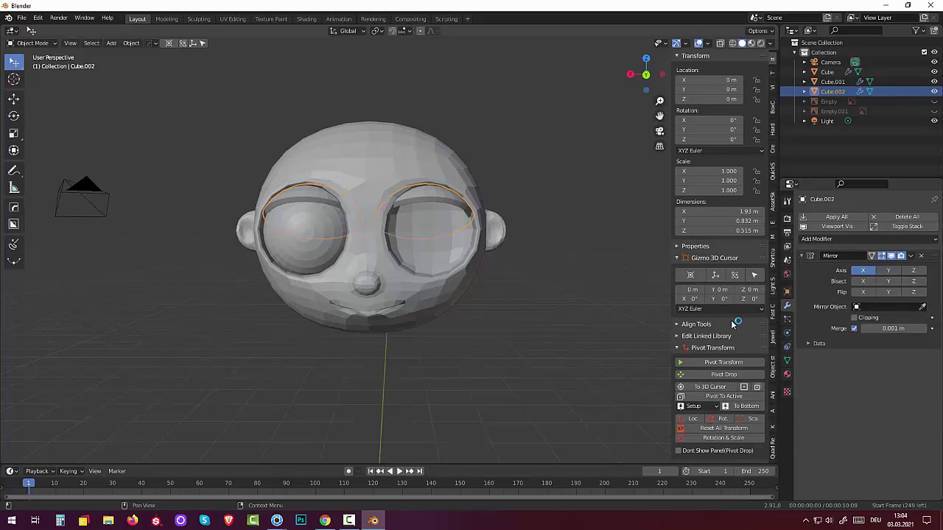
left_click(303, 259)
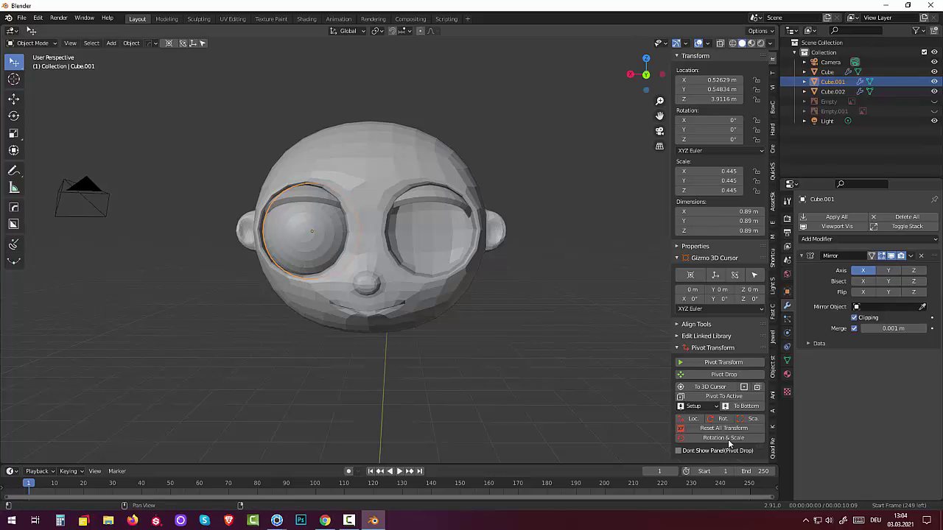
left_click(724, 428)
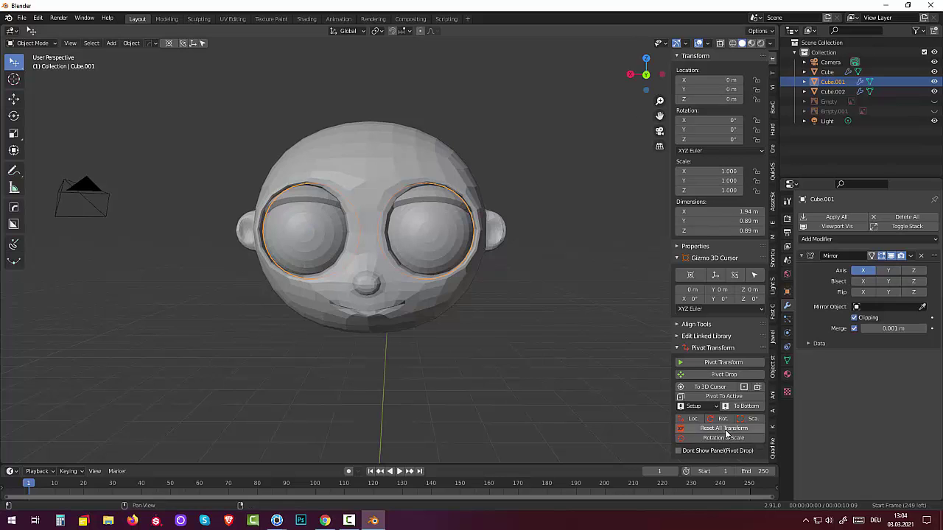
left_click(501, 403)
mouse_move(497, 398)
middle_mouse_down()
mouse_move(538, 384)
mouse_move(585, 395)
mouse_move(513, 386)
mouse_move(516, 358)
mouse_move(498, 406)
mouse_move(525, 404)
middle_mouse_up()
Lower the eyelid Cube.002 about 0.02 m along the Z axis.
left_click(341, 230)
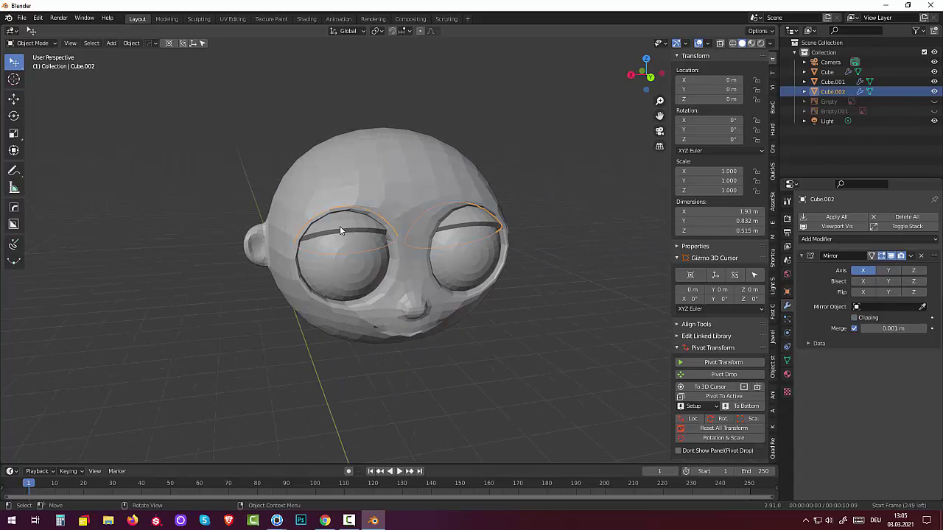
key("g")
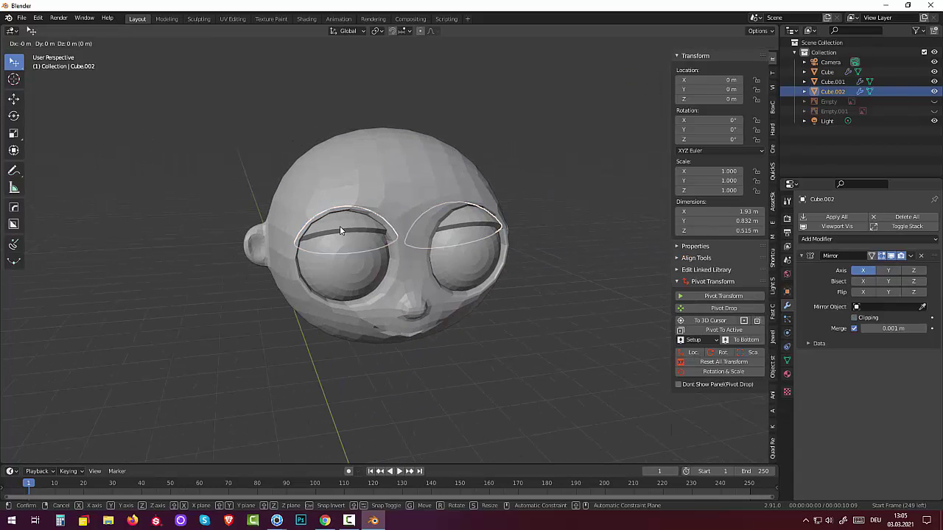
key("z")
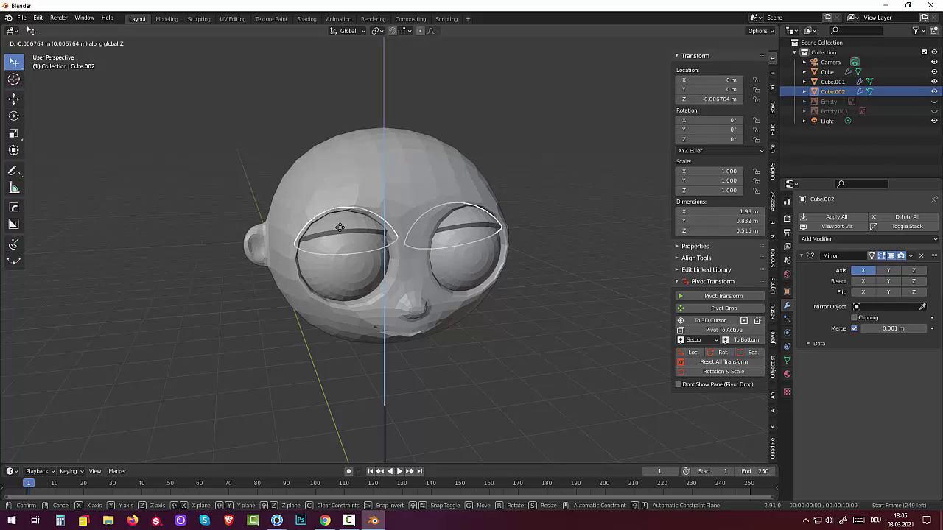
left_click(339, 227)
Zoom in on a front view of the head and select the eyeball Cube.001.
mouse_move(340, 227)
middle_mouse_down()
mouse_move(346, 192)
mouse_move(420, 266)
mouse_move(453, 271)
mouse_move(449, 247)
mouse_move(432, 250)
mouse_move(445, 271)
middle_mouse_up()
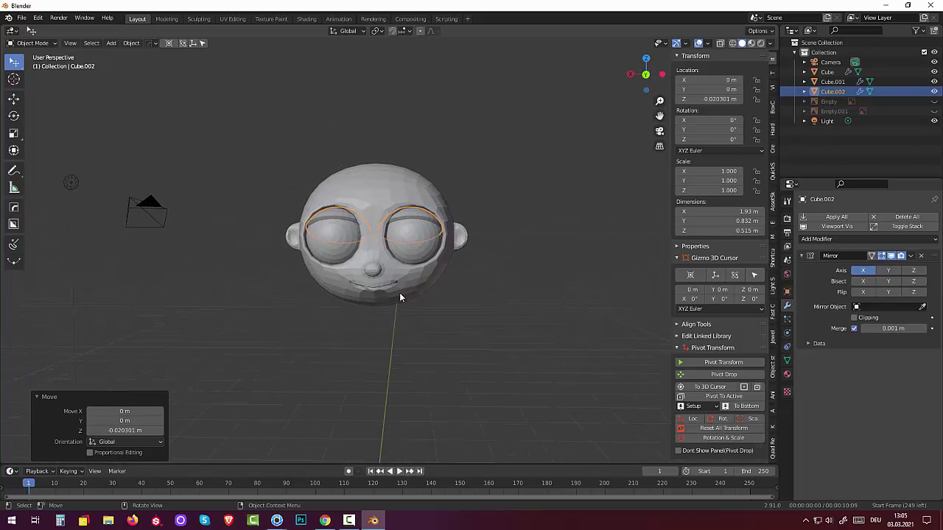
scroll(338, 282, "up", 1)
scroll(338, 283, "up", 3)
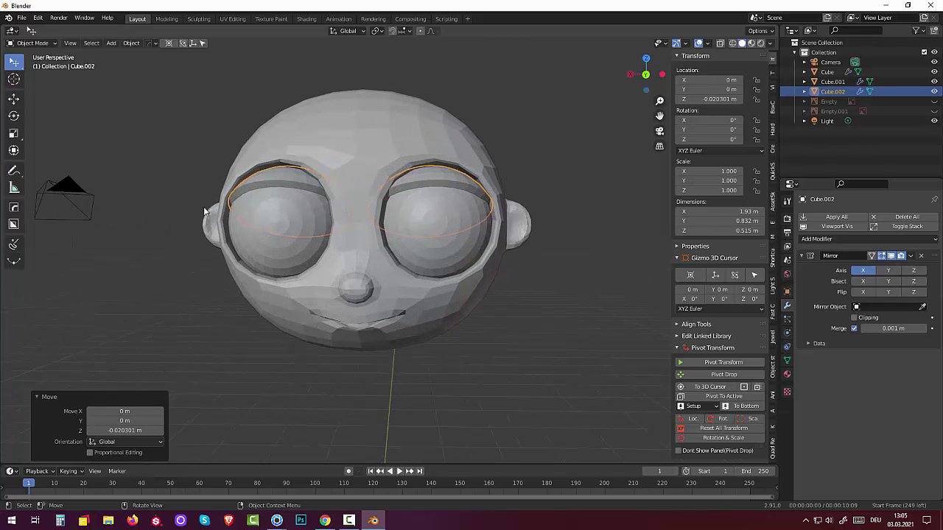
left_click(288, 265)
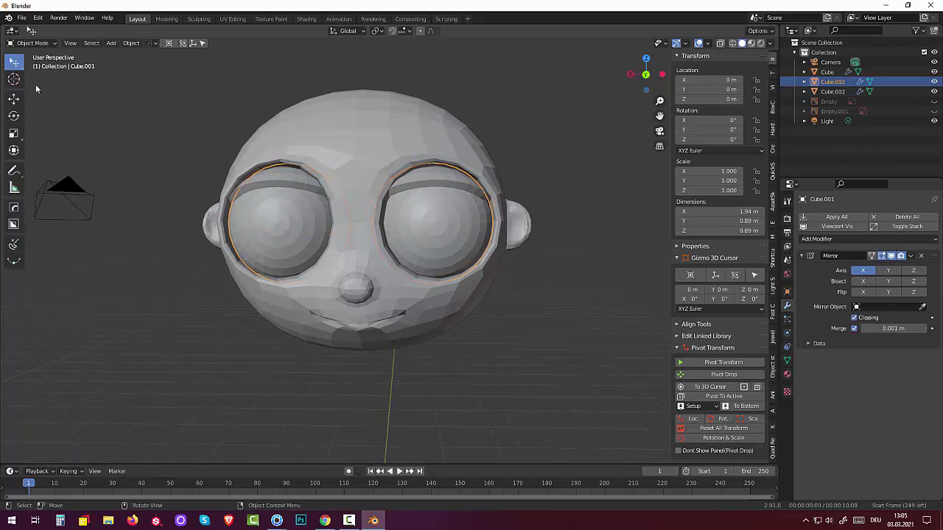
left_click(38, 44)
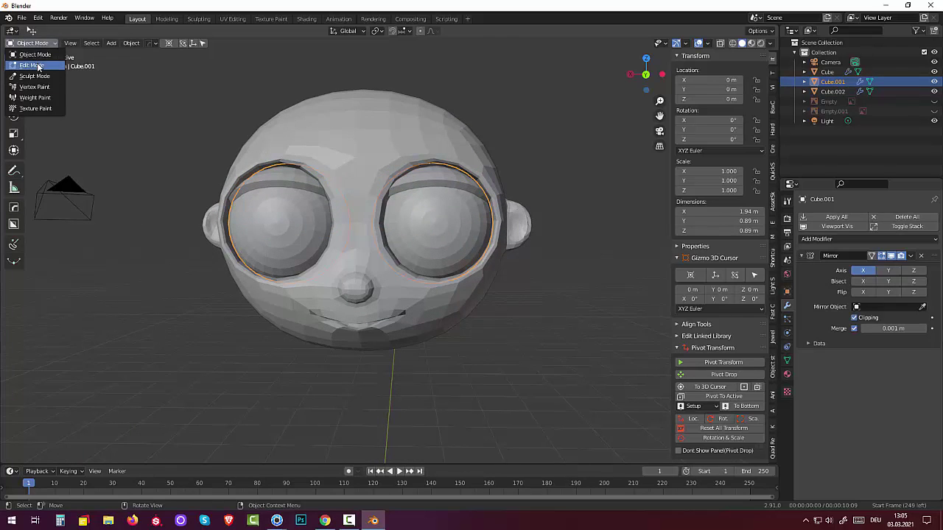
Enter Edit Mode on the eyeball and create its first material.
left_click(38, 66)
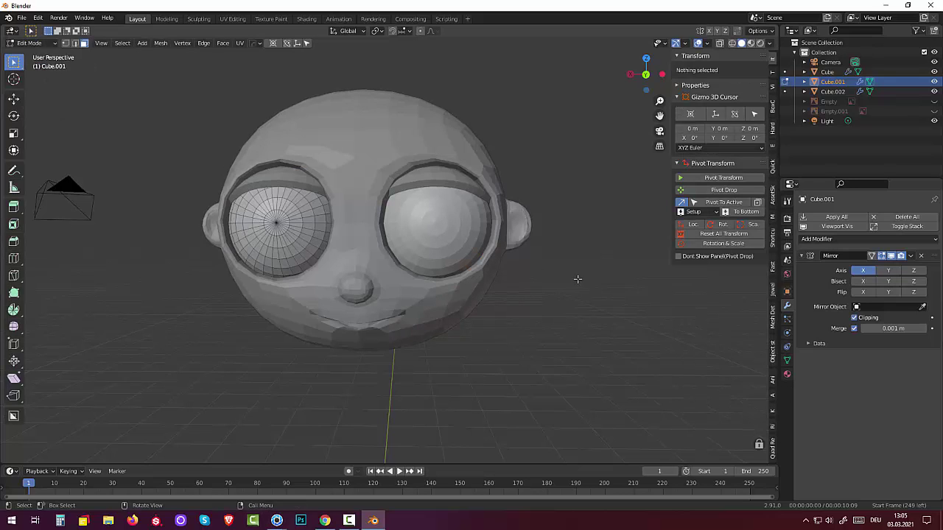
left_click(786, 374)
left_click(877, 261)
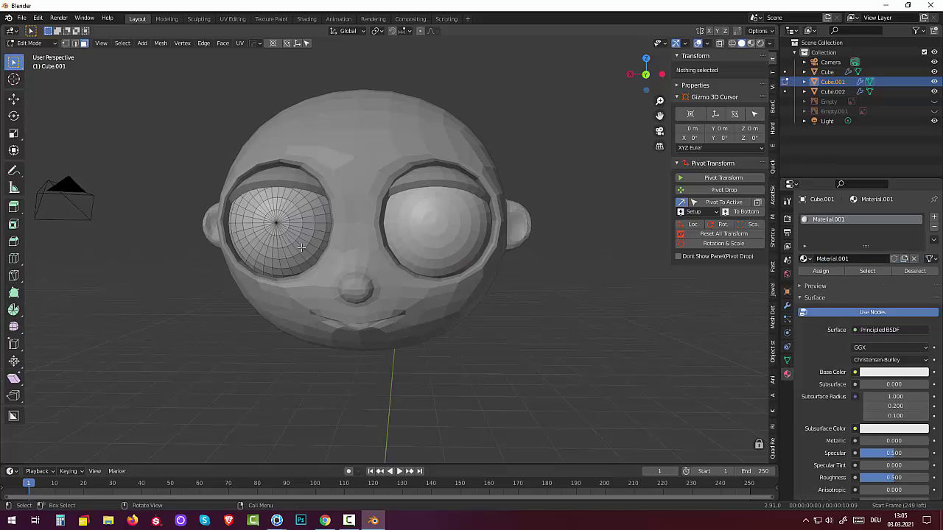
Add a second slot with new Material.002 and set its Base Color near black (V 0.027).
left_click(933, 217)
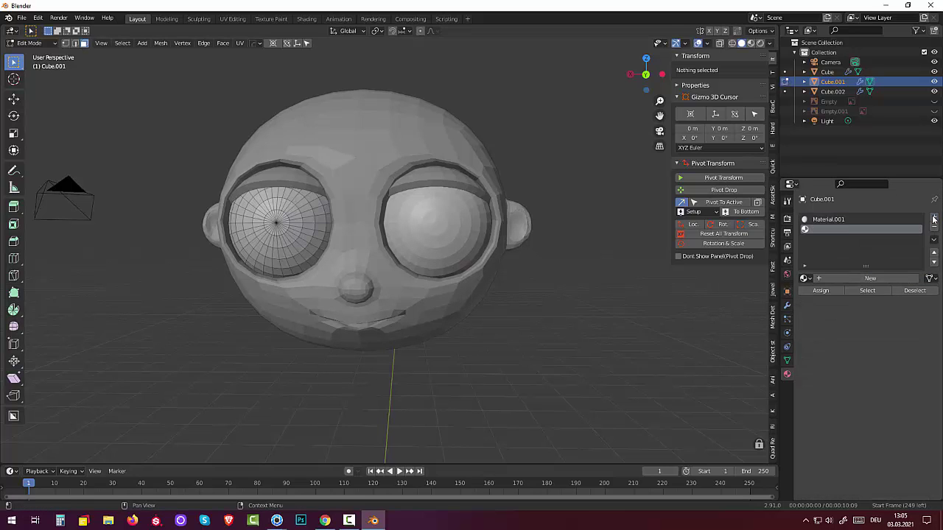
left_click(870, 279)
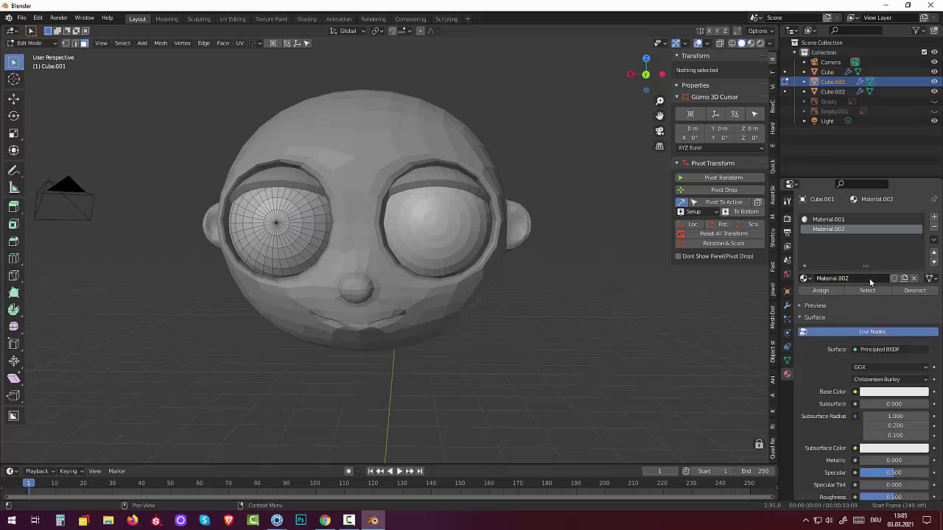
left_click(894, 391)
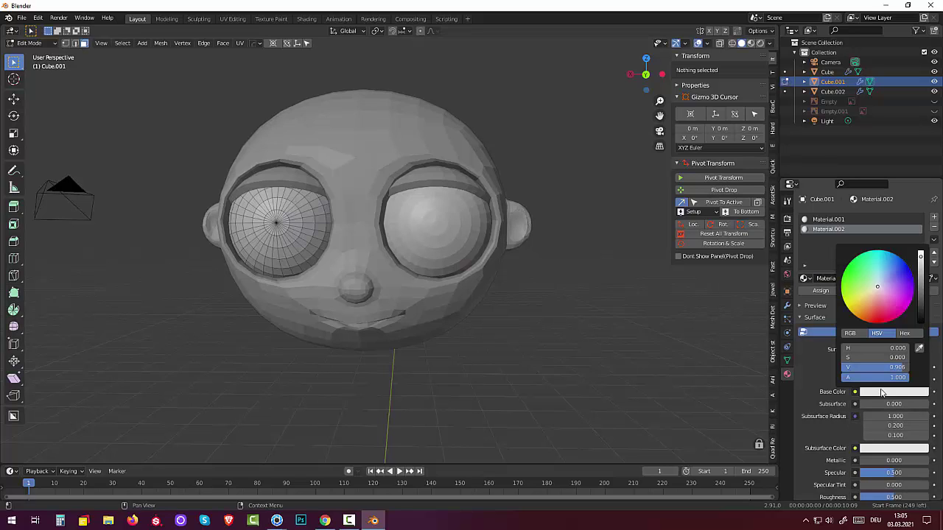
scroll(878, 287, "down", 8)
scroll(878, 286, "down", 8)
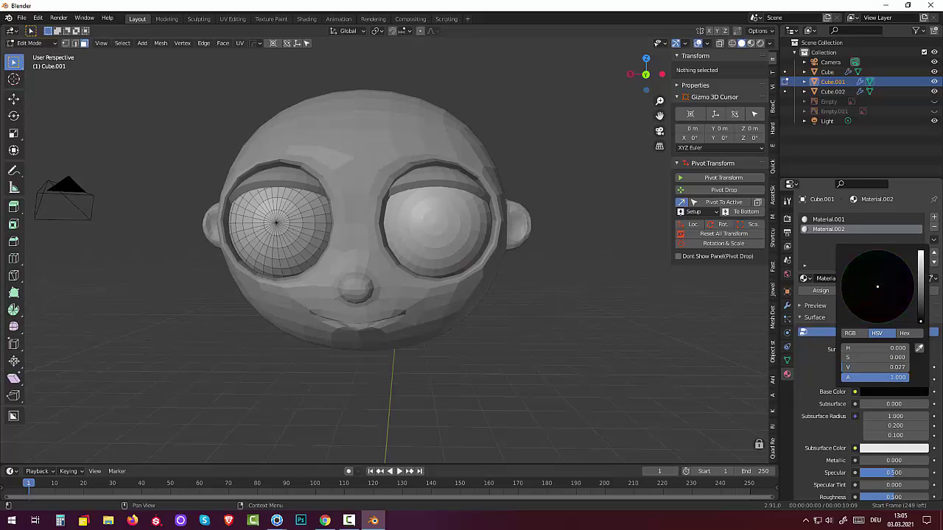
scroll(878, 286, "up", 2)
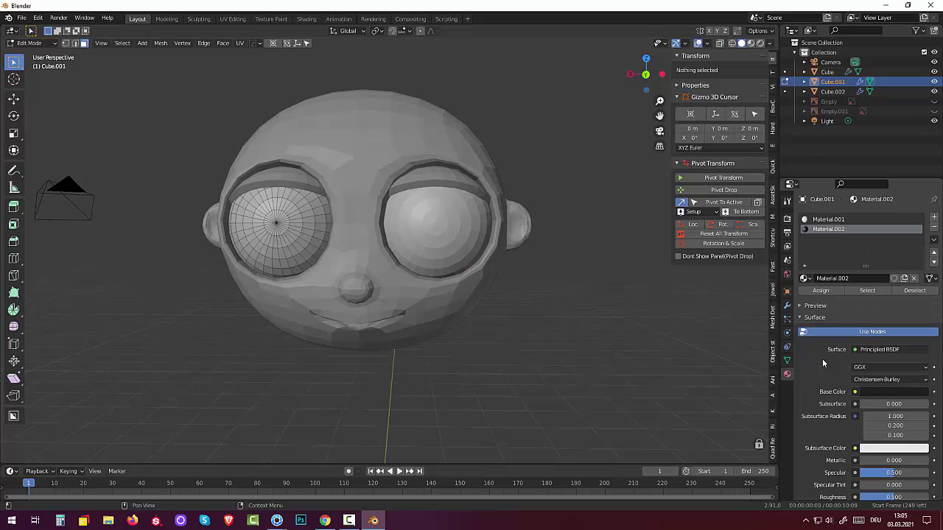
Circle-select the eyeball's centre faces and assign Material.002 to them as pupils.
left_click(33, 43)
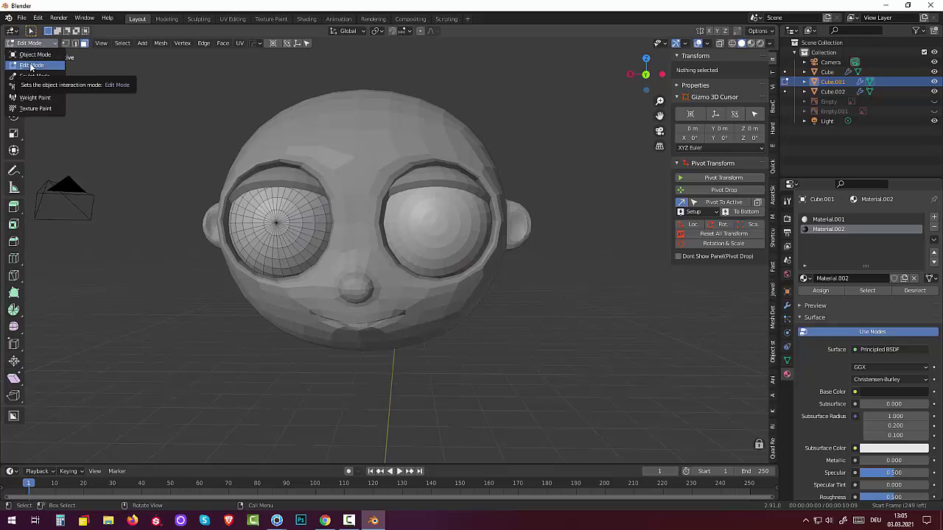
left_click(32, 65)
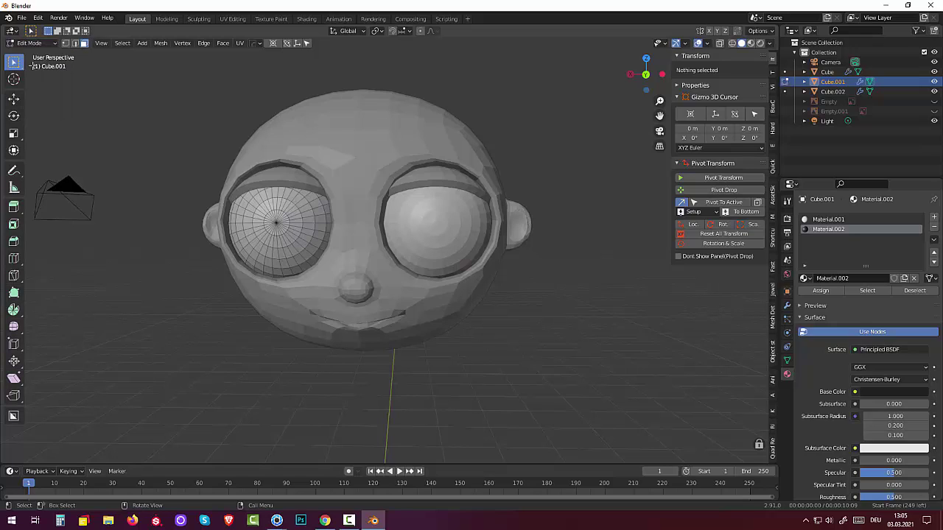
left_click_drag(17, 64, 46, 101)
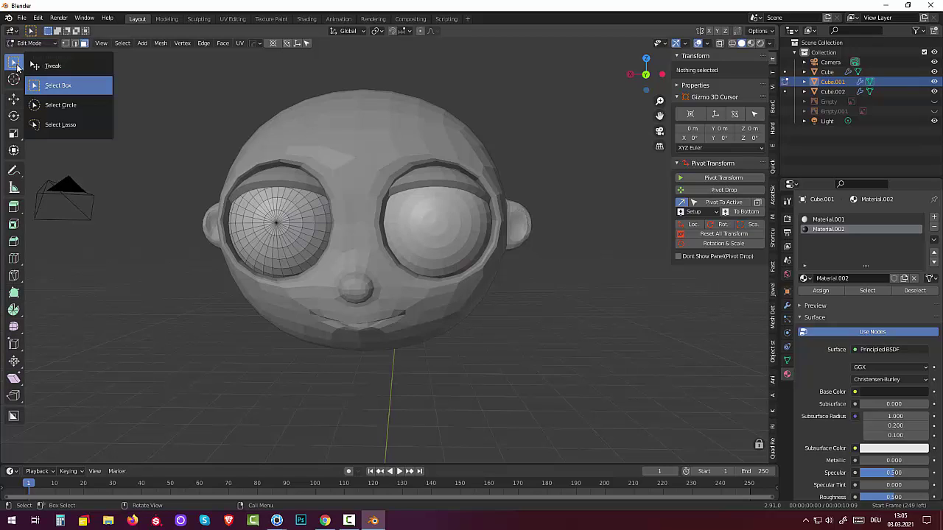
left_click_drag(276, 225, 278, 224)
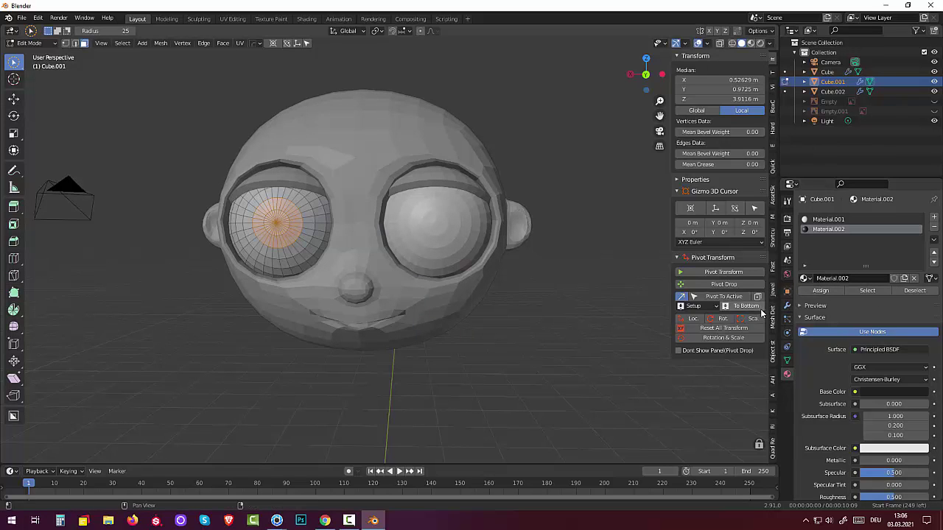
left_click(581, 321)
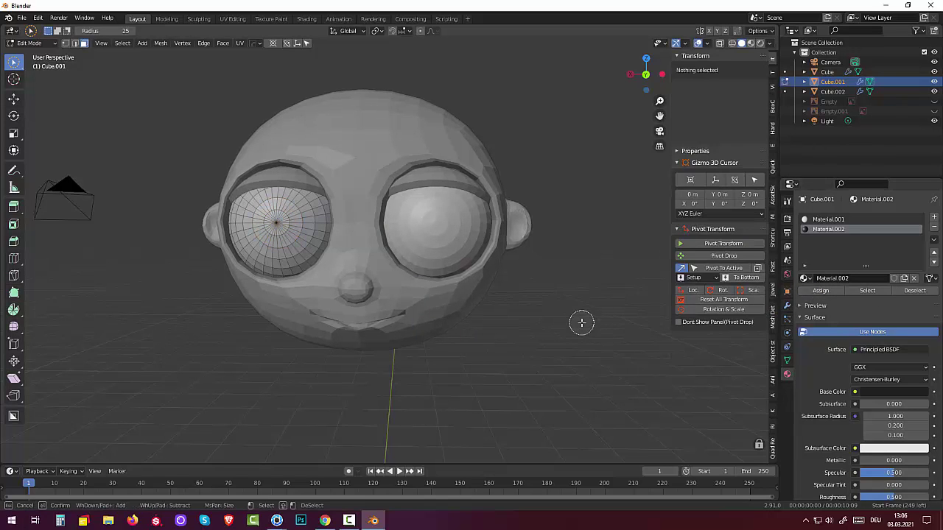
right_click(582, 322)
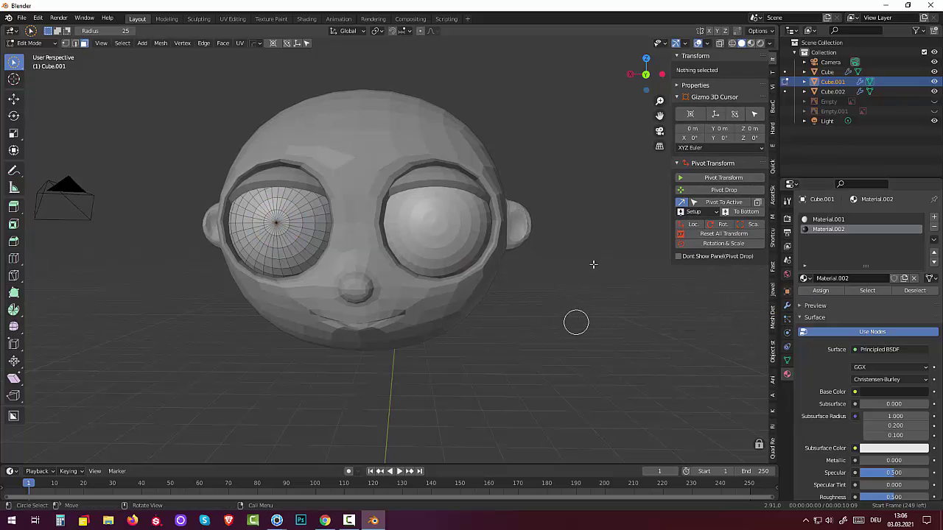
Switch to Material Preview shading and orbit to check both black pupils.
left_click(751, 43)
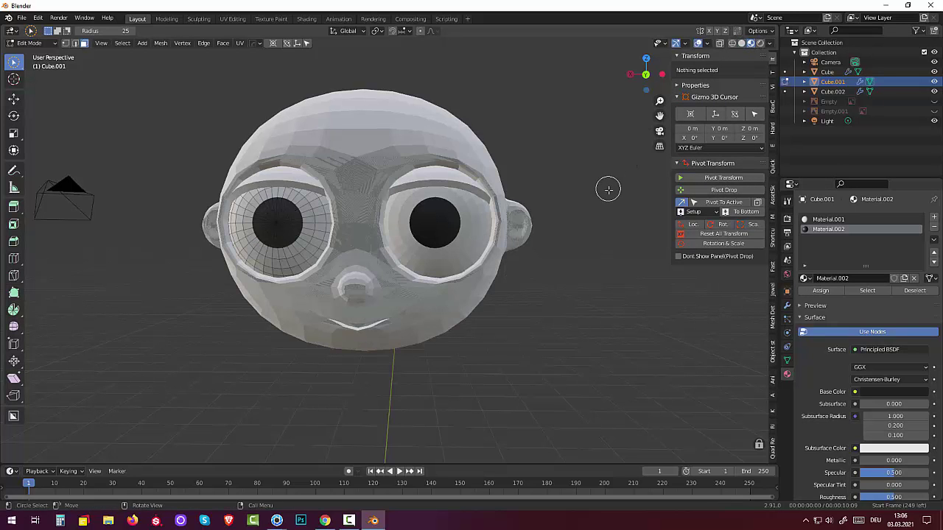
middle_click_drag(608, 189, 638, 189)
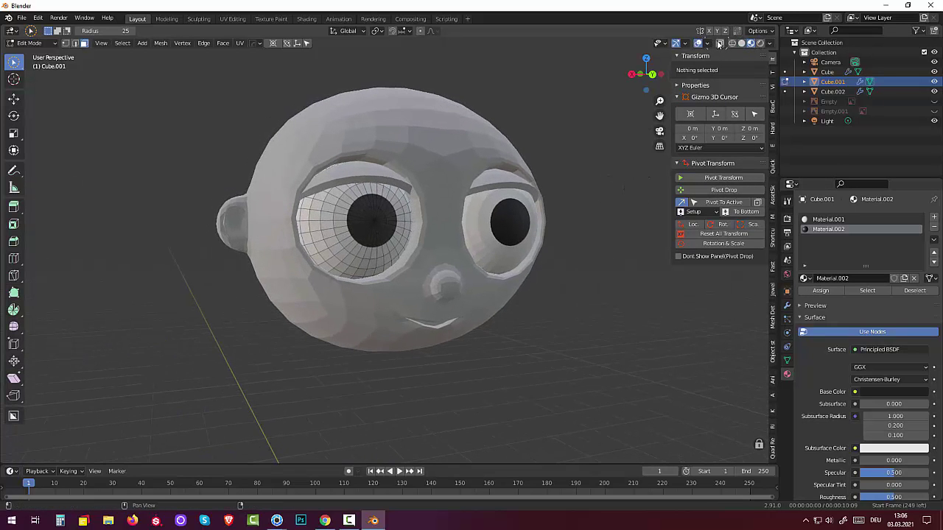
scroll(610, 153, "down", 1)
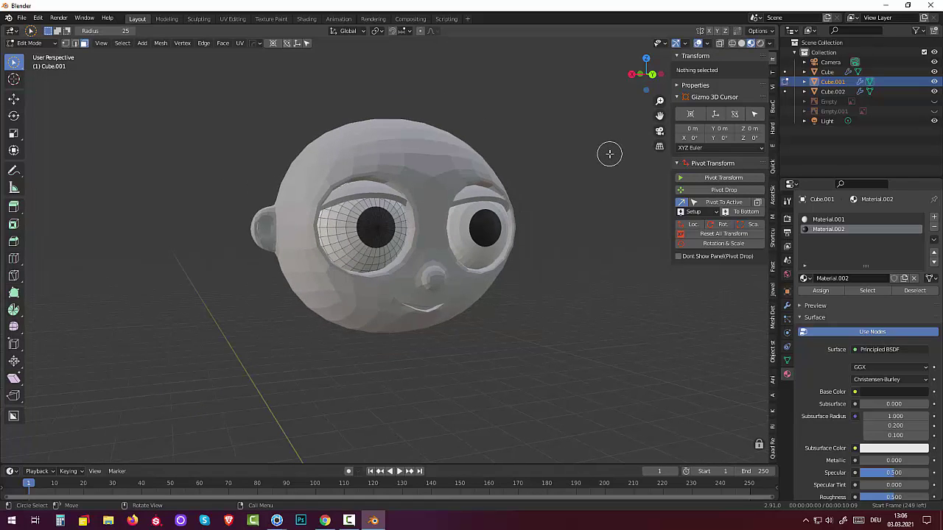
middle_click_drag(600, 166, 564, 170)
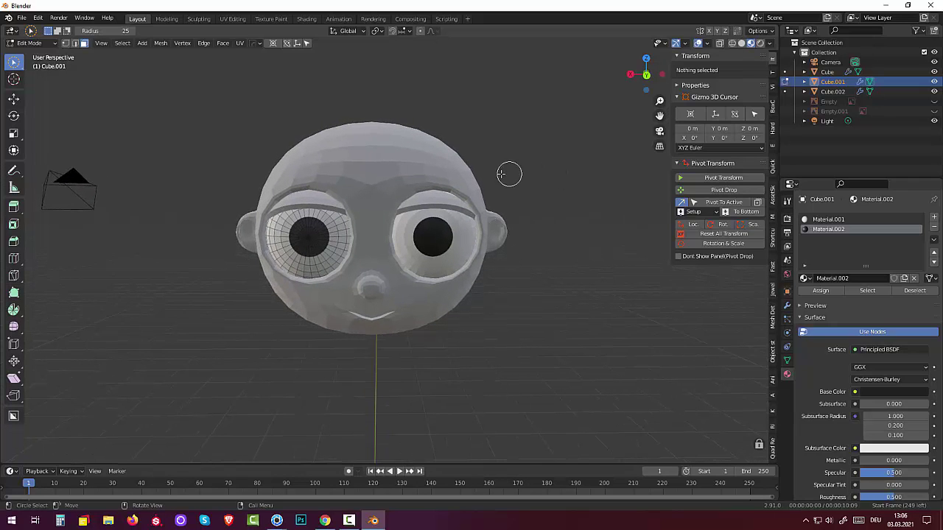
Set the viewport back to Solid shading and bring the Blender window to the front.
left_click(741, 43)
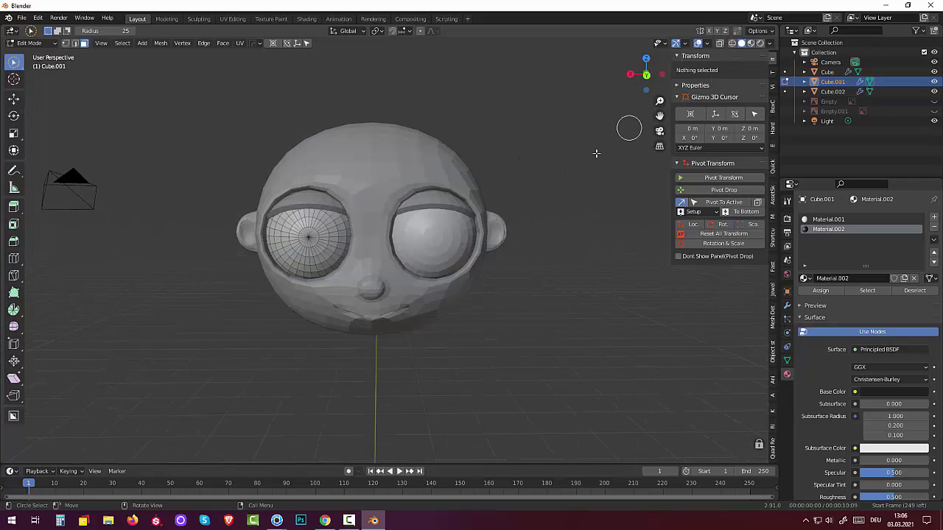
left_click(31, 31)
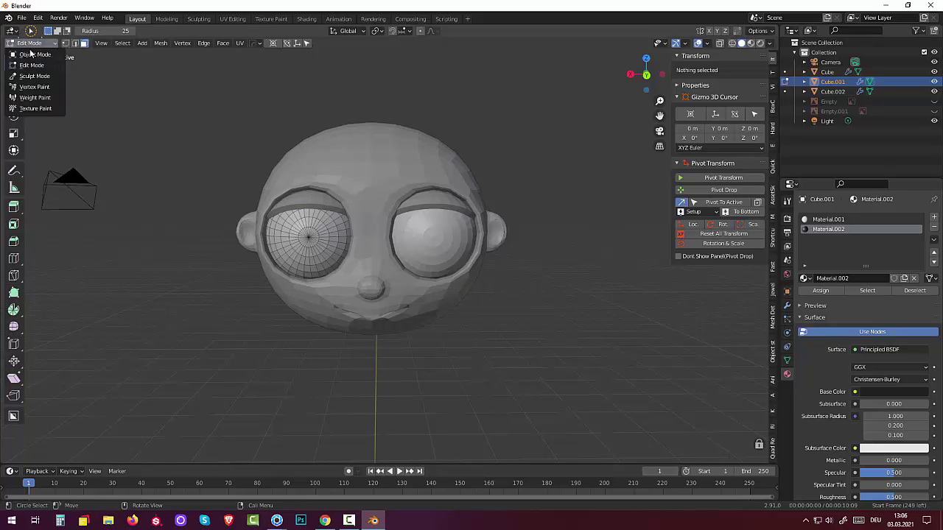
left_click(373, 522)
left_click(374, 521)
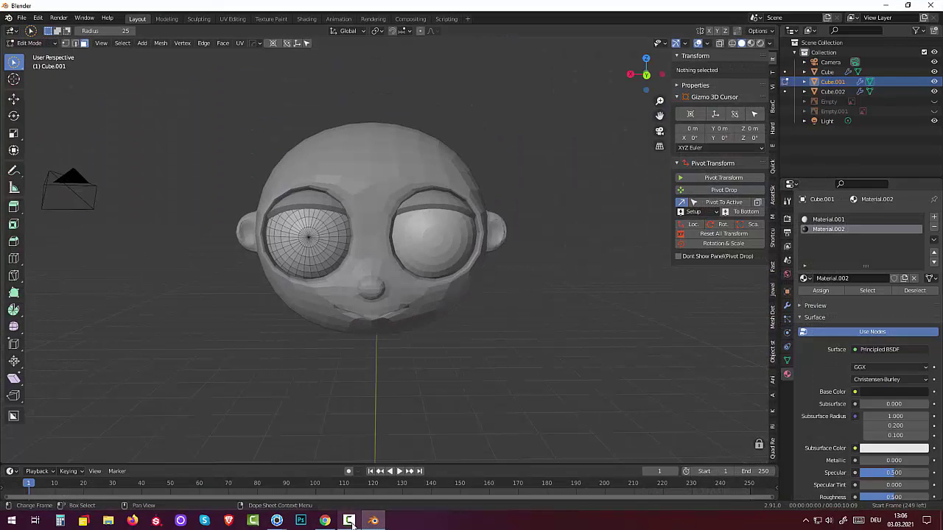
left_click(349, 521)
left_click(349, 521)
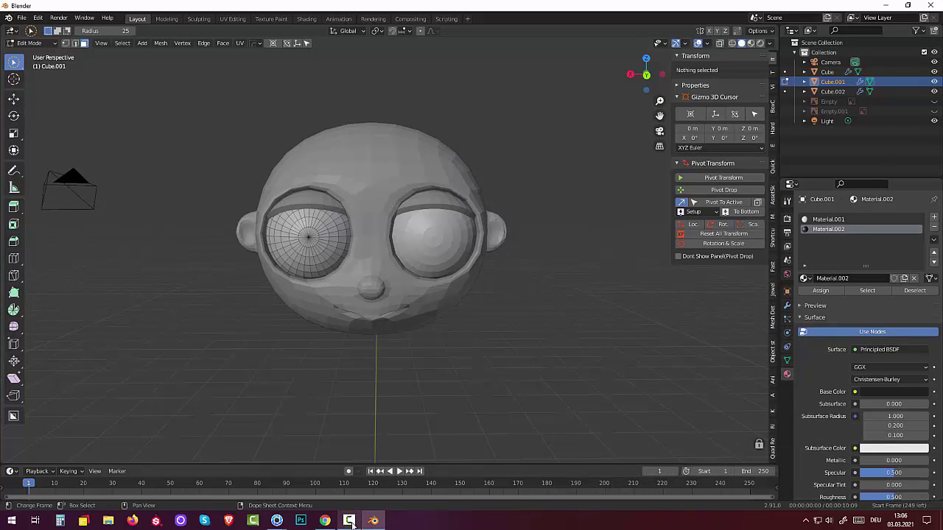